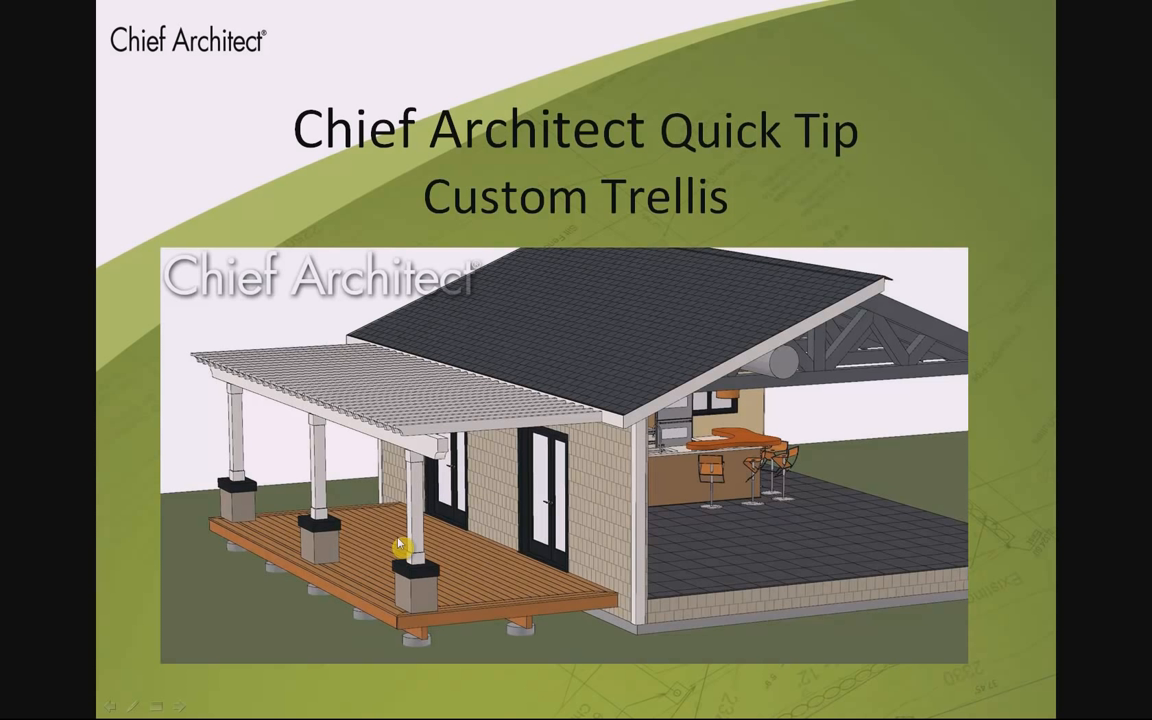
Create a perspective full overview of the model and orbit it to show the exterior wall with the two double doors
key(Escape)
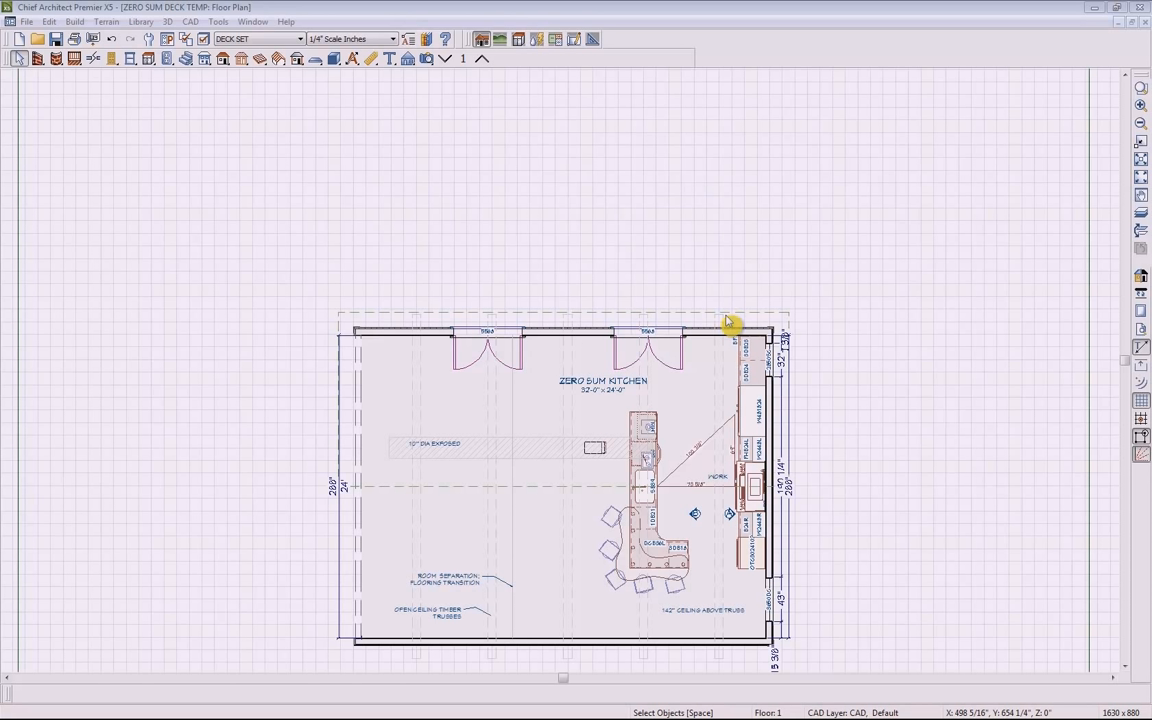
click(430, 59)
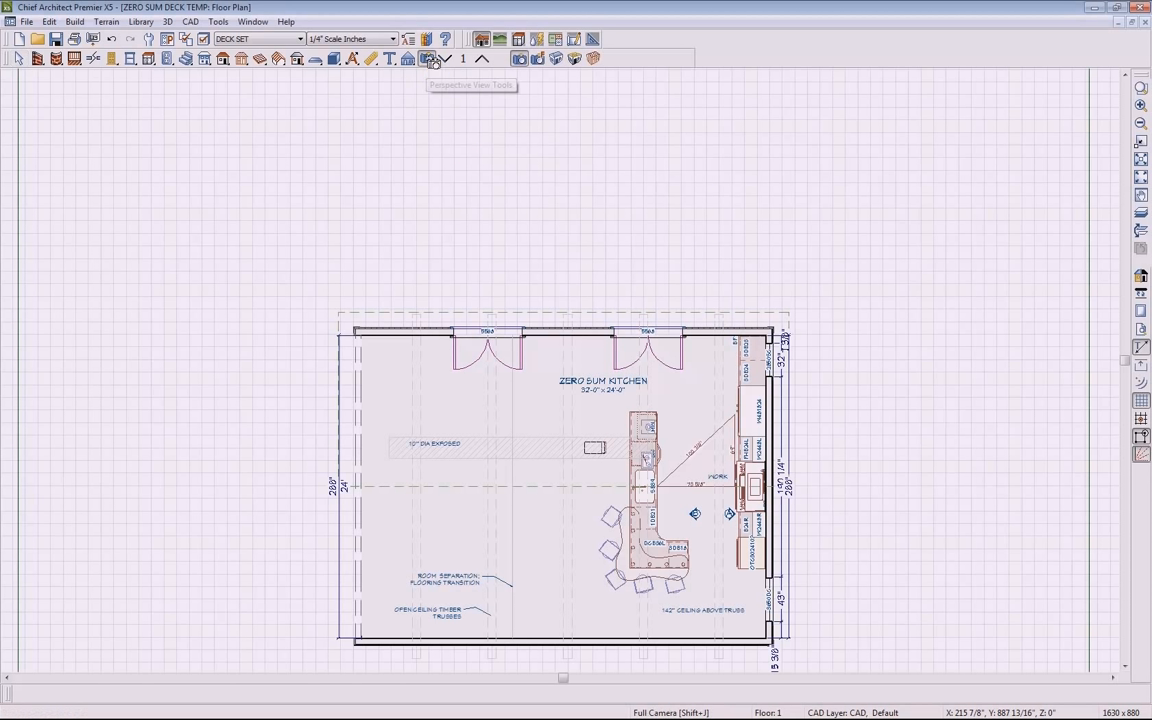
click(557, 61)
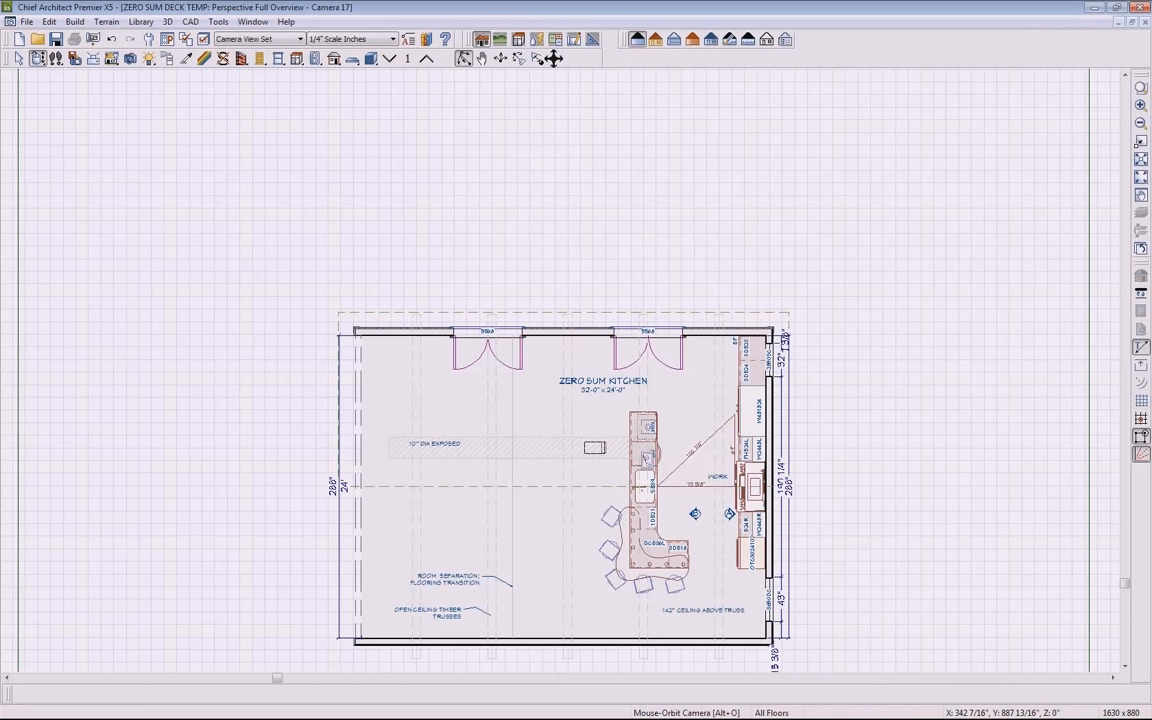
scroll(540, 340, up, 6)
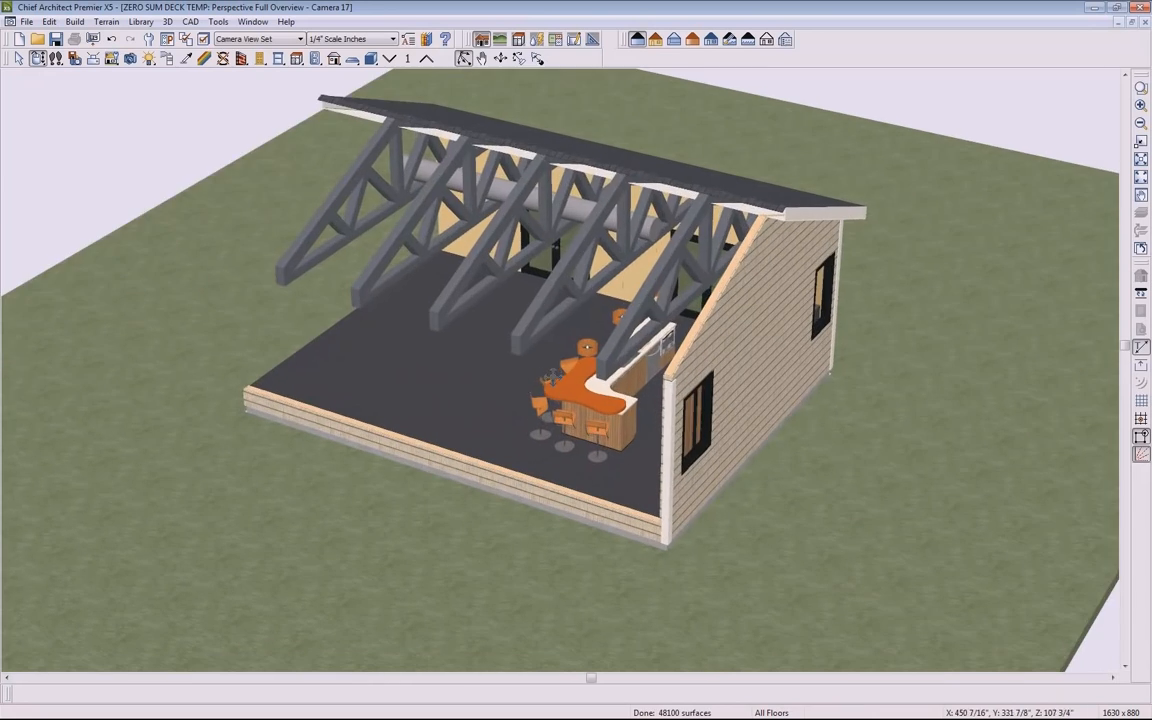
drag(434, 344, 621, 445)
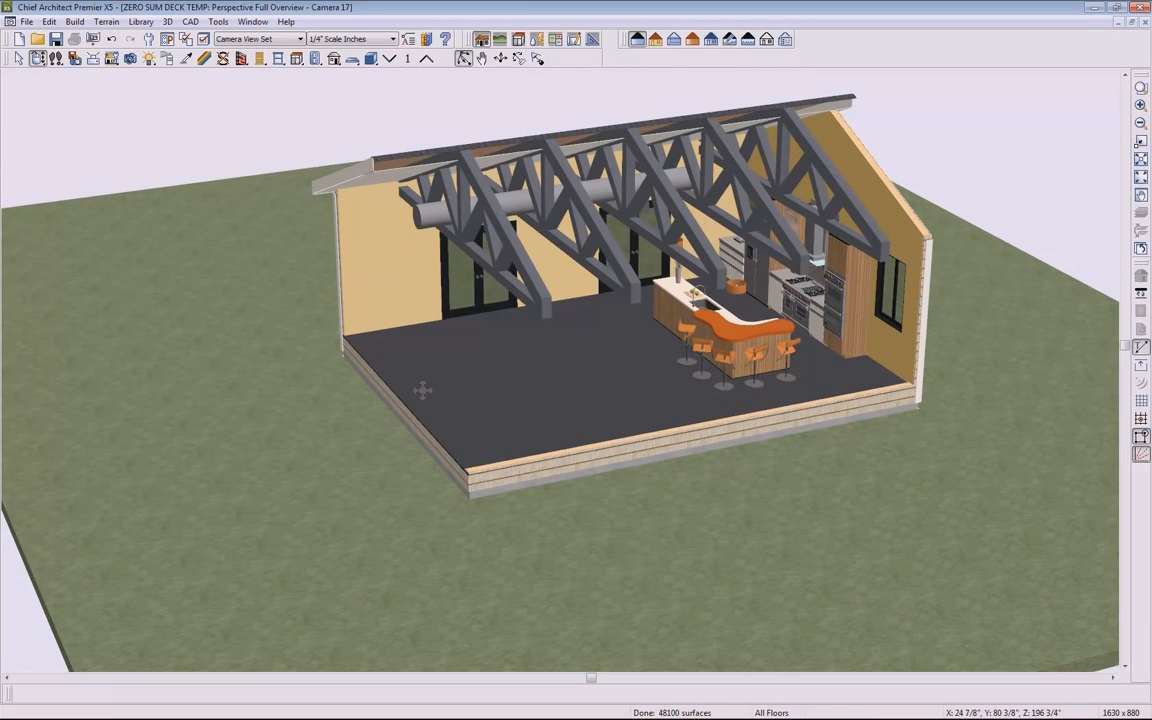
drag(419, 391, 653, 414)
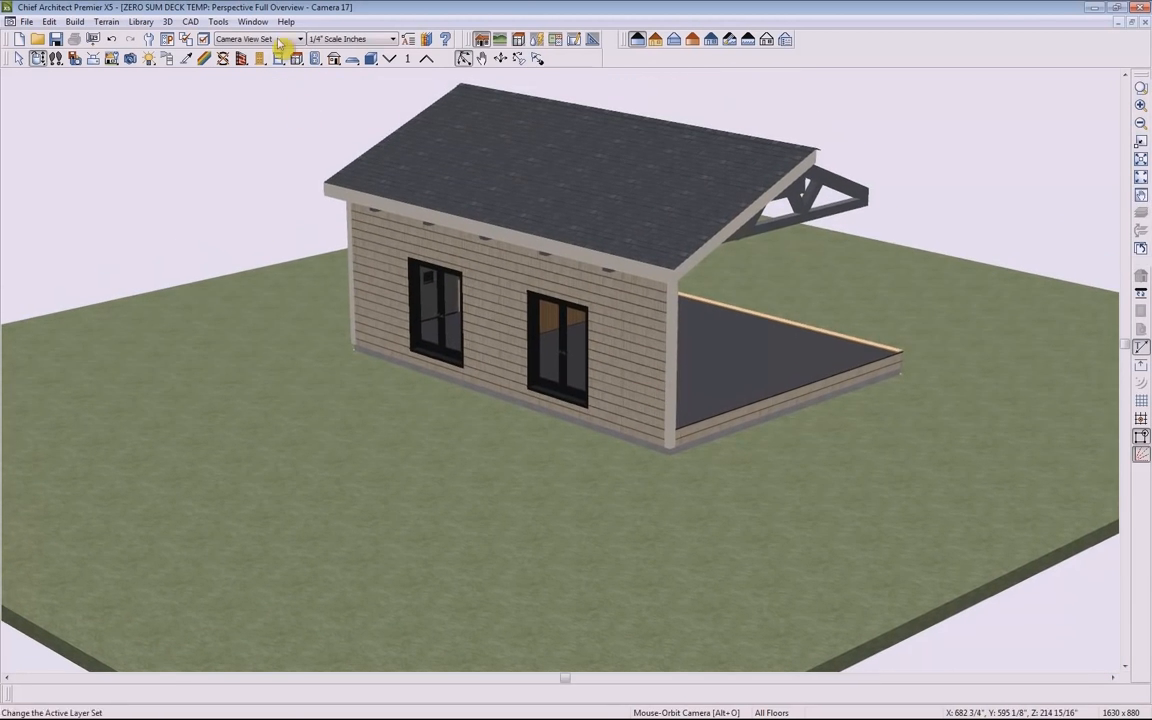
Tile the 3D overview and floor plan windows vertically, and make the floor plan active with the building enlarged in it
click(252, 21)
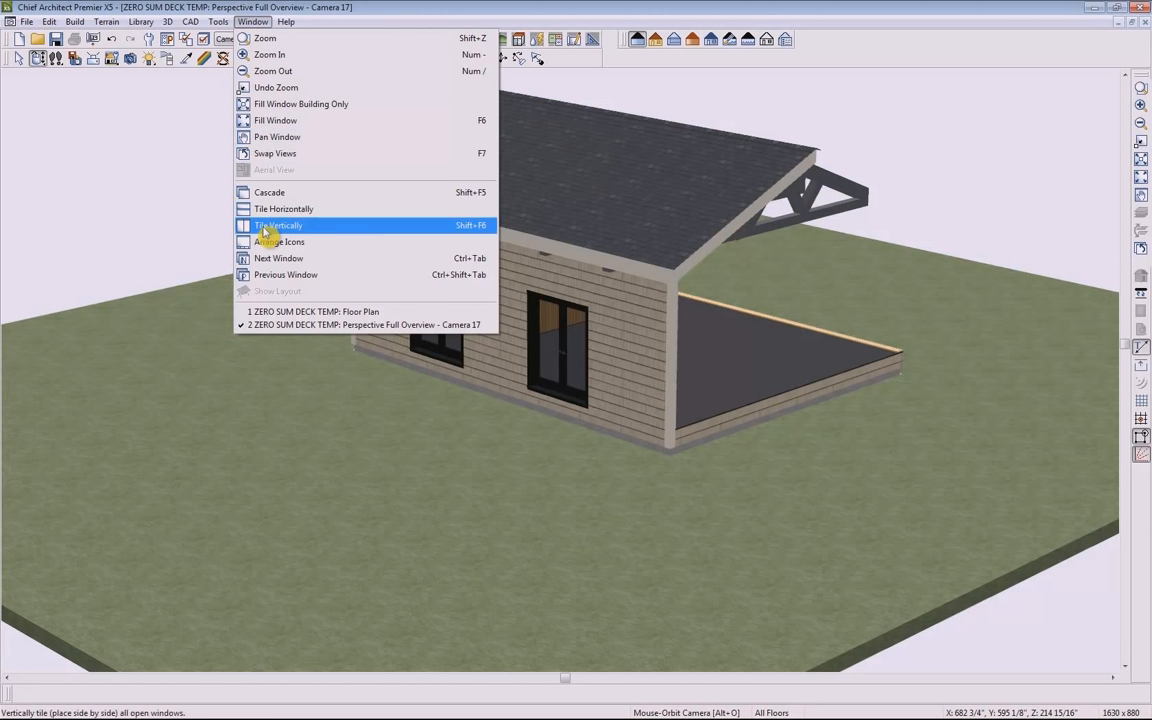
click(466, 229)
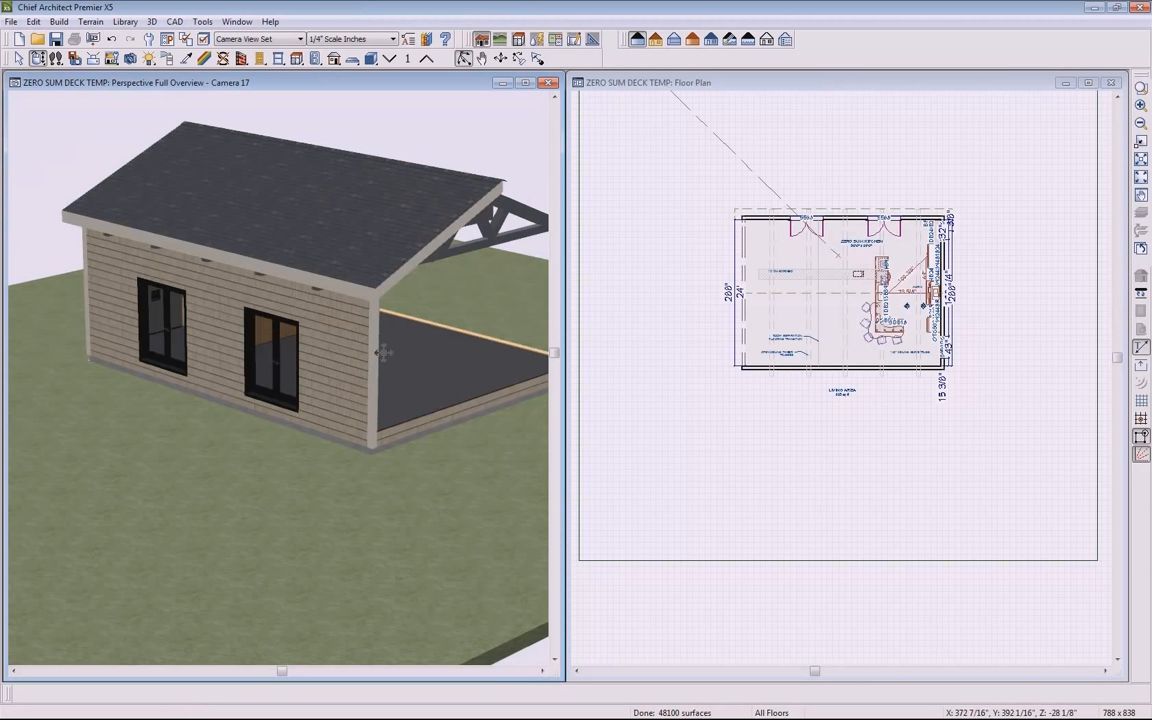
click(884, 95)
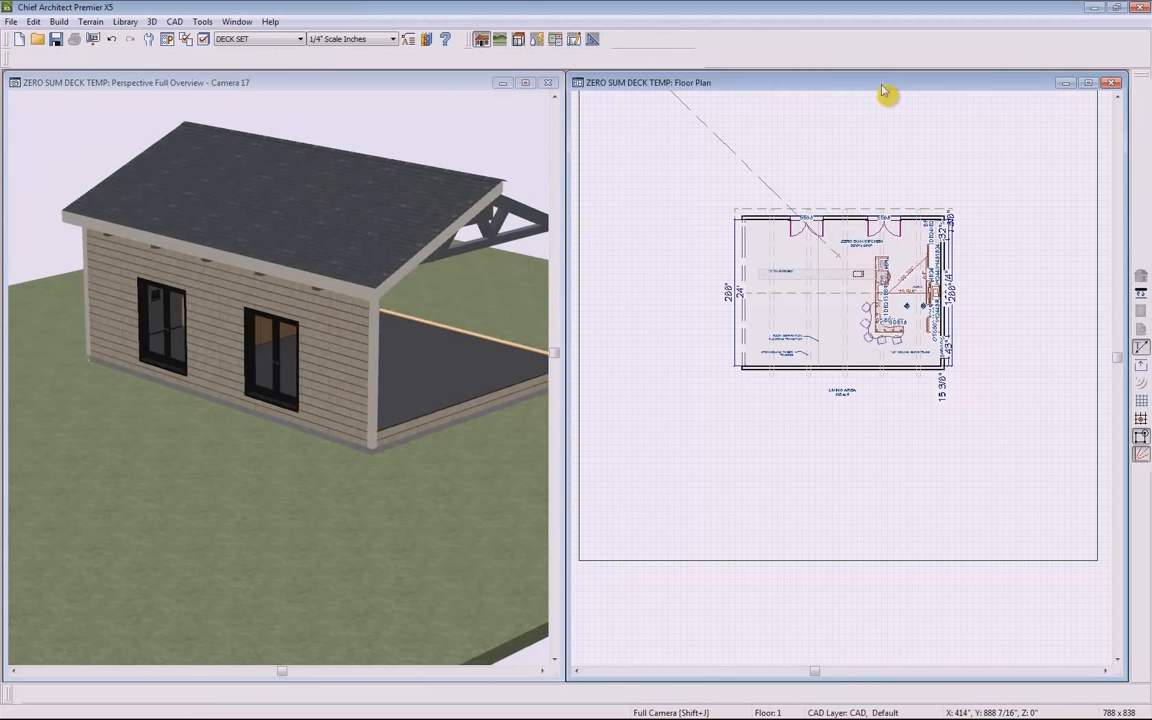
middle_drag(859, 287, 877, 329)
scroll(836, 275, up, 5)
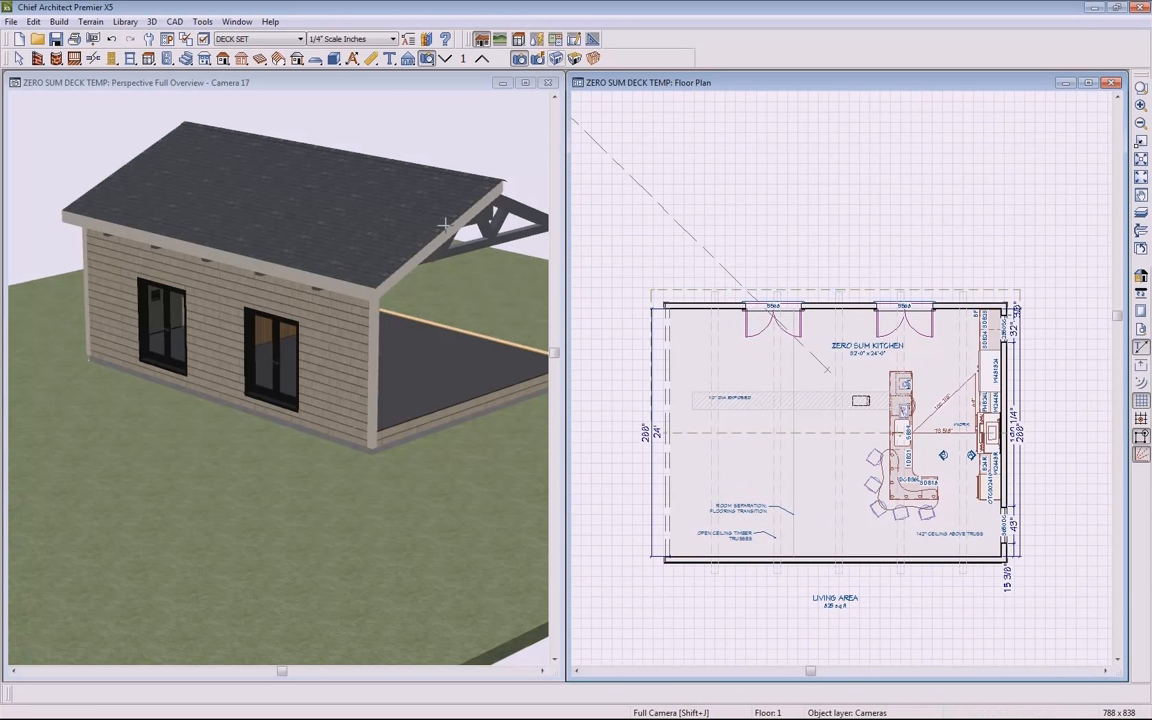
Draw a rectangular deck about 27 ft wide and 11 ft deep with straight deck edges outside the wall with the double doors
click(74, 58)
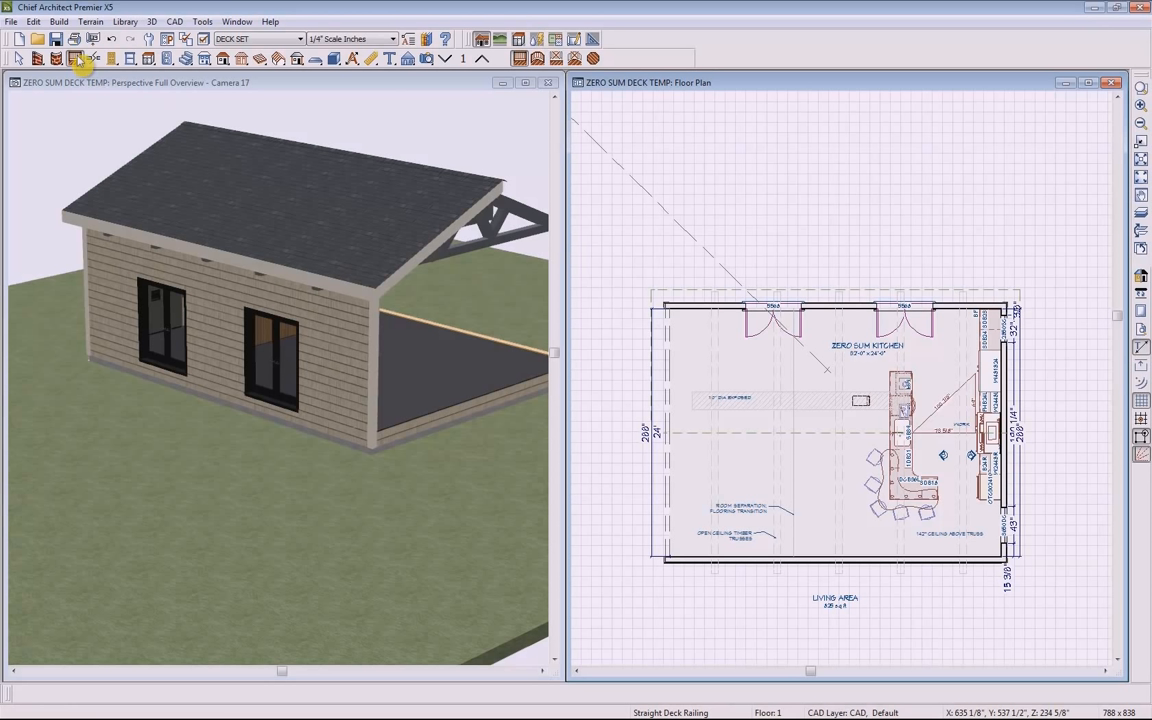
click(558, 59)
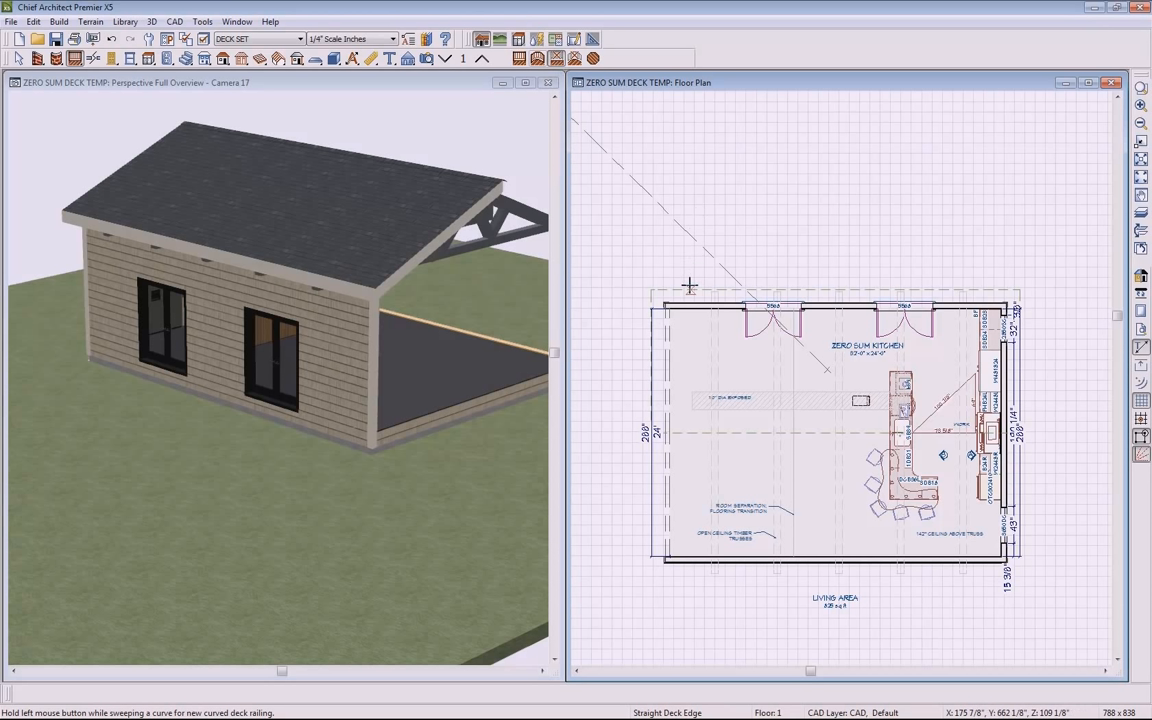
mouse_move(697, 297)
mouse_down()
mouse_move(704, 185)
mouse_move(960, 200)
mouse_move(980, 188)
mouse_move(980, 300)
mouse_up()
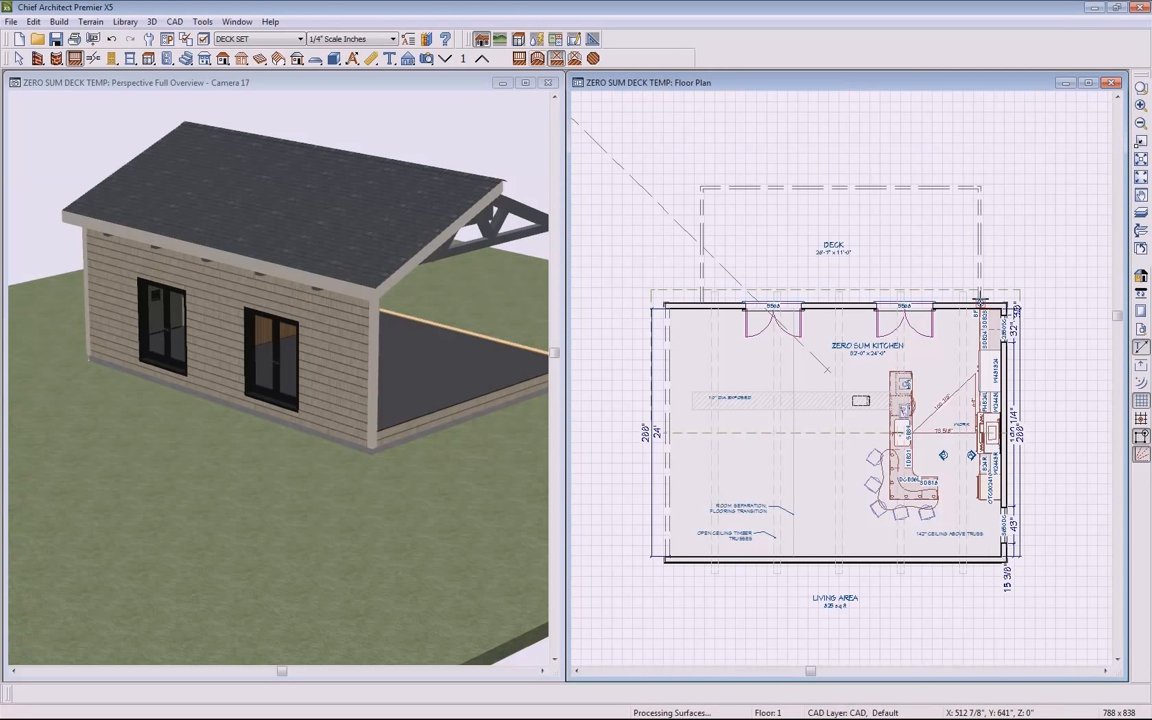
Set the deck's outer edge 11'6" from the house wall and the distance between its side edges to 28'
click(882, 189)
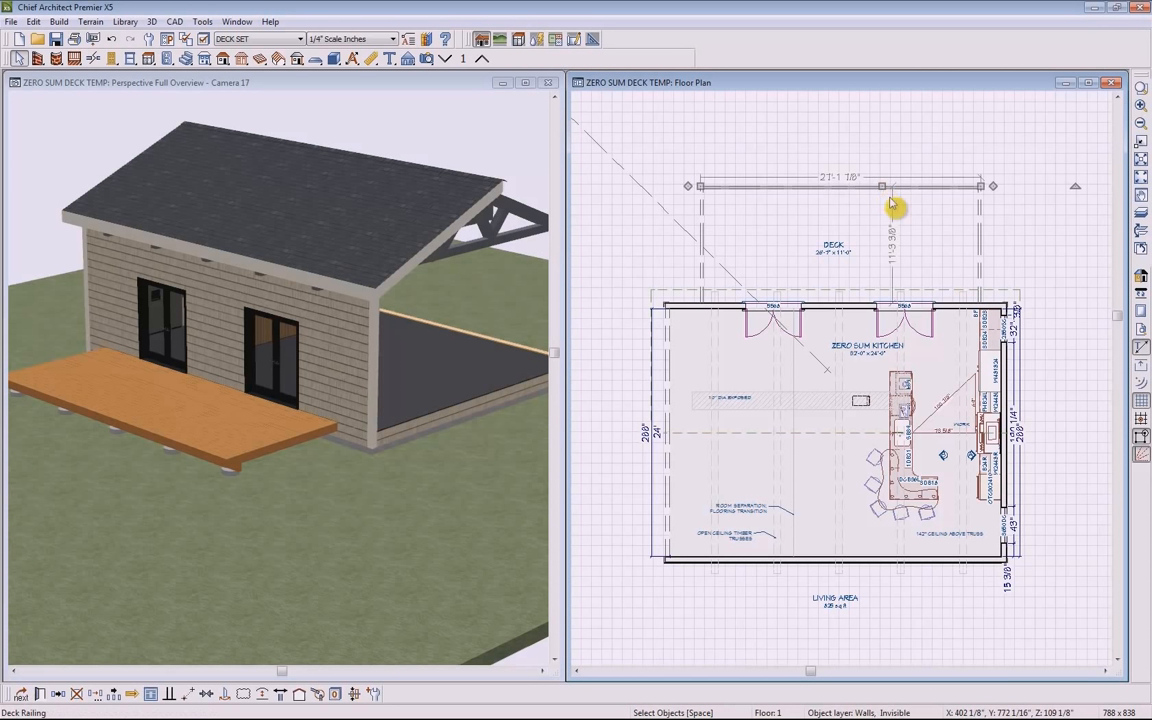
click(893, 258)
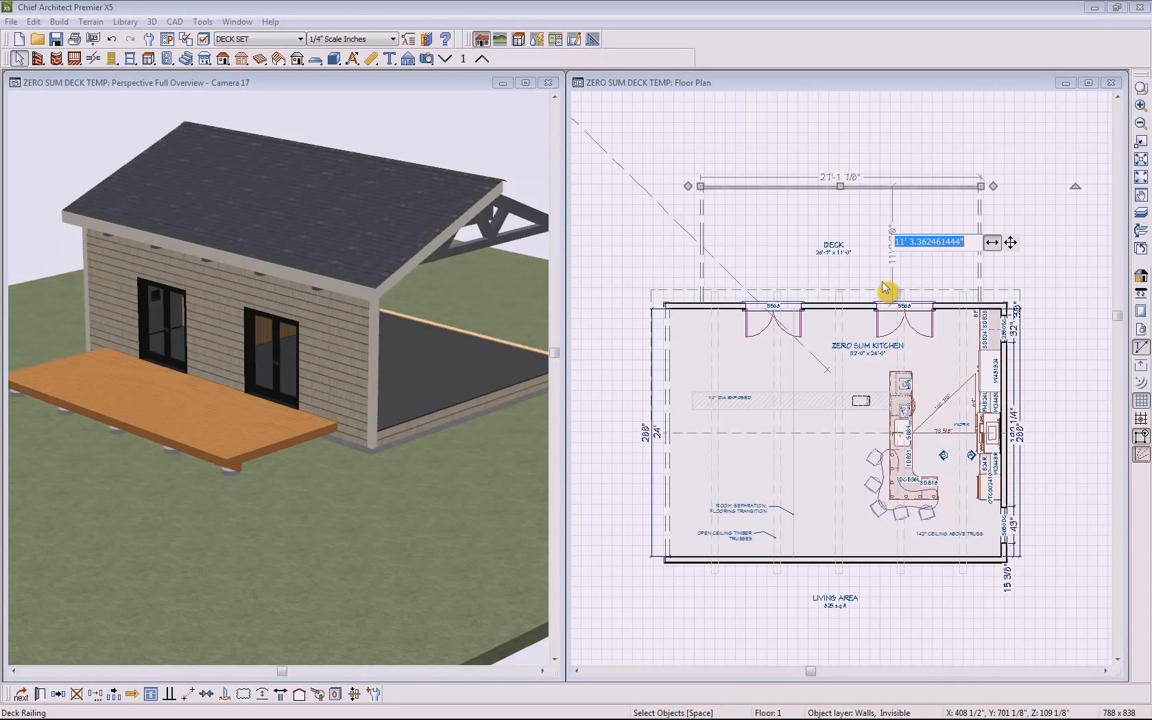
text(11'6)
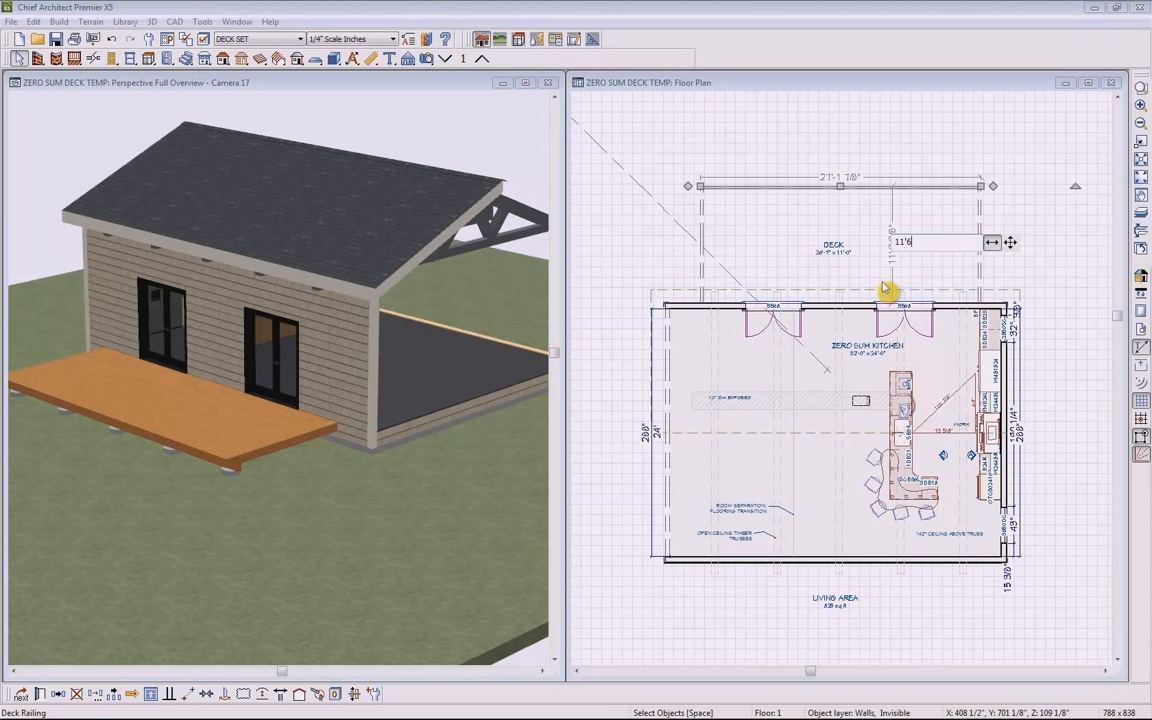
key(Return)
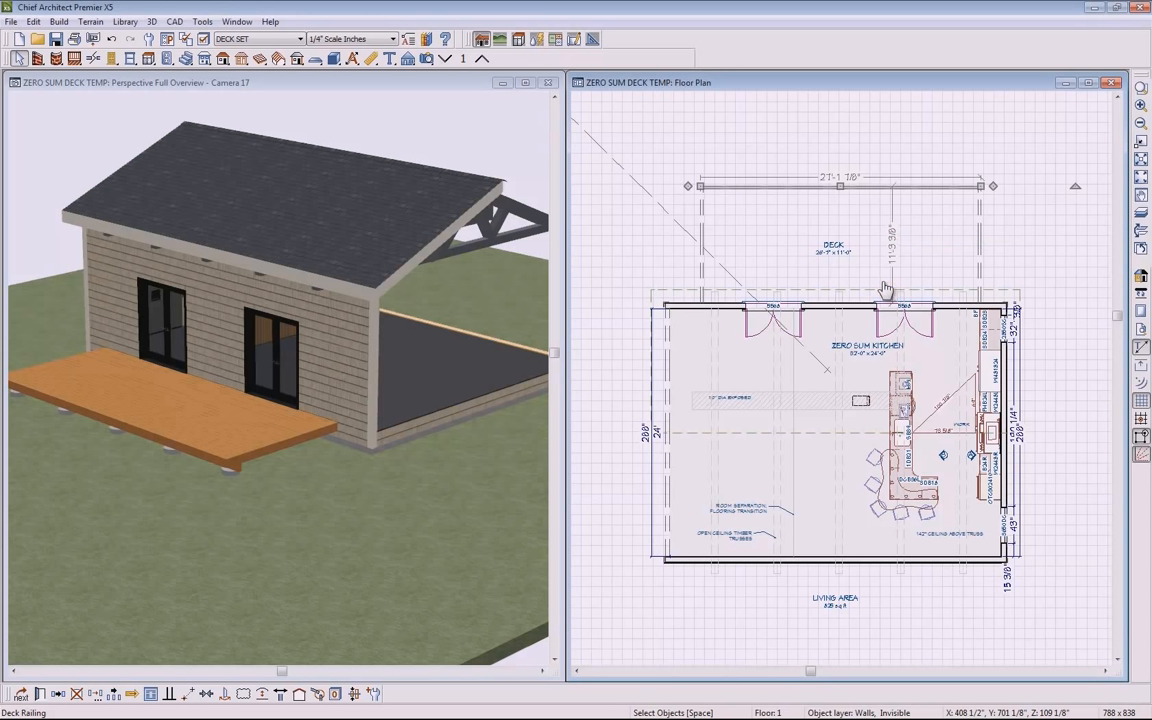
click(702, 233)
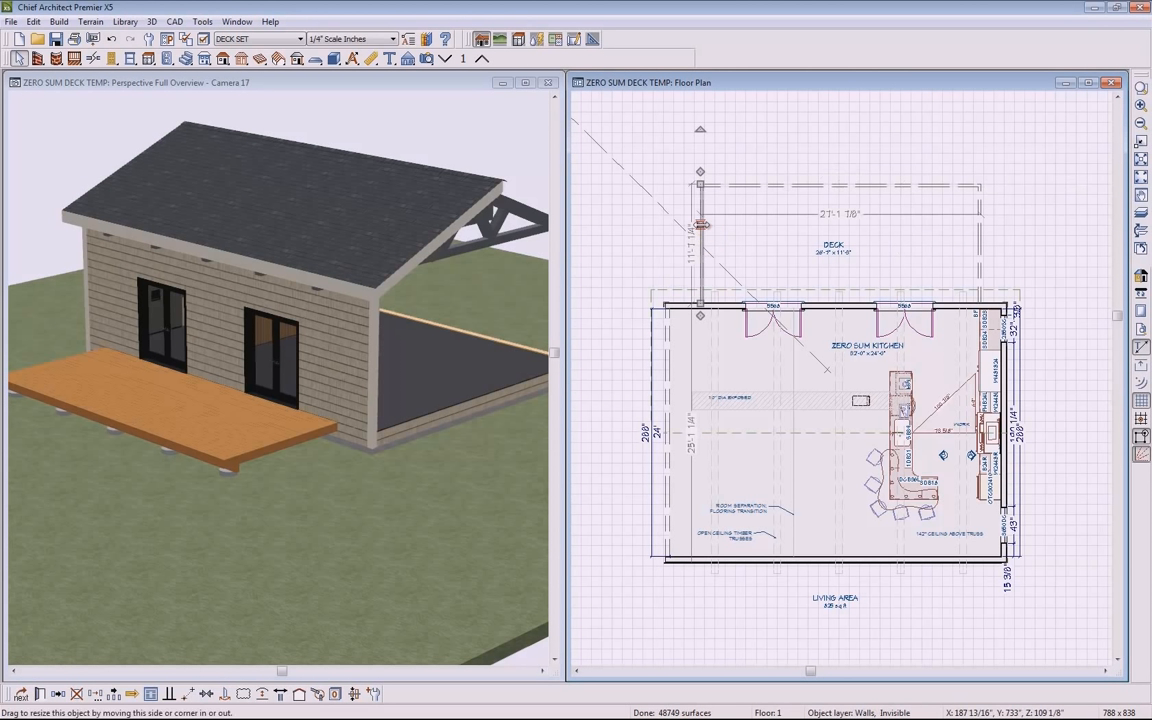
click(843, 218)
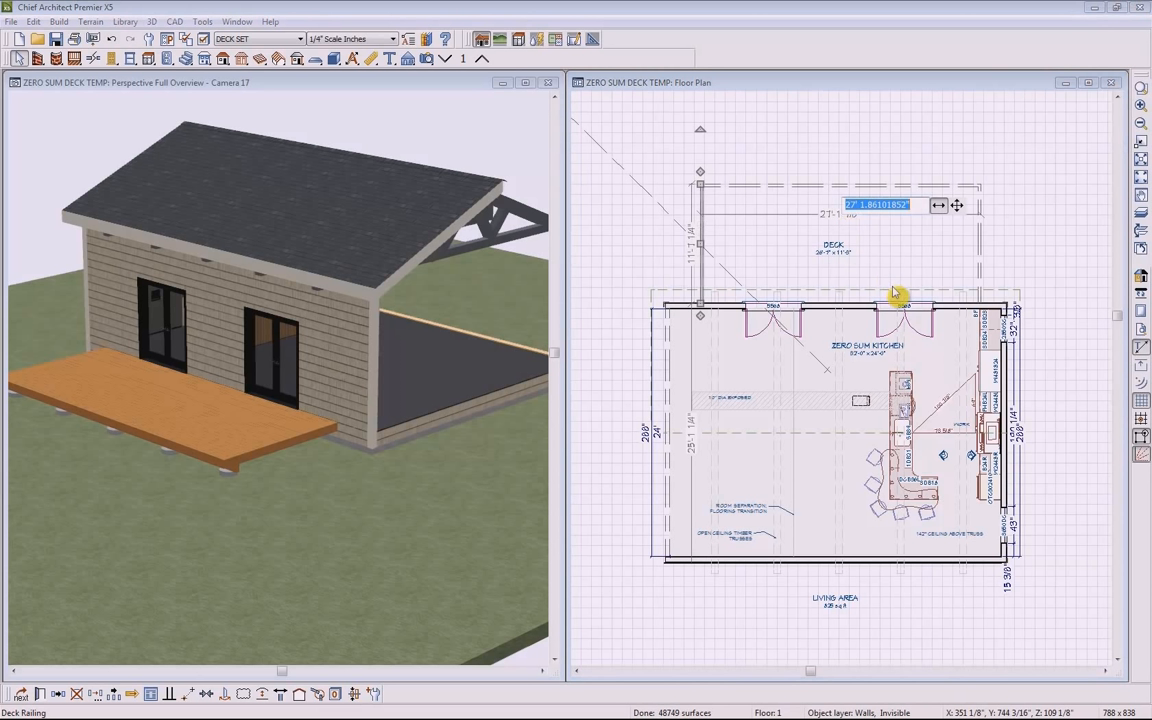
text(28')
key(Return)
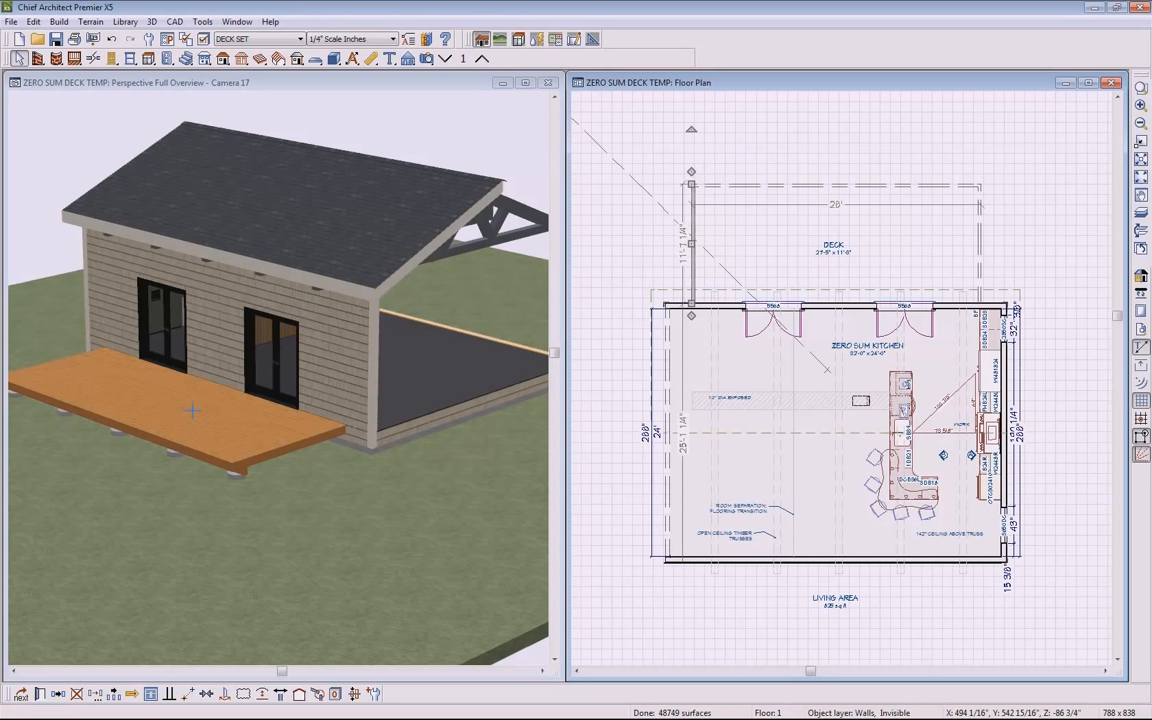
click(603, 308)
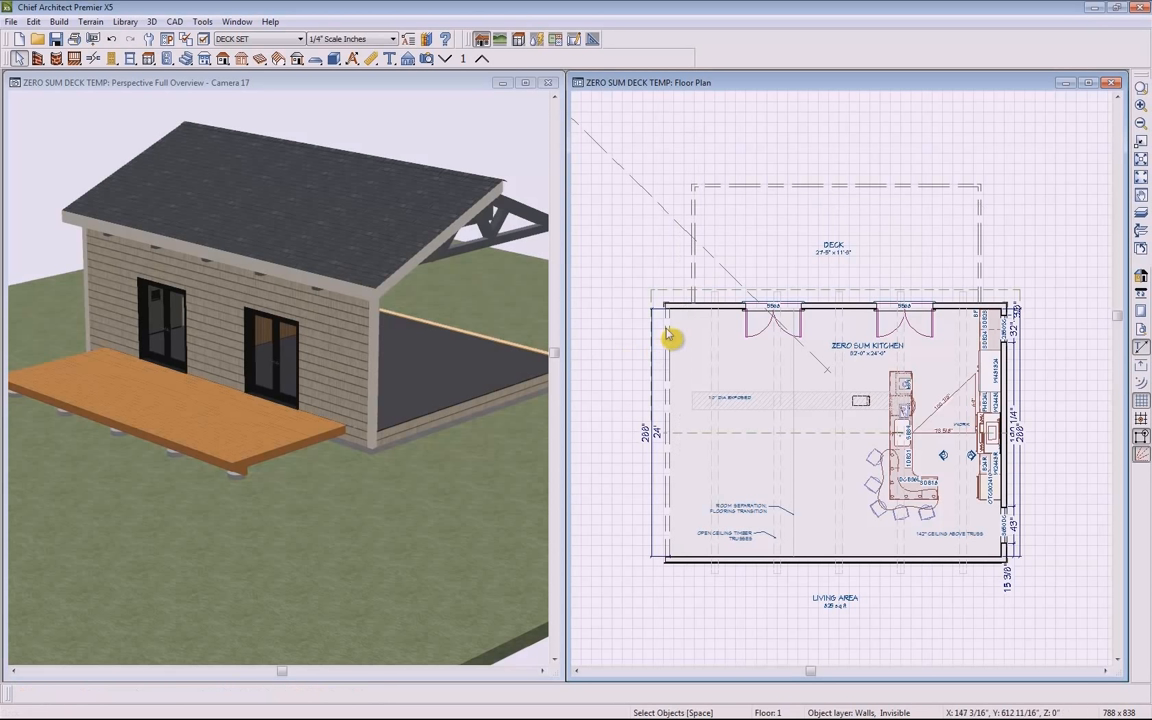
Review the deck room's planking and framing settings, and examine the Deck-Trellis.JPG reference image in Windows Photo Viewer
double_click(790, 231)
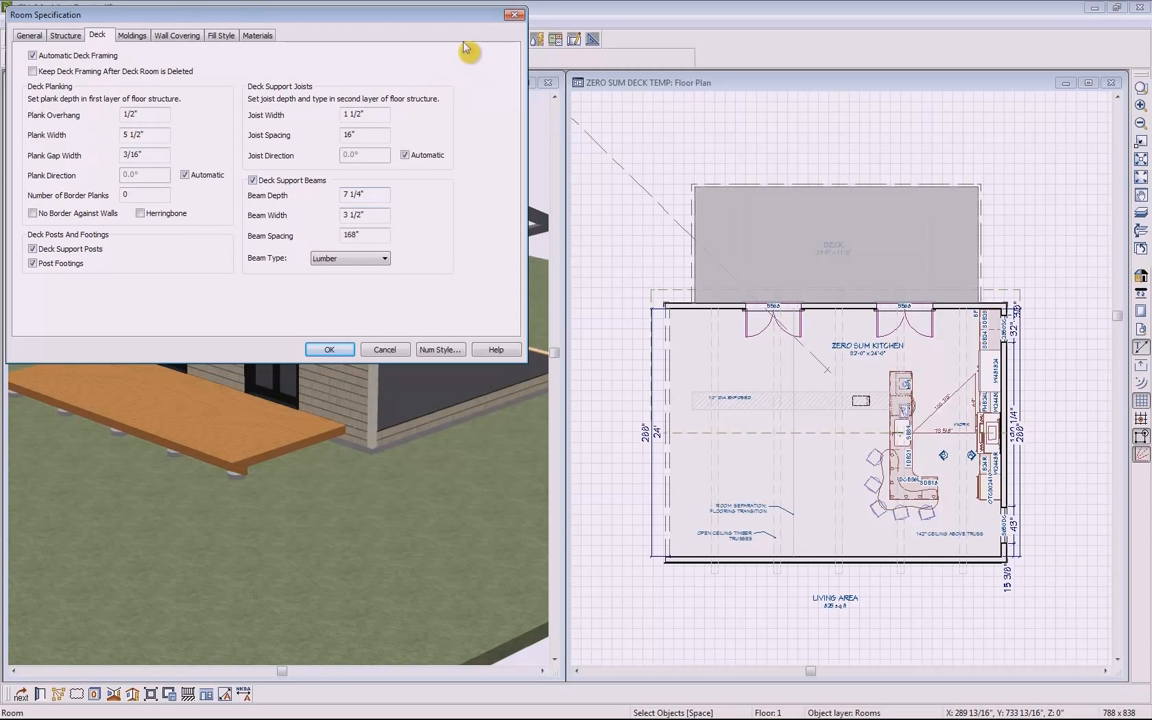
click(514, 18)
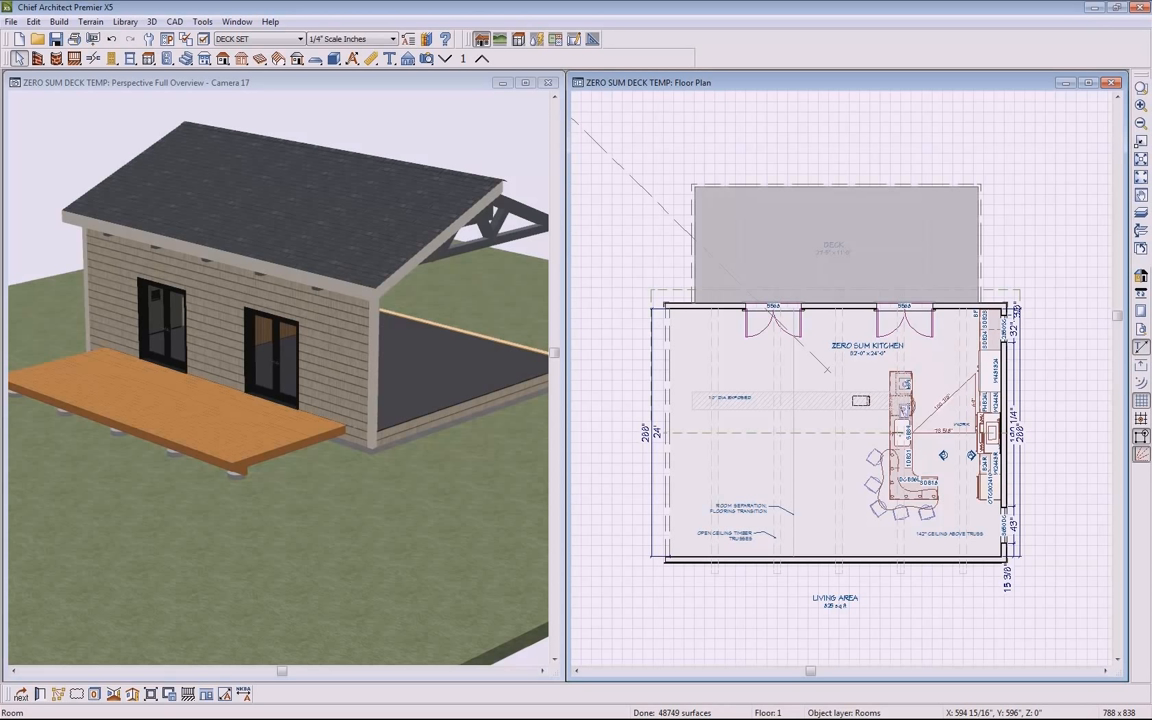
drag(1151, 114, 184, 99)
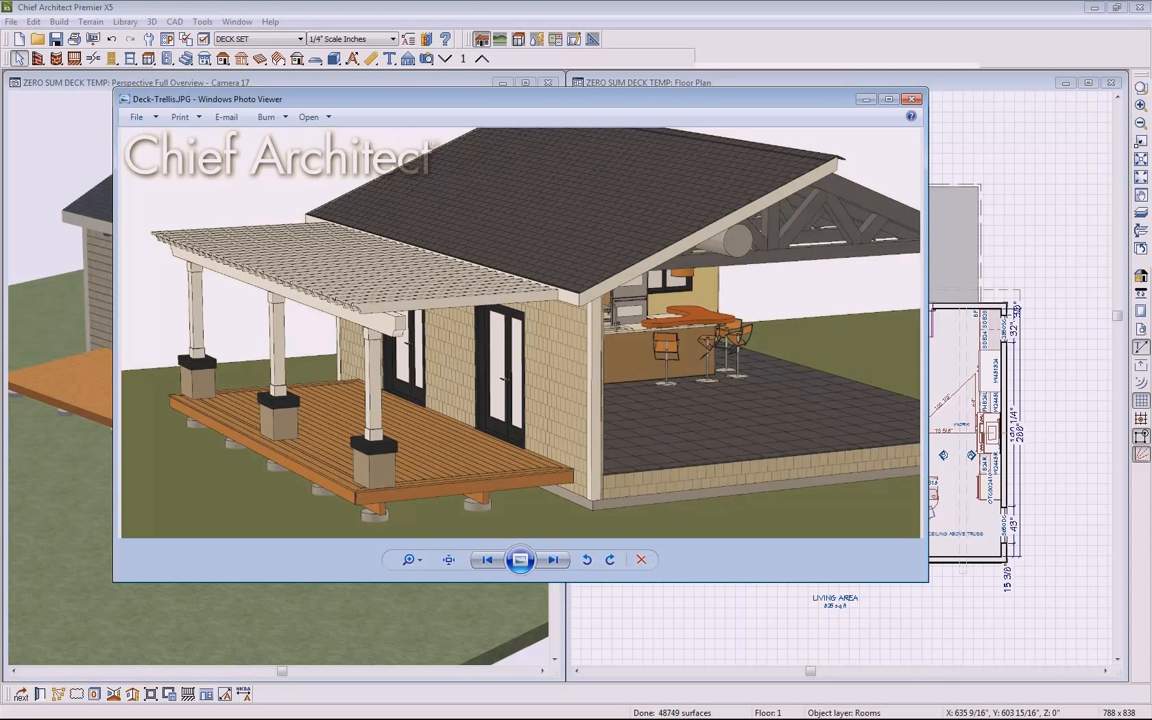
click(866, 101)
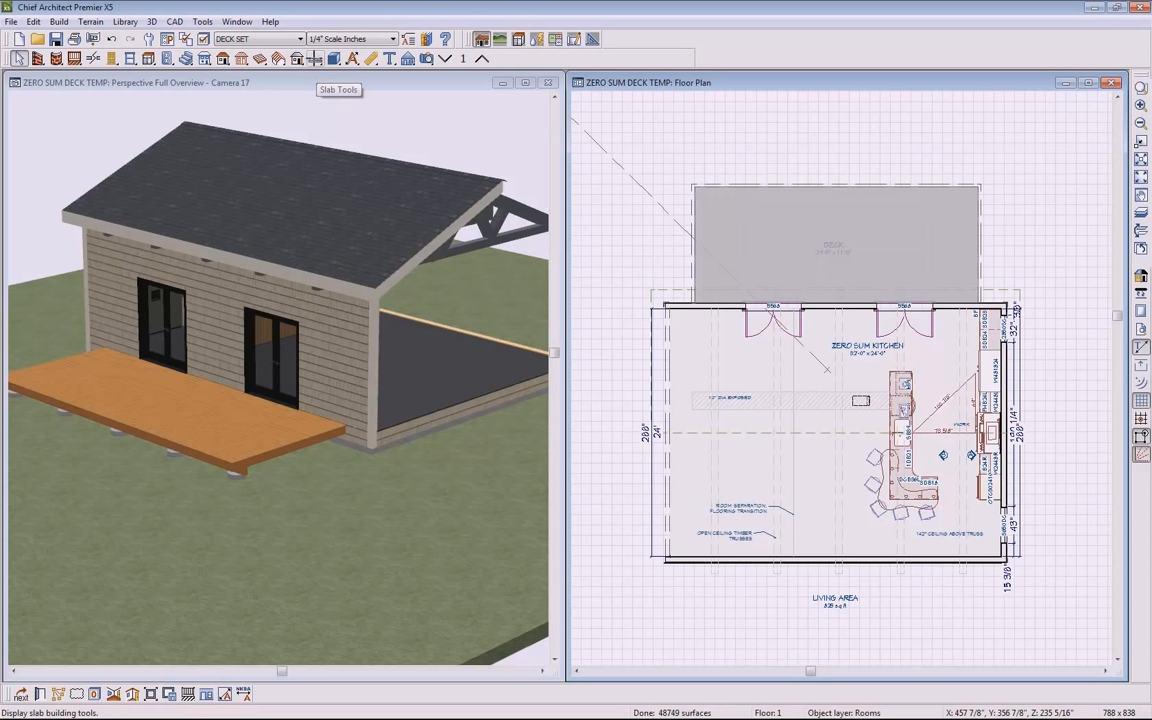
Draw a rectangular slab about 37 by 23 inches on the deck near its outer corner for a column base
click(317, 63)
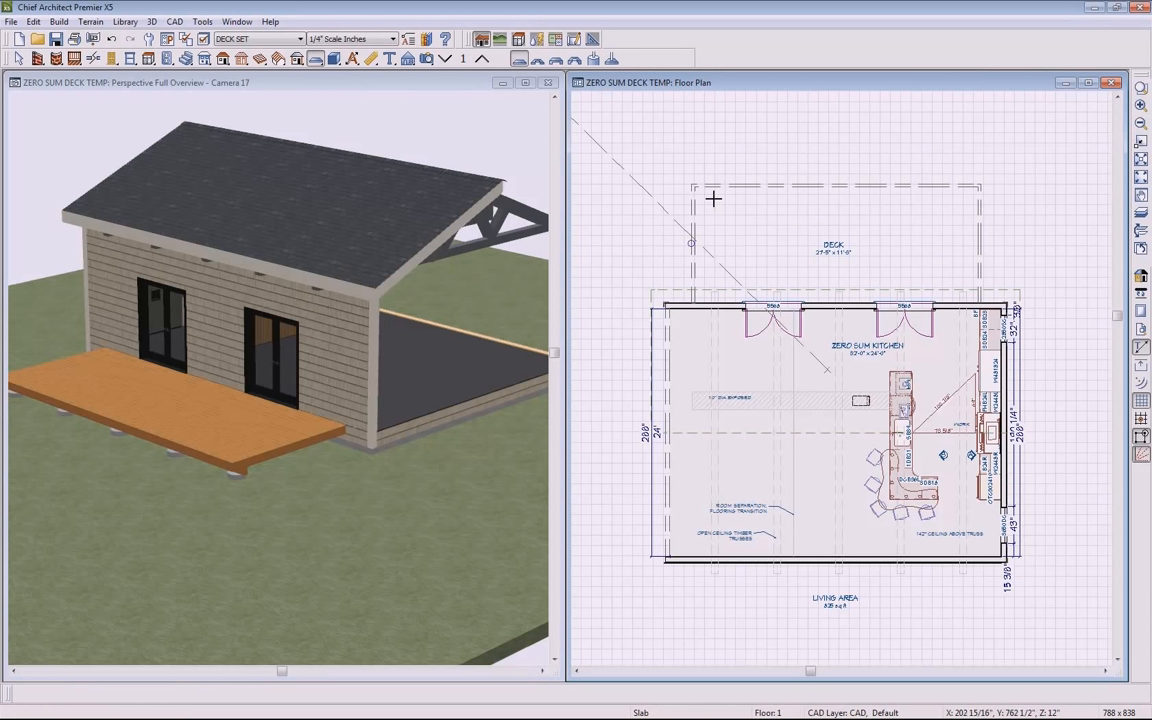
drag(713, 198, 745, 218)
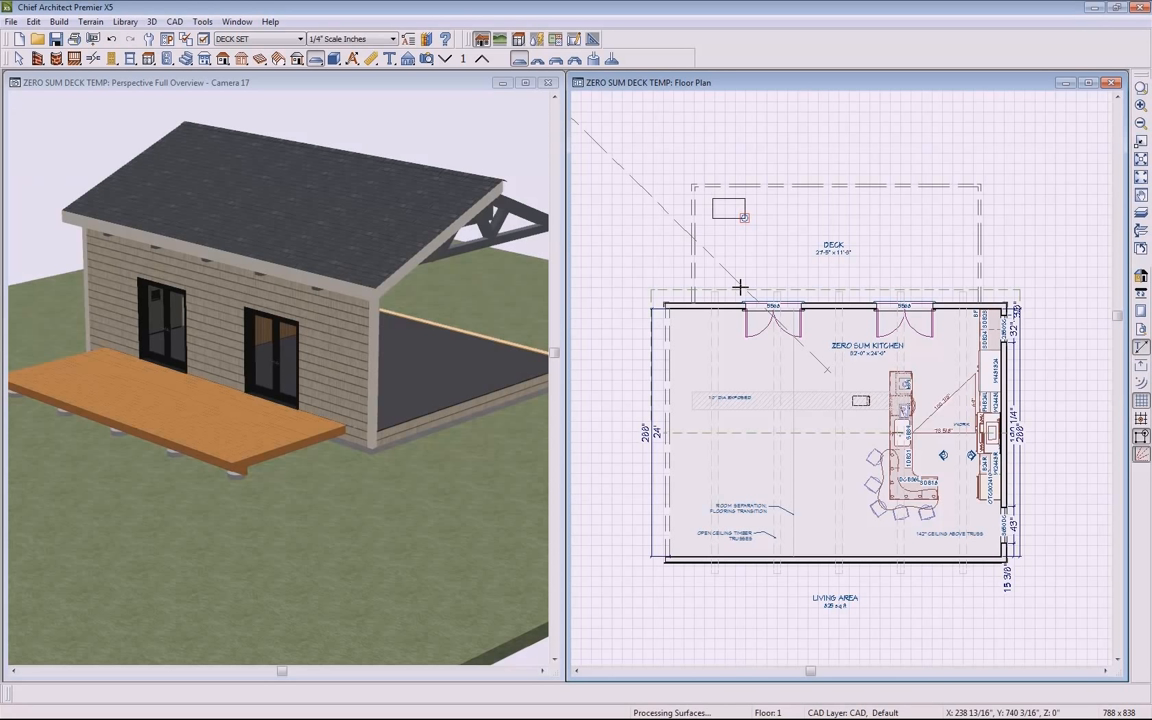
click(743, 208)
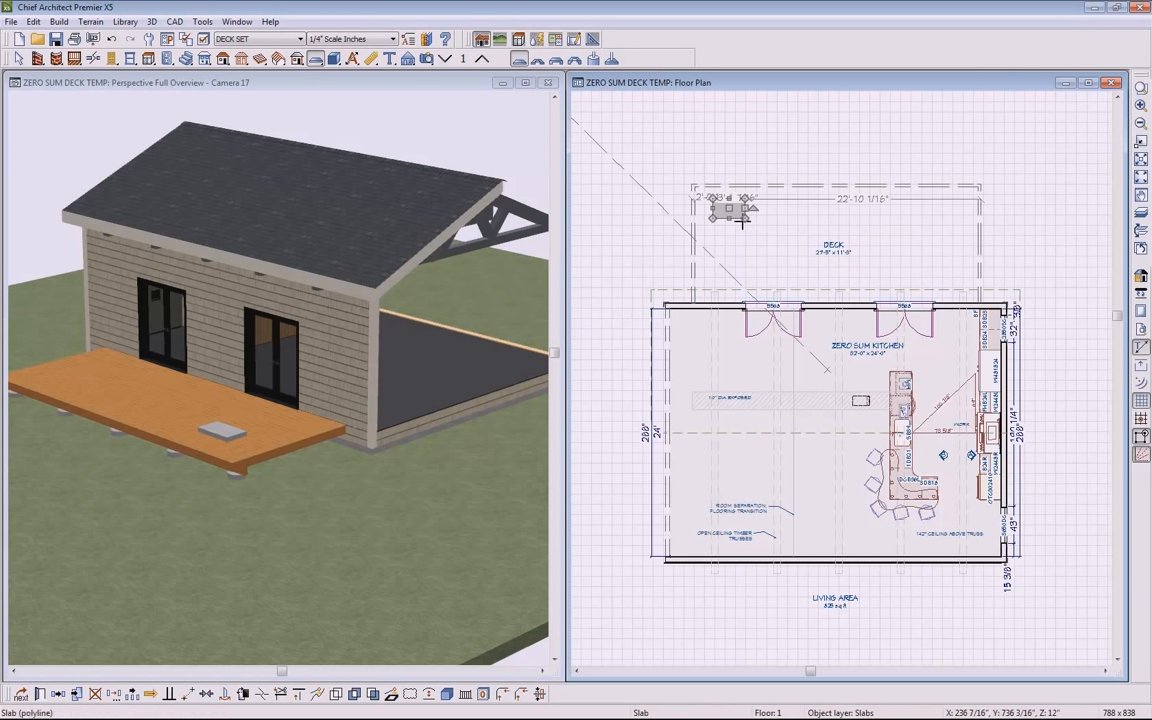
Resize the slab on the deck to 24 inches wide and 16 inches deep
scroll(720, 204, up, 5)
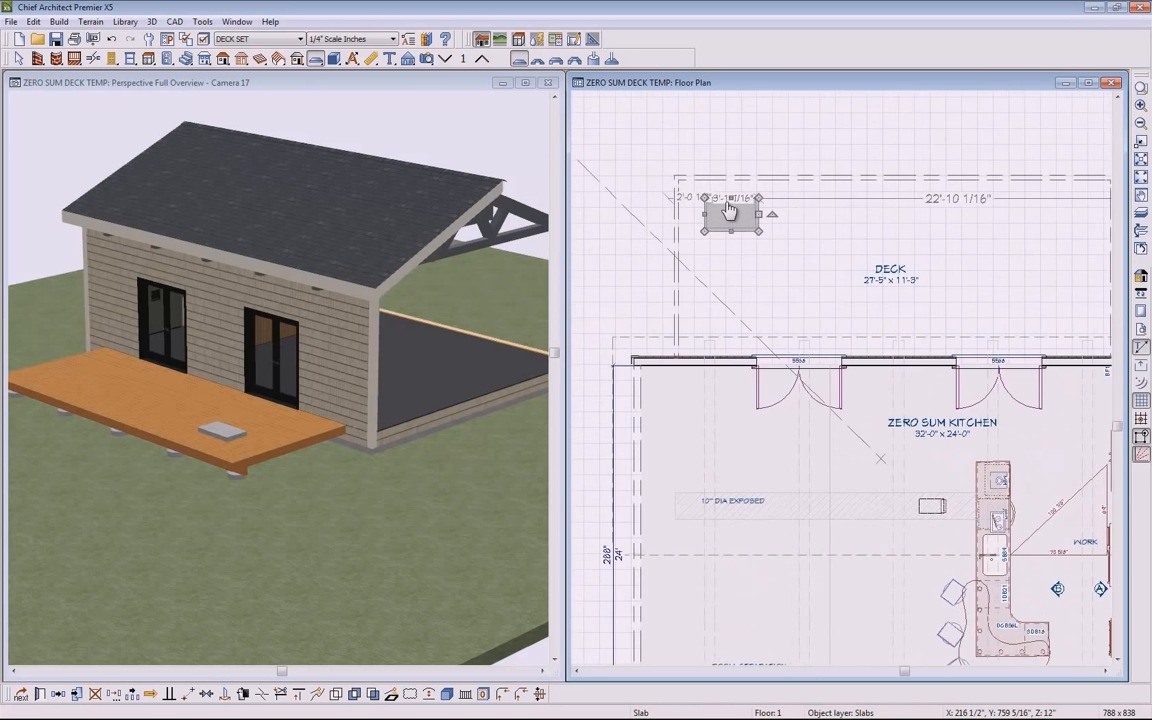
click(715, 202)
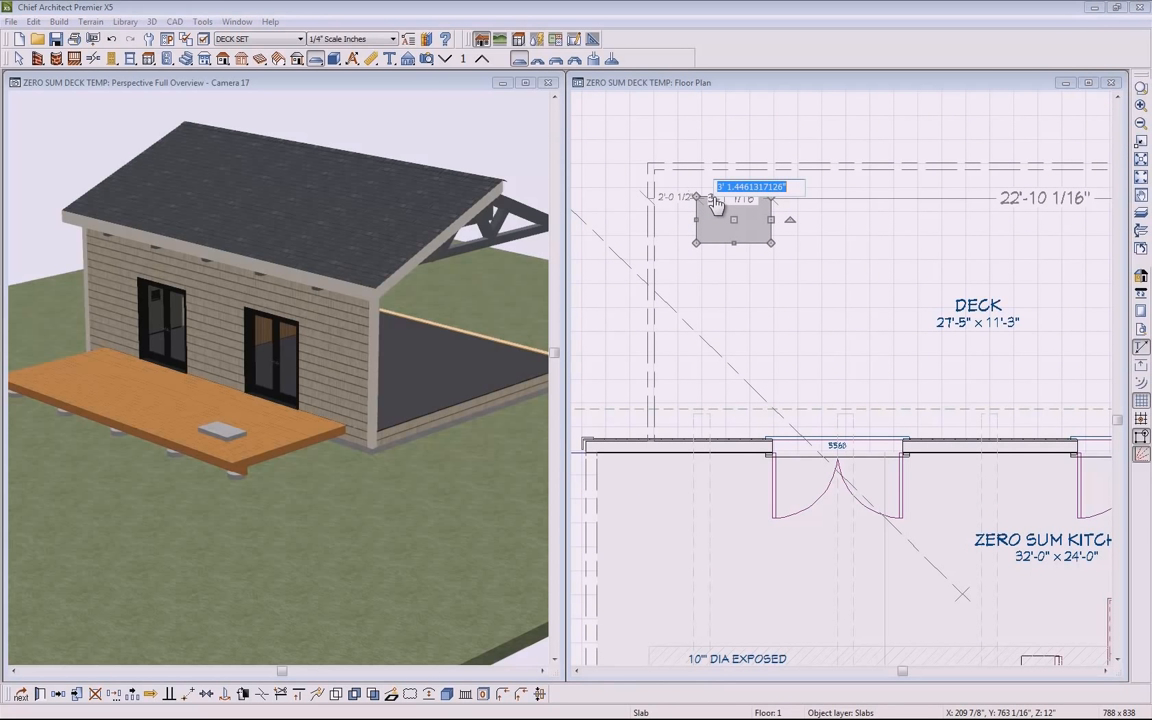
text(24)
key(Return)
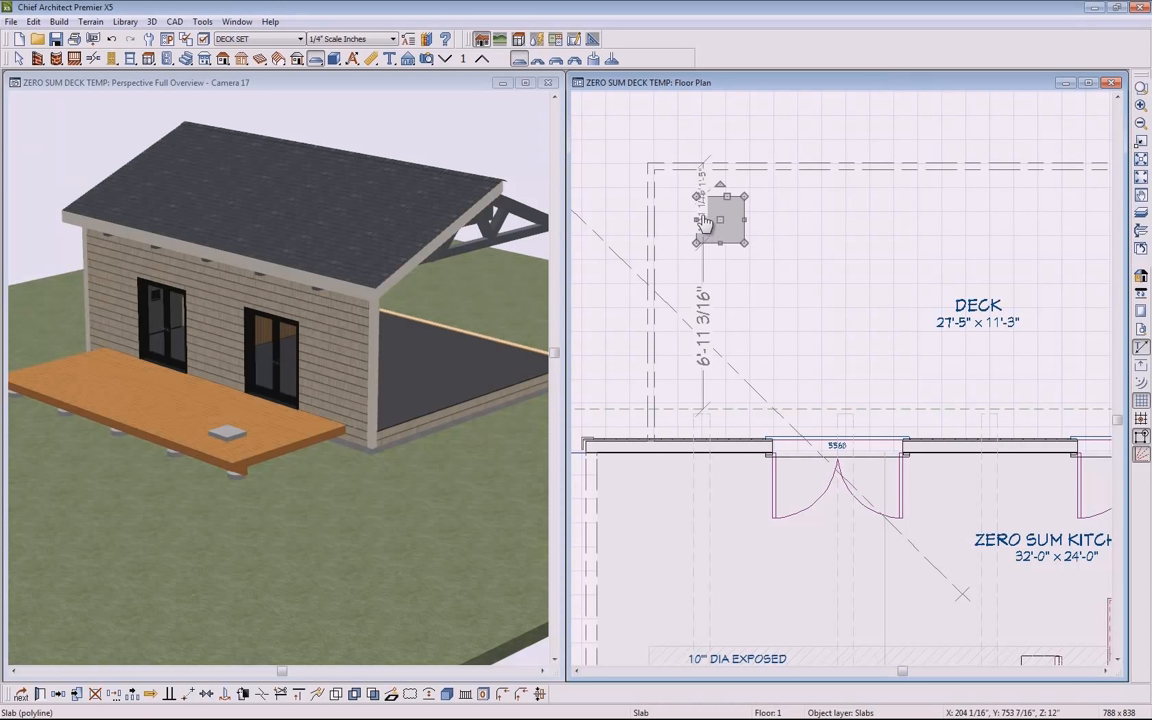
click(701, 216)
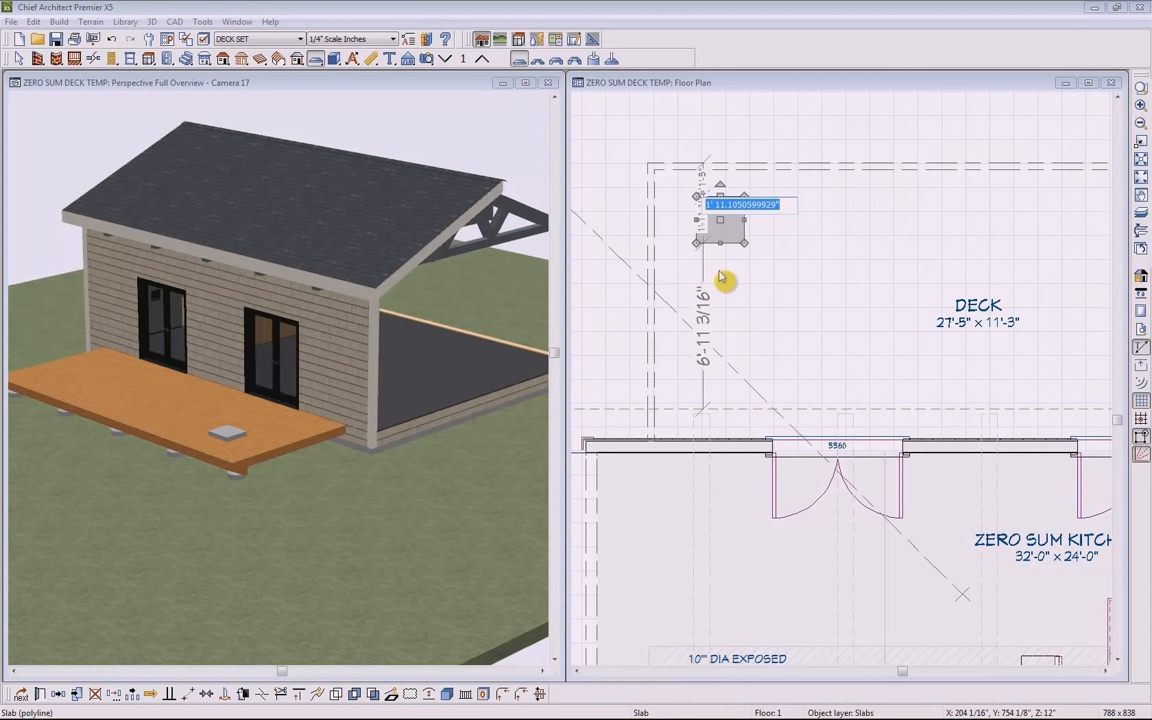
text(16)
key(Return)
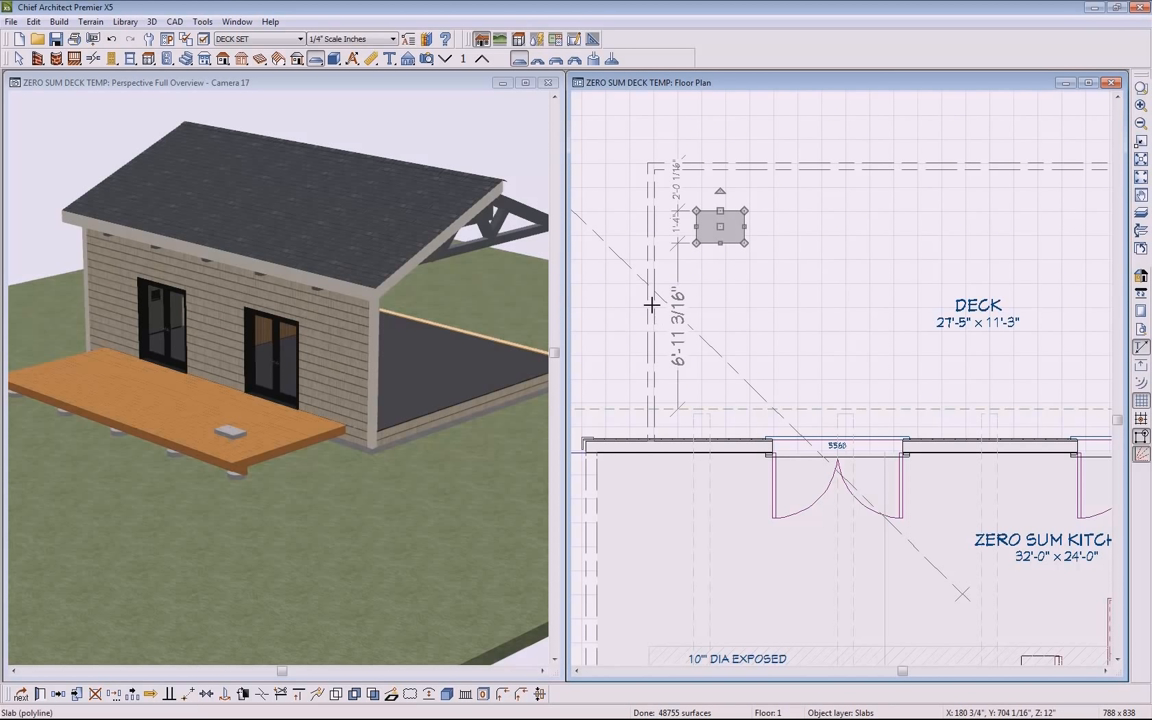
Set the selected slab's elevation at top to 20 inches and its thickness to 20 inches
double_click(732, 230)
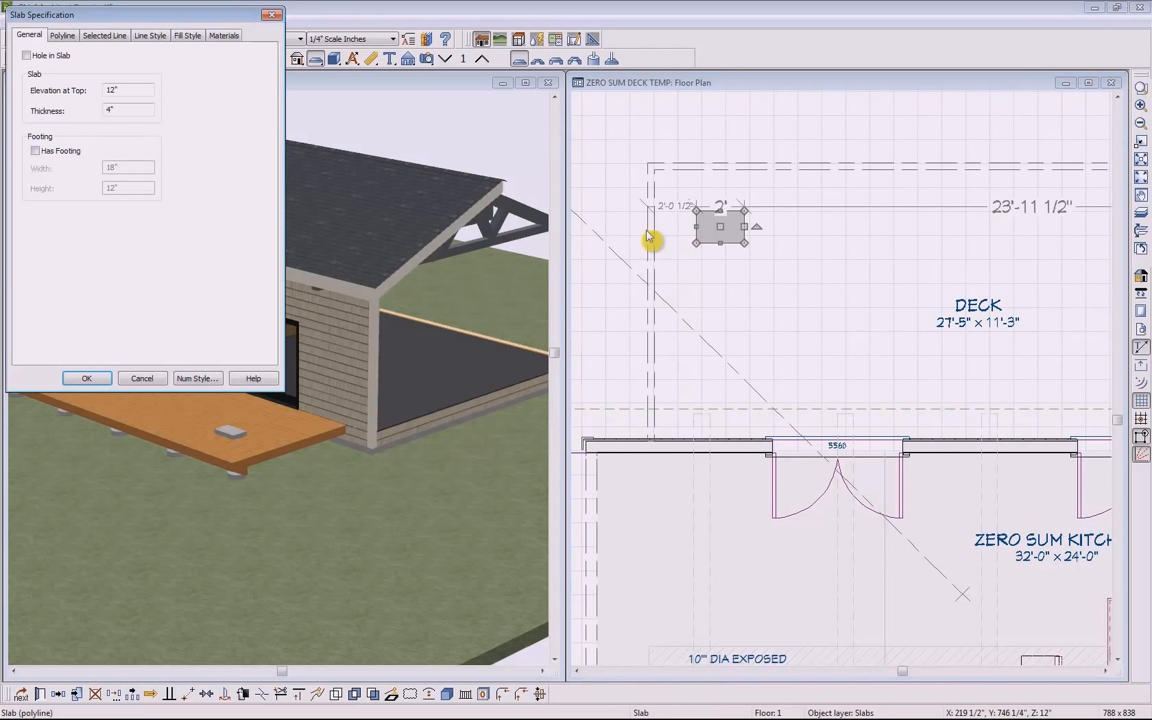
drag(195, 20, 245, 58)
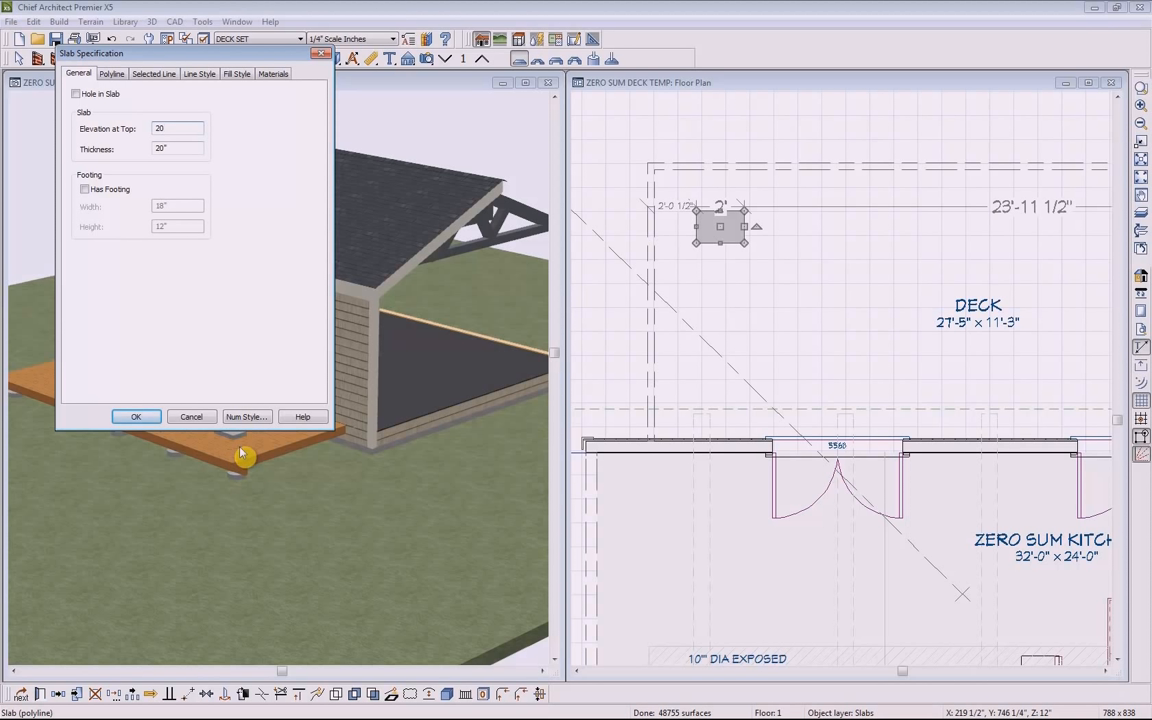
click(137, 419)
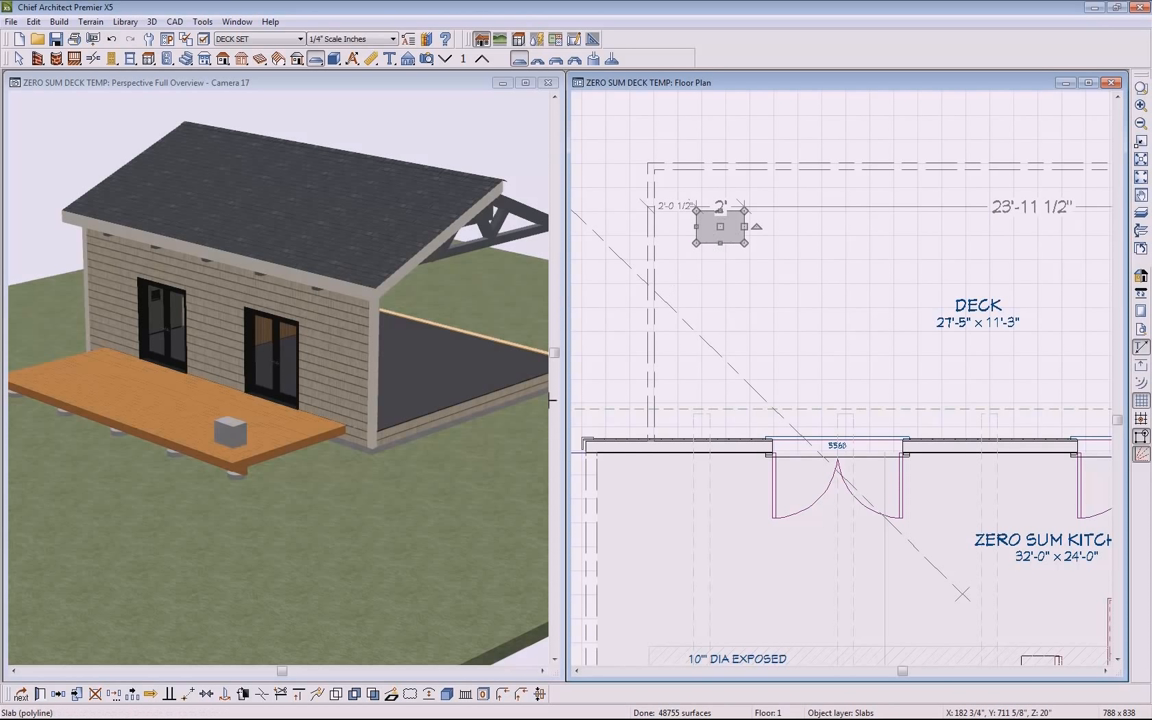
Make a concentric copy of the slab that extends 1 inch beyond the original on every side
click(77, 694)
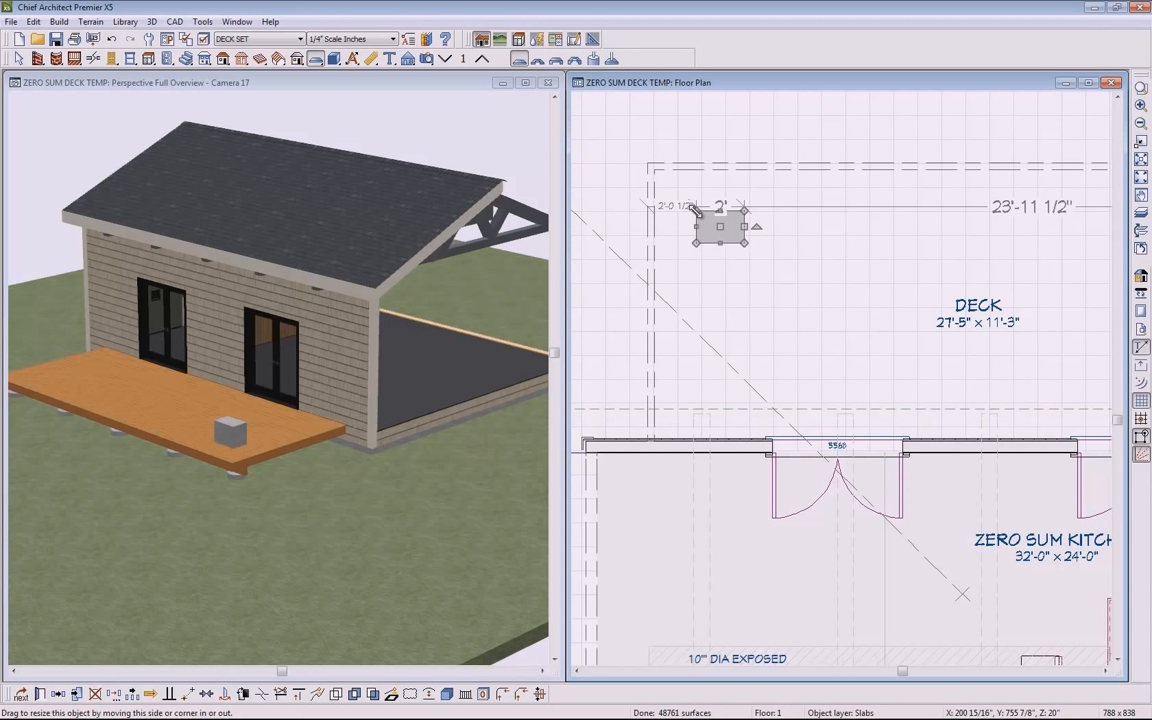
drag(695, 208, 688, 203)
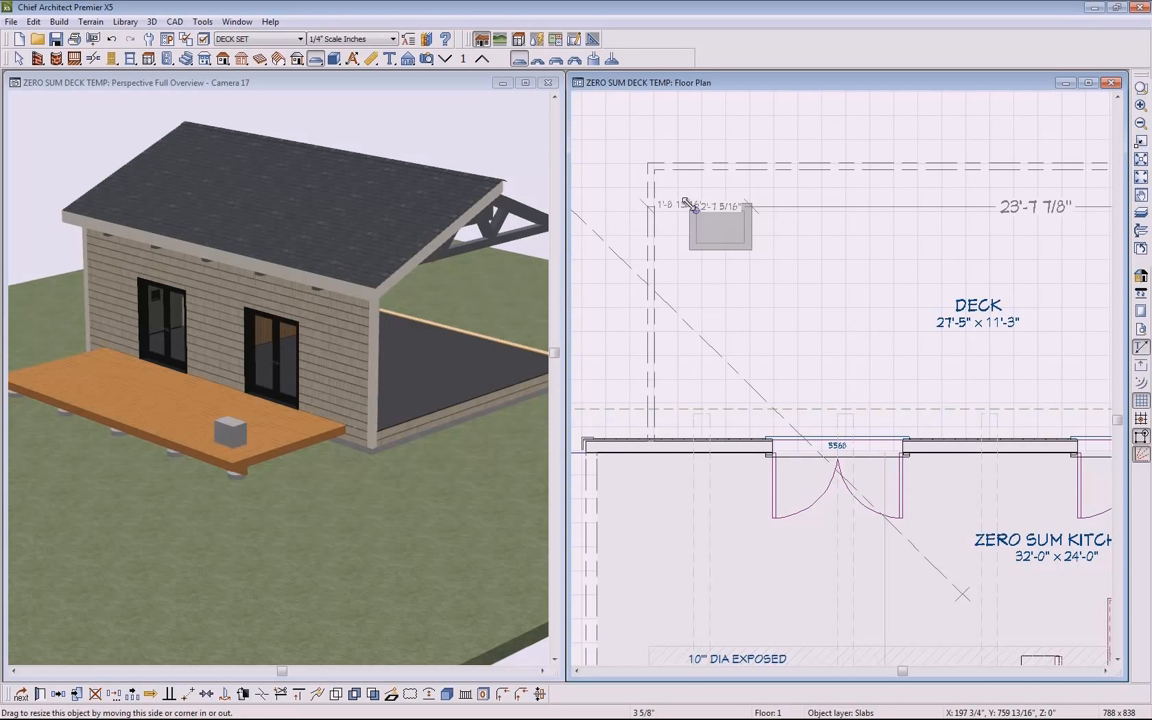
key(Tab)
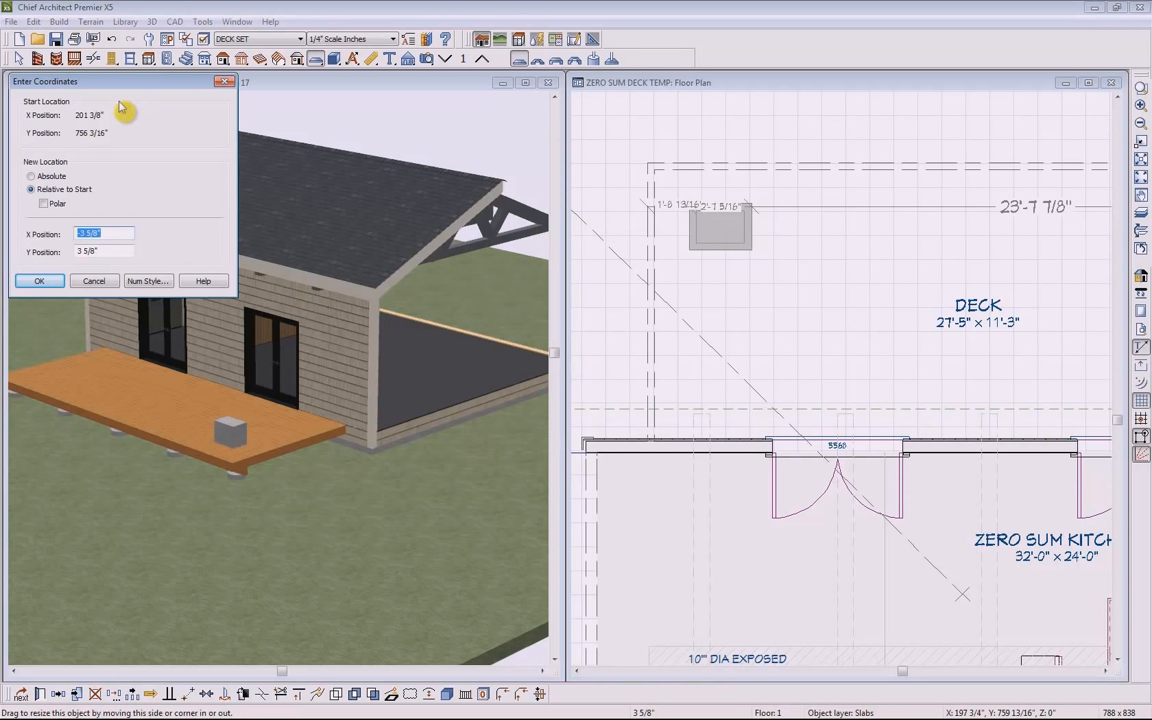
drag(122, 82, 218, 143)
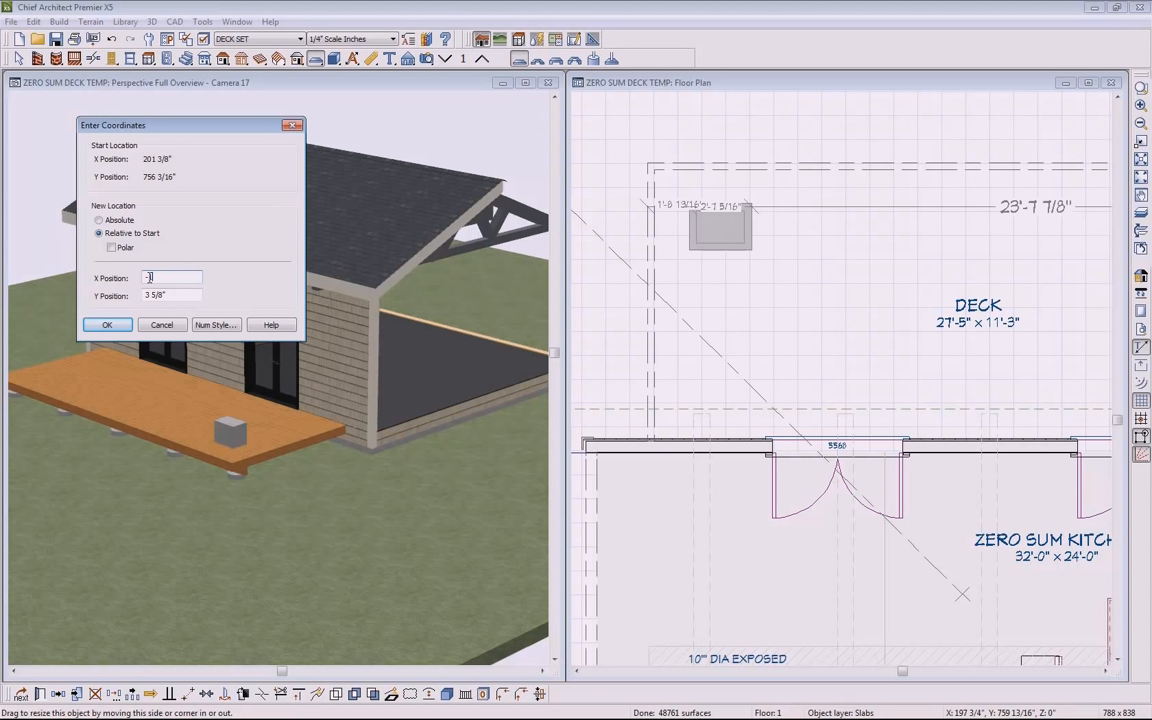
drag(169, 295, 150, 296)
click(107, 326)
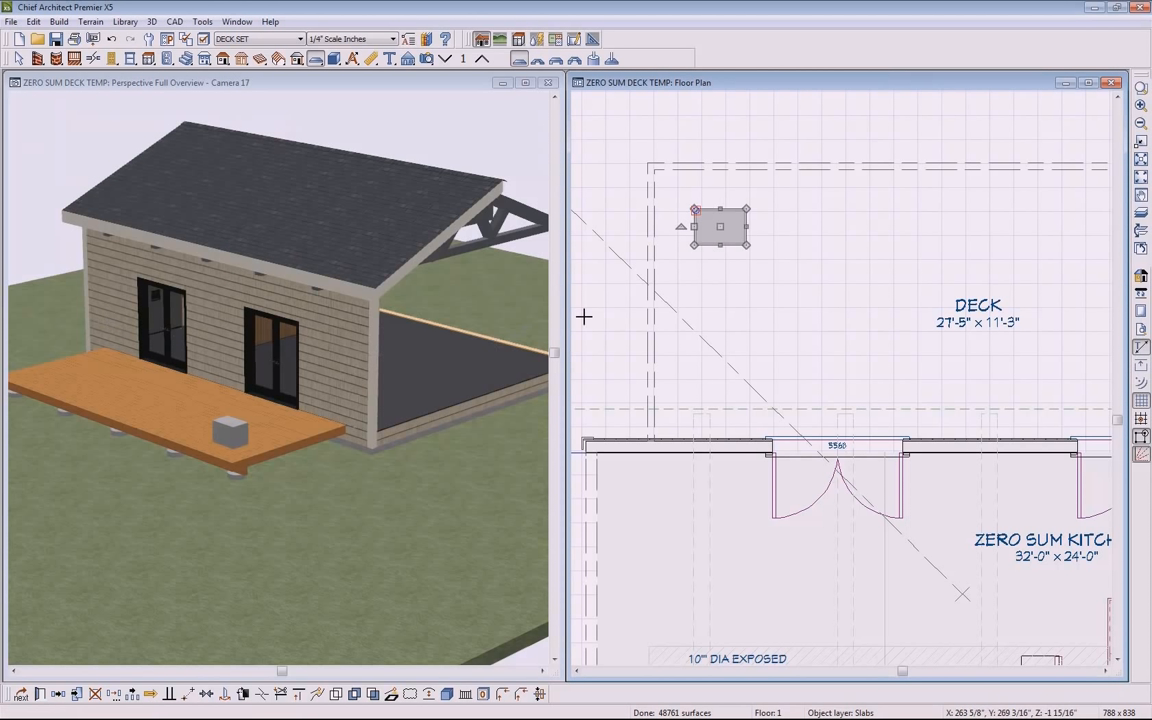
Set the larger slab's top elevation to 26 inches and reduce its thickness to form a cap on the column base
key(space)
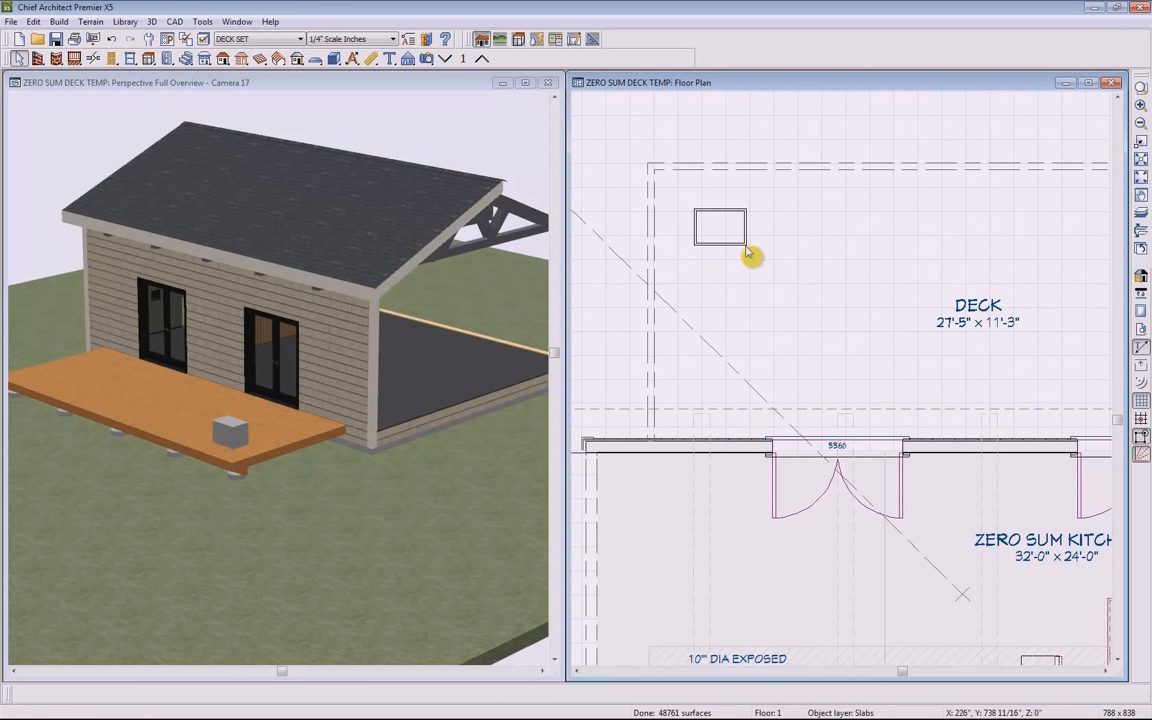
click(746, 248)
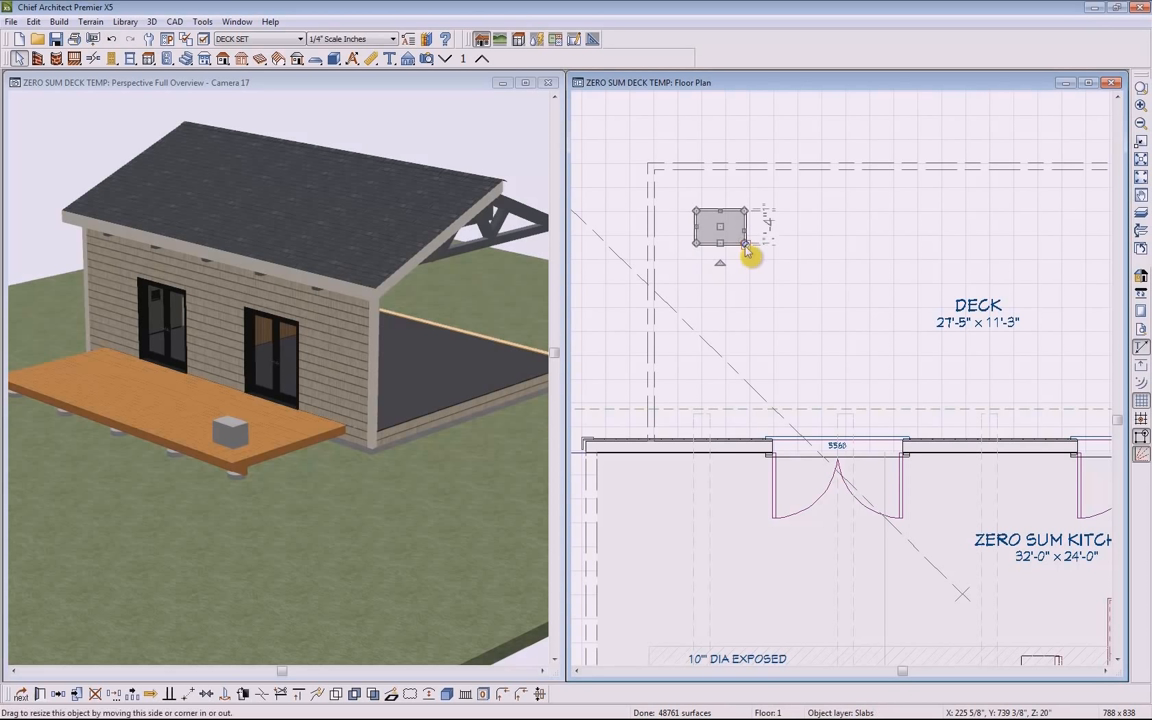
scroll(750, 256, up, 3)
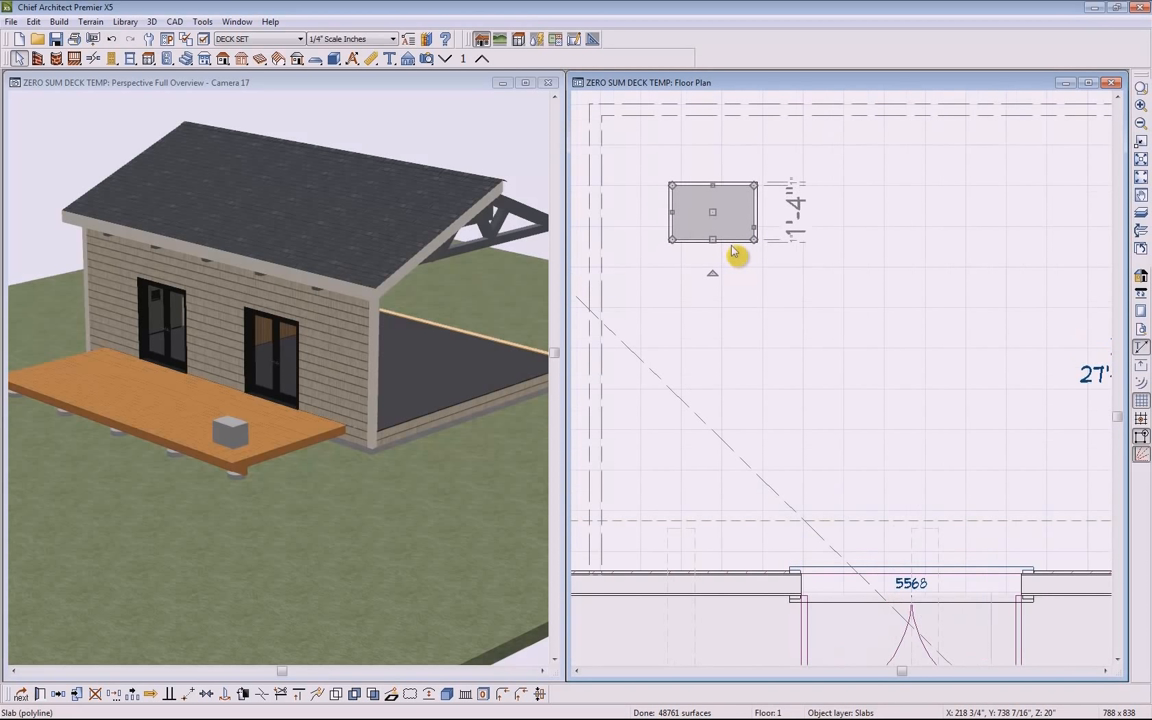
click(731, 242)
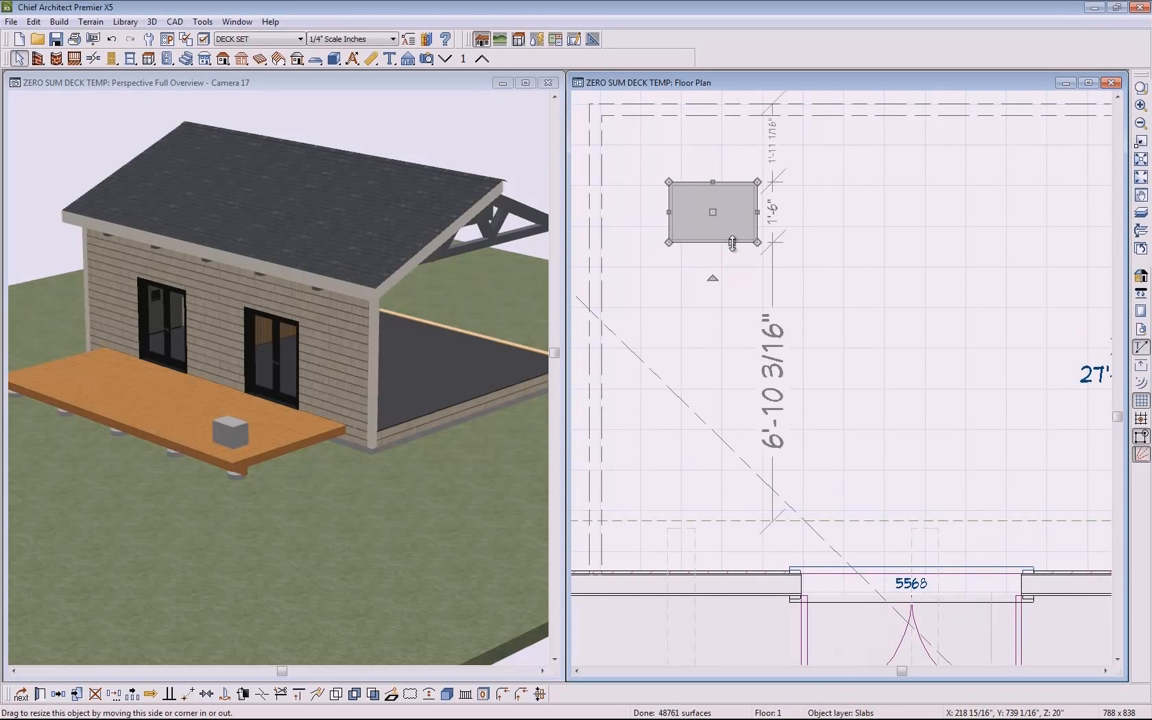
click(41, 694)
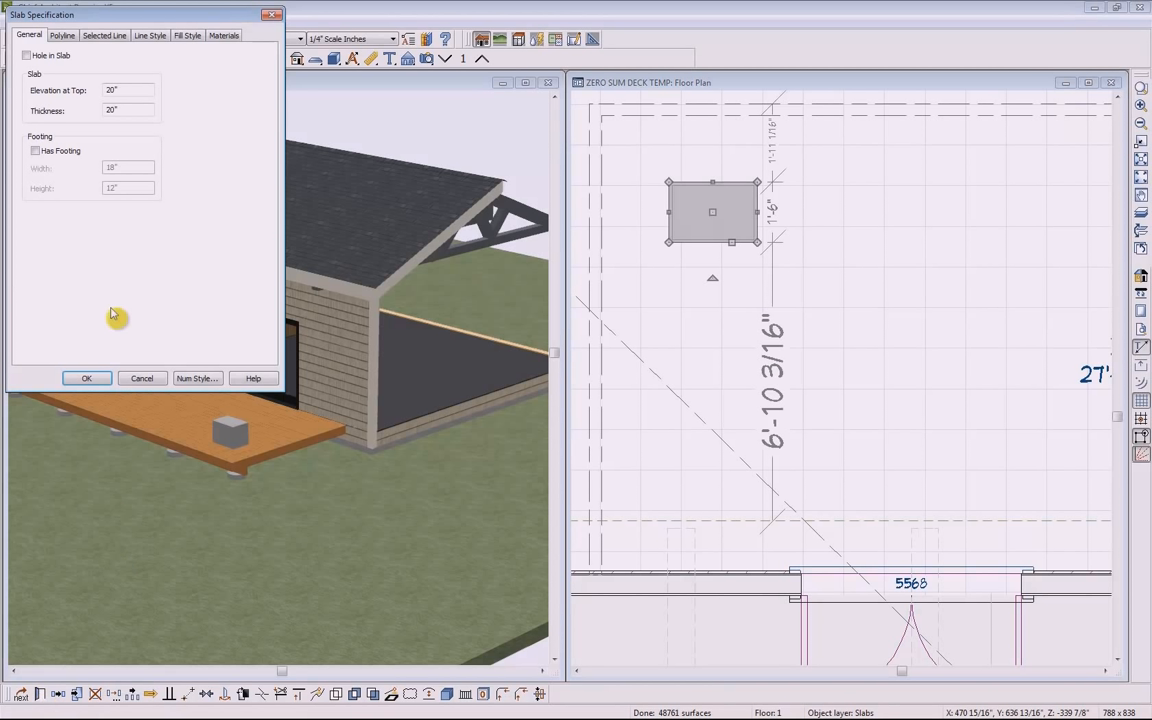
click(104, 92)
click(103, 113)
click(88, 379)
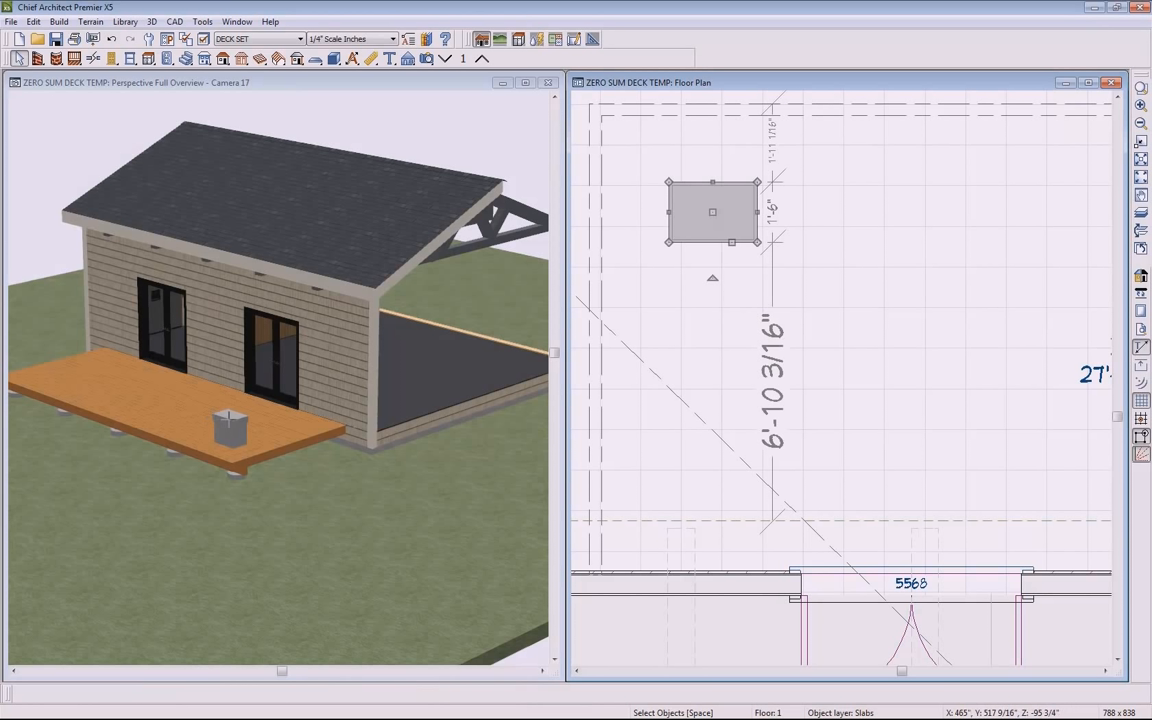
Orbit and zoom the 3D view to the deck's column base and render it with drawn surface edges and patterns
click(153, 82)
click(37, 58)
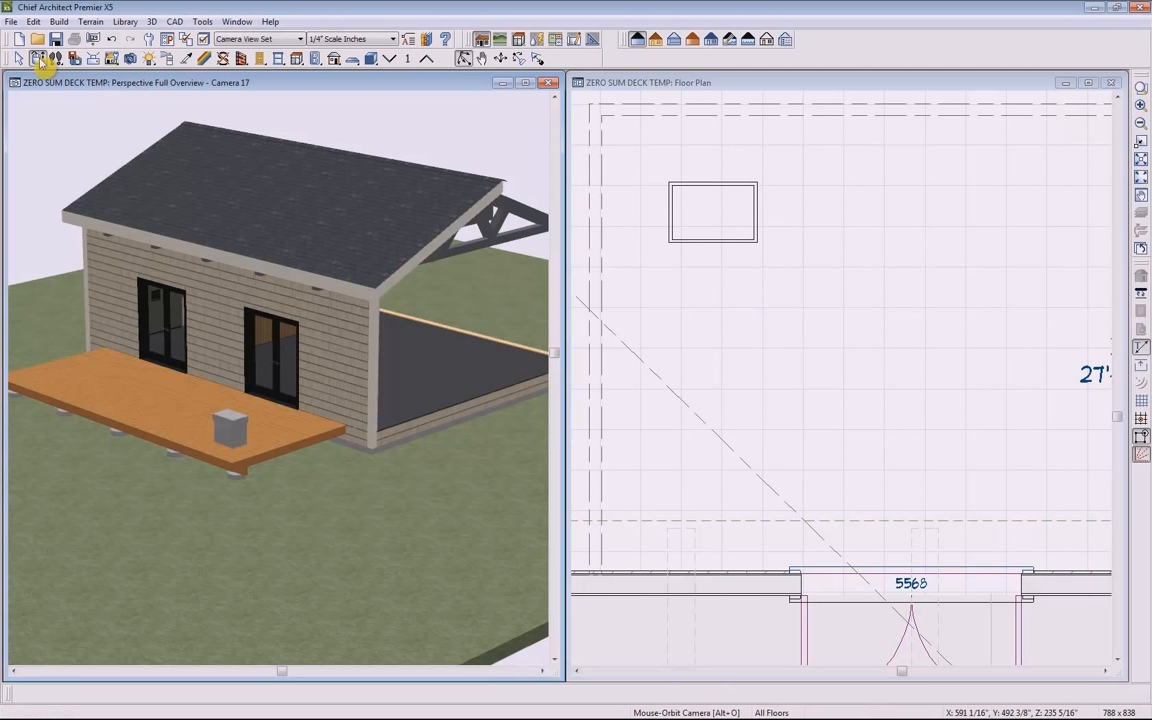
drag(206, 437, 294, 418)
middle_drag(297, 426, 334, 431)
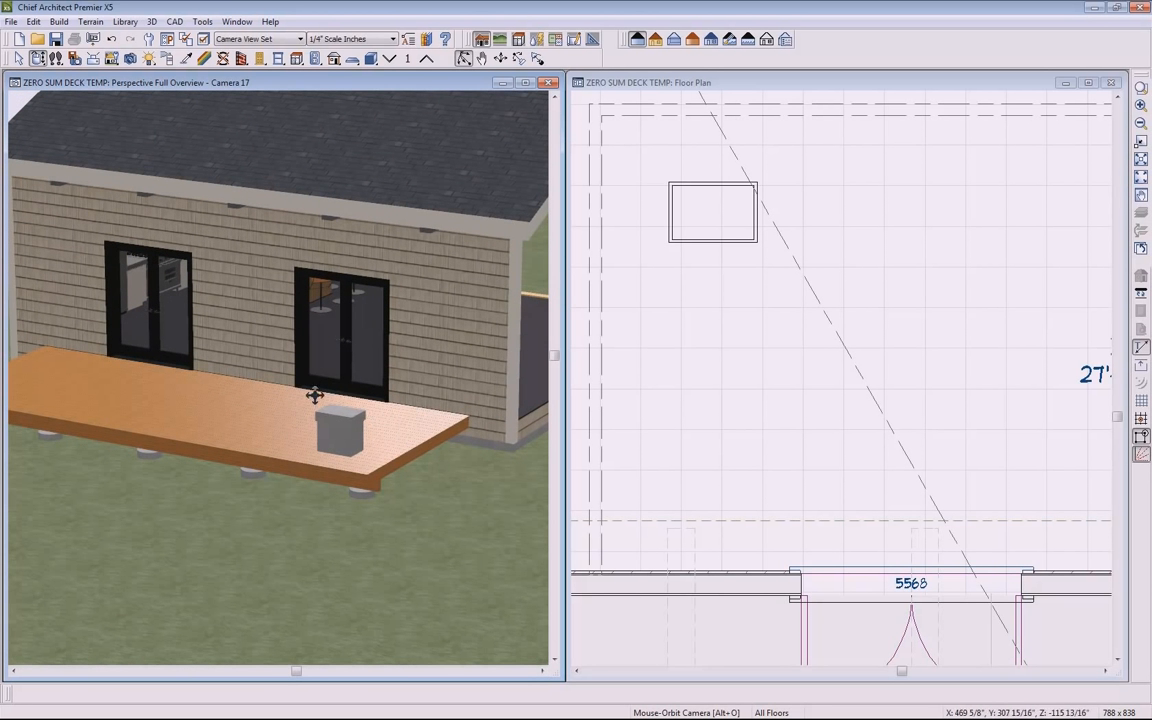
drag(368, 457, 297, 421)
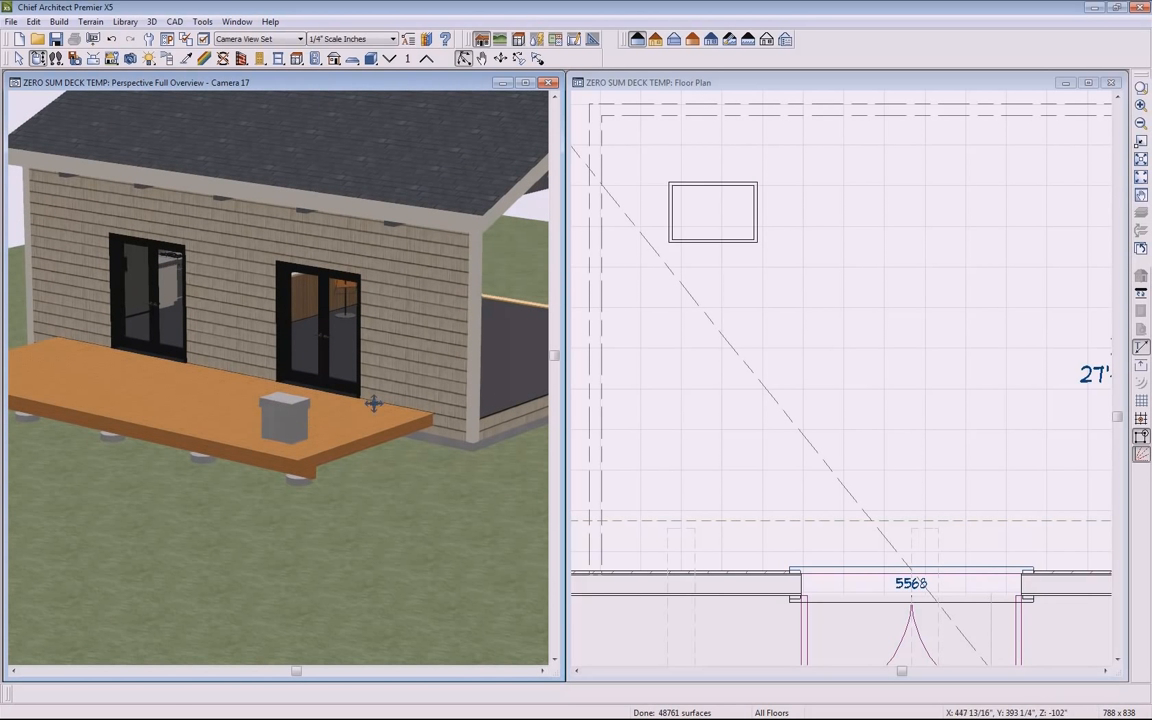
click(655, 40)
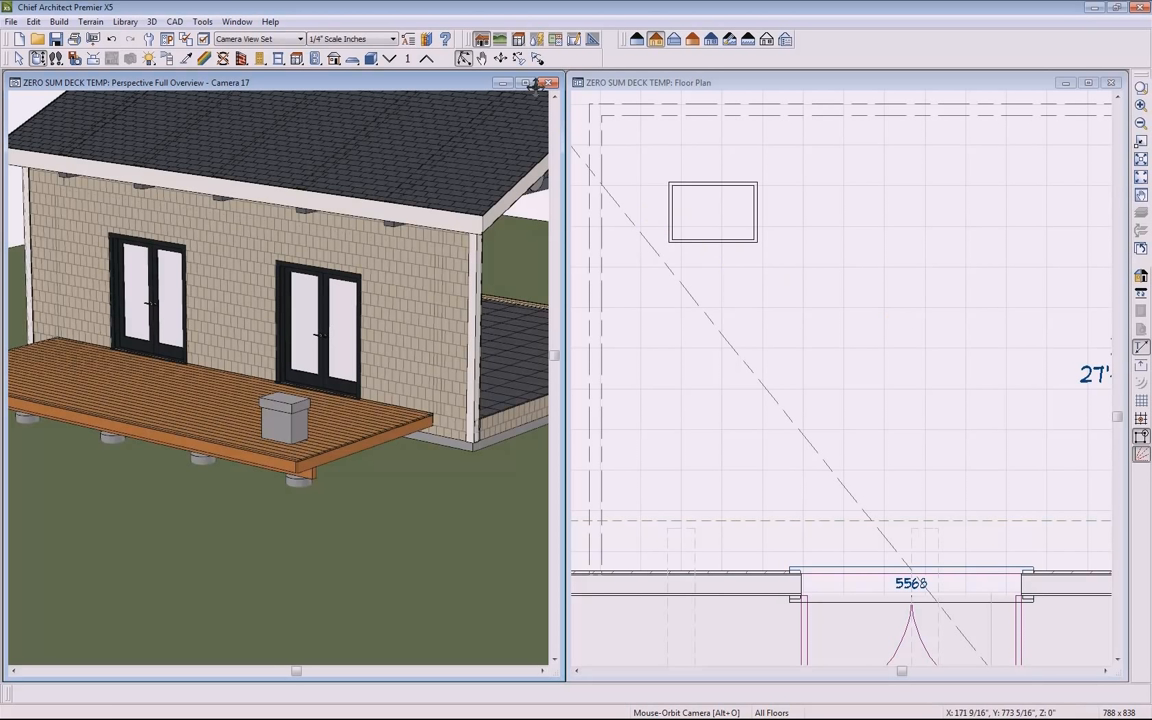
Search the library for "post" and browse the matching items for a suitable trellis column
click(408, 39)
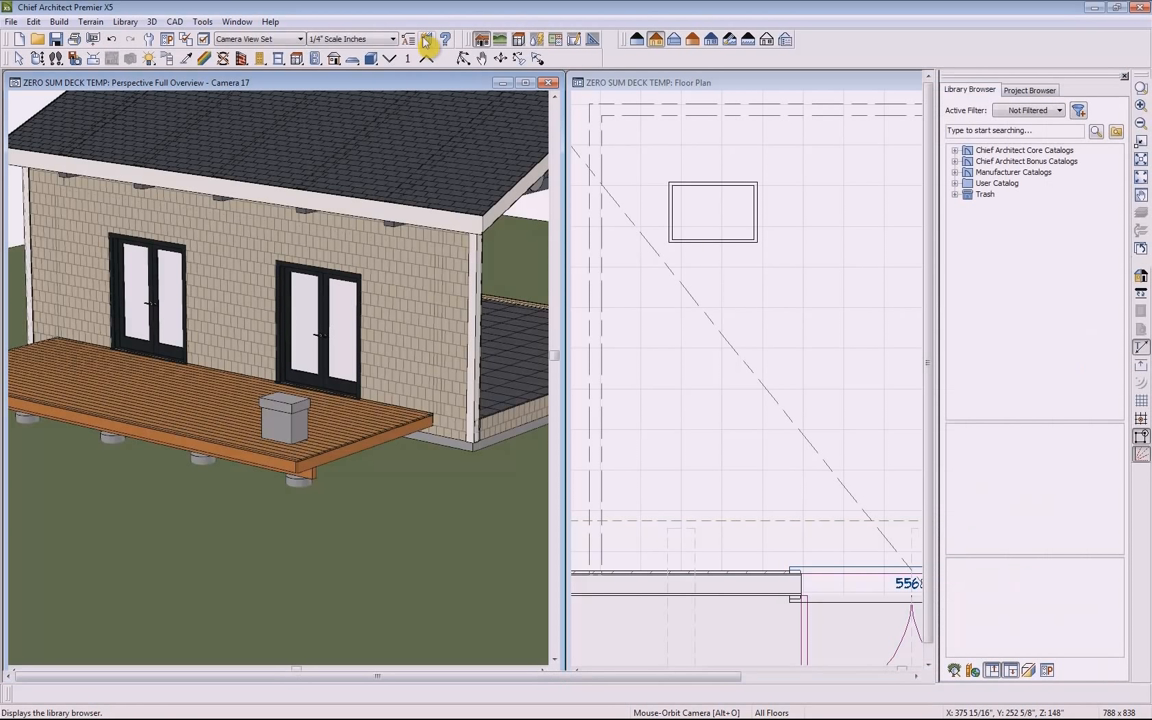
click(997, 132)
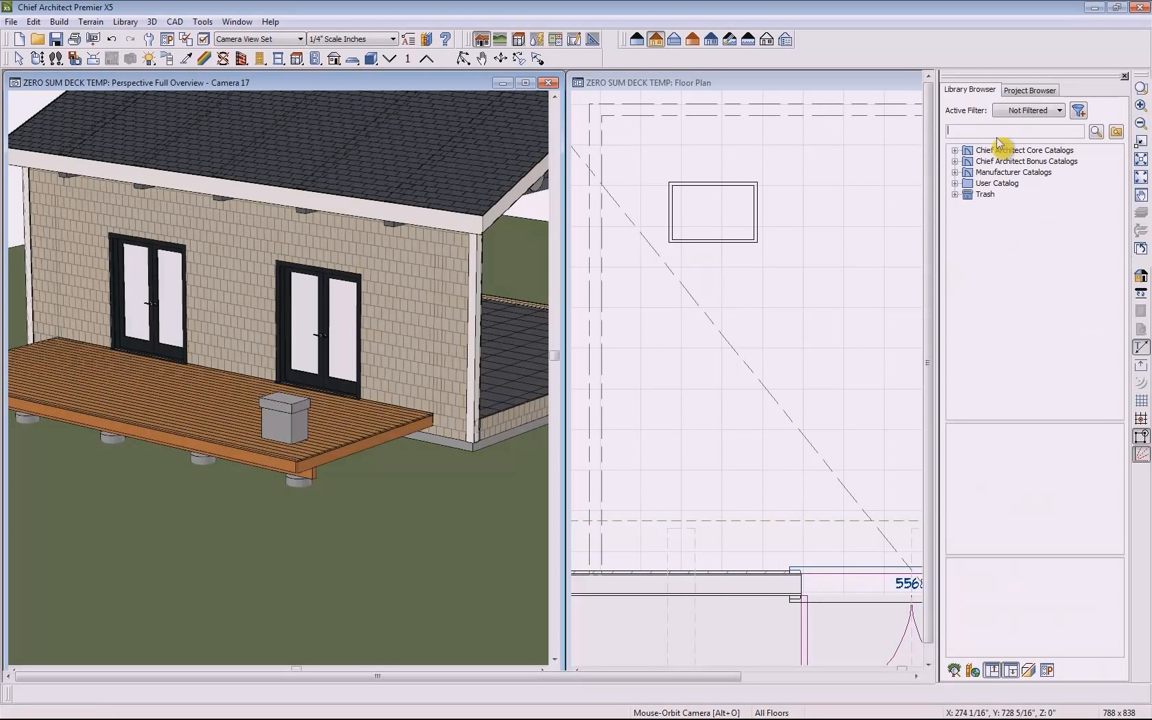
text(post)
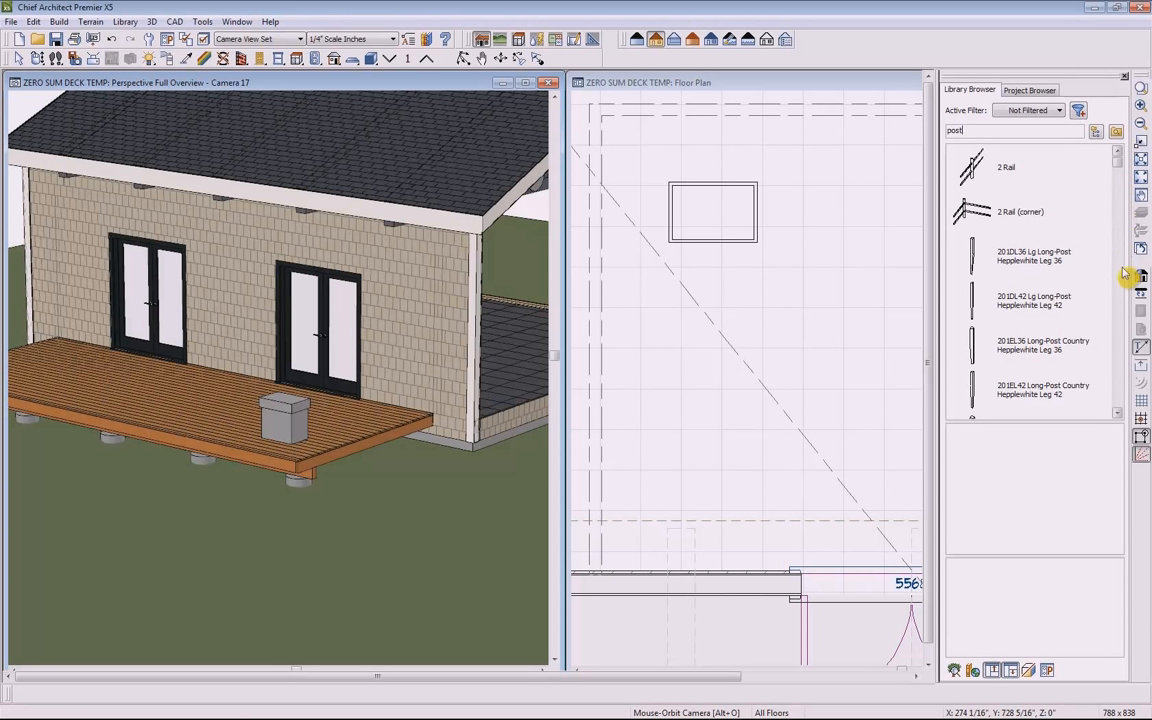
scroll(1122, 279, down, 3)
scroll(1122, 283, down, 10)
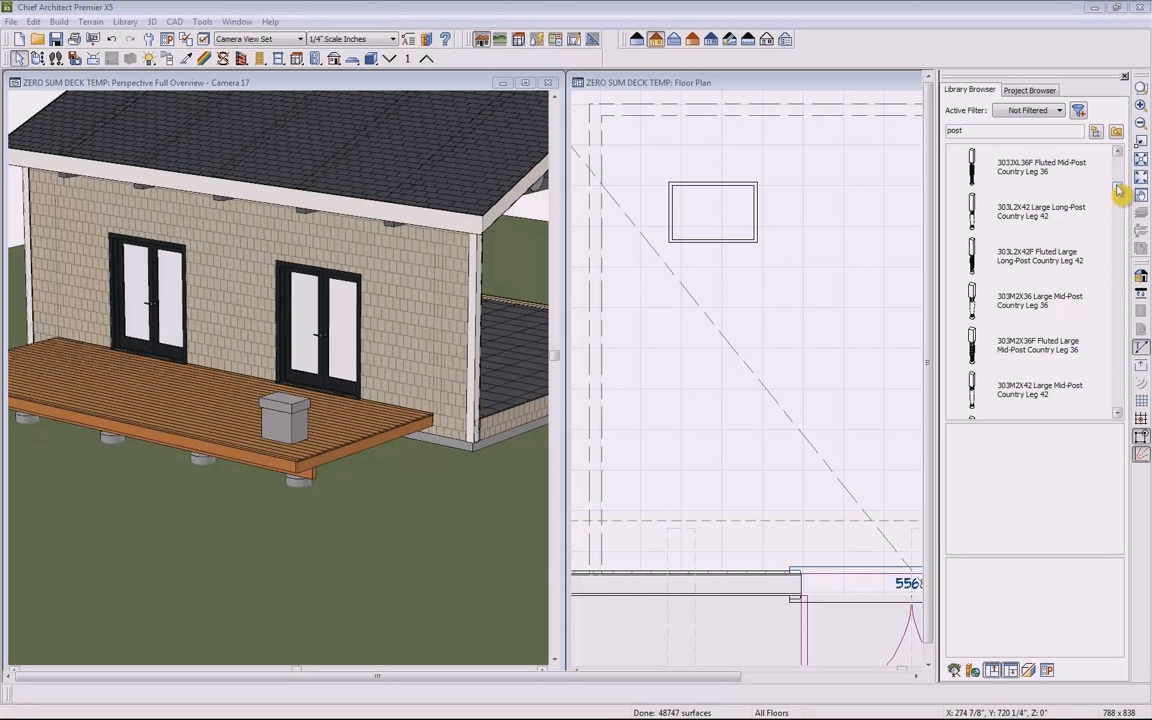
drag(1114, 197, 1122, 235)
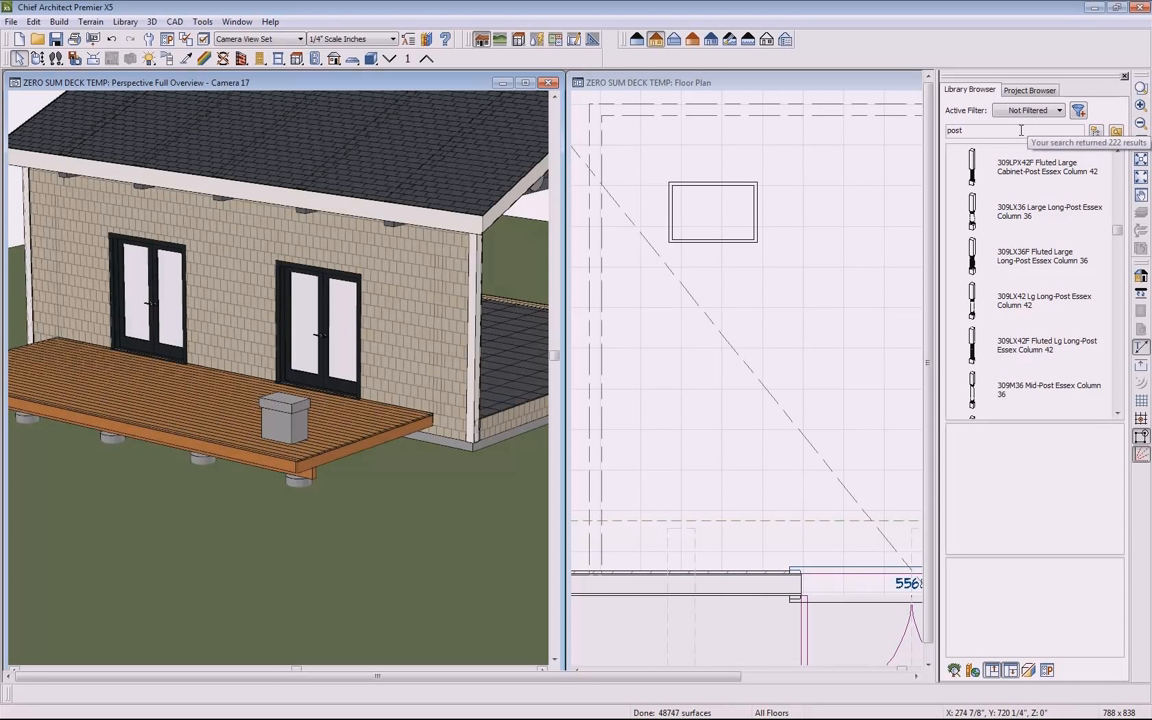
click(1096, 132)
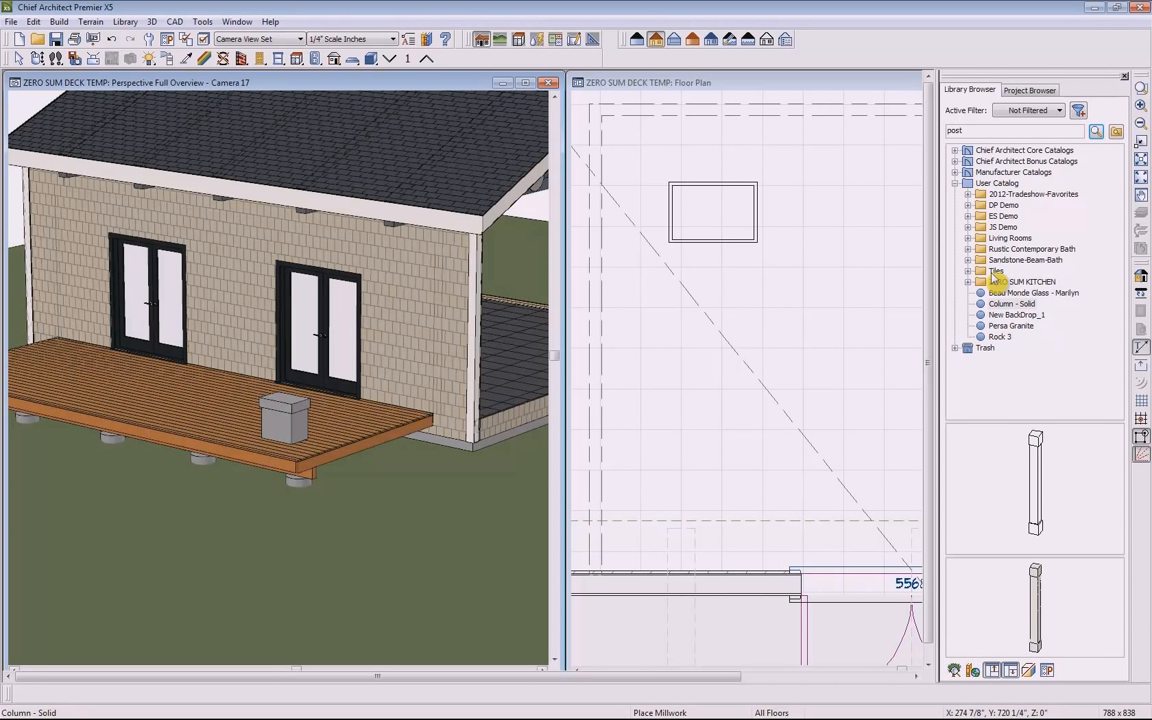
Place the Column - Solid item from the User Catalog on the capped column base in the floor plan
click(1006, 308)
click(1008, 305)
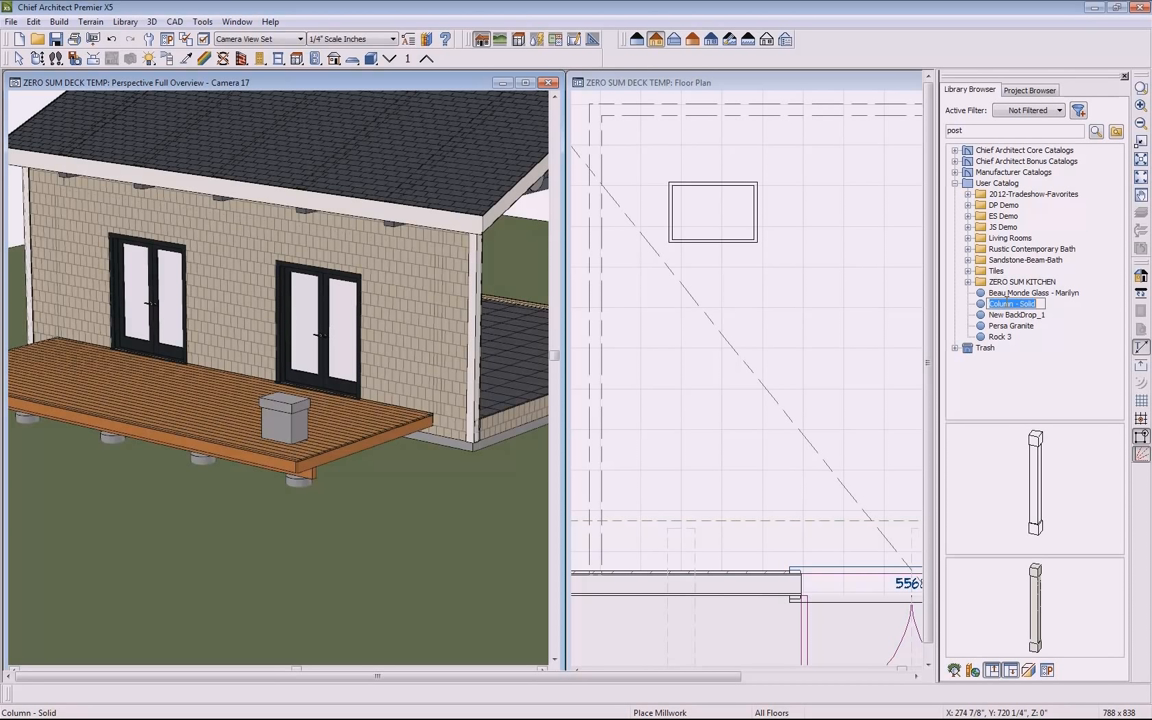
click(1036, 487)
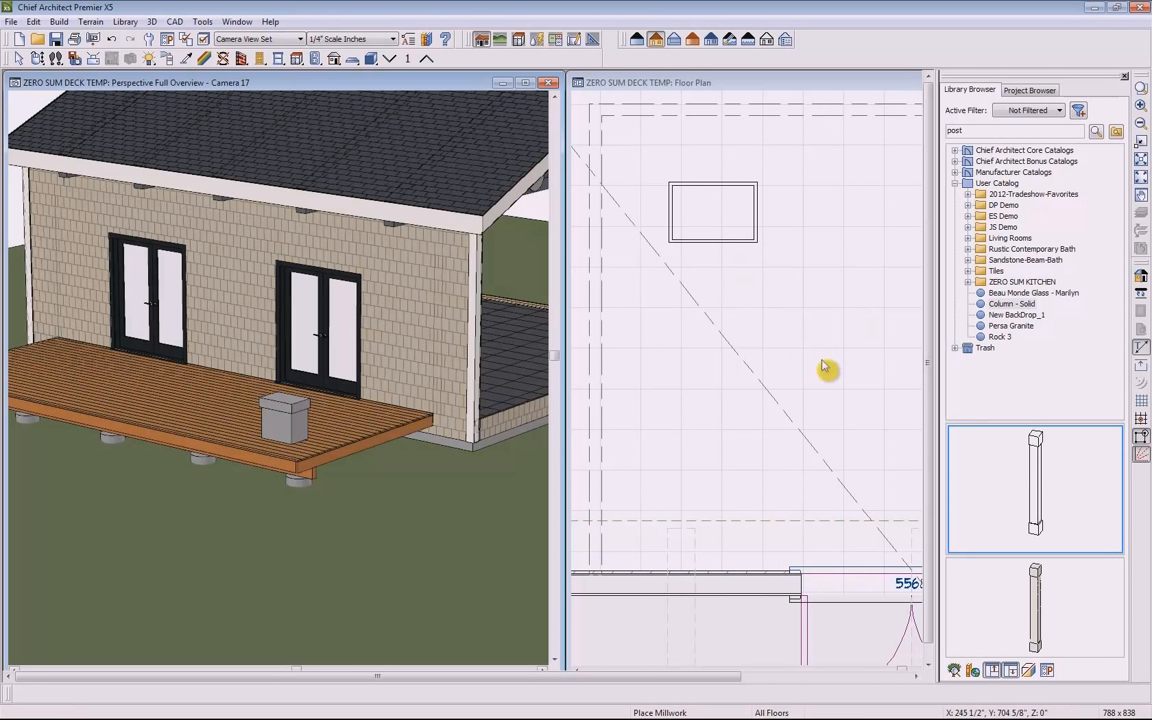
click(764, 87)
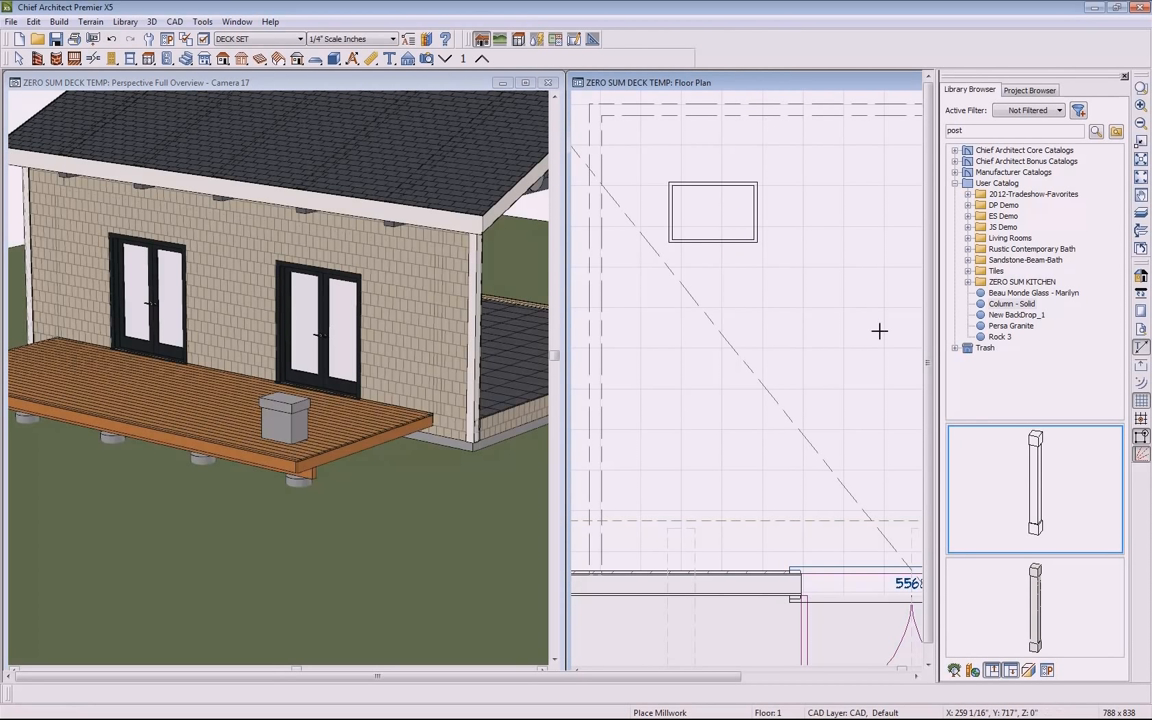
click(1040, 505)
click(713, 213)
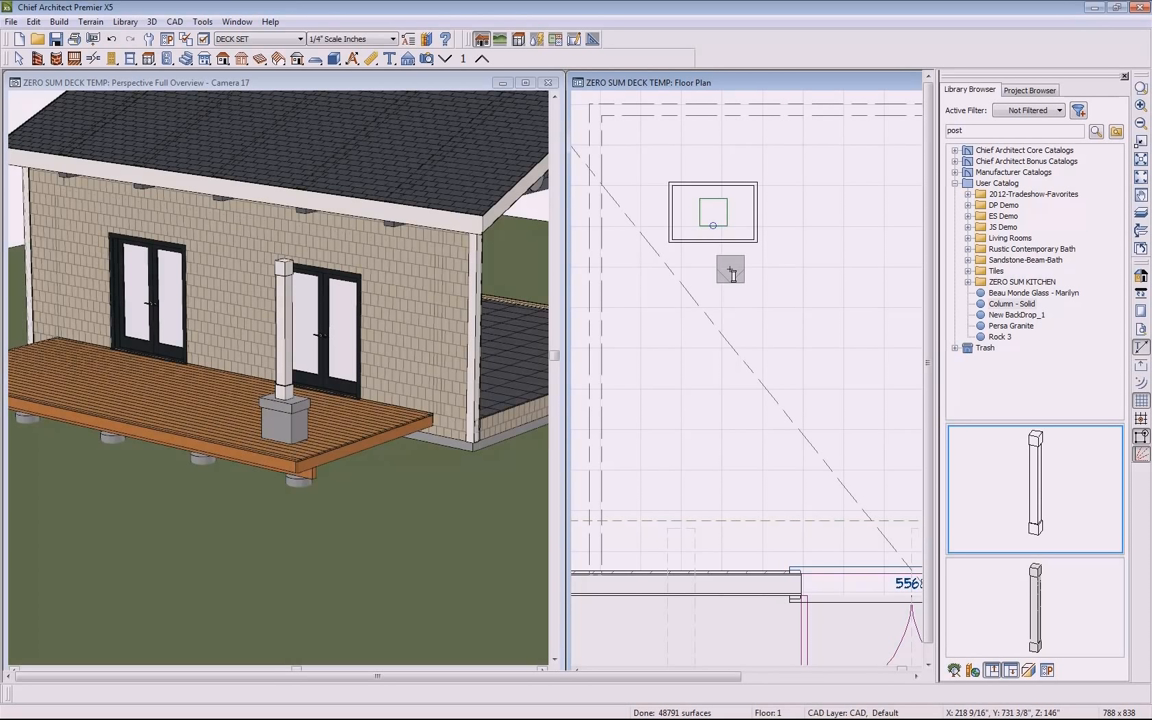
key(space)
Center the column on the cap slab in both directions with Center Object
click(727, 223)
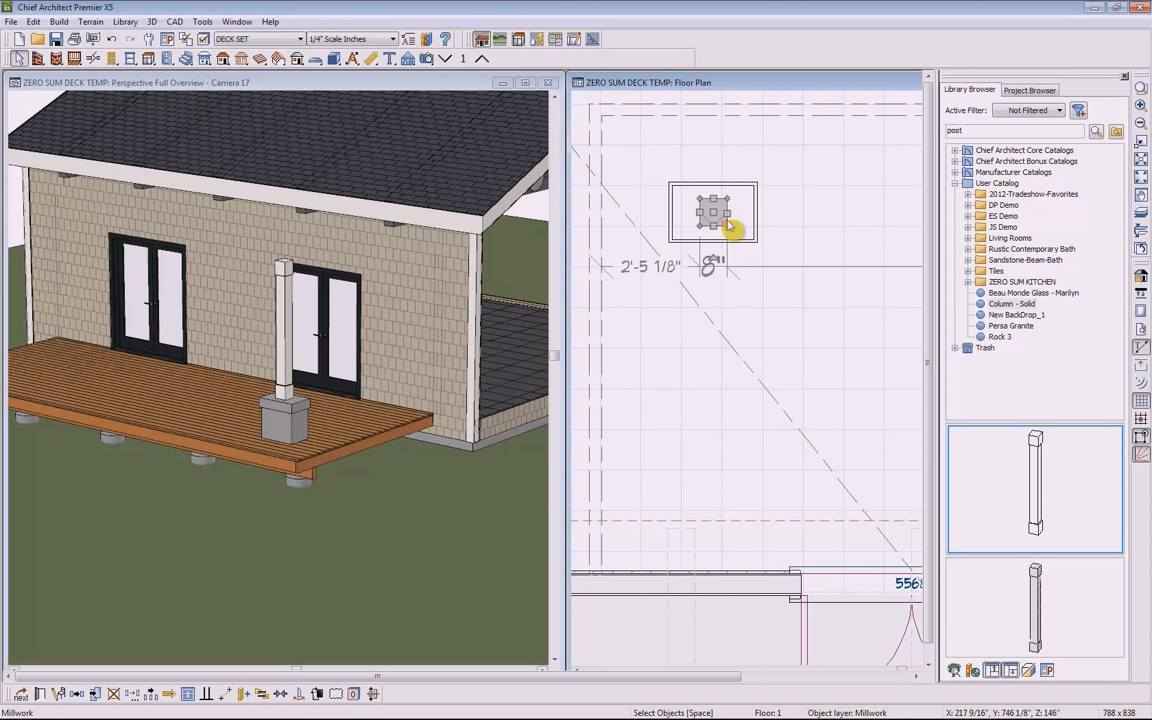
click(280, 694)
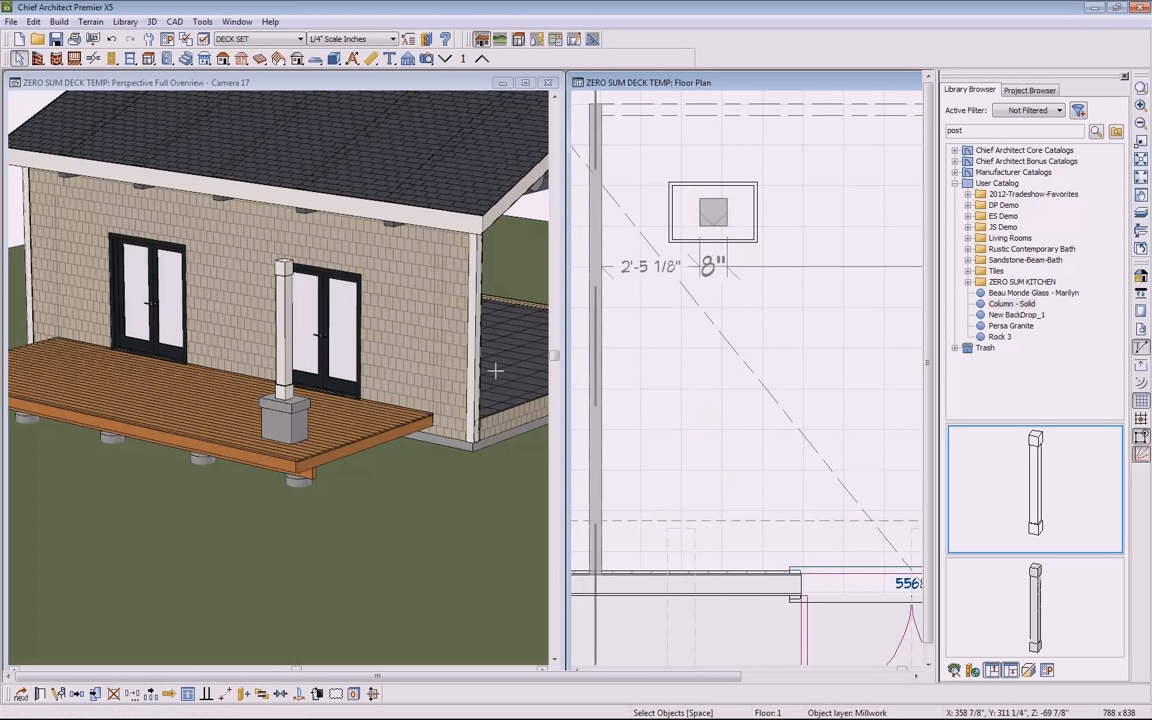
click(714, 245)
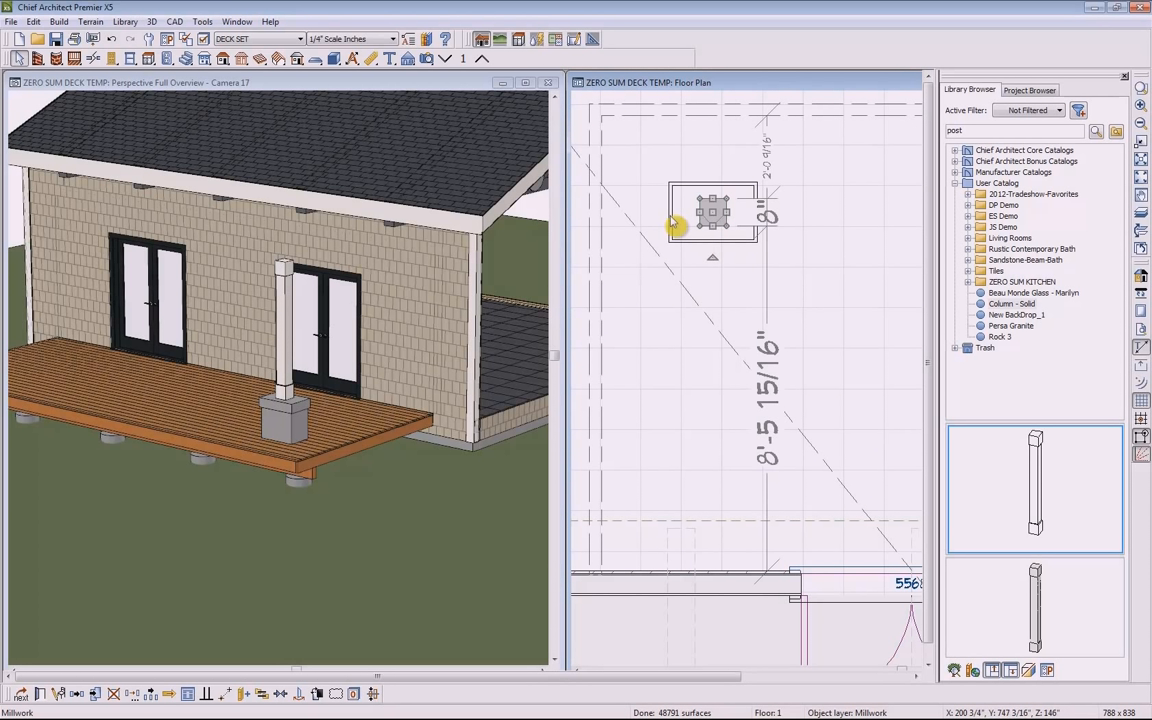
click(671, 215)
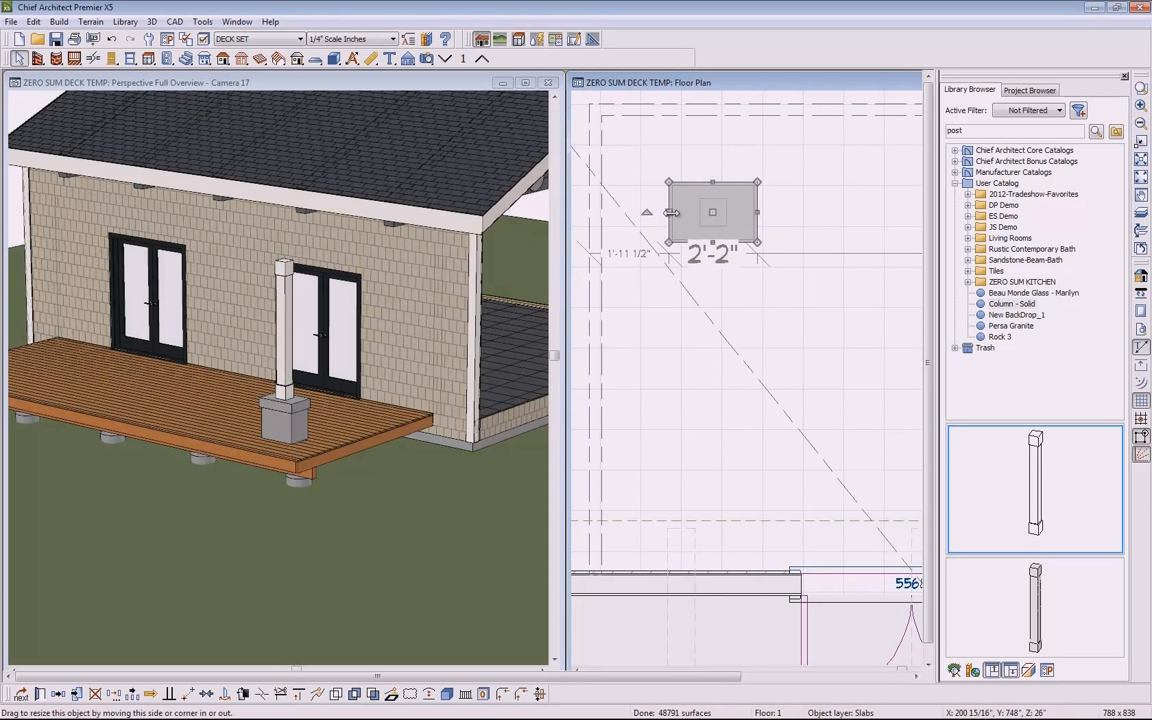
click(708, 225)
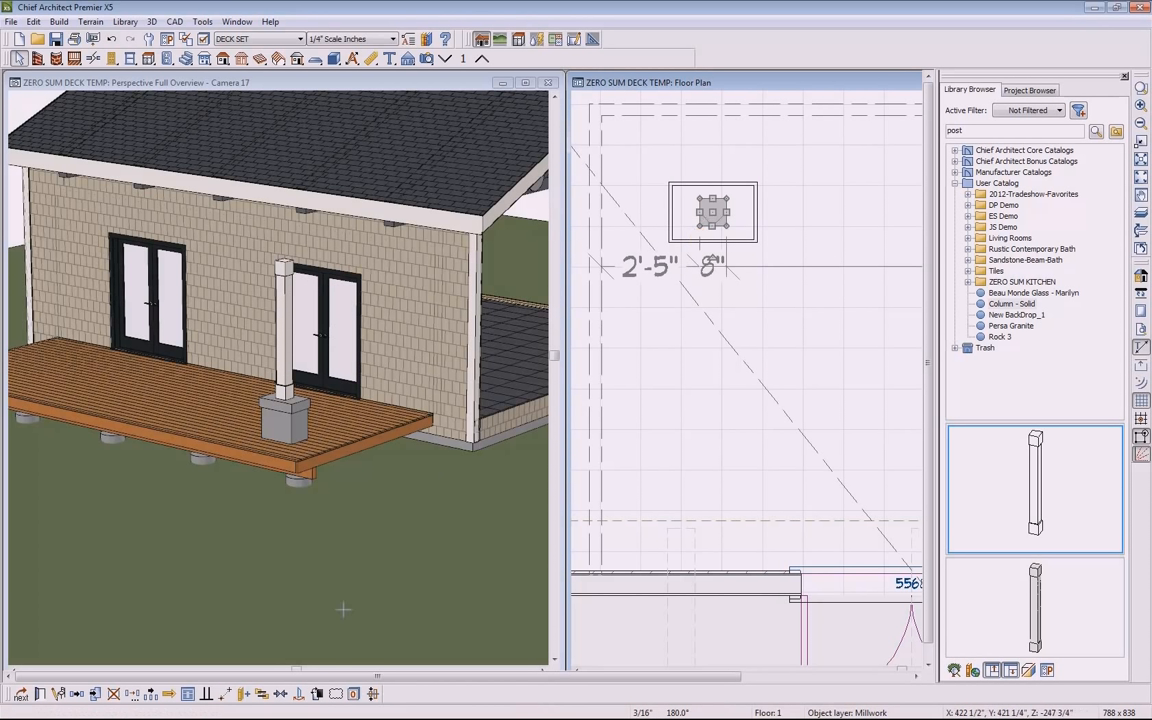
click(282, 696)
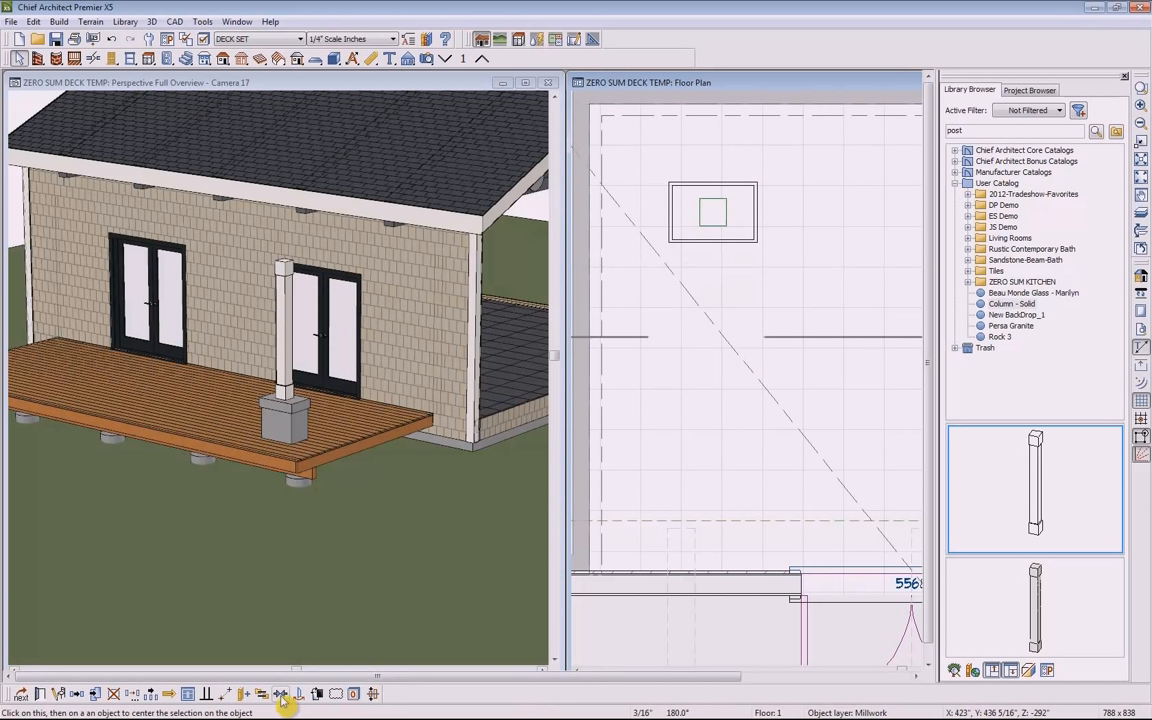
click(663, 216)
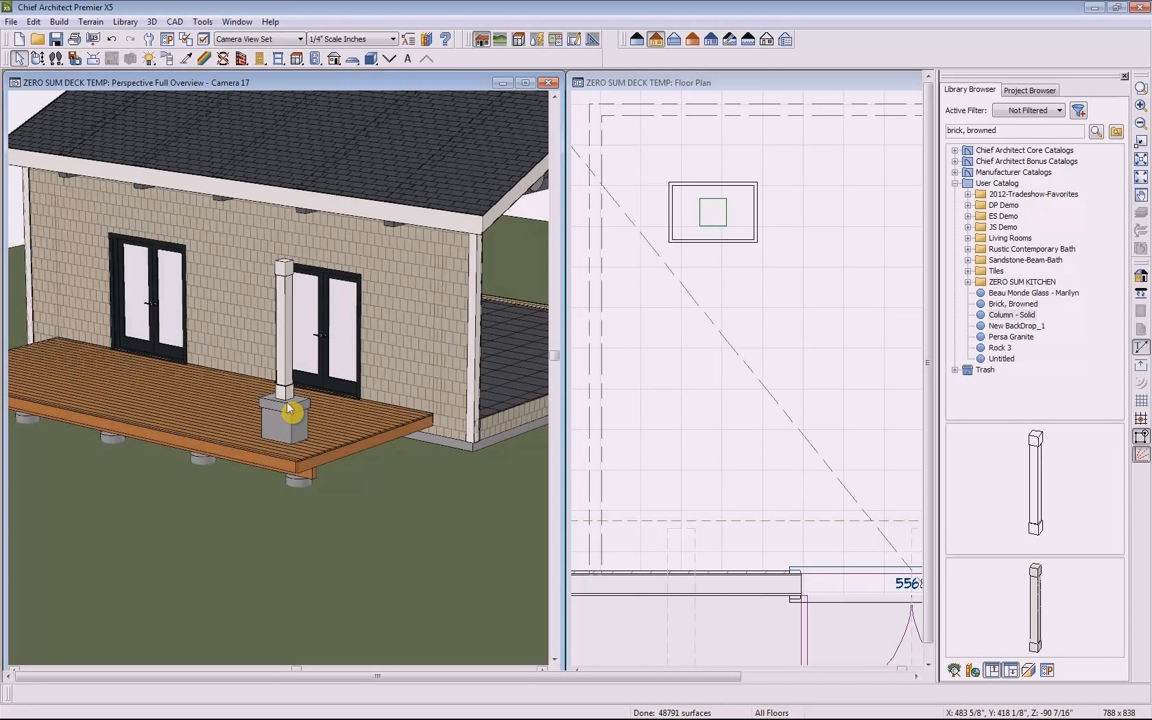
Pick up the black material from the door frame and apply it to the column base's cap slab
click(187, 59)
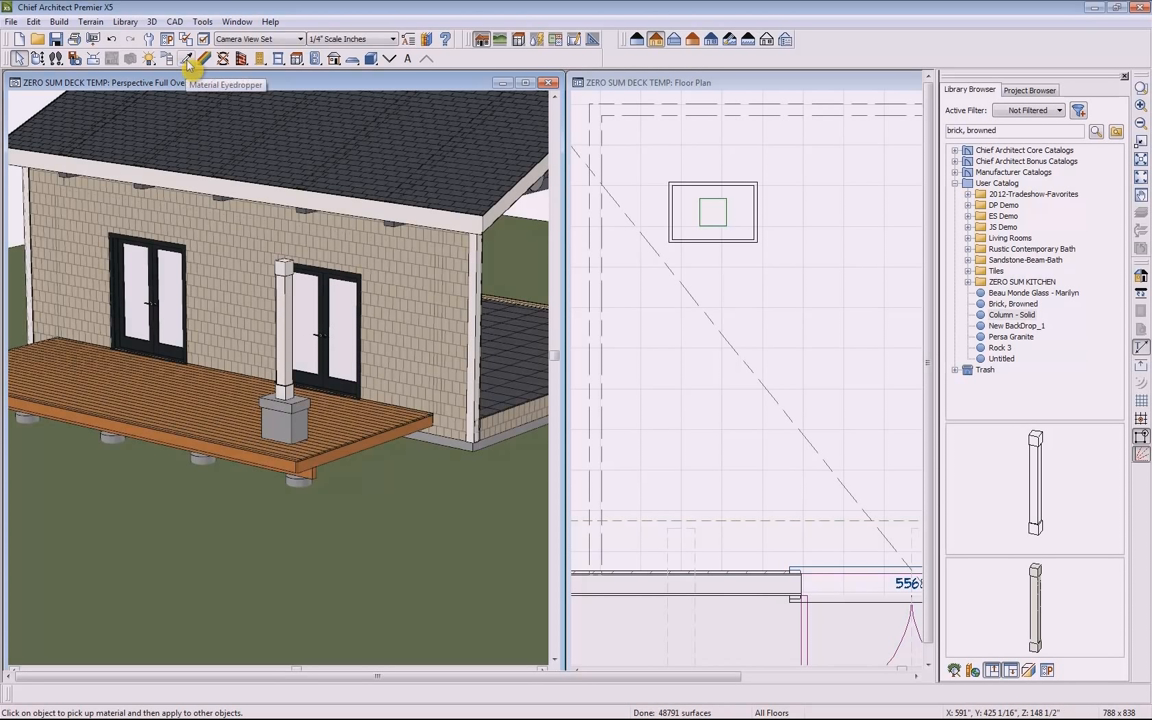
click(337, 381)
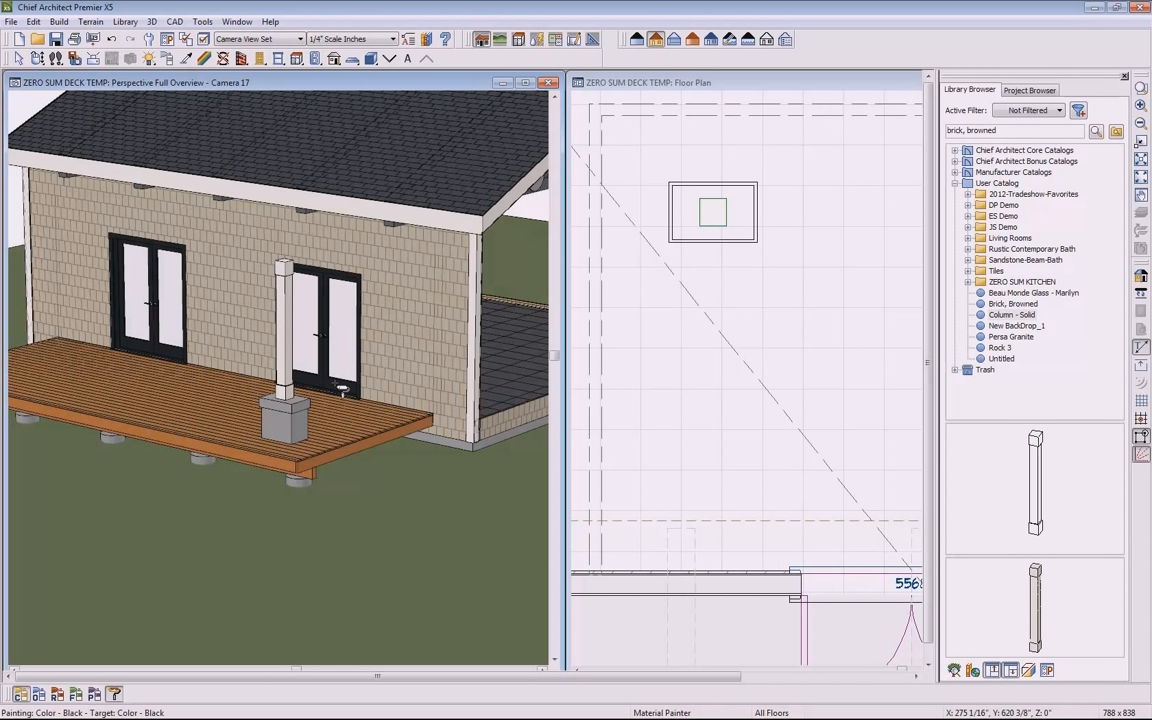
click(291, 409)
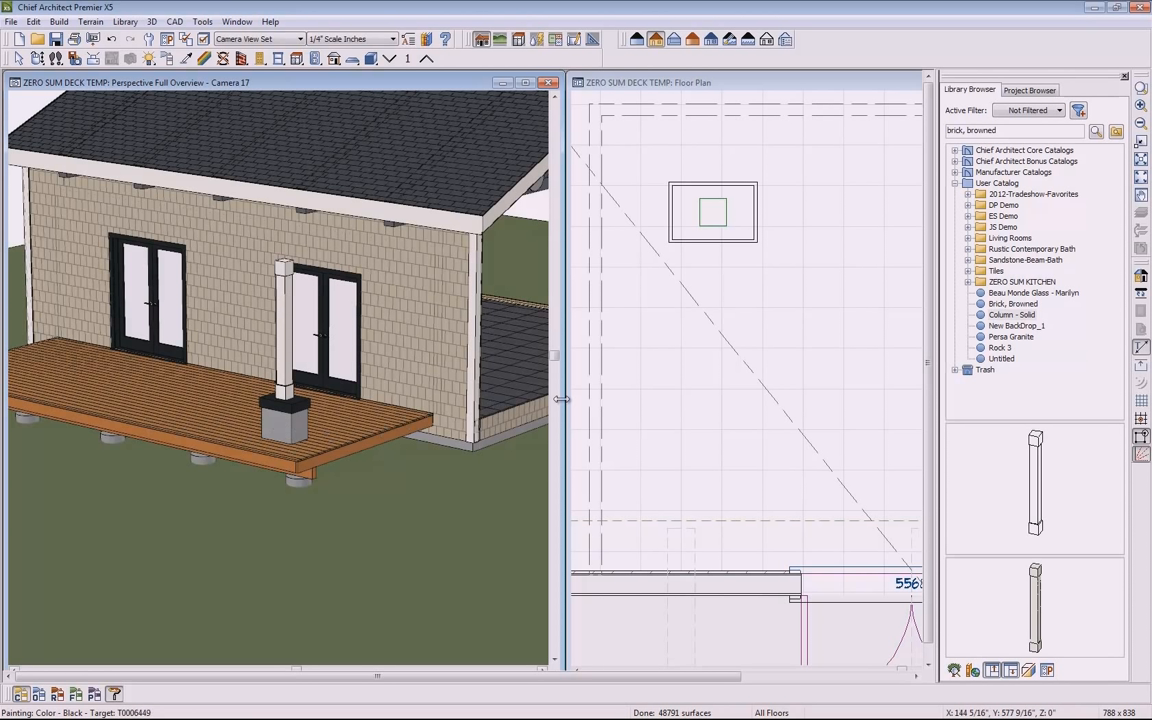
Paint the column base below the cap with Brick, Browned from the User Catalog and show the 3D view in standard rendering
click(1008, 304)
click(1027, 466)
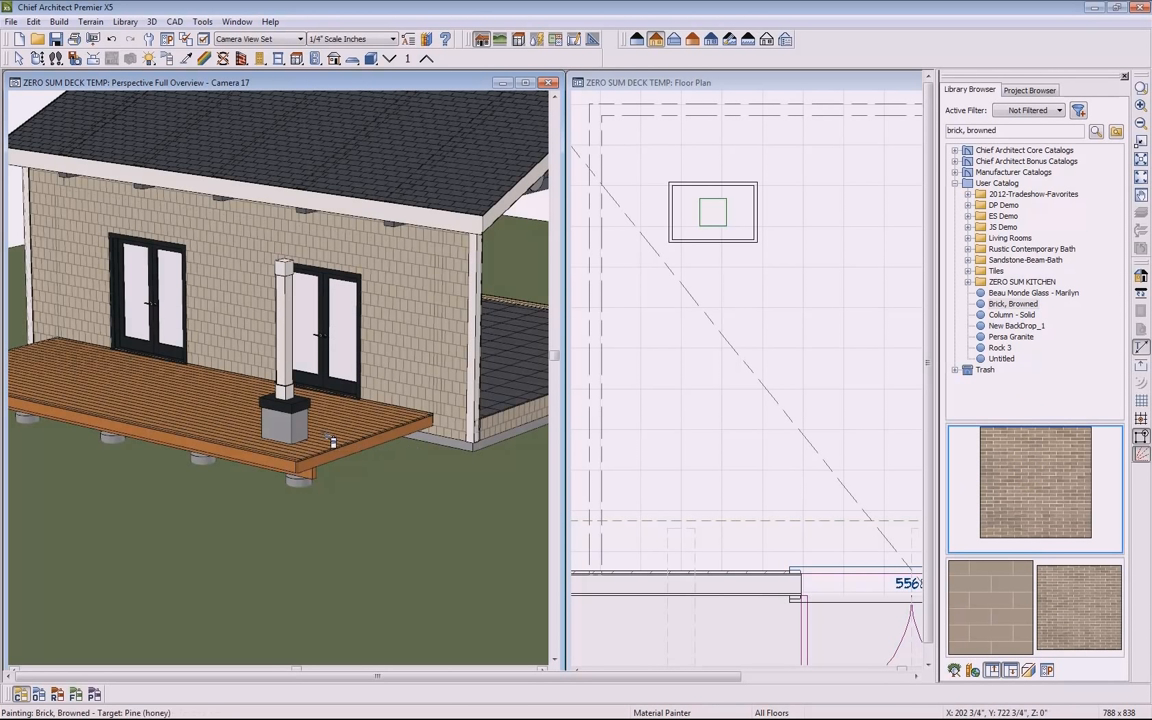
click(300, 480)
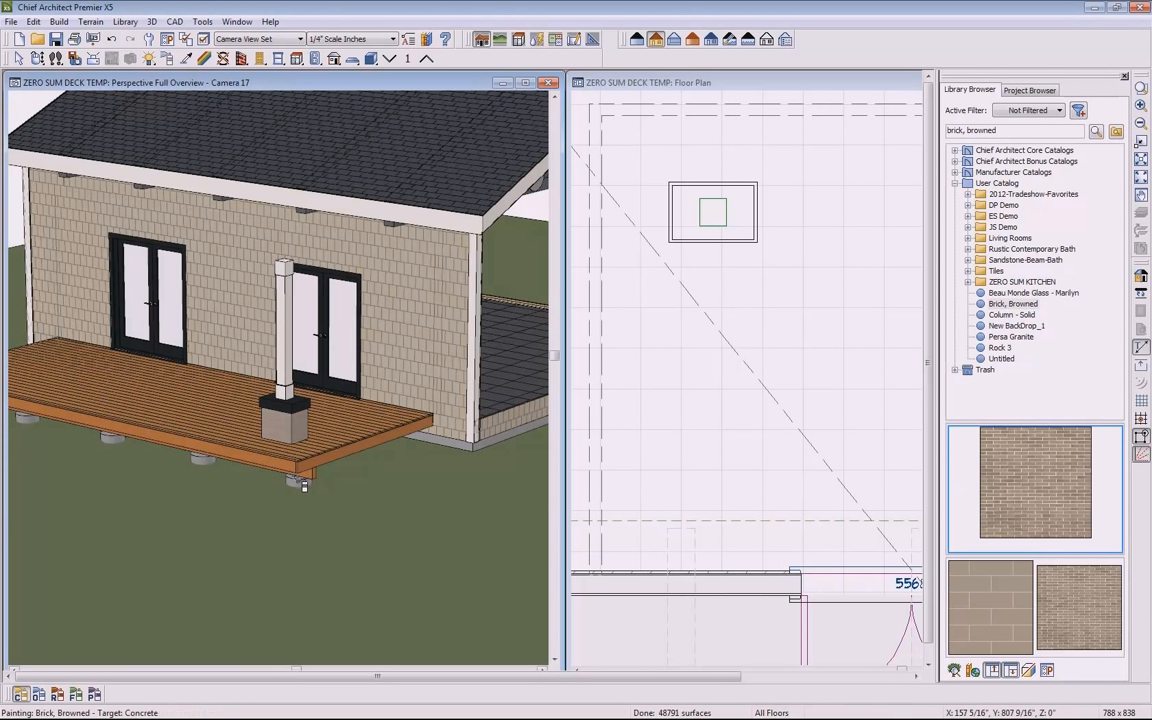
click(637, 42)
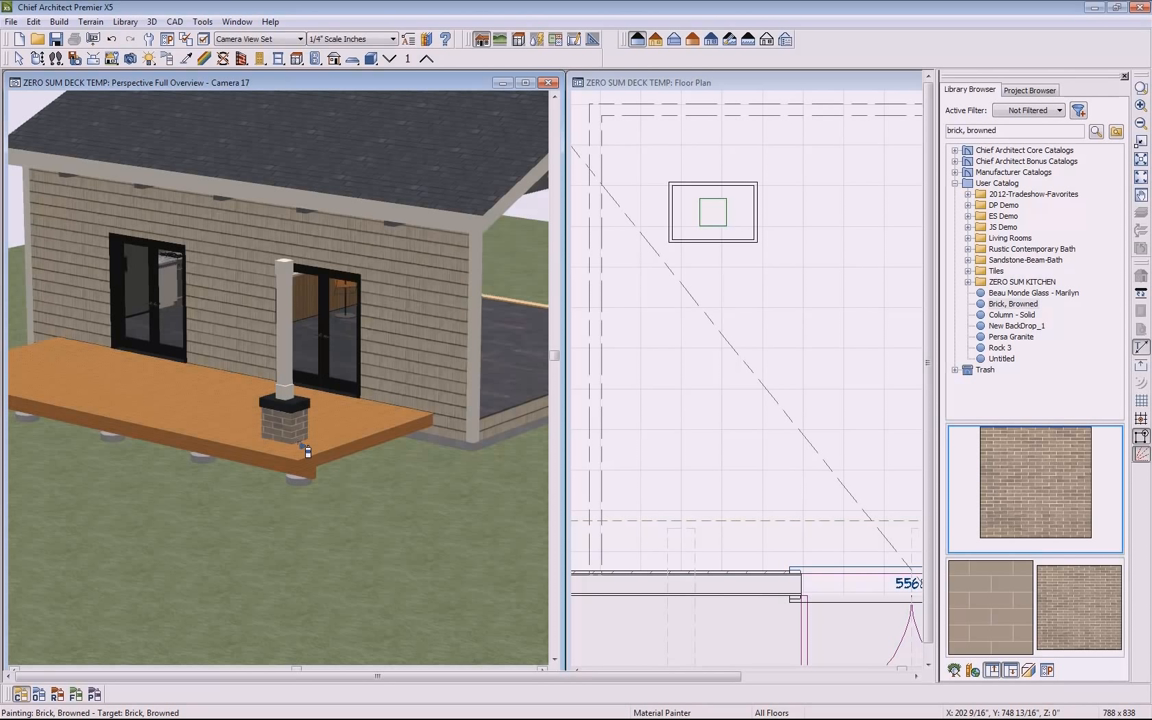
Select the base, cap and column together in the floor plan and make them an architectural block
click(818, 92)
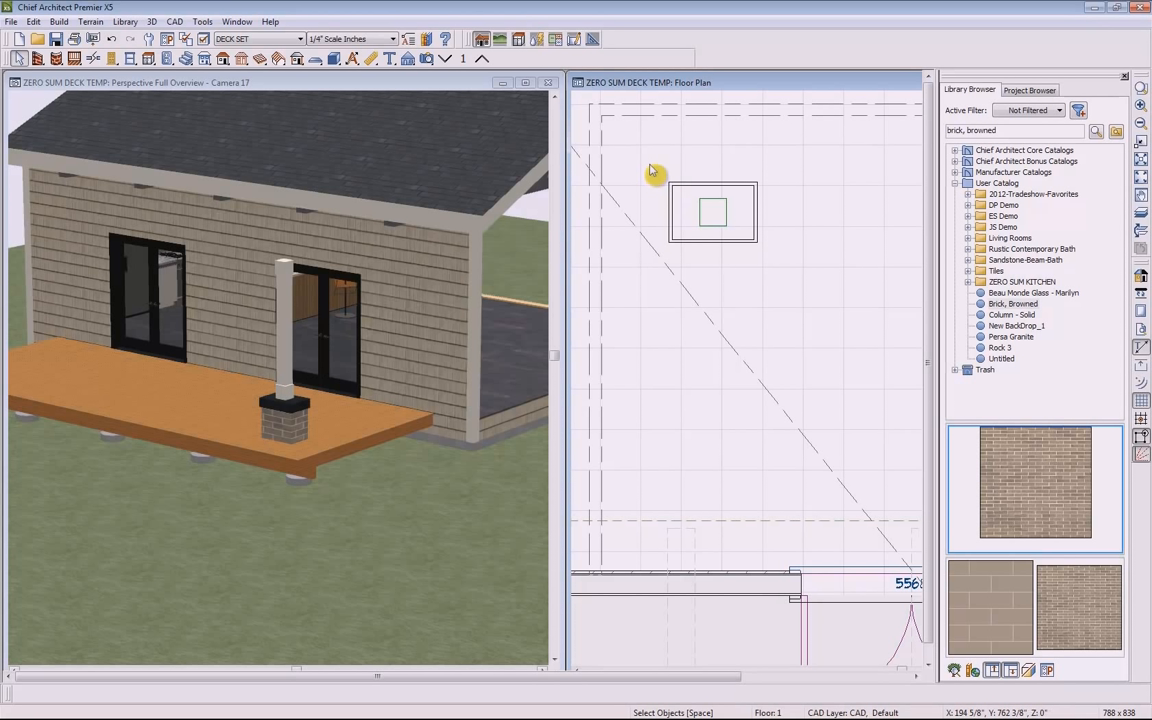
drag(651, 171, 786, 276)
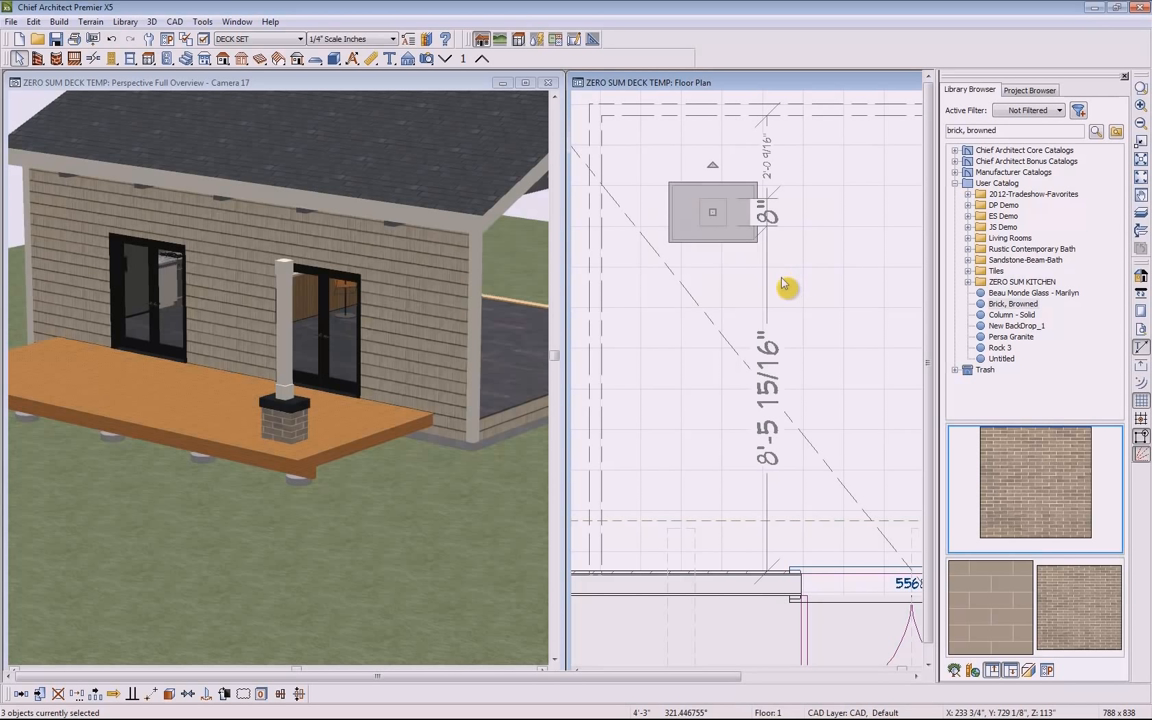
click(169, 694)
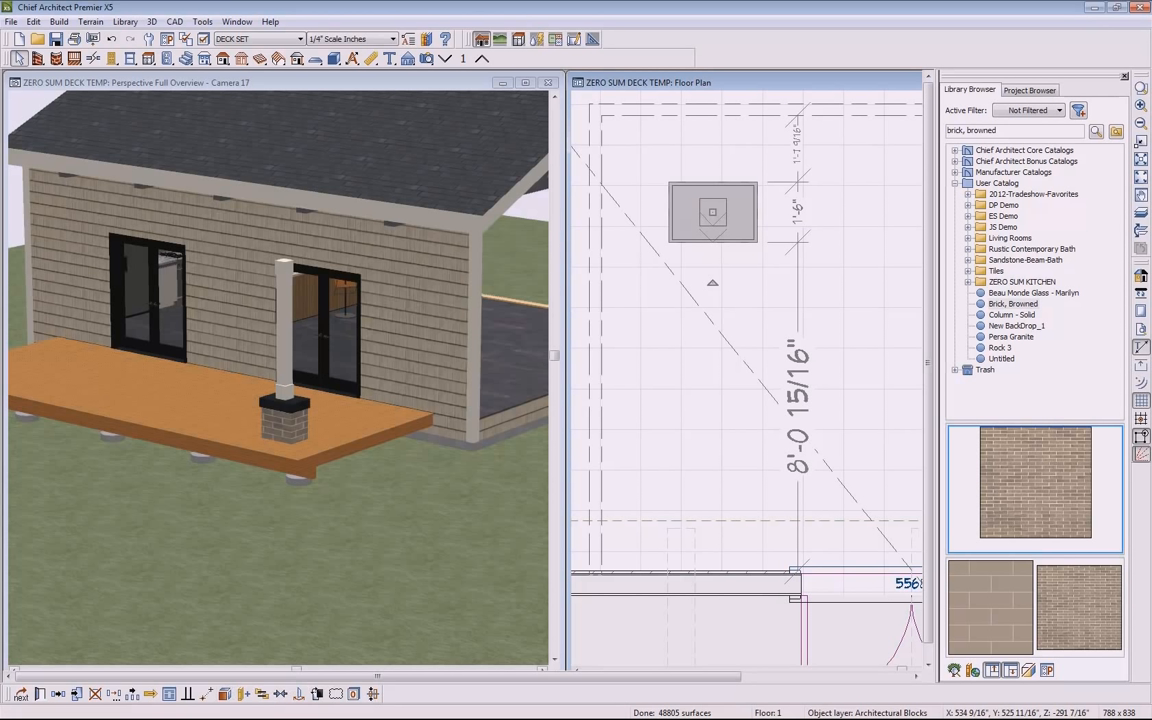
Add the post block to the User Catalog in the library and name it custom post
click(242, 696)
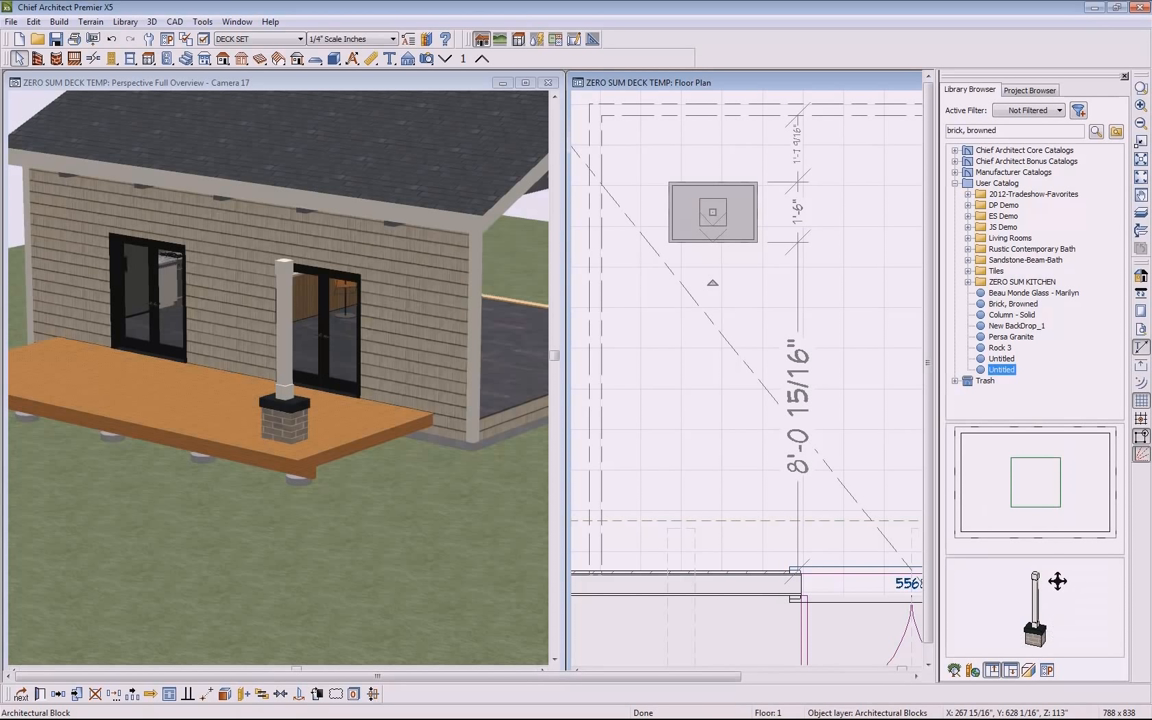
click(1003, 371)
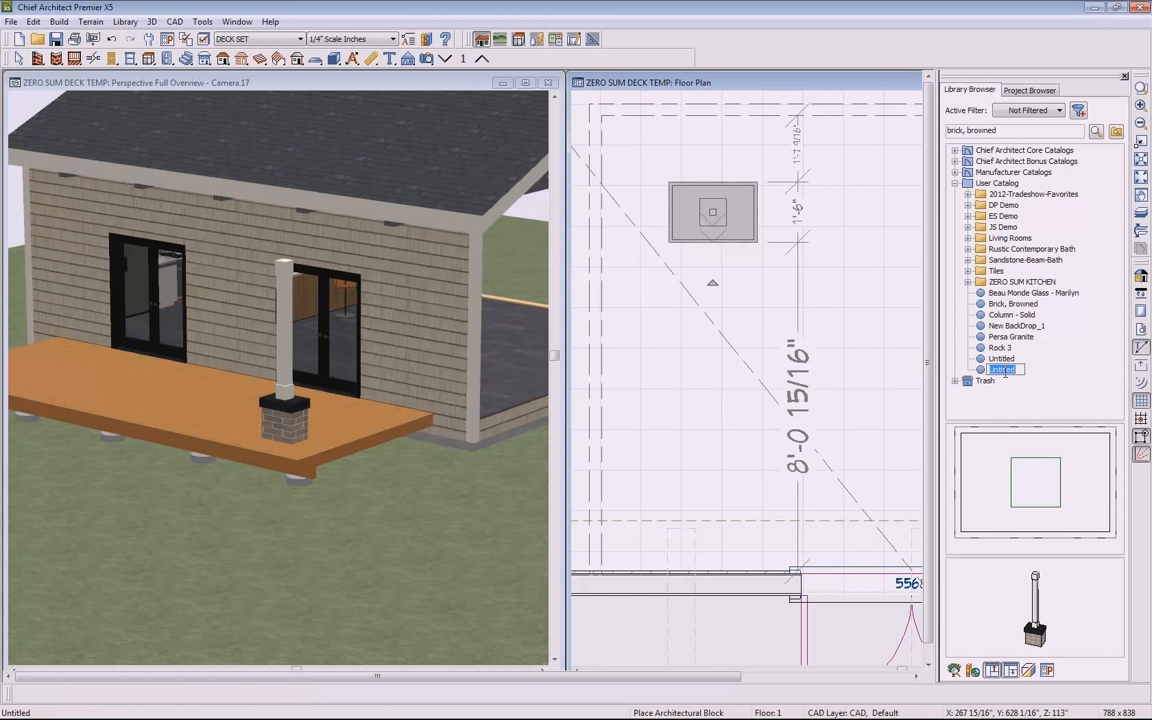
text(co)
click(986, 395)
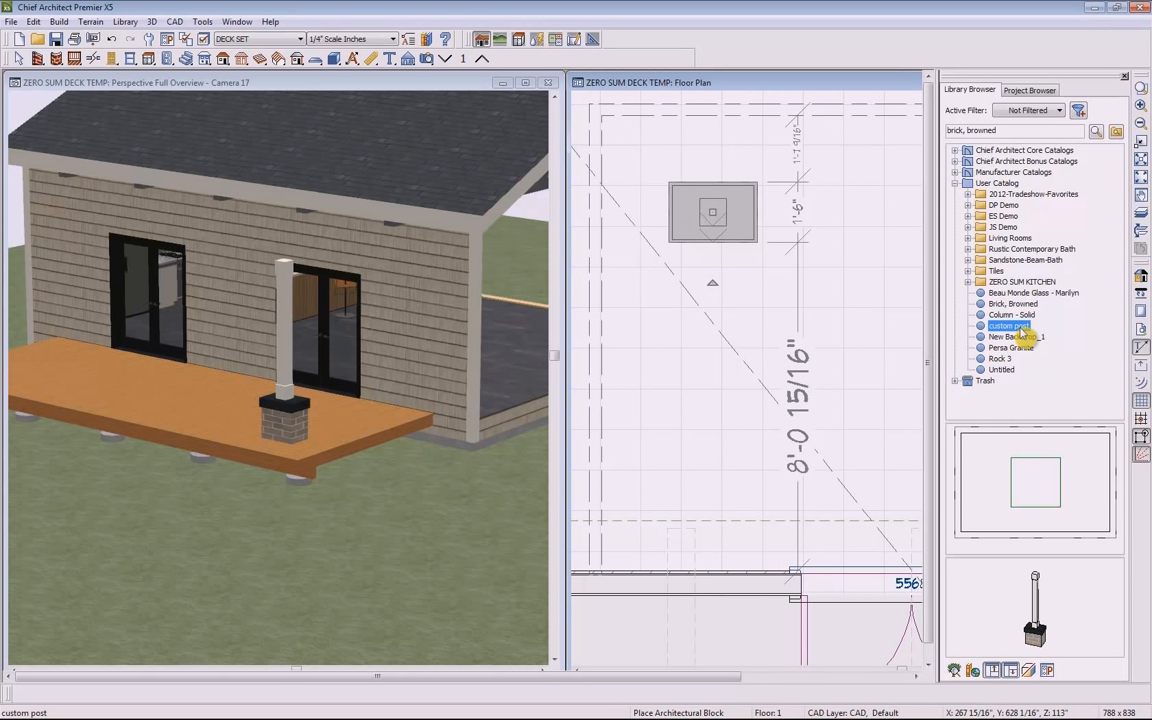
Close the library, turn on the reference display of the deck piers and move the post block onto the upper-left pier
click(1125, 78)
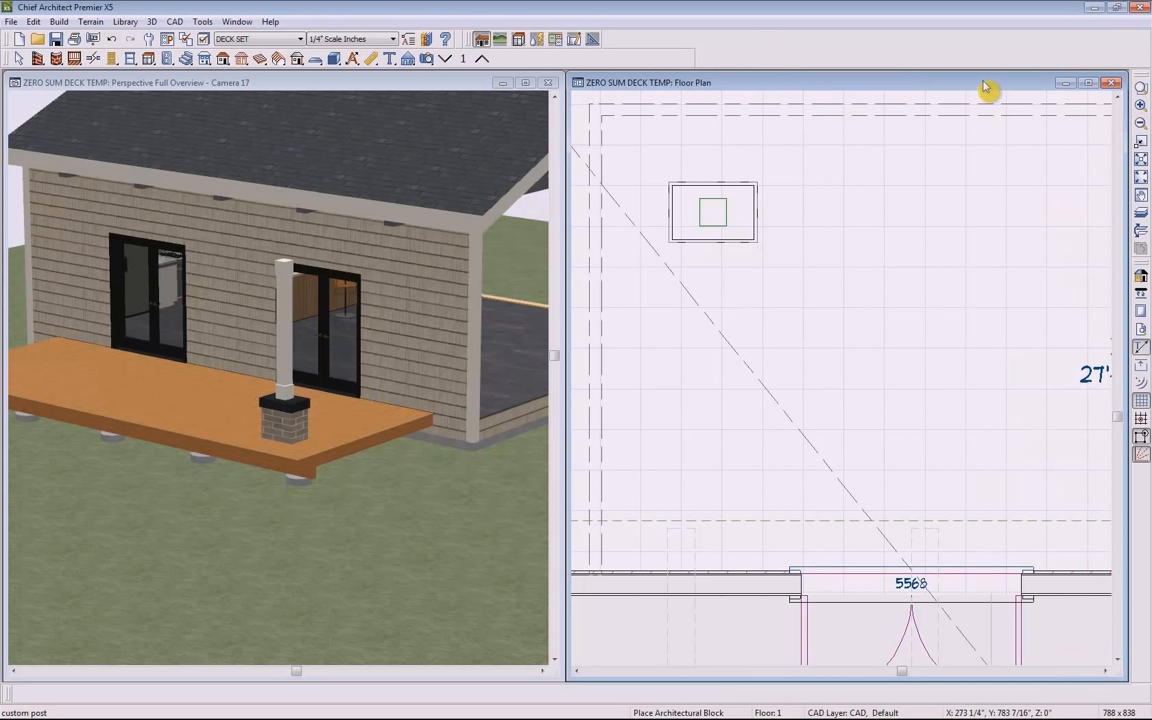
key(space)
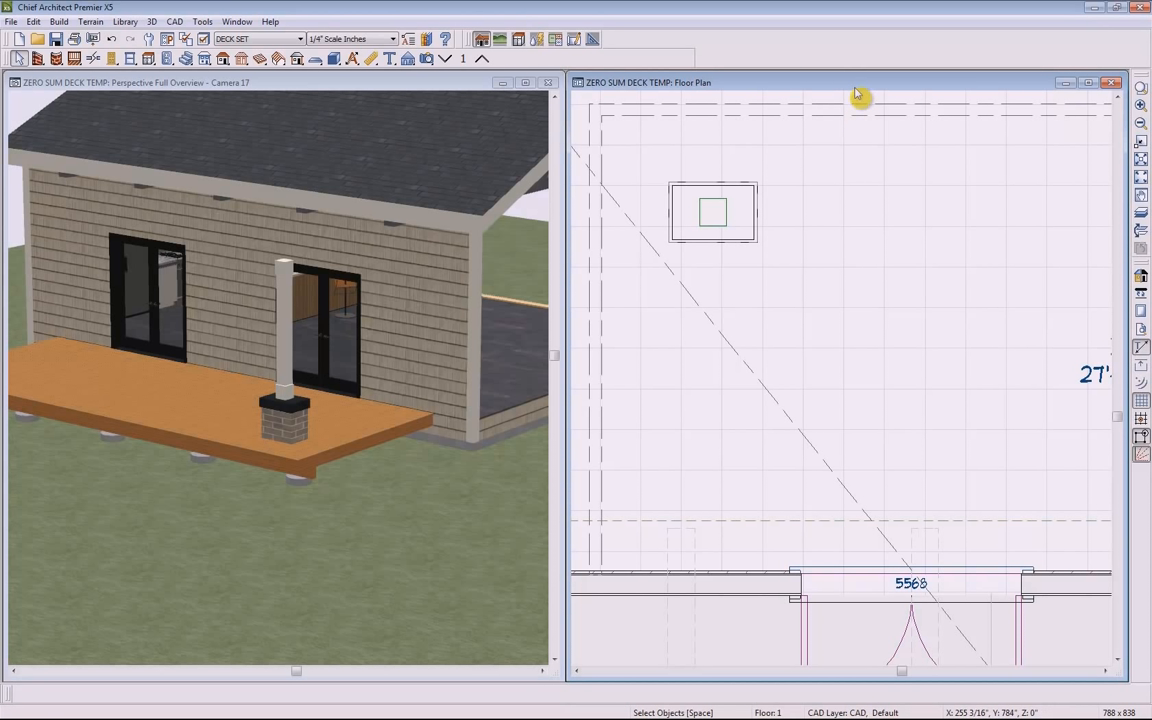
click(831, 270)
scroll(831, 270, down, 4)
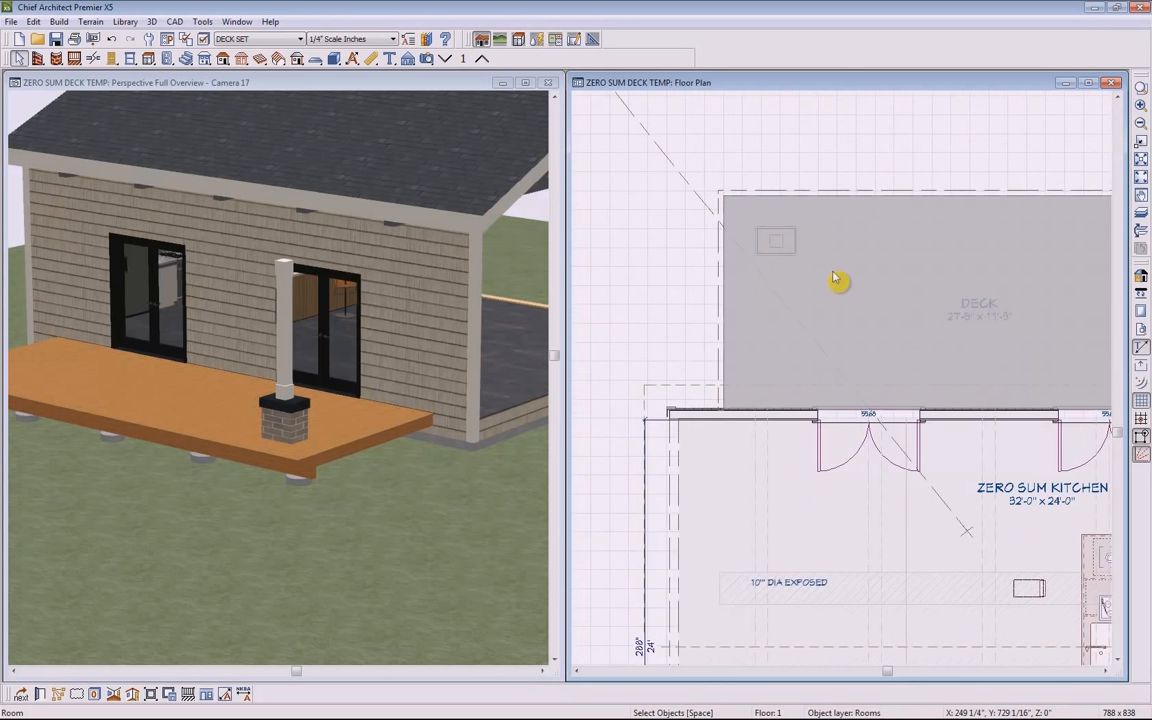
middle_drag(947, 325, 833, 306)
key(Escape)
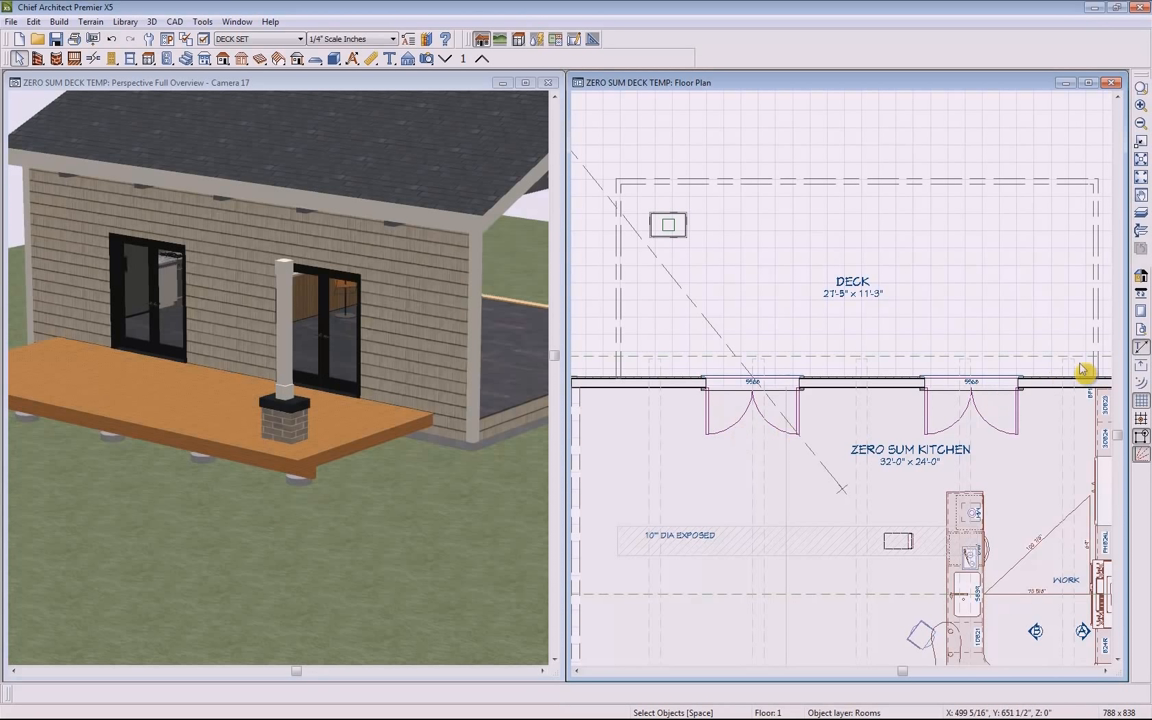
click(1141, 218)
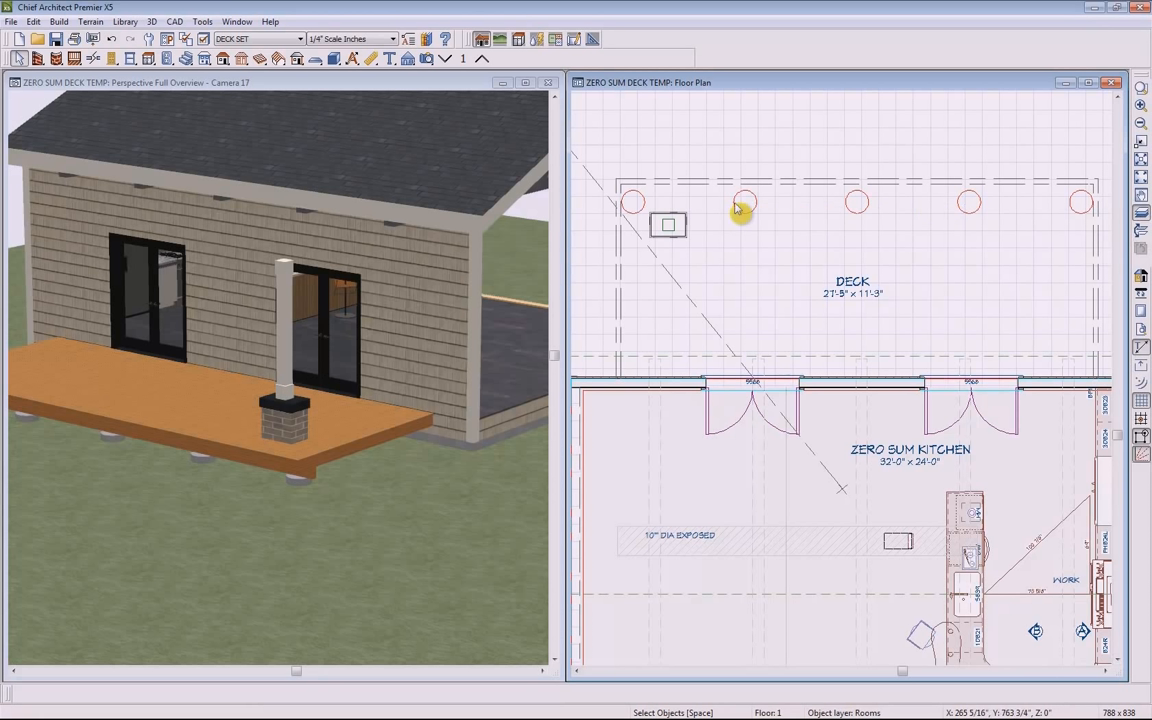
click(668, 225)
drag(668, 225, 634, 202)
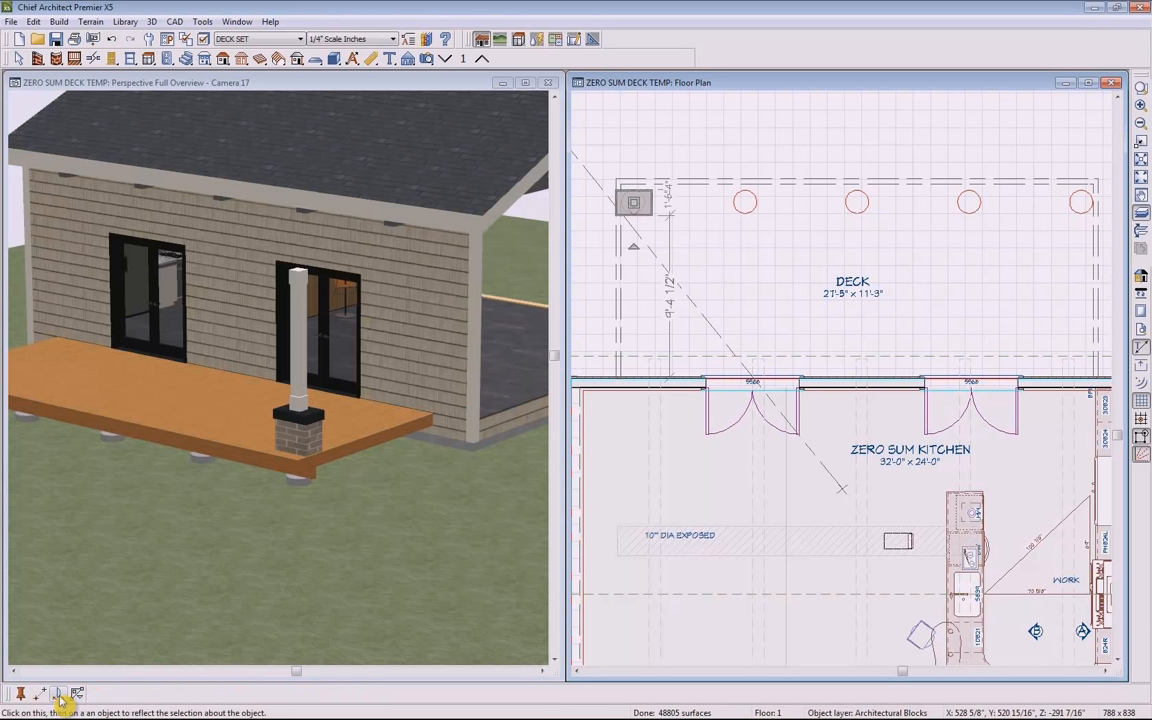
Reflect a copy of the post about the middle pier onto the far-right pier and place another copy on the middle pier
click(58, 694)
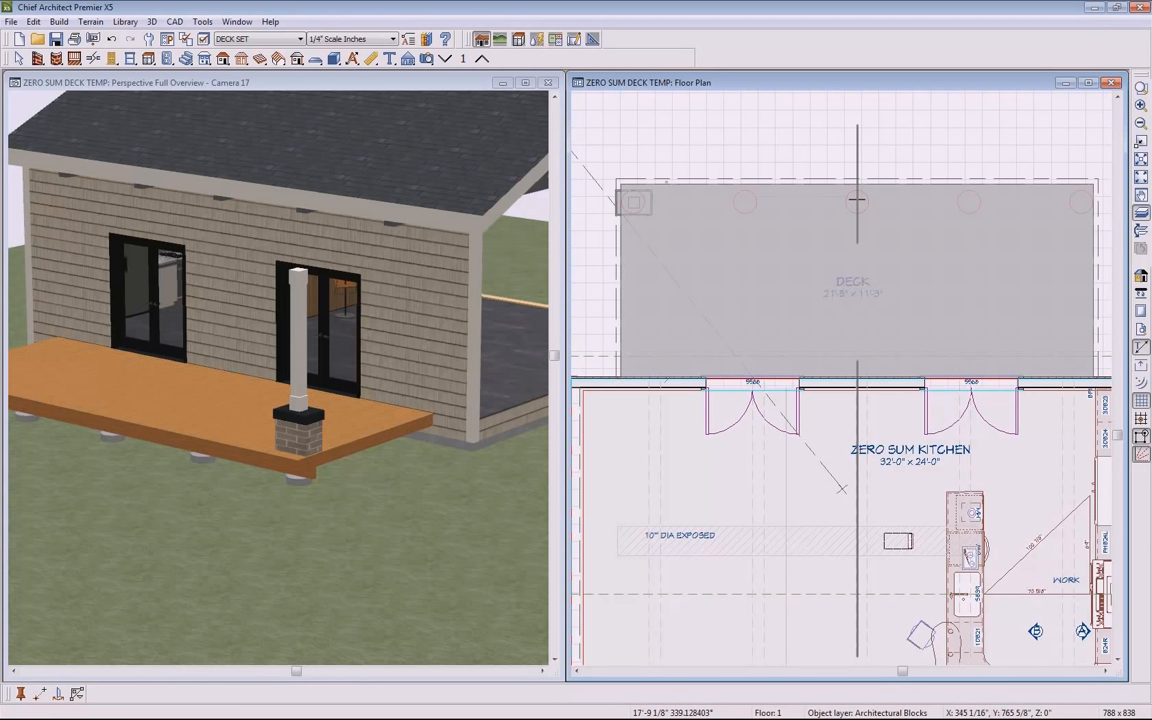
click(856, 199)
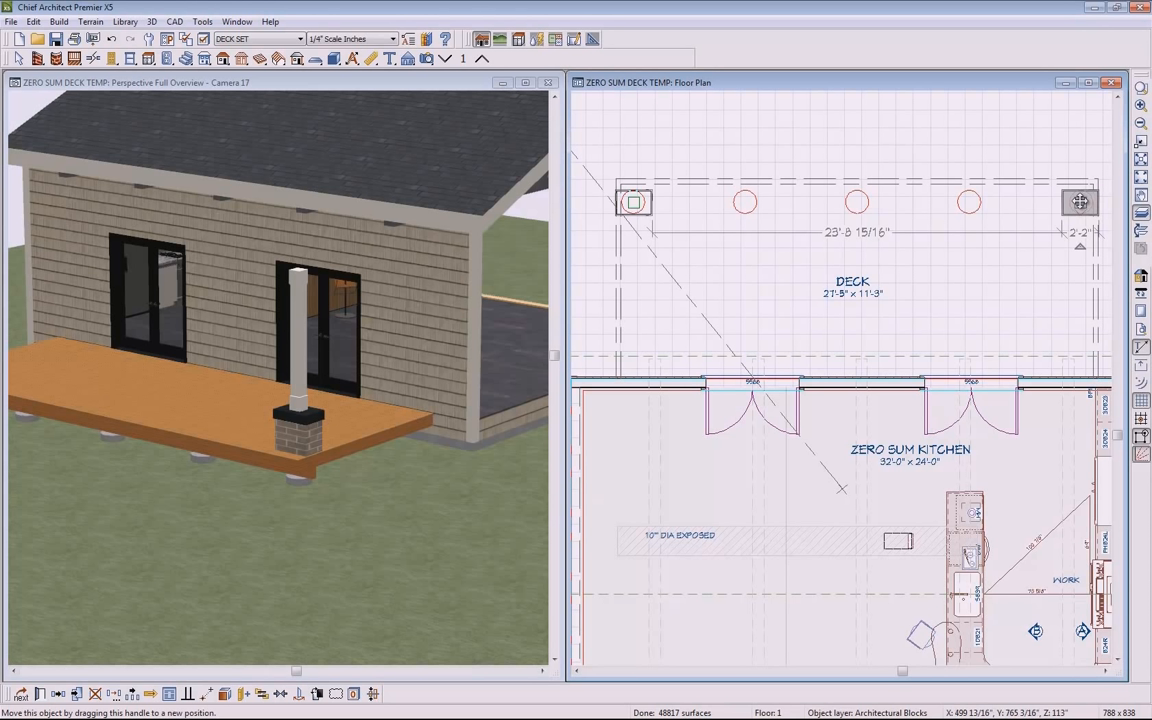
drag(1078, 202, 857, 202)
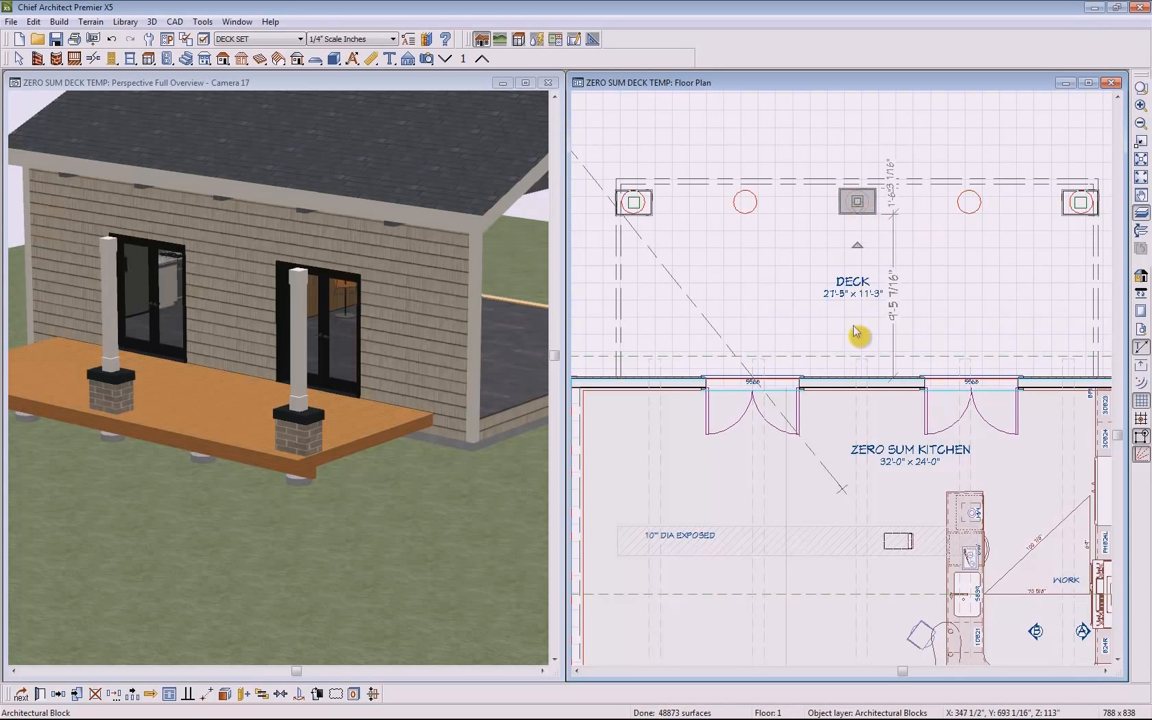
Orbit and zoom the 3D view to inspect the posts along the deck and compare them with the Deck-Trellis.JPG reference picture
click(420, 84)
click(39, 59)
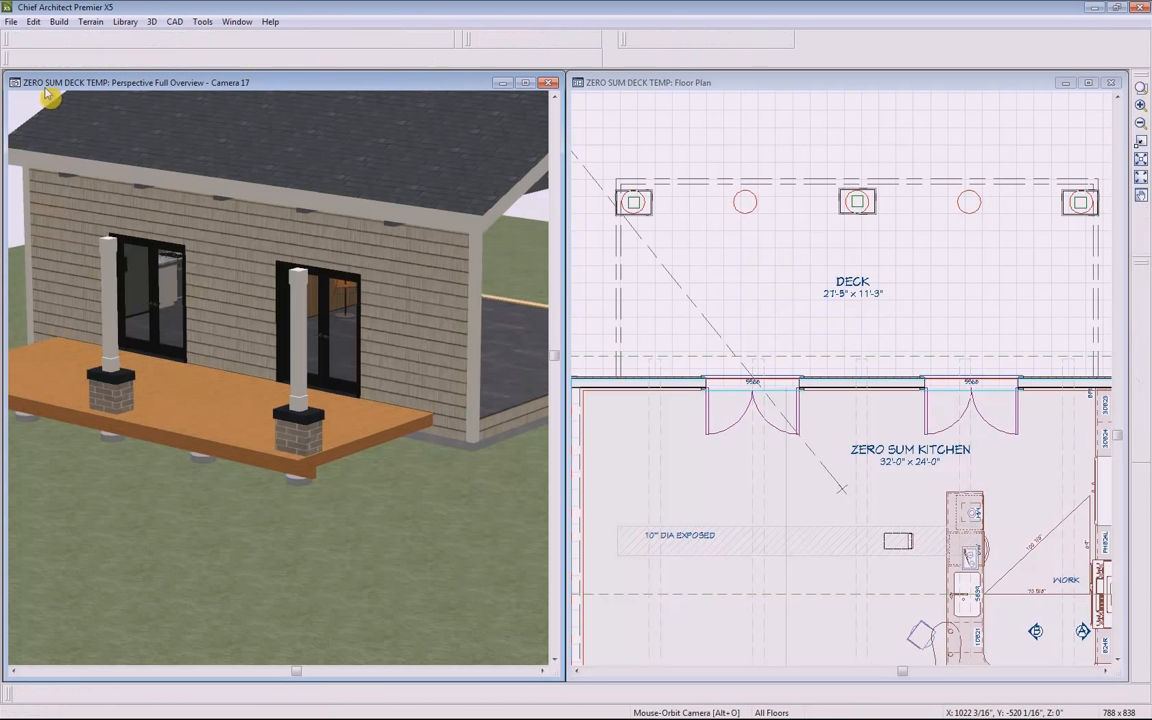
scroll(130, 341, down, 3)
drag(130, 341, 206, 419)
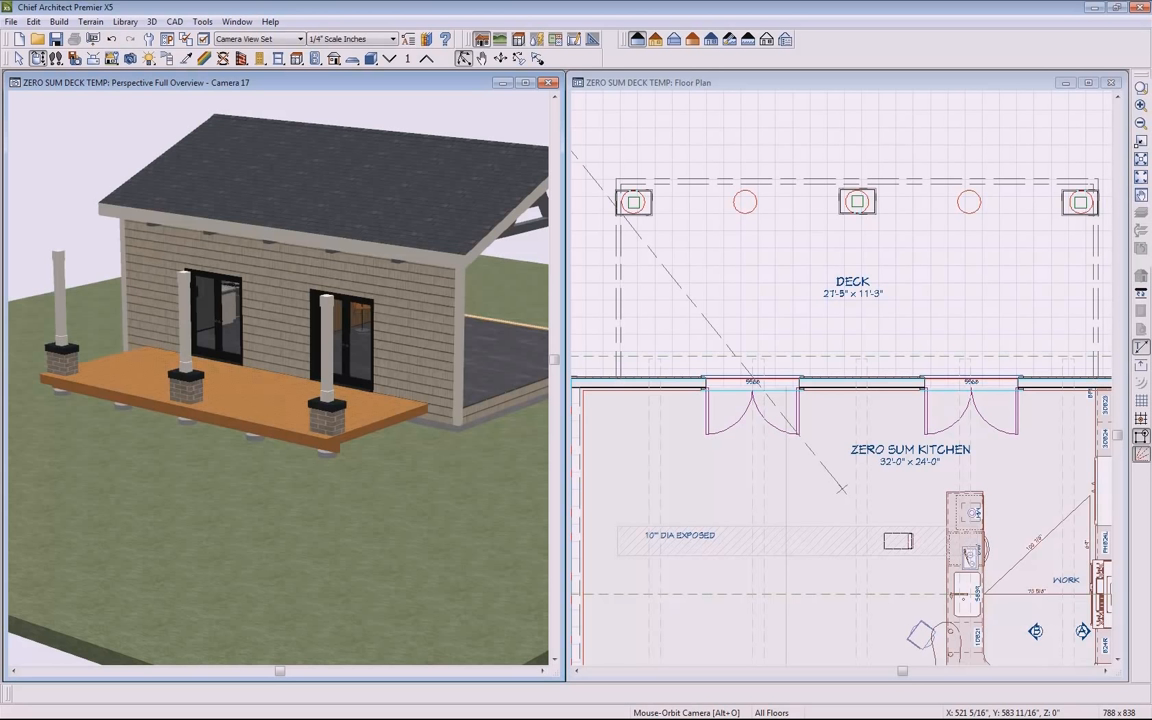
key(alt+Tab)
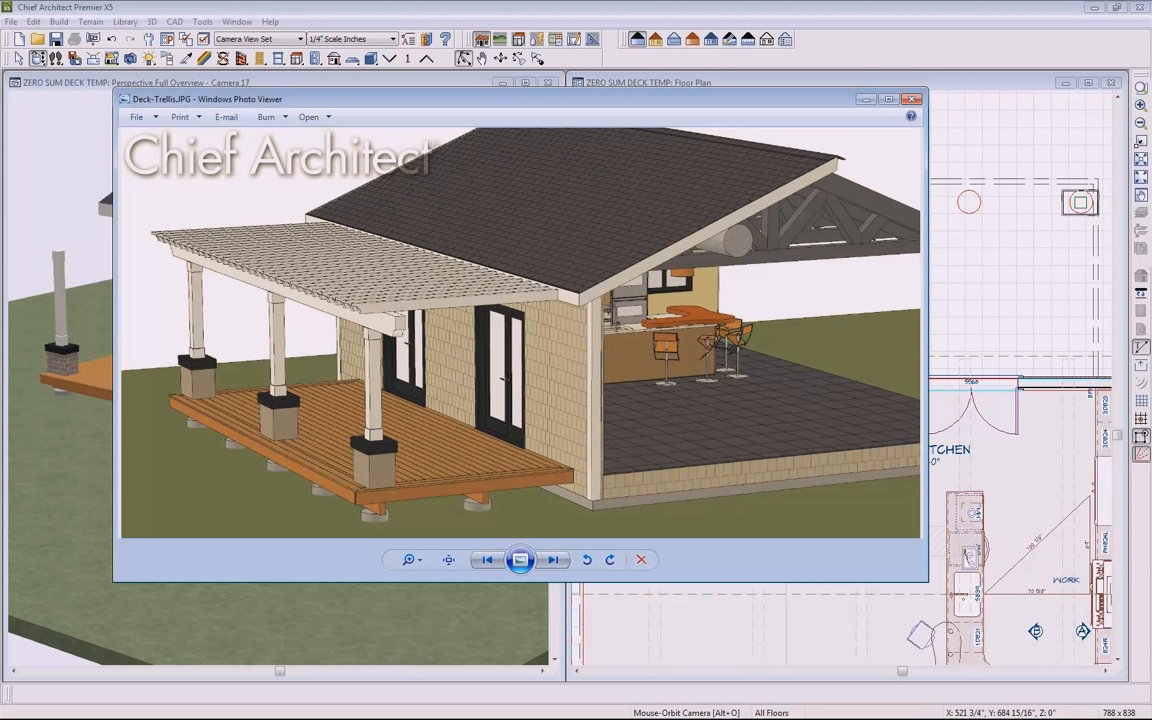
key(alt+Tab)
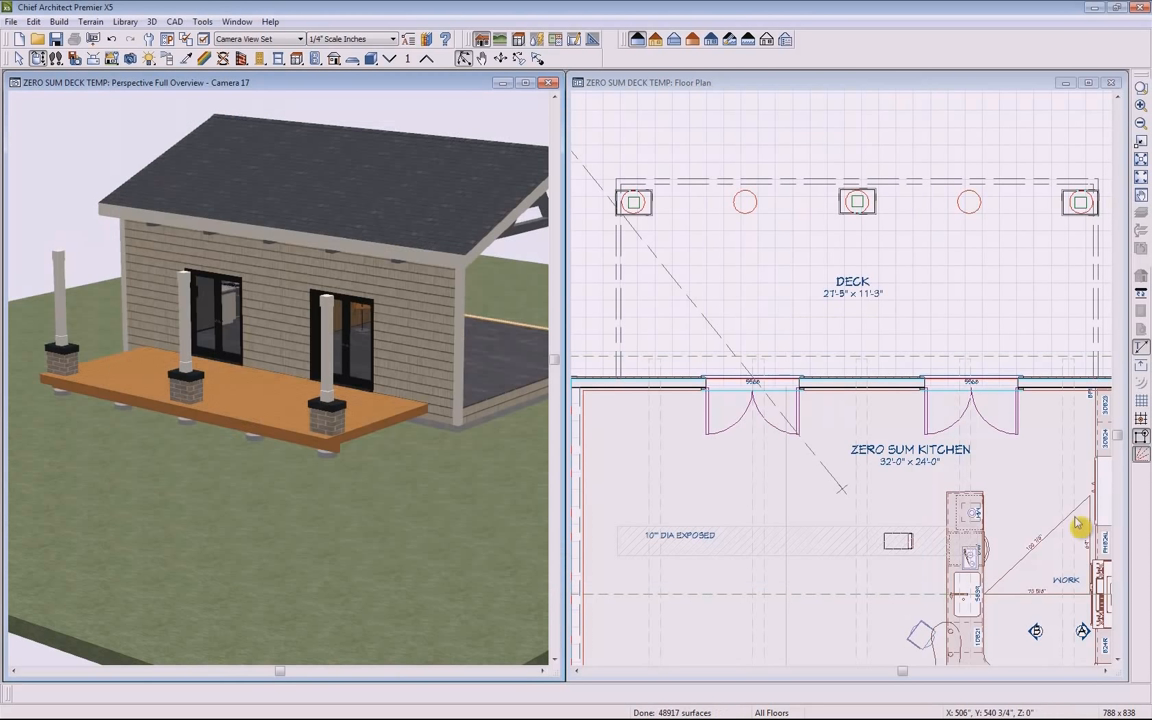
Open the TRELLIS DETAIL CAD detail and move and widen its window for drawing
click(175, 22)
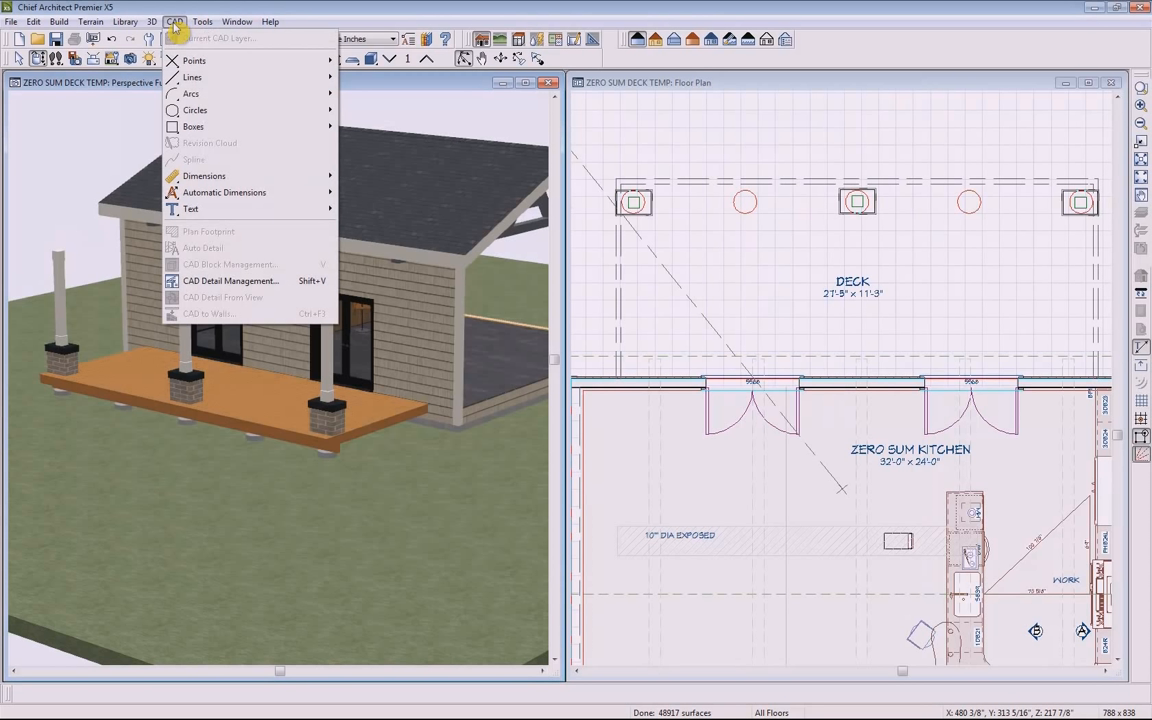
click(236, 283)
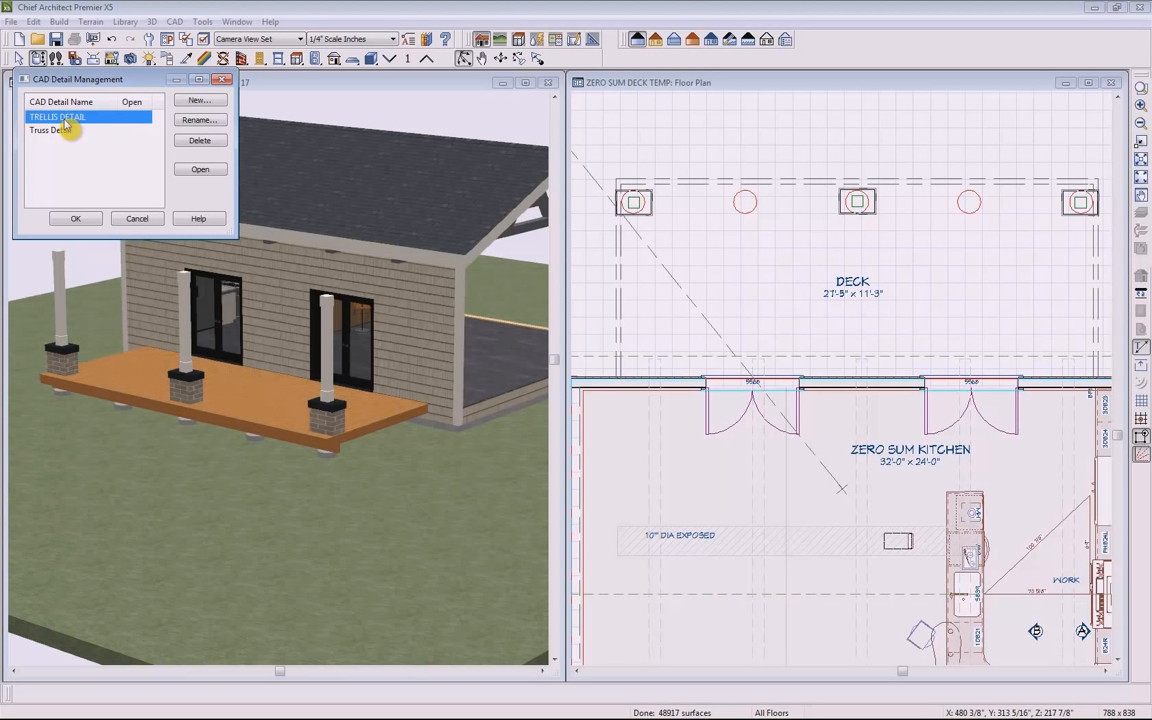
double_click(65, 122)
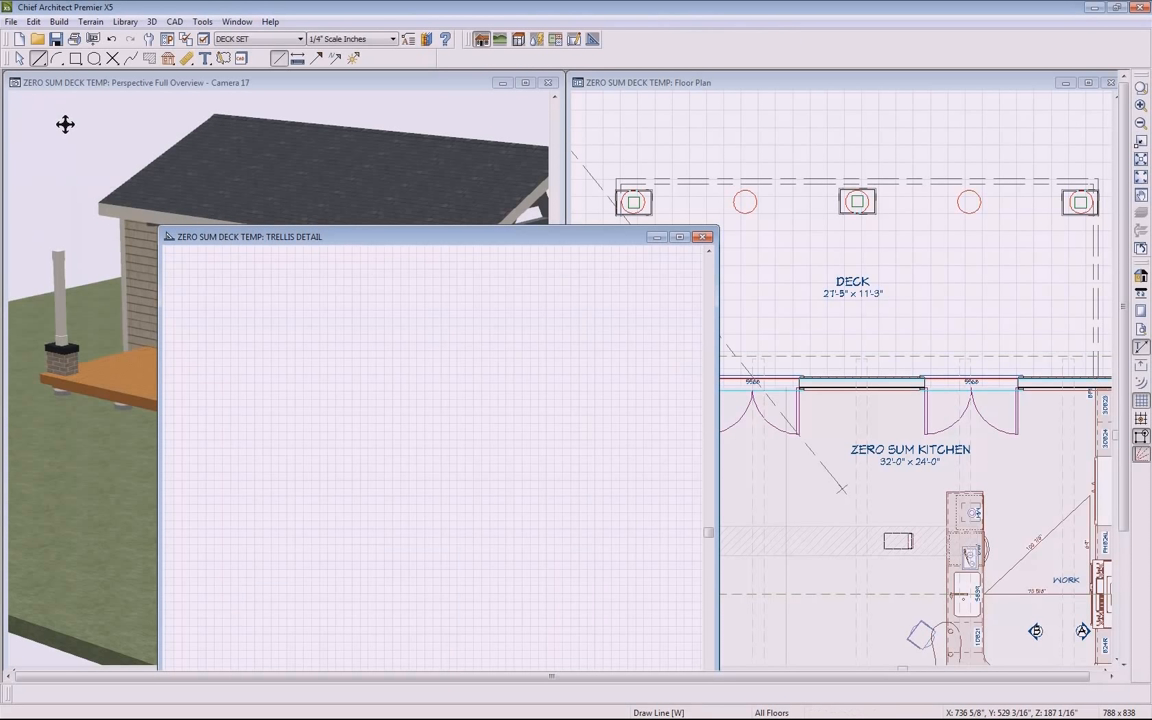
drag(425, 244, 447, 91)
drag(740, 271, 1020, 271)
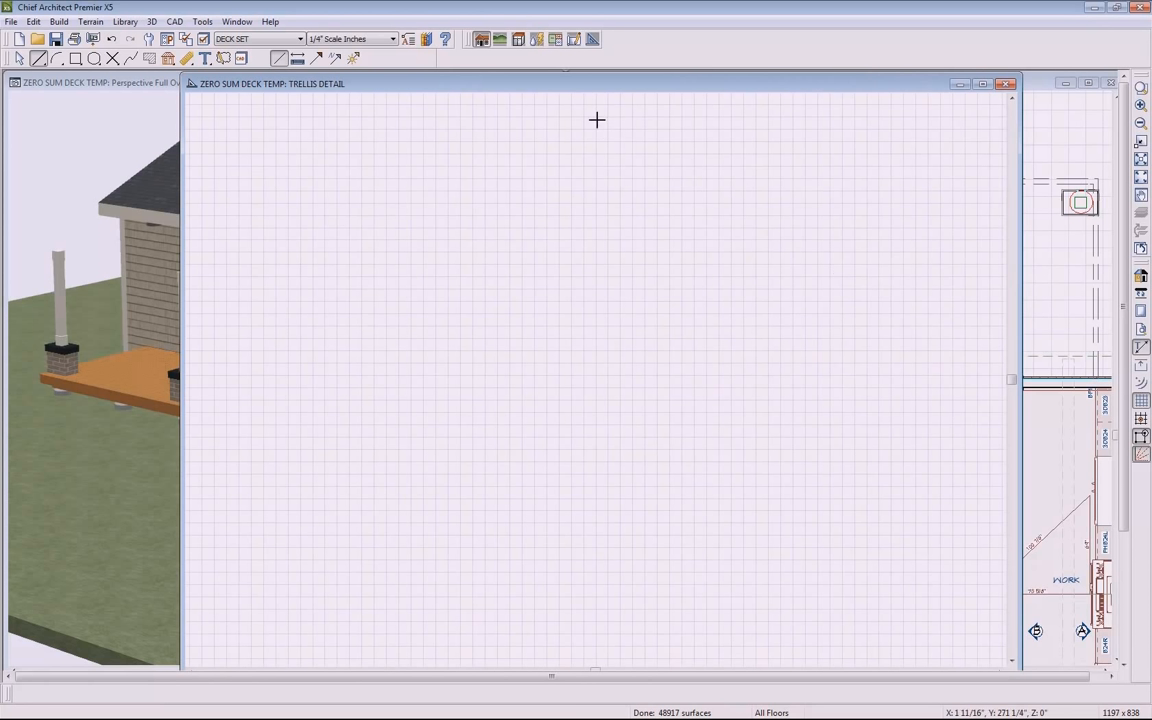
drag(604, 93, 563, 100)
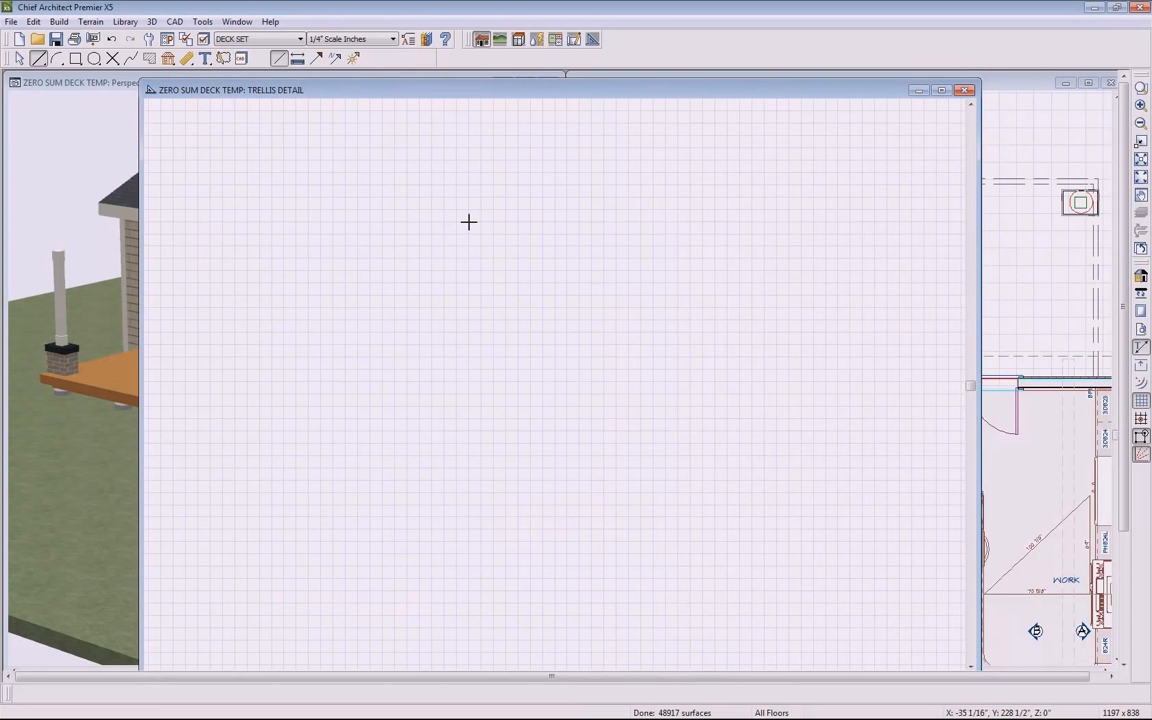
Draw a horizontal rectangular polyline about 1'-10" high in the trellis detail and set its length to 32'
click(75, 60)
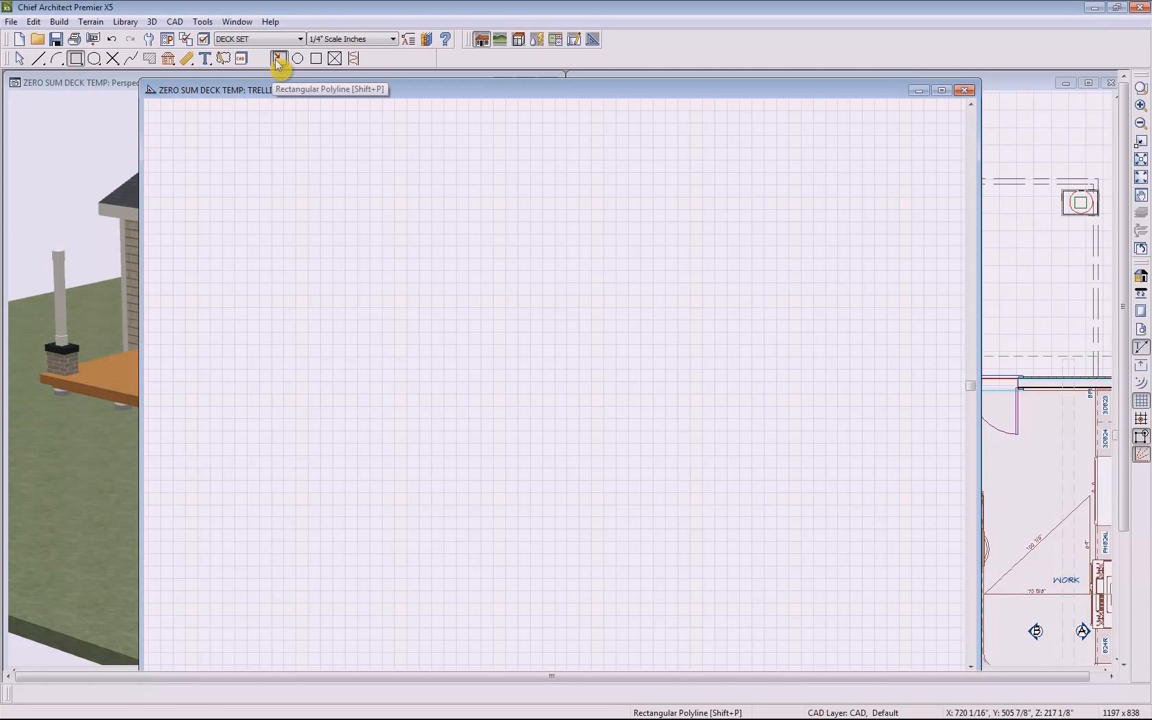
drag(290, 237, 811, 260)
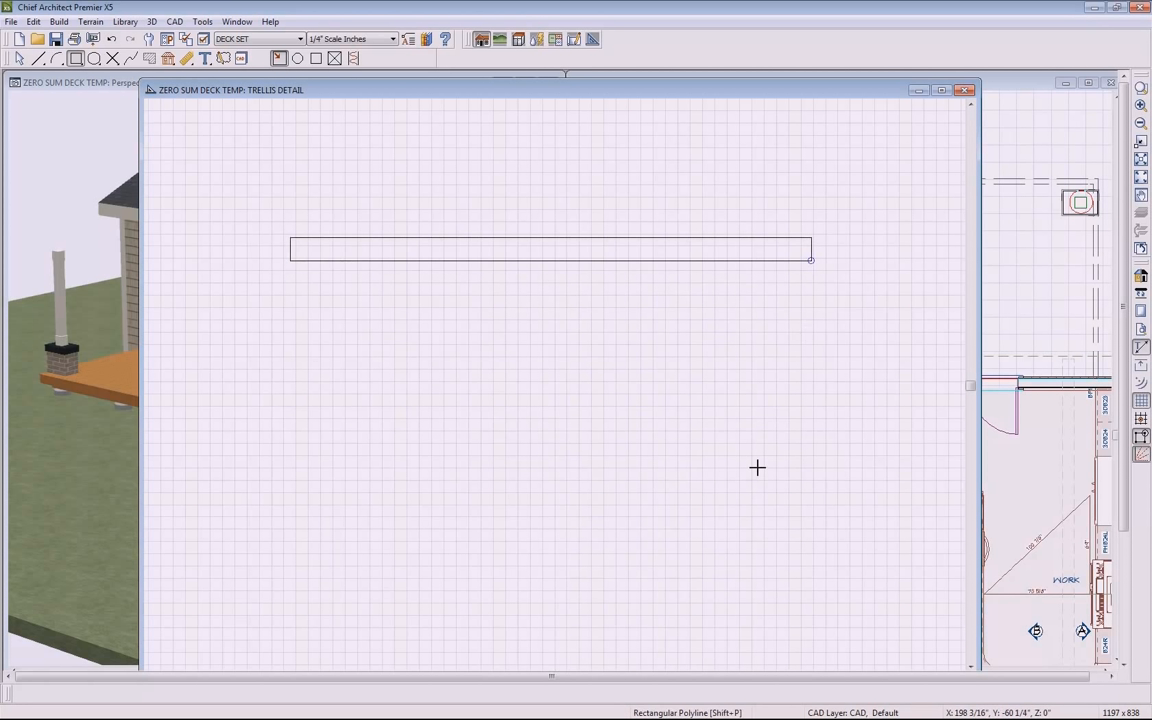
click(812, 252)
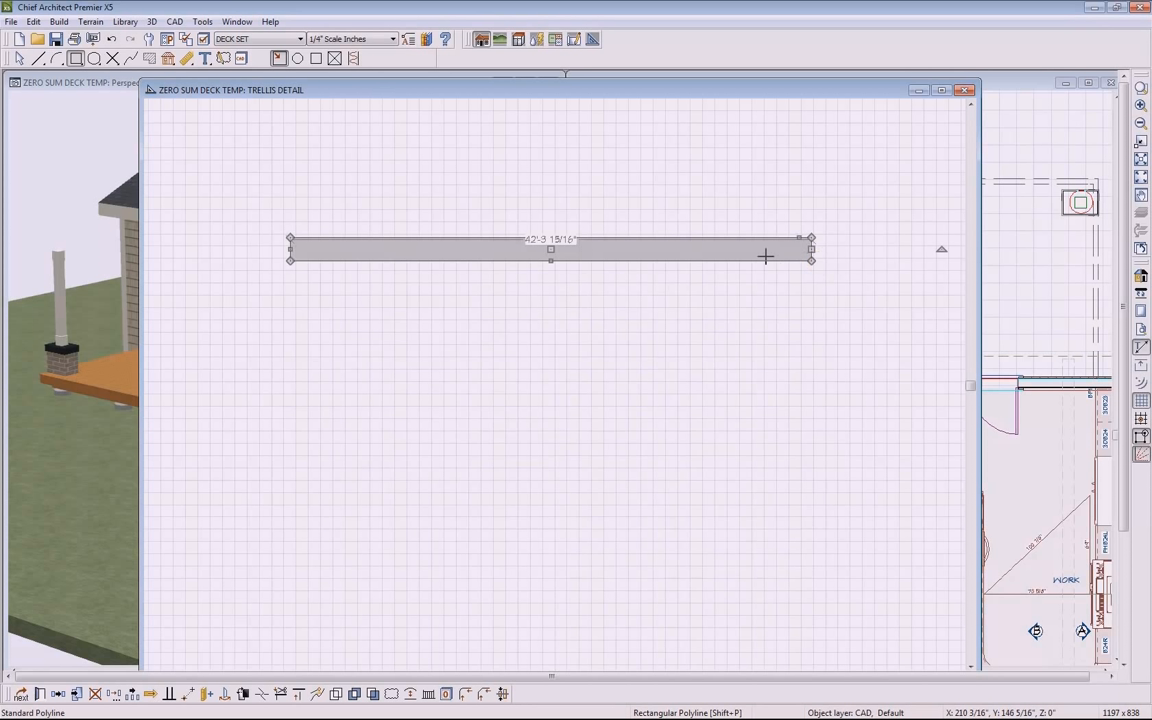
click(534, 240)
text(32')
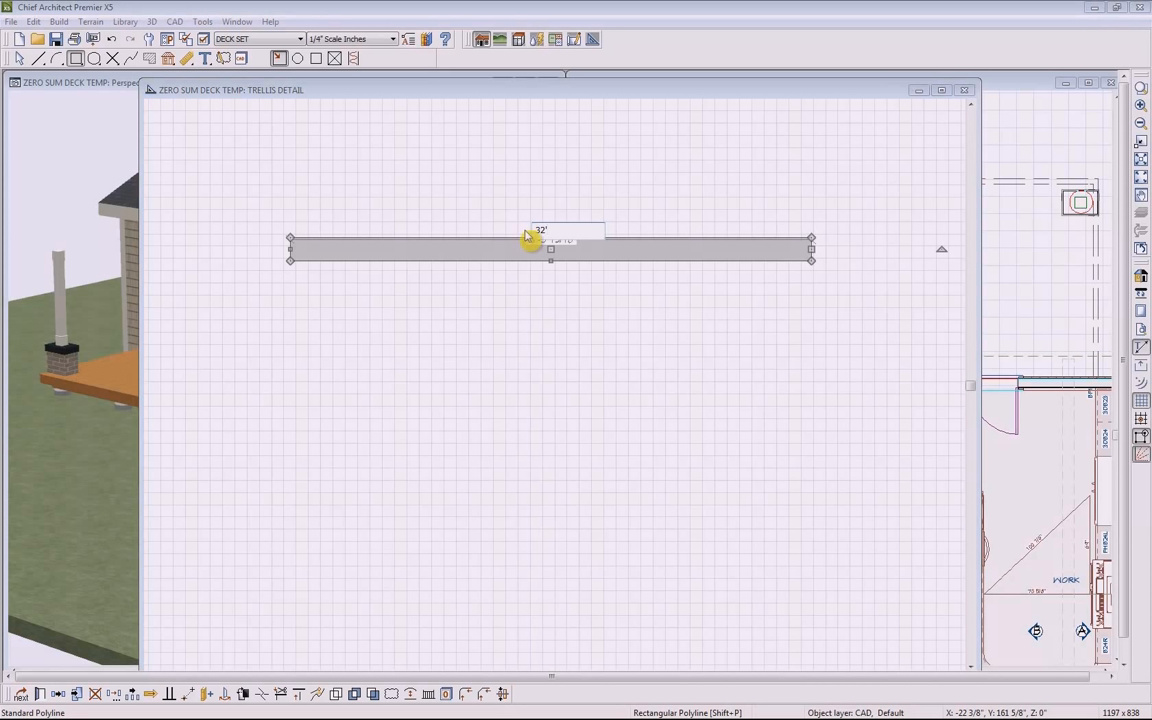
key(Return)
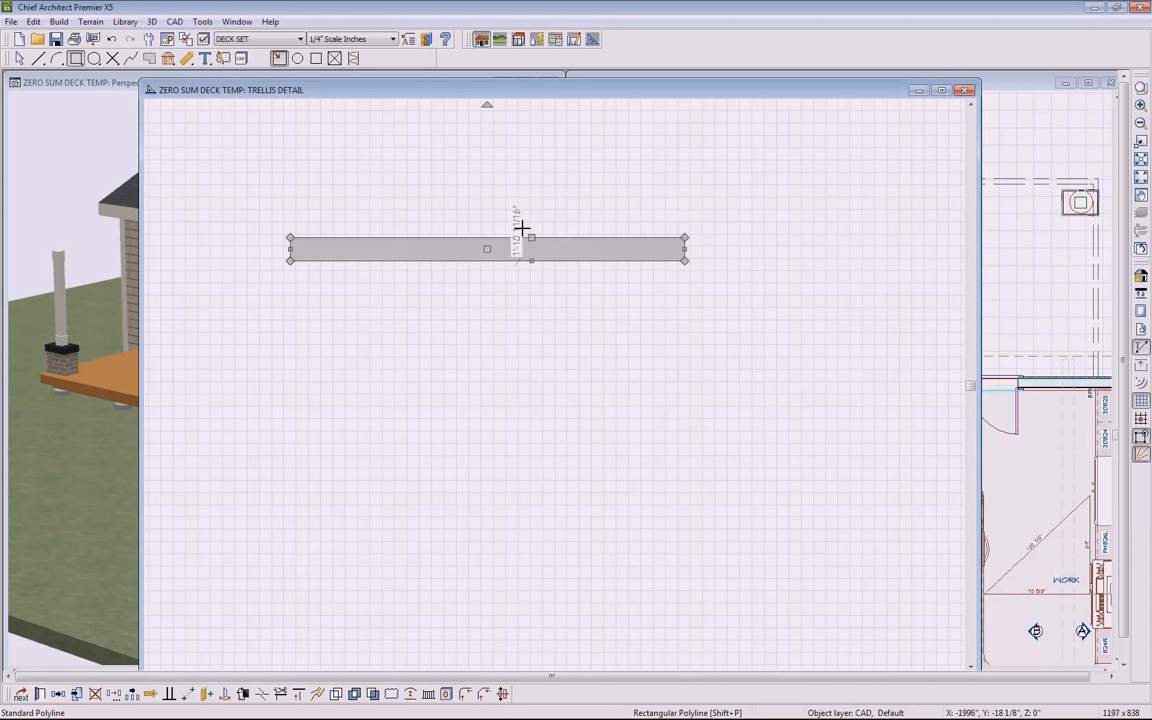
Set the height of the 32' rectangular polyline in the trellis detail to 12"
key(space)
click(565, 261)
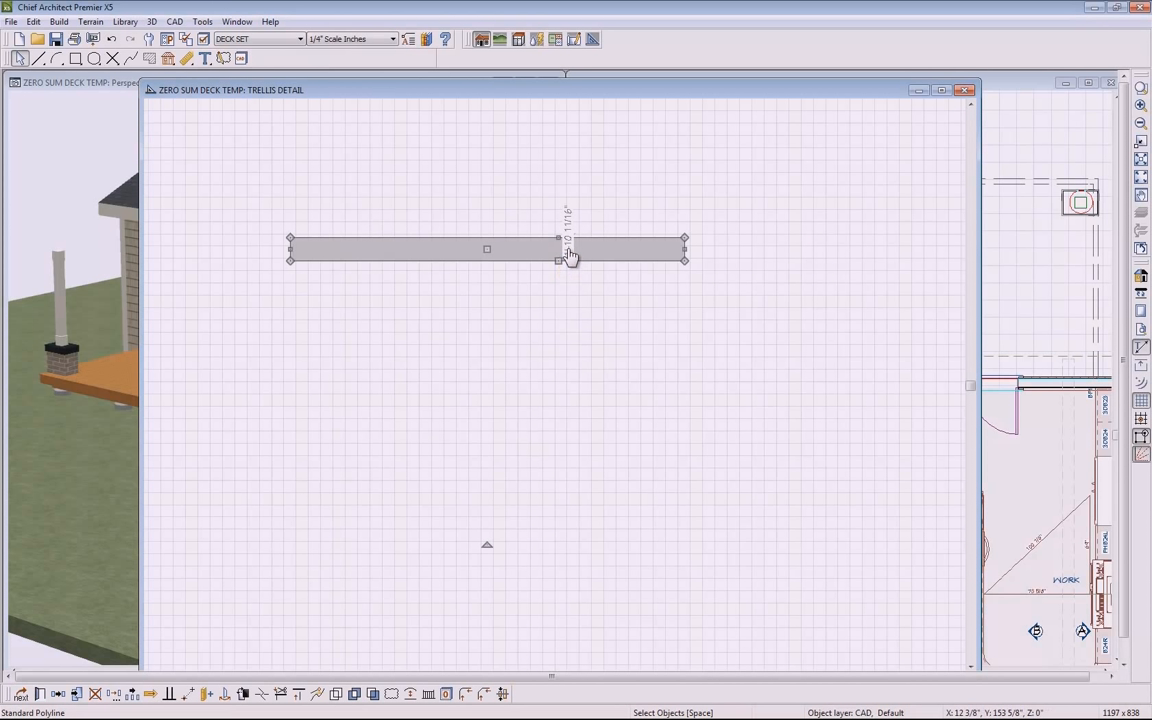
click(568, 251)
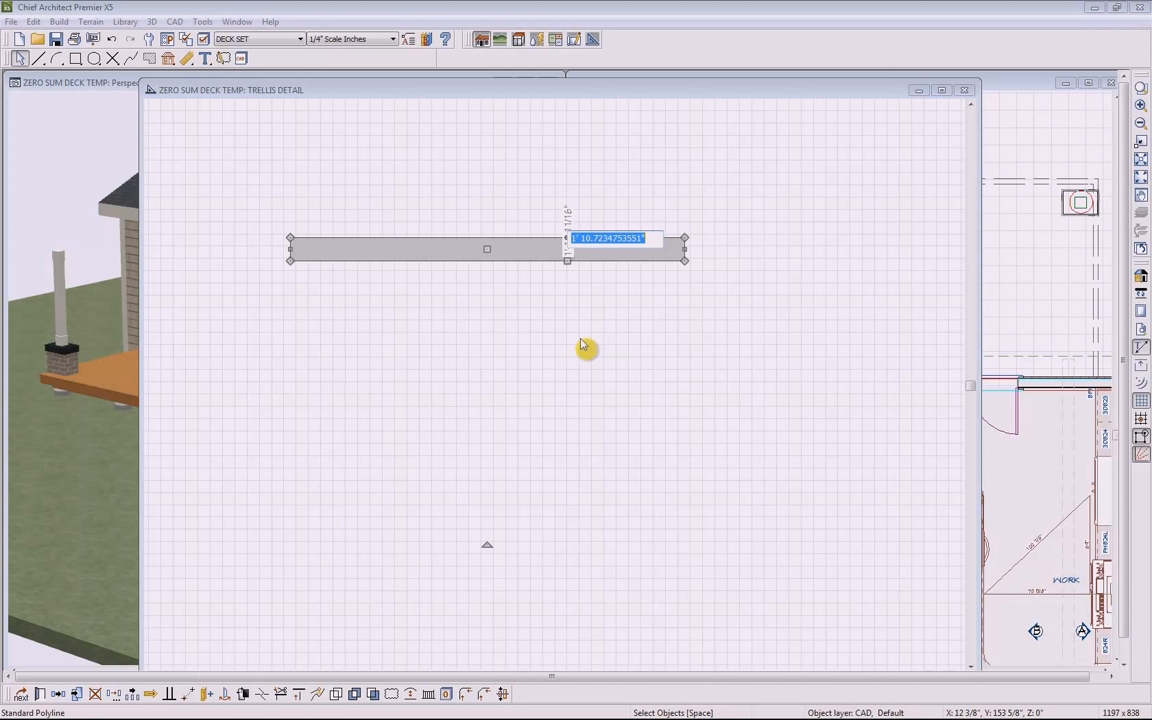
text(12)
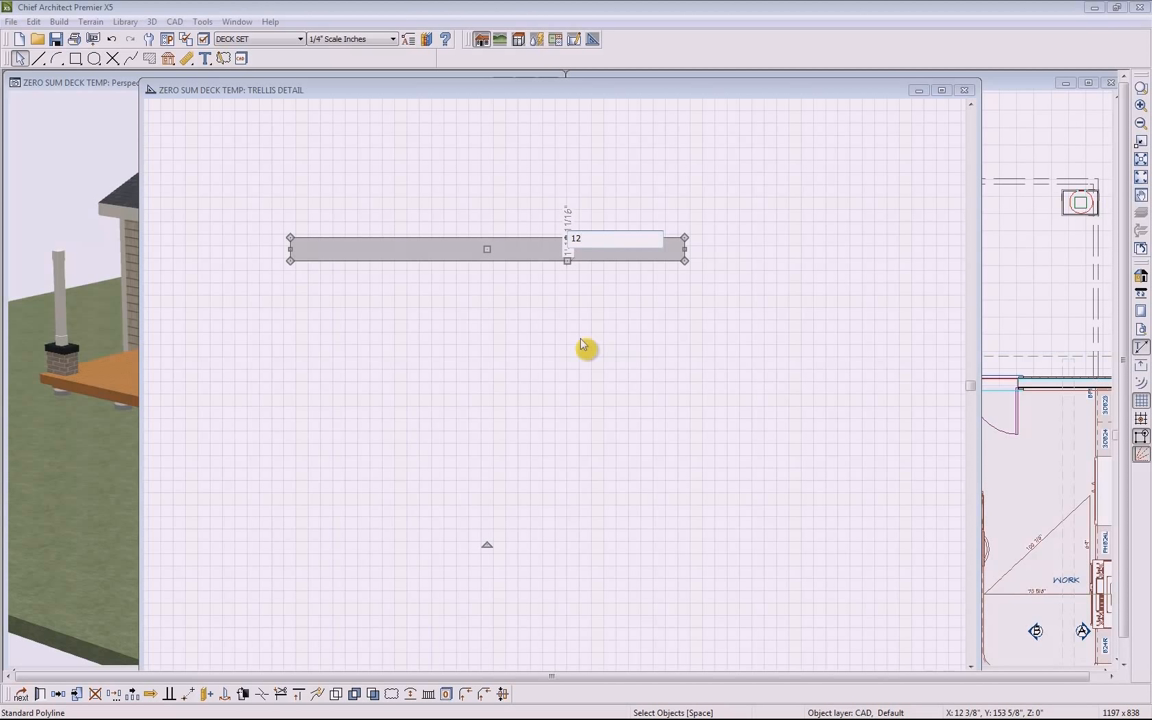
key(Return)
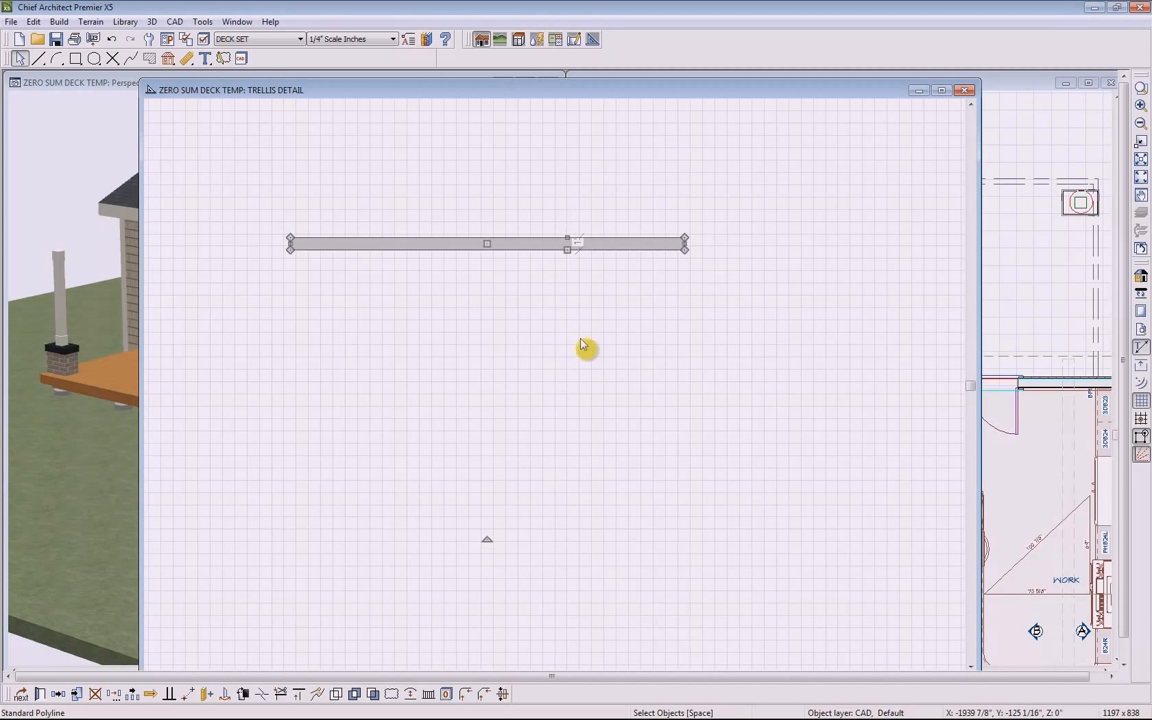
click(576, 345)
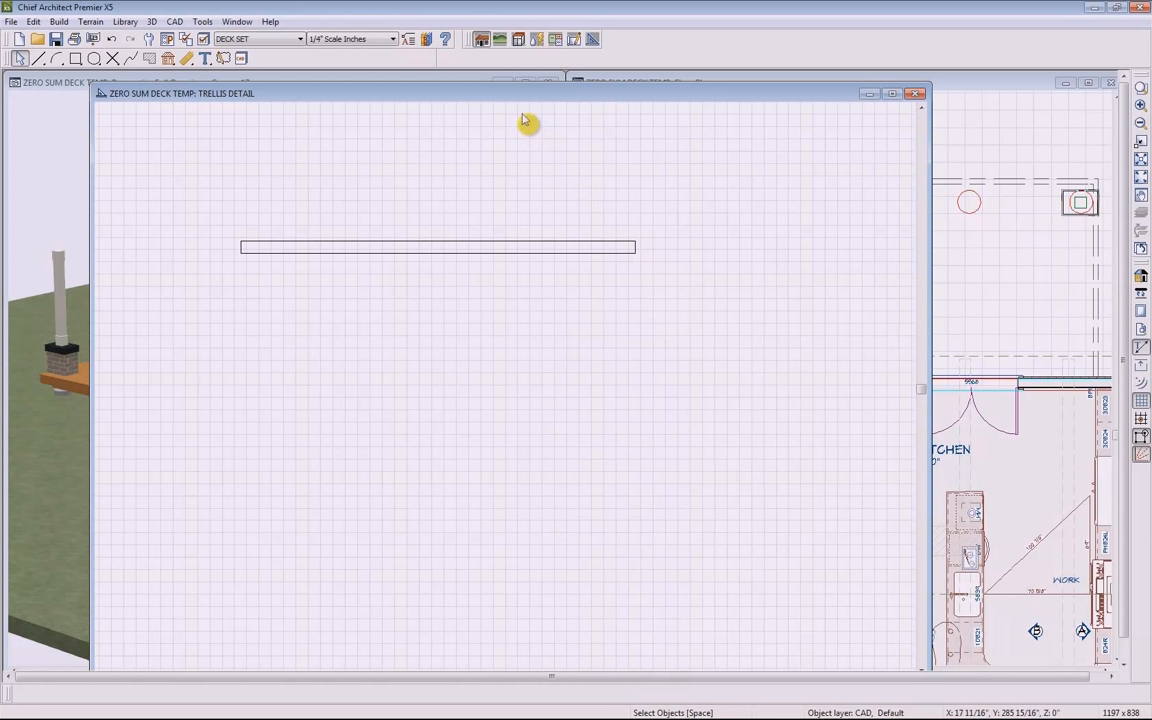
Search the library for "profile" and locate the RT06 shape in its Rafter Tails catalog folder
click(428, 40)
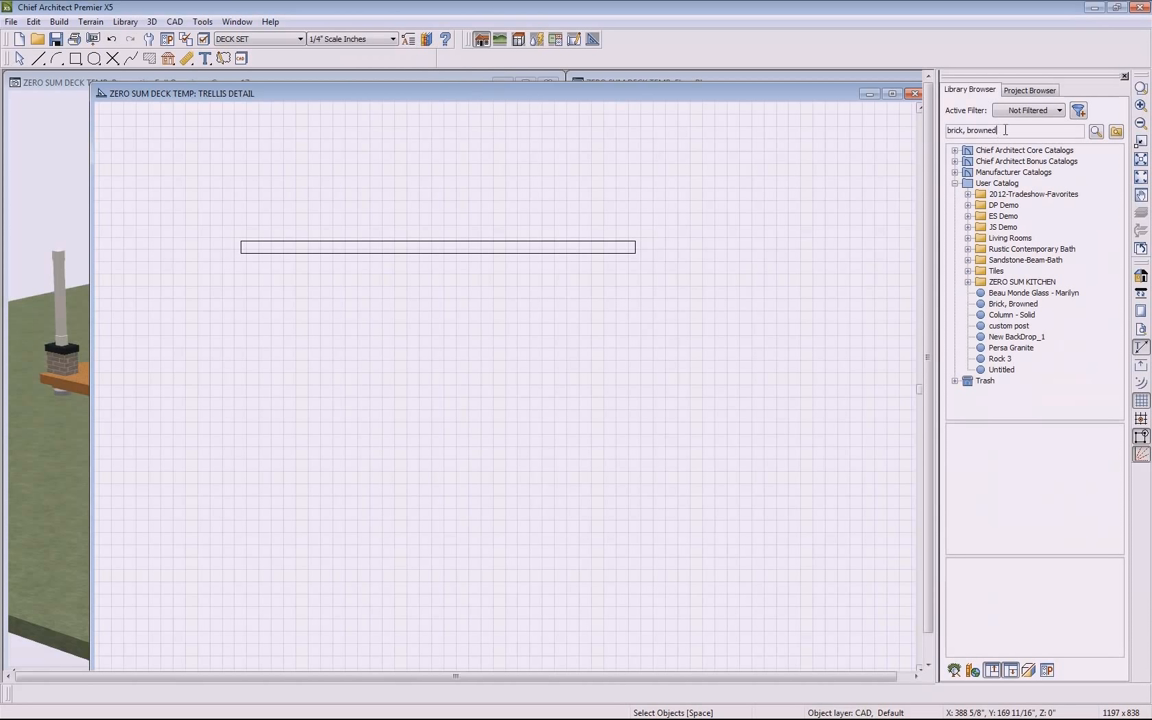
drag(1005, 130, 930, 138)
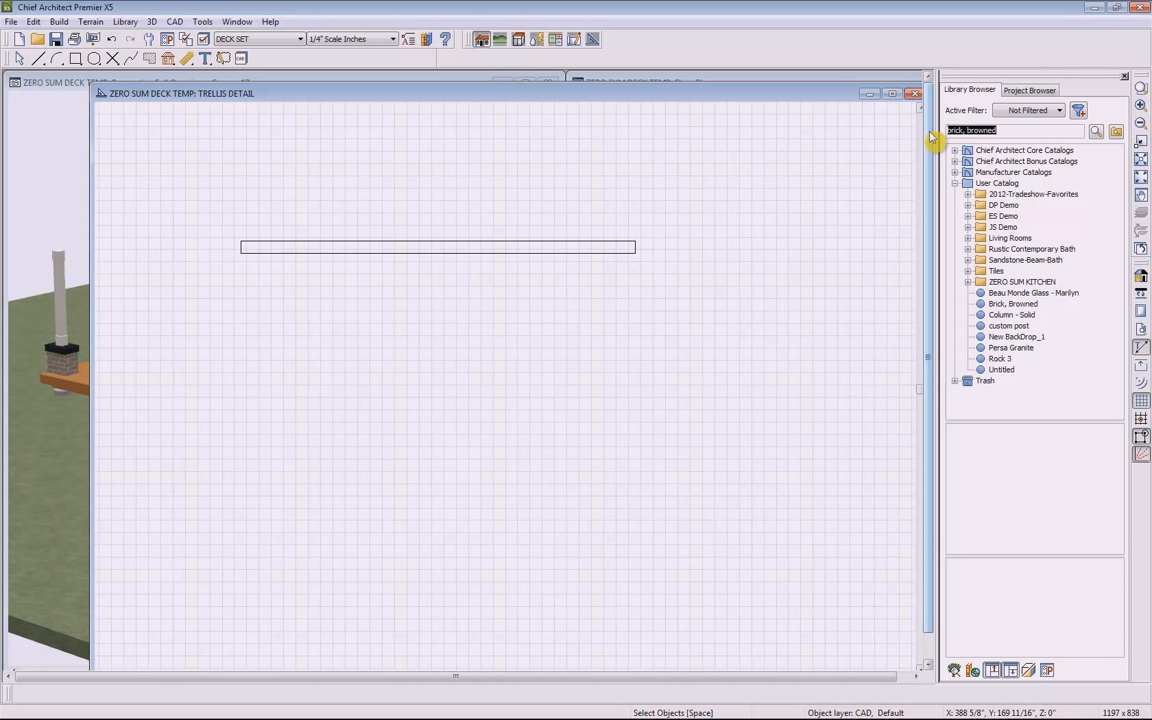
text(profile)
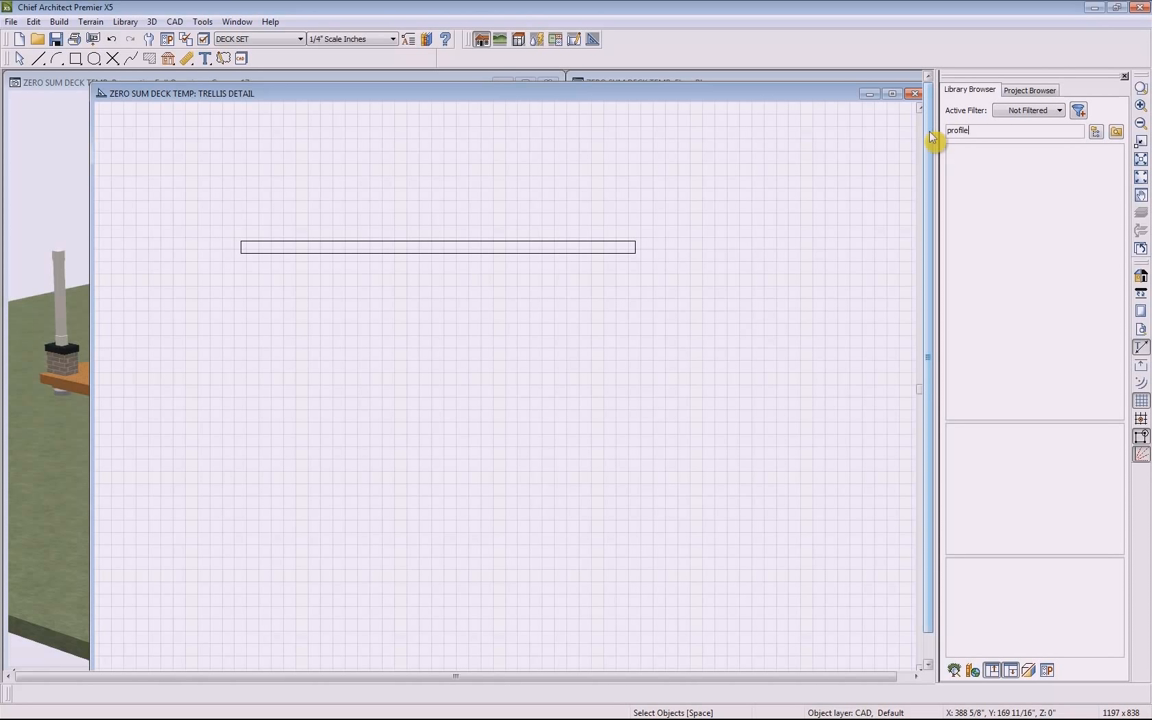
drag(1119, 182, 1124, 340)
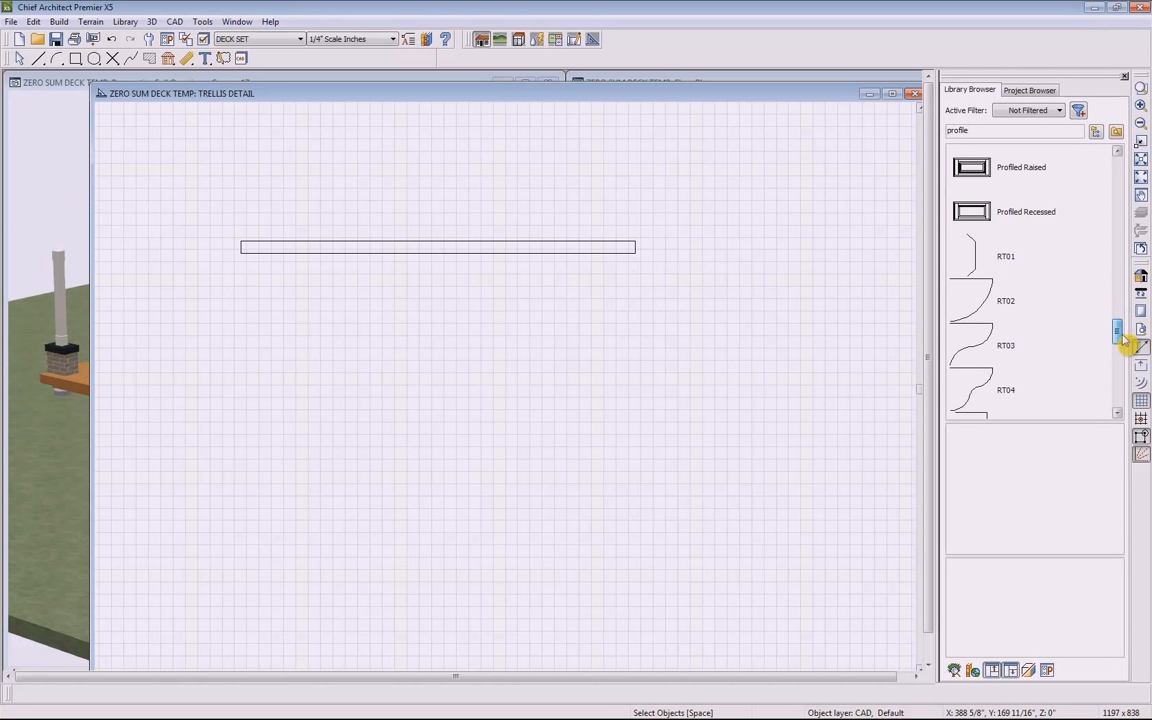
drag(1124, 342, 1124, 346)
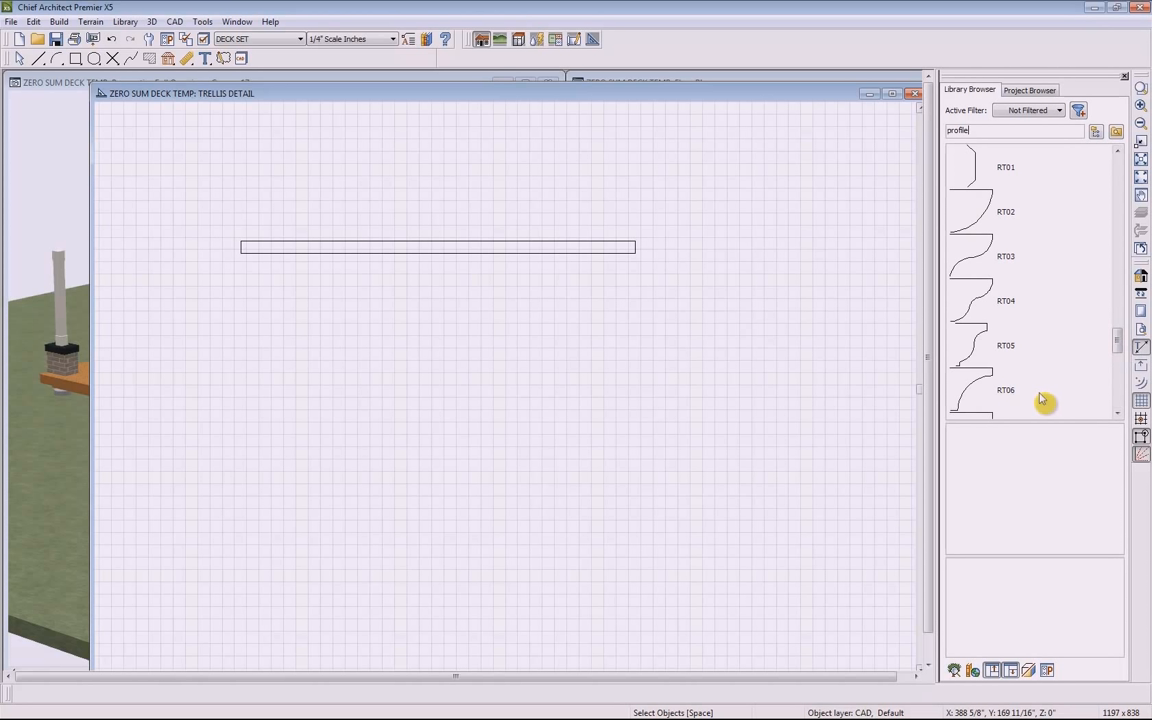
click(978, 385)
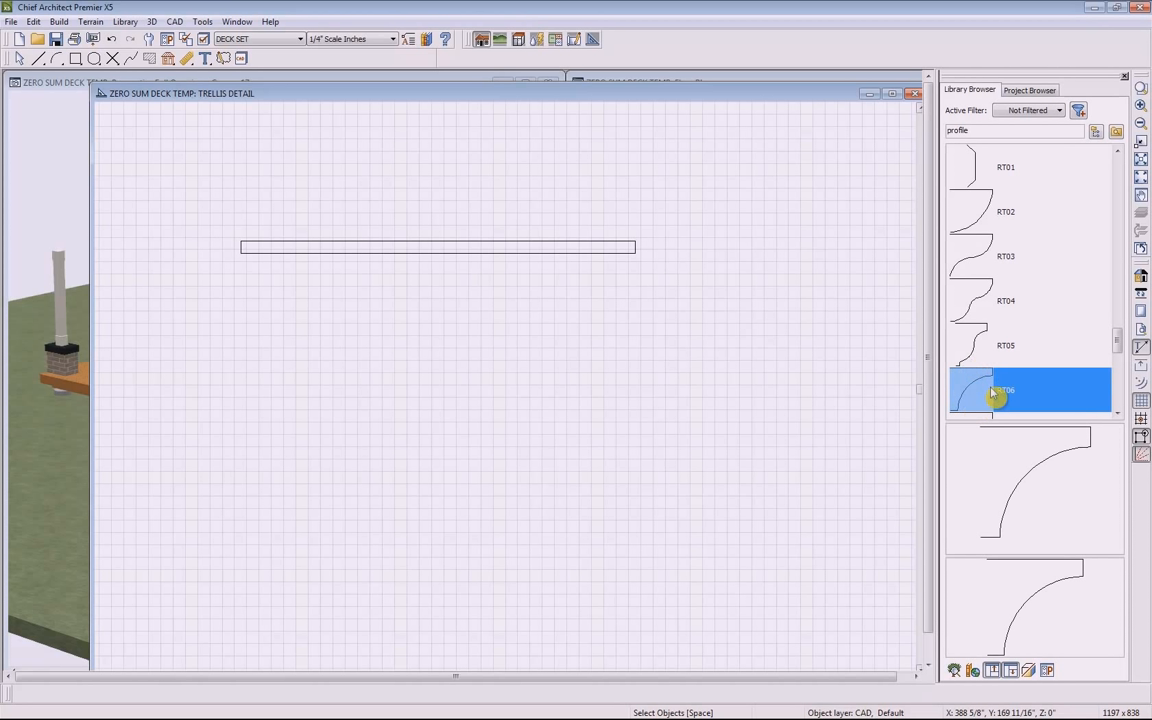
scroll(982, 392, down, 1)
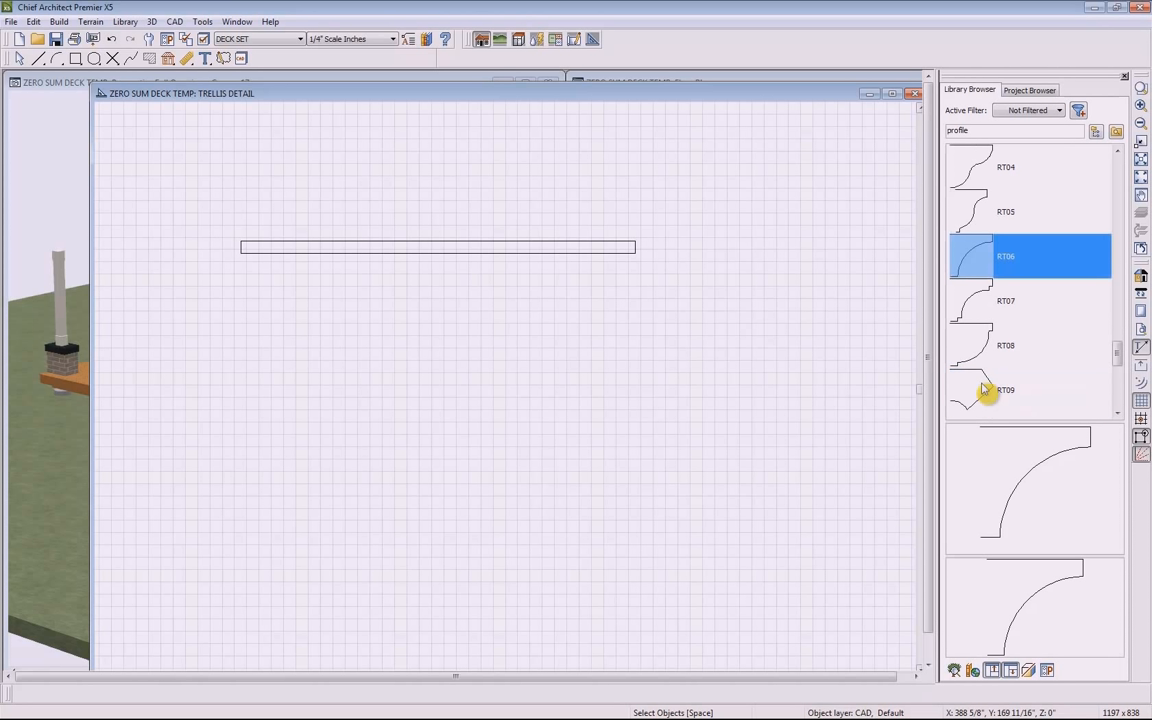
right_click(991, 259)
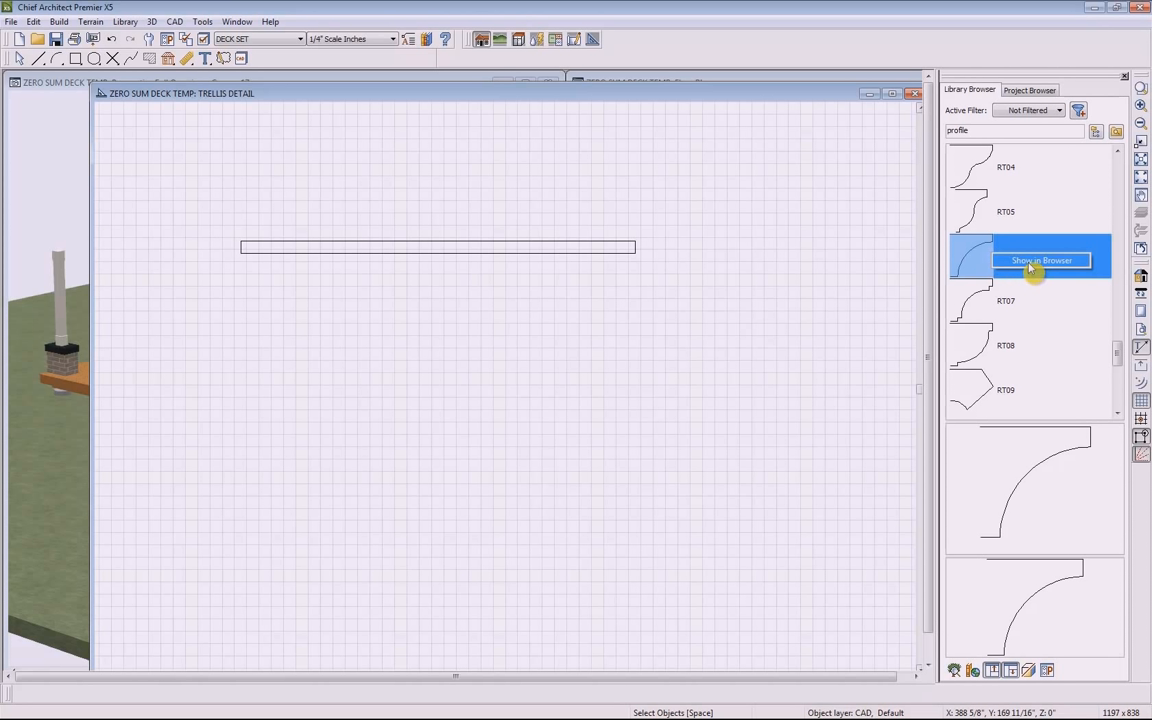
click(1040, 261)
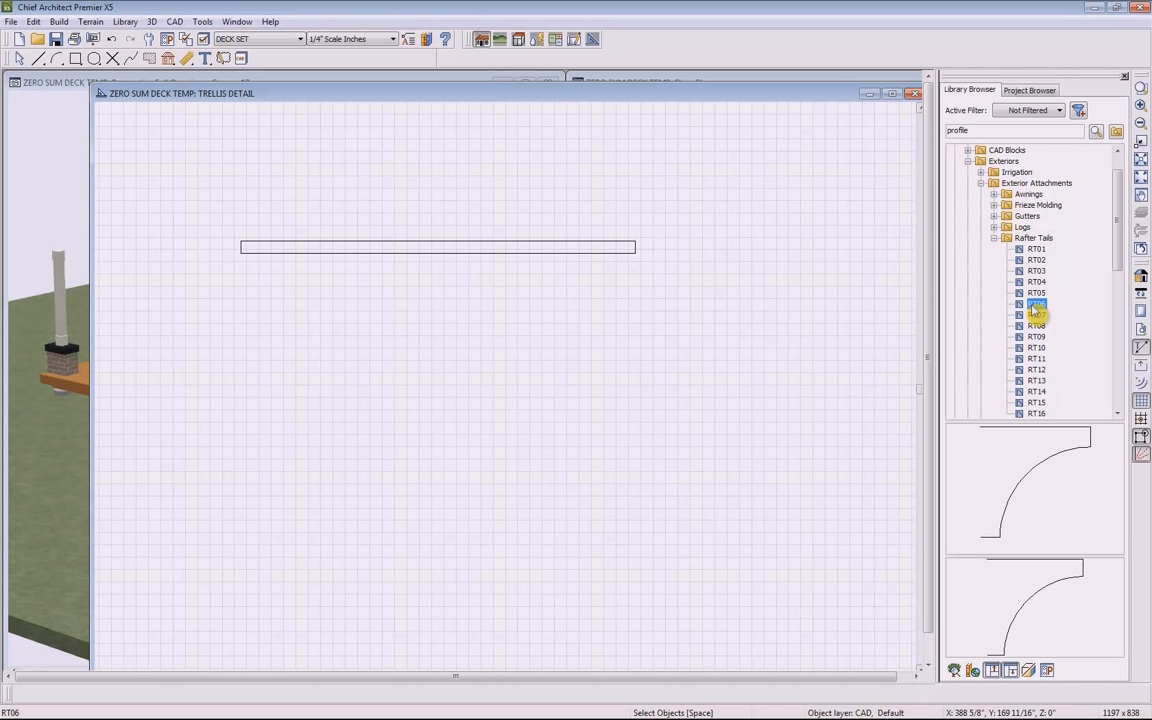
Place the RT06 rafter tail as a molding profile just beyond the right end of the beam
right_click(1034, 311)
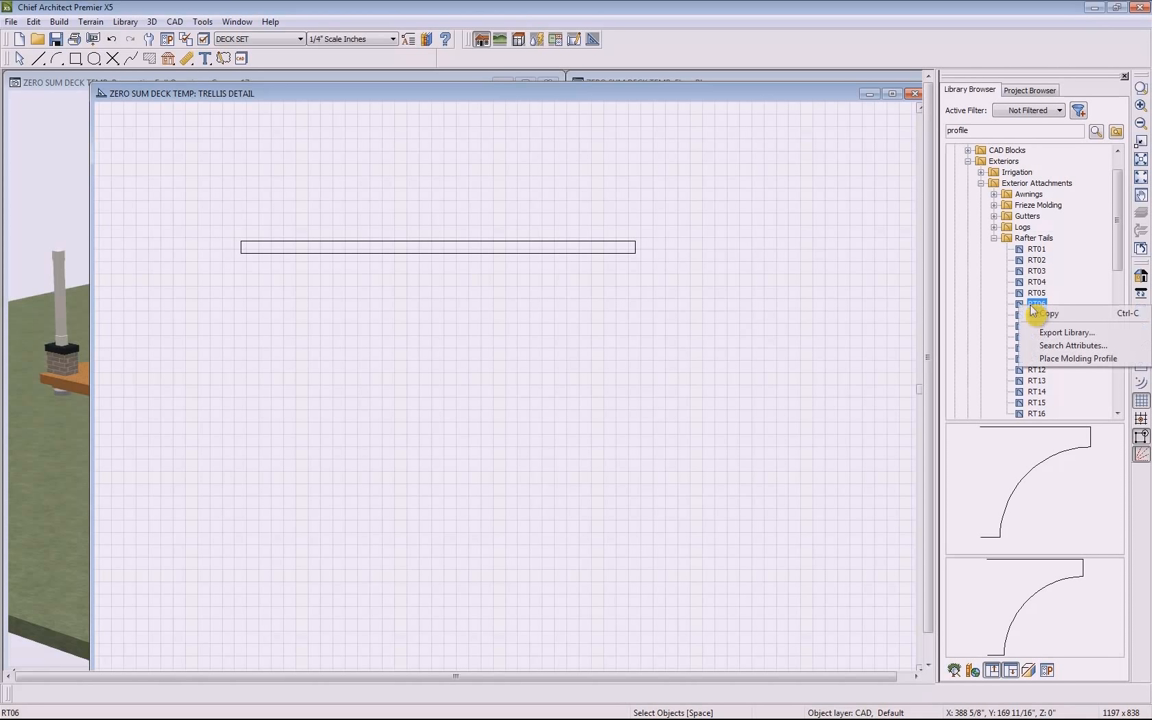
click(1060, 358)
click(683, 248)
key(space)
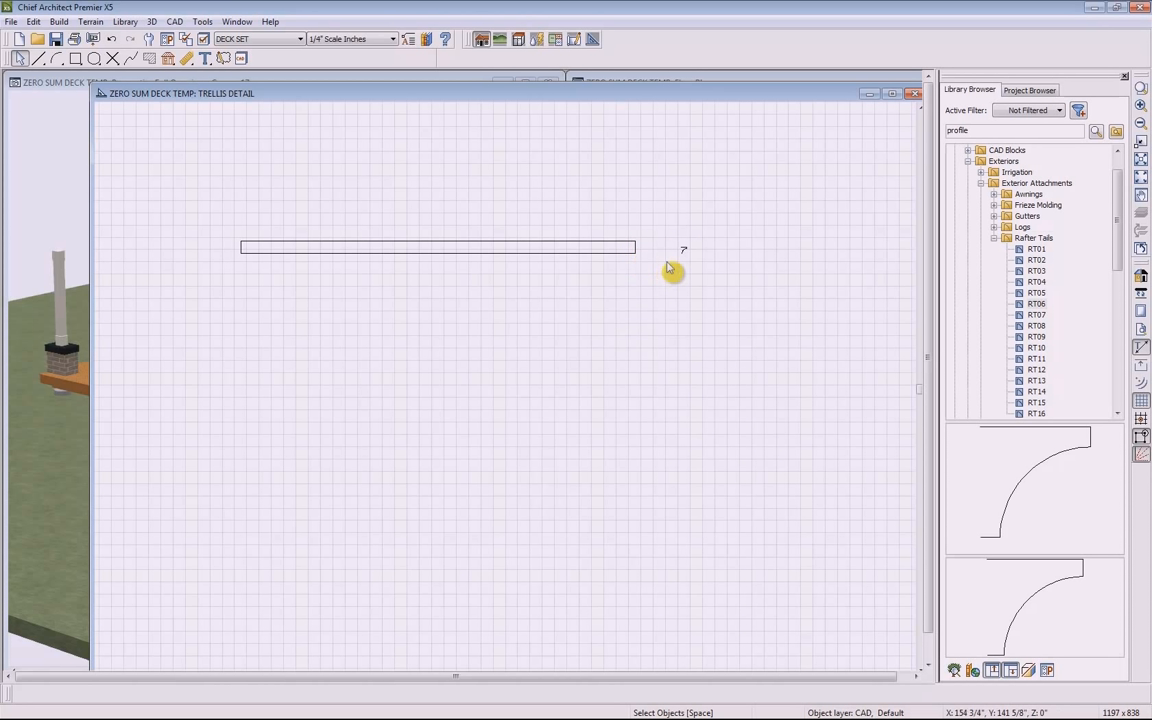
Close the open left side of the placed rafter tail profile to make it a closed polyline
scroll(686, 257, up, 3)
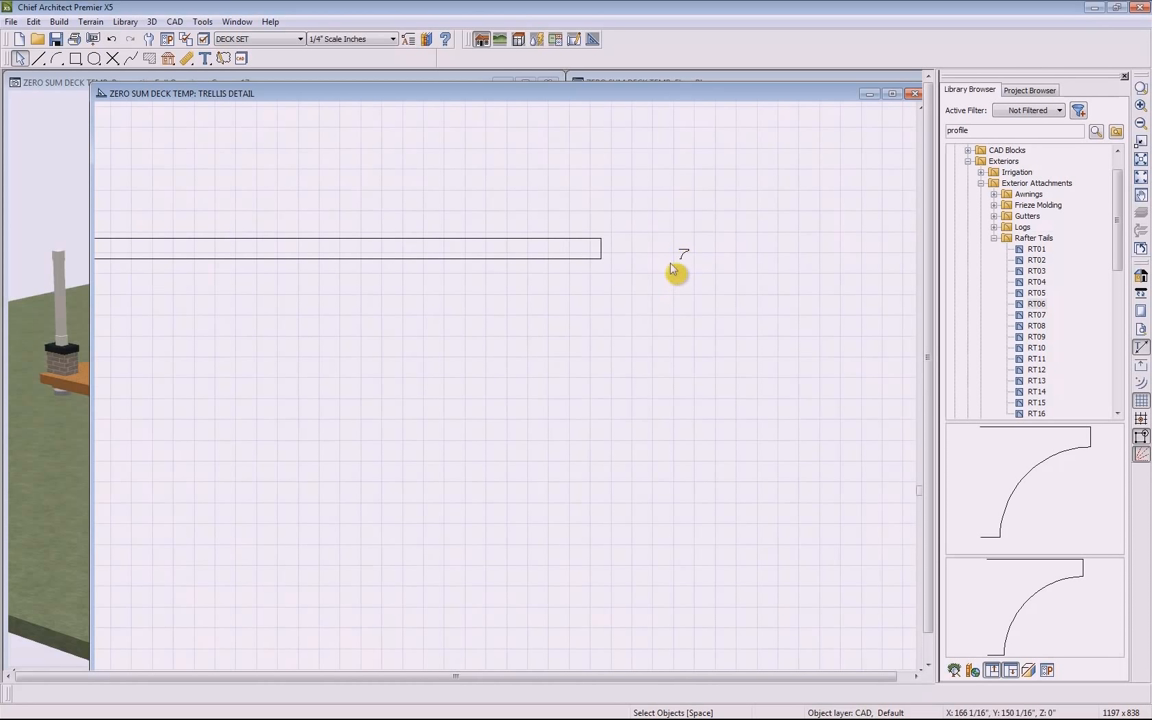
middle_drag(663, 309, 788, 345)
scroll(800, 303, up, 1)
click(815, 294)
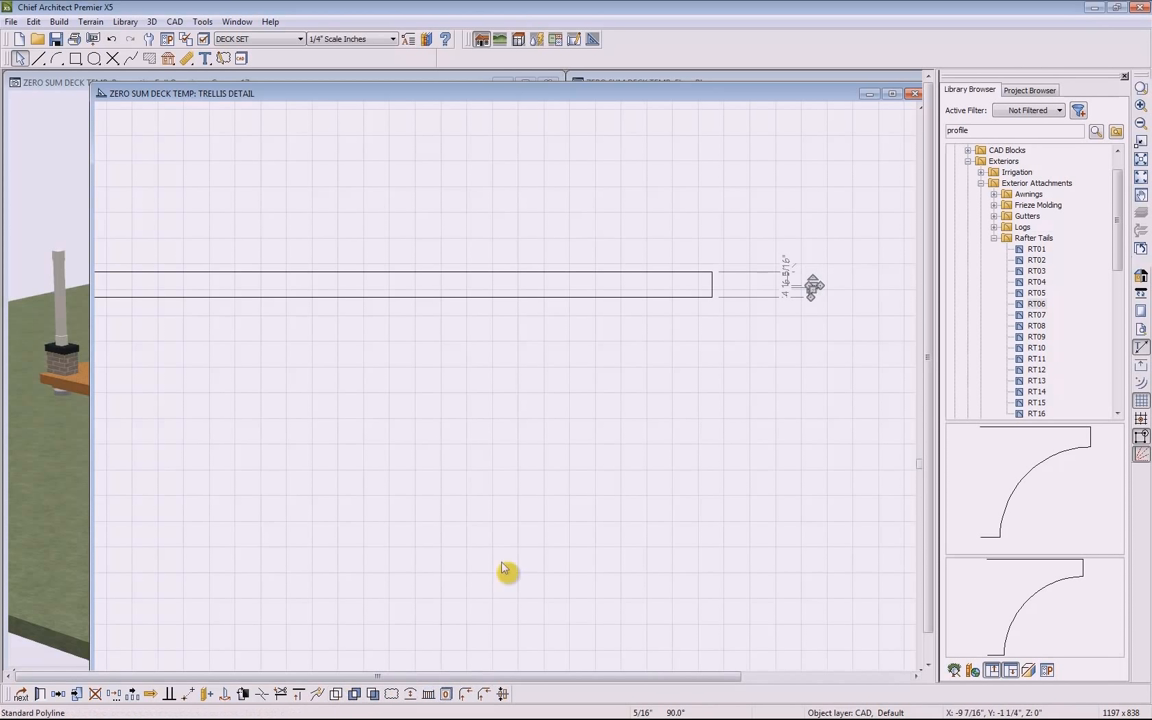
click(765, 355)
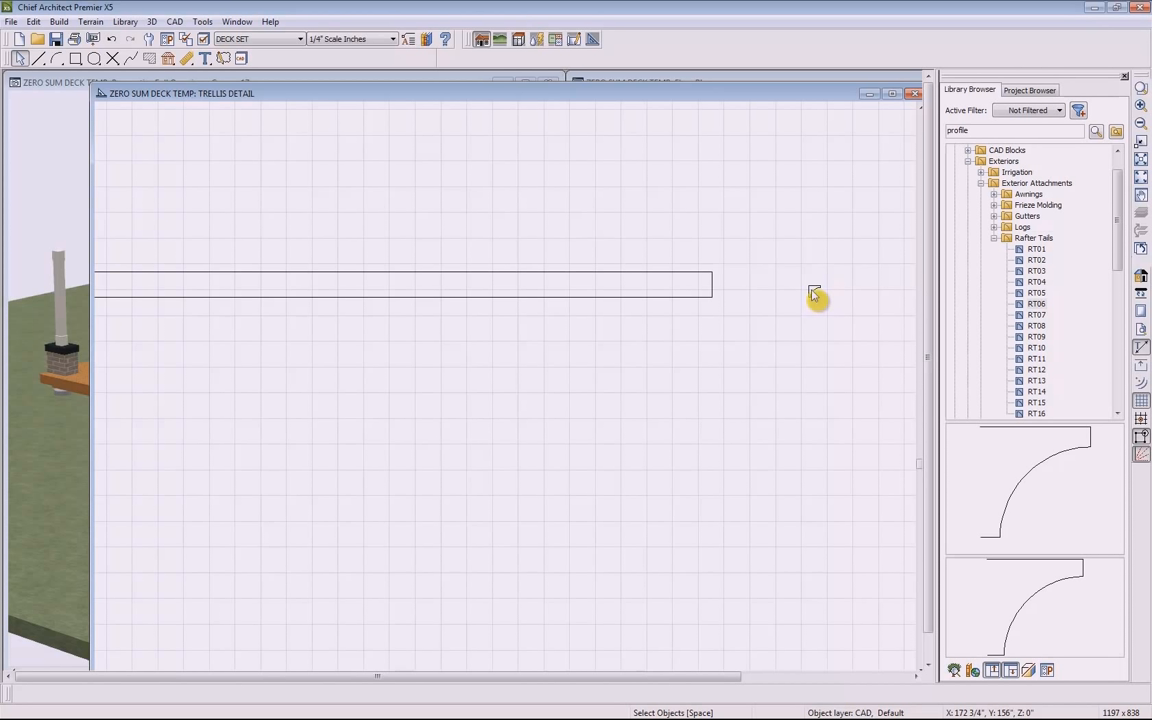
Move the rafter tail point to point so its upper-left corner meets the beam's upper-right corner
click(814, 295)
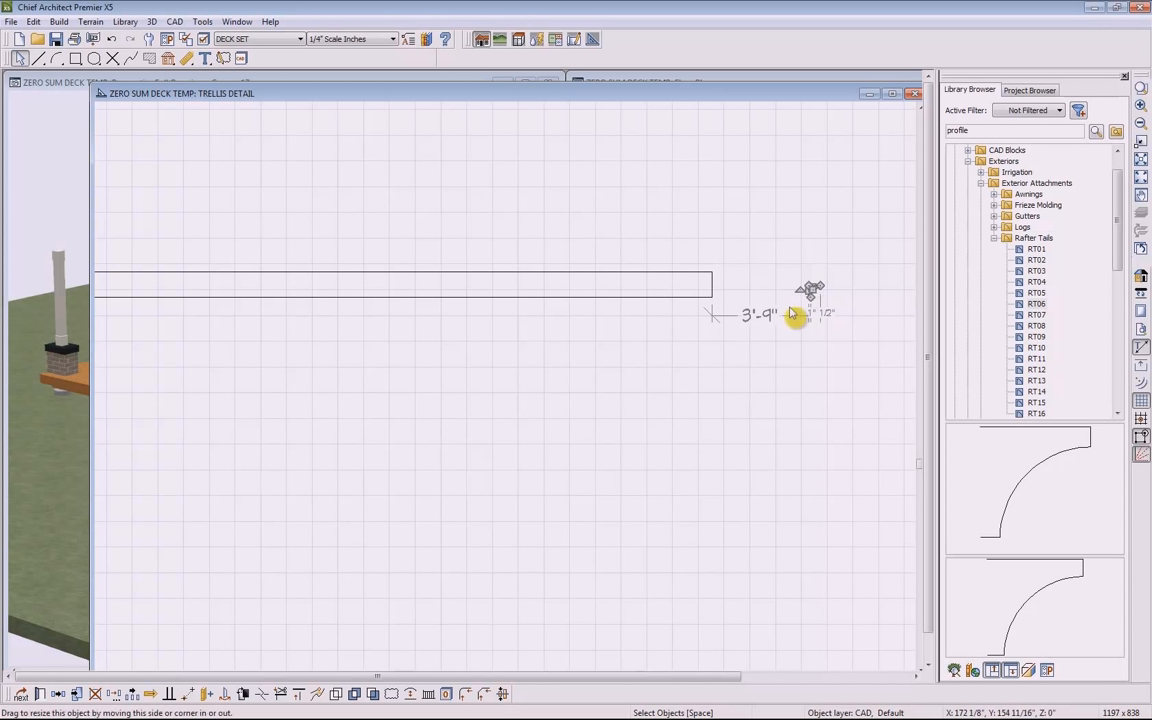
click(190, 695)
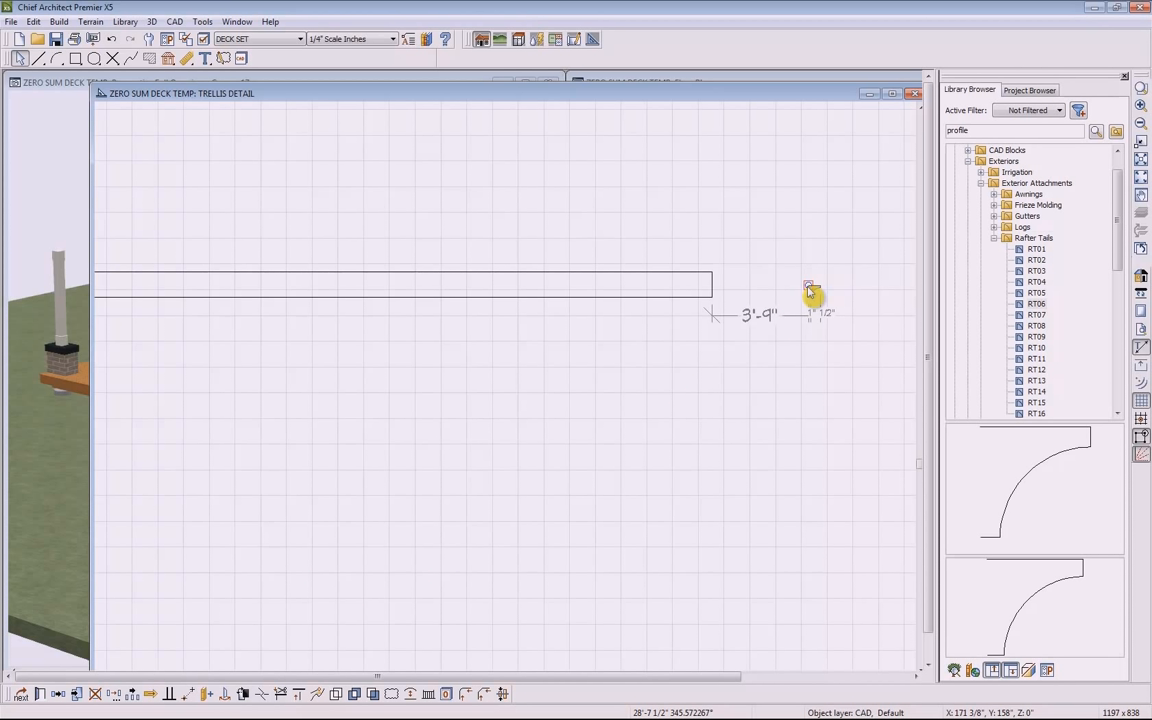
click(712, 273)
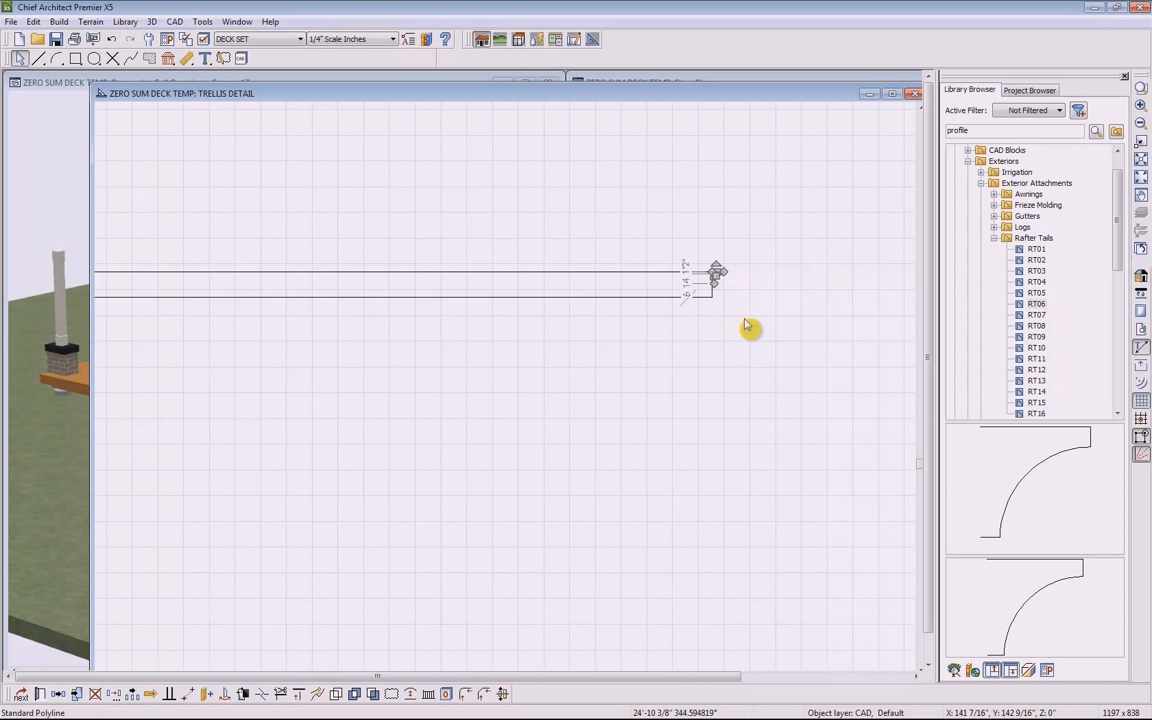
key(Escape)
Stretch the bottom edge of the rafter tail down to align with the beam's bottom edge
scroll(718, 290, up, 5)
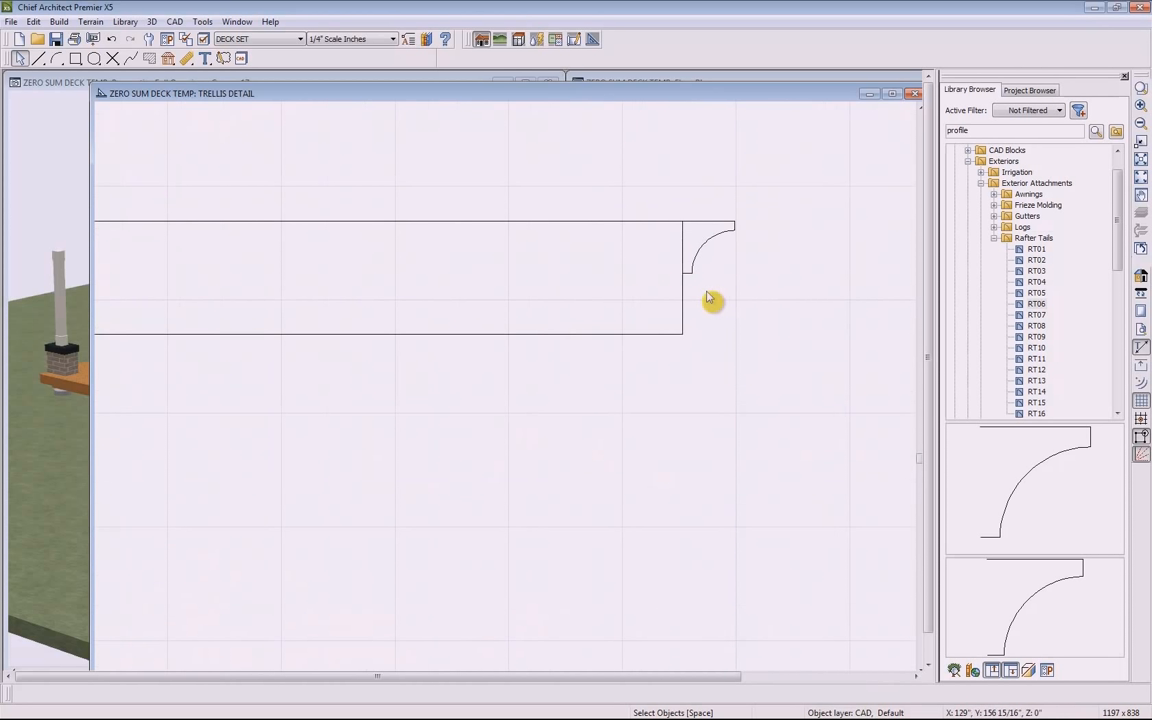
click(689, 278)
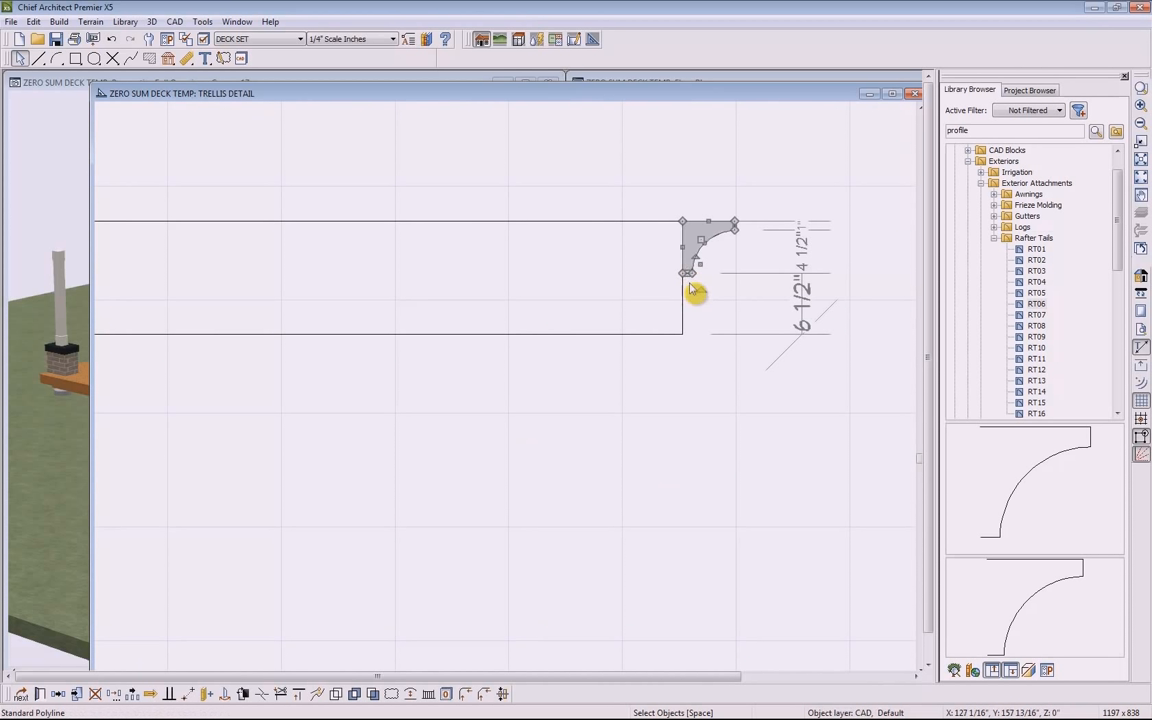
drag(688, 273, 685, 332)
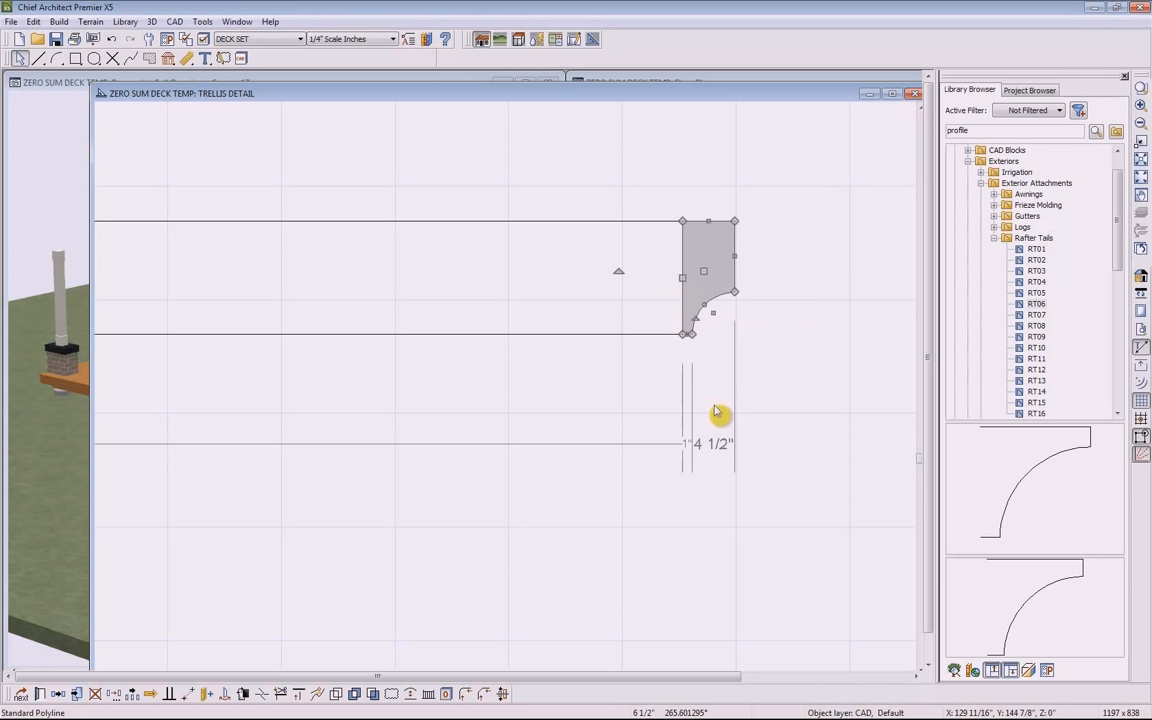
click(718, 412)
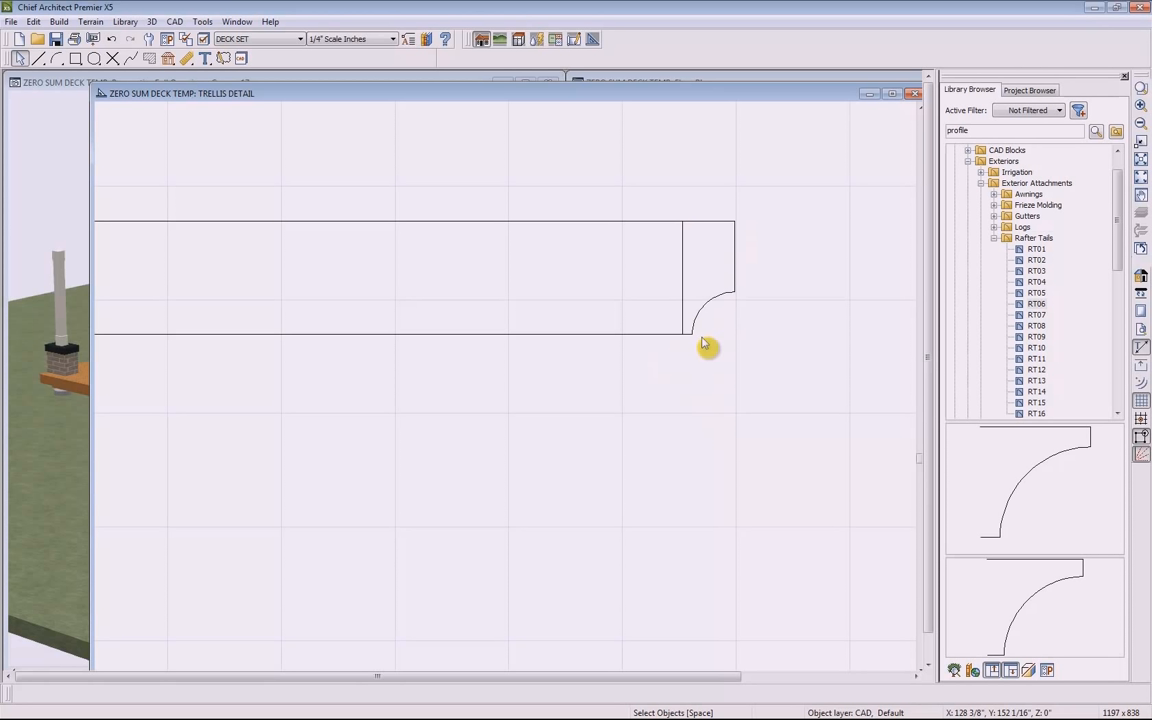
Reflect a copy of the rafter tail about the beam's centre onto its left end
scroll(665, 430, down, 5)
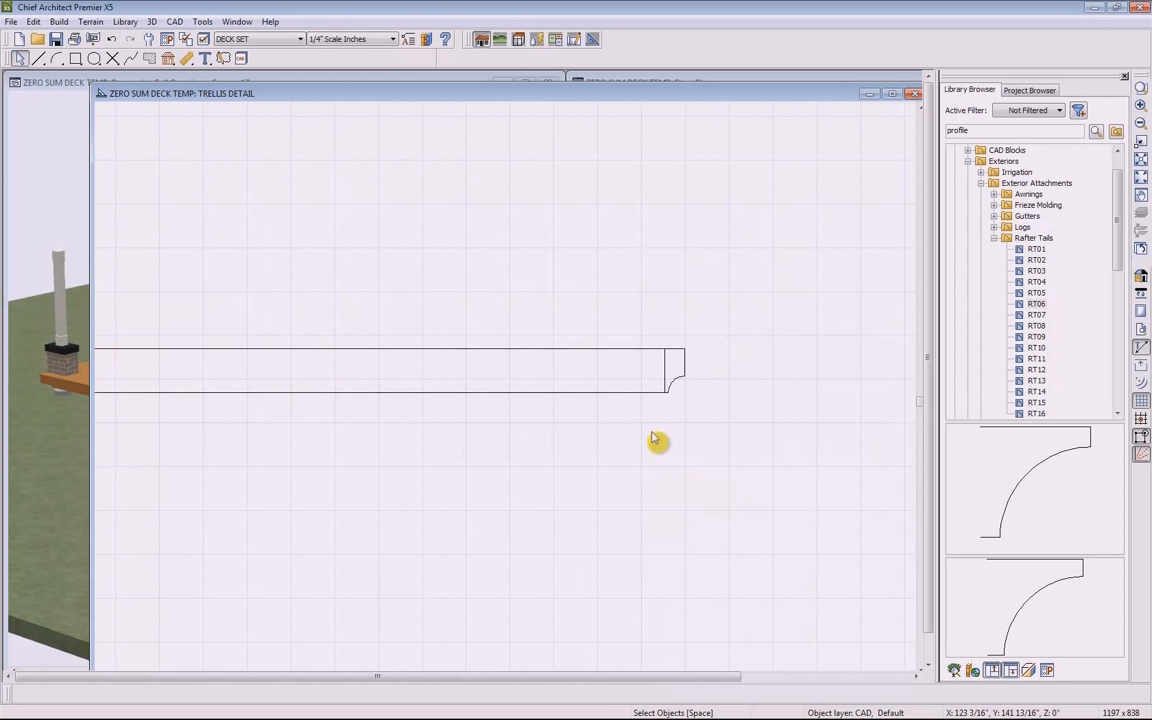
middle_drag(501, 465, 715, 442)
scroll(720, 437, down, 1)
scroll(720, 437, down, 2)
middle_drag(591, 483, 661, 429)
key(space)
click(869, 337)
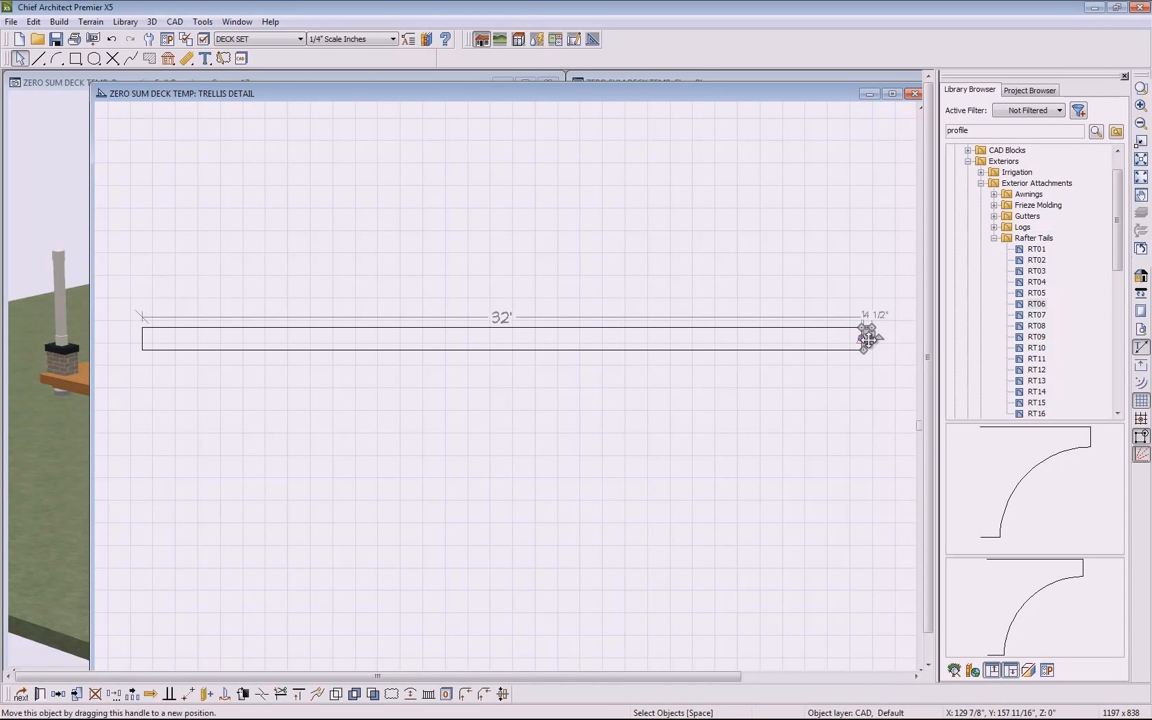
click(58, 693)
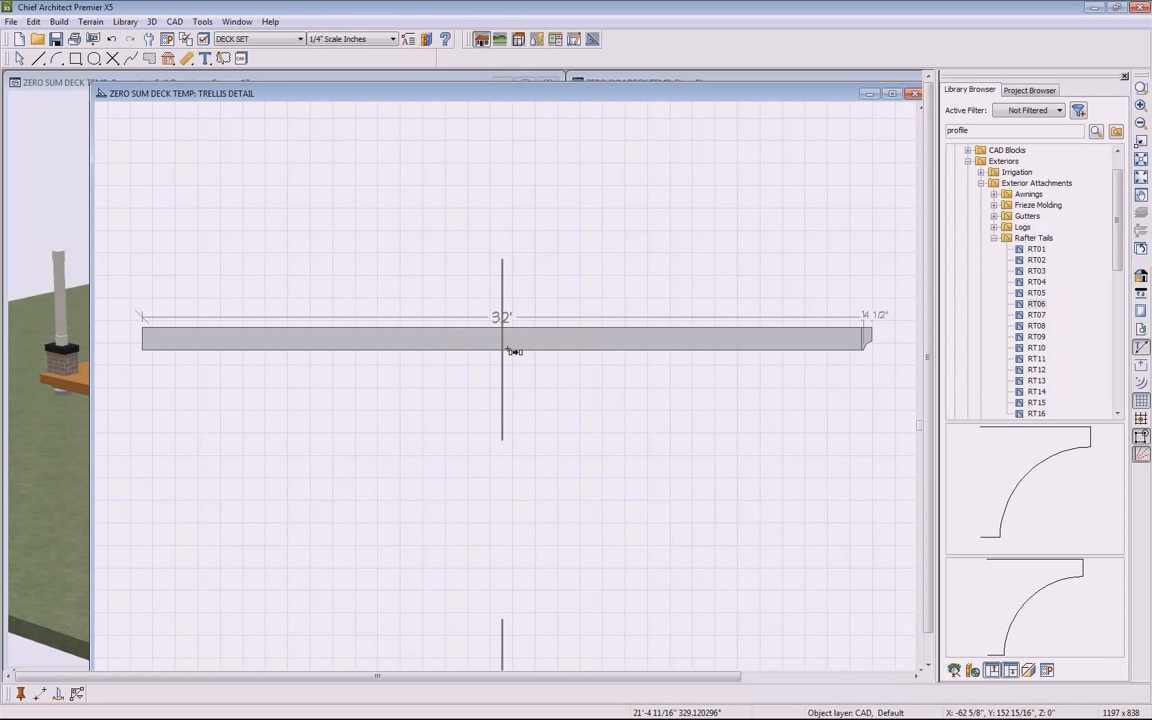
click(513, 351)
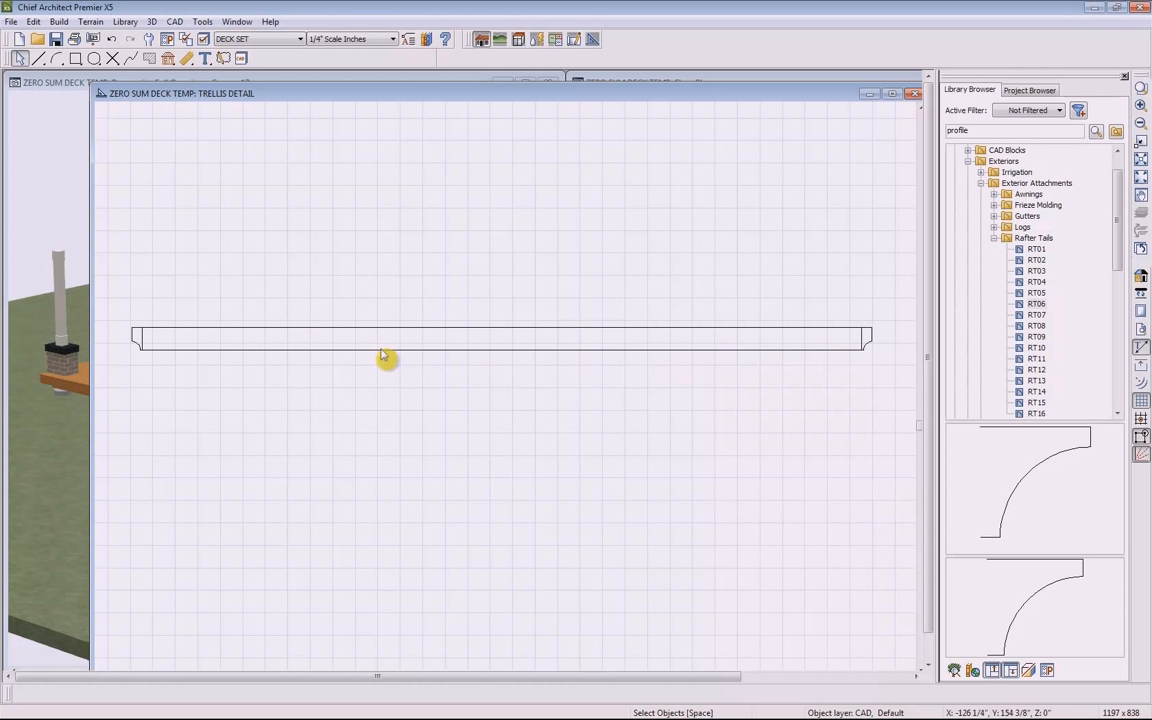
Copy the beam together with both rafter tails to a position about 2'-8" directly below the original
drag(117, 301, 896, 381)
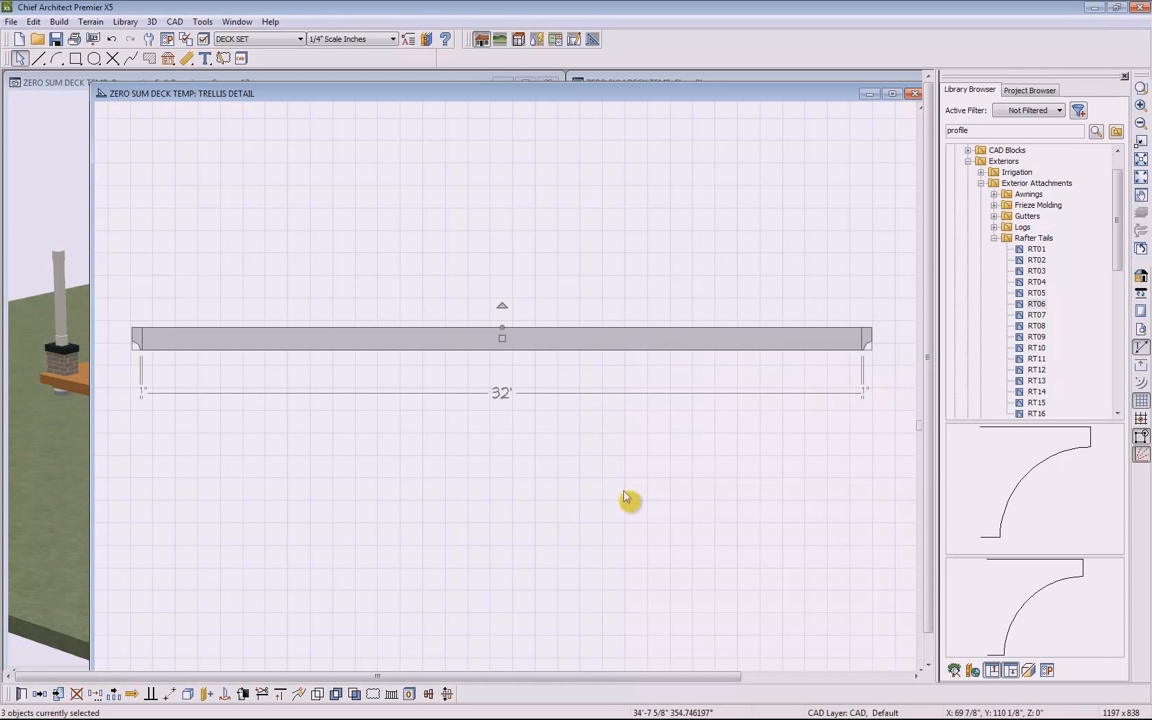
click(58, 697)
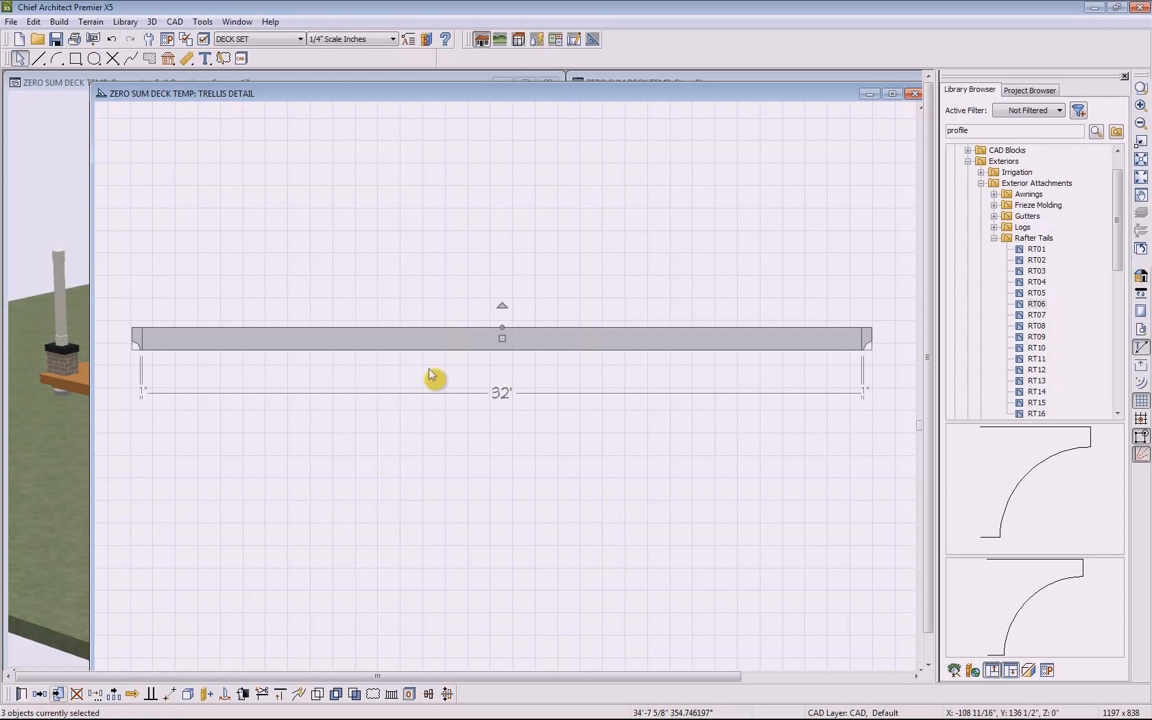
drag(500, 343, 501, 403)
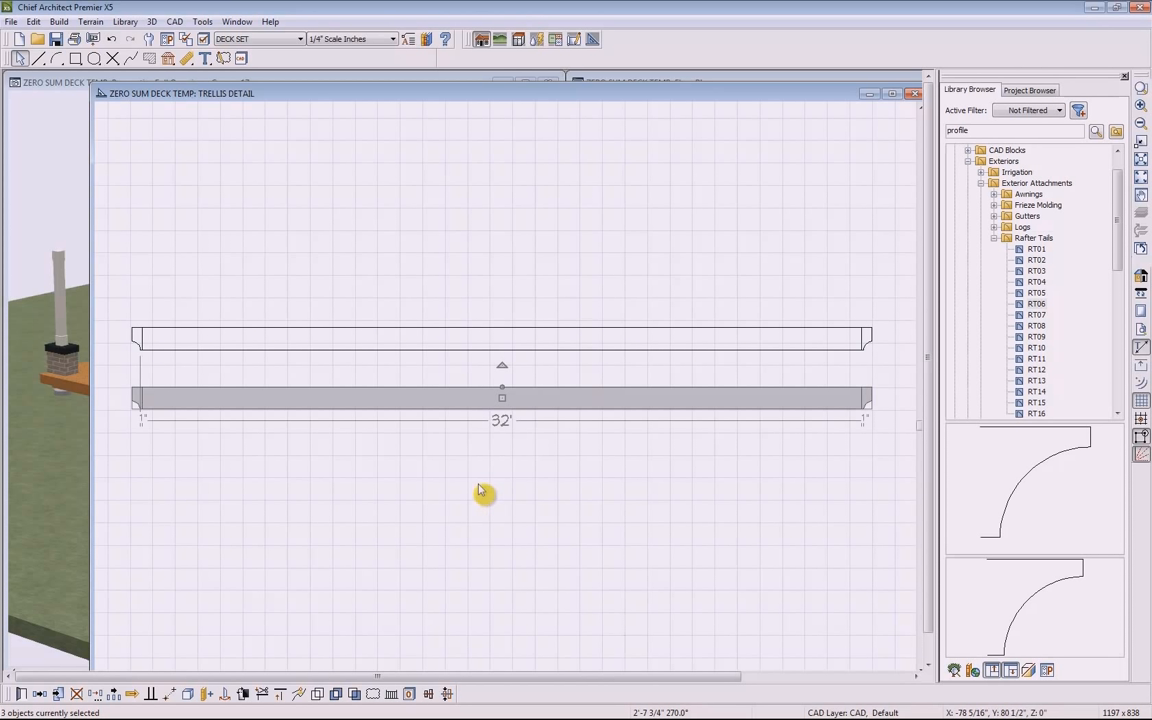
click(477, 490)
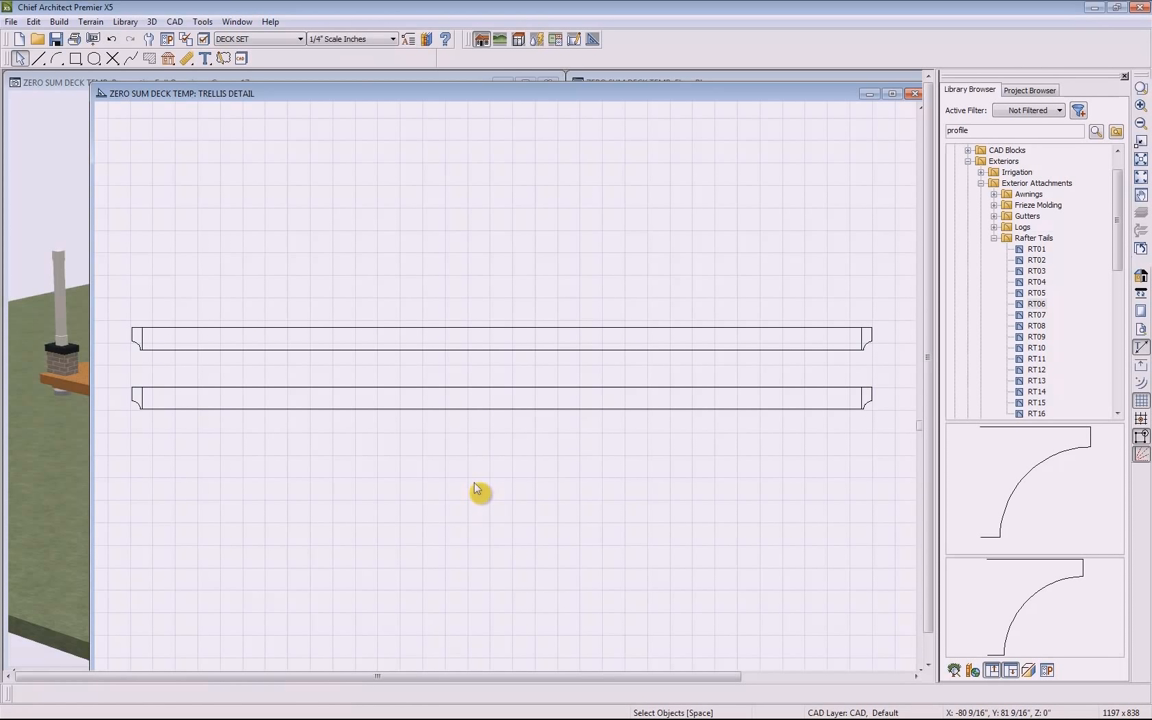
Delete the lower beam copy's left rafter tail and shorten that beam to 10', keeping its right end in place
click(138, 403)
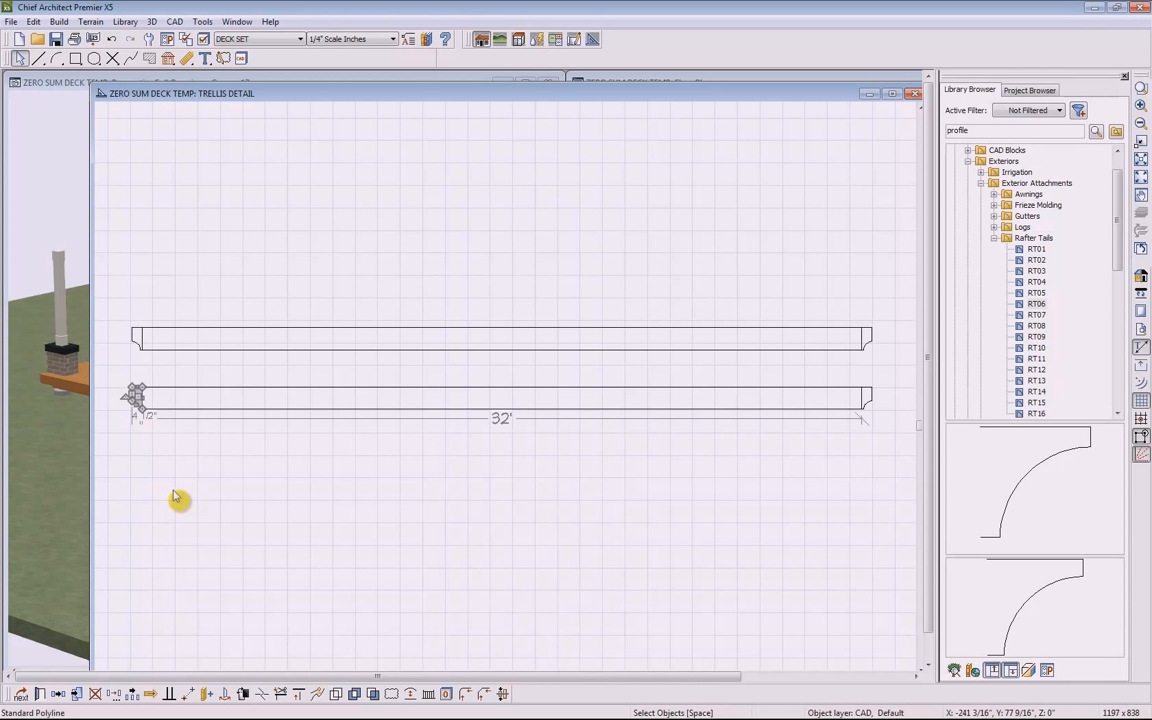
click(175, 497)
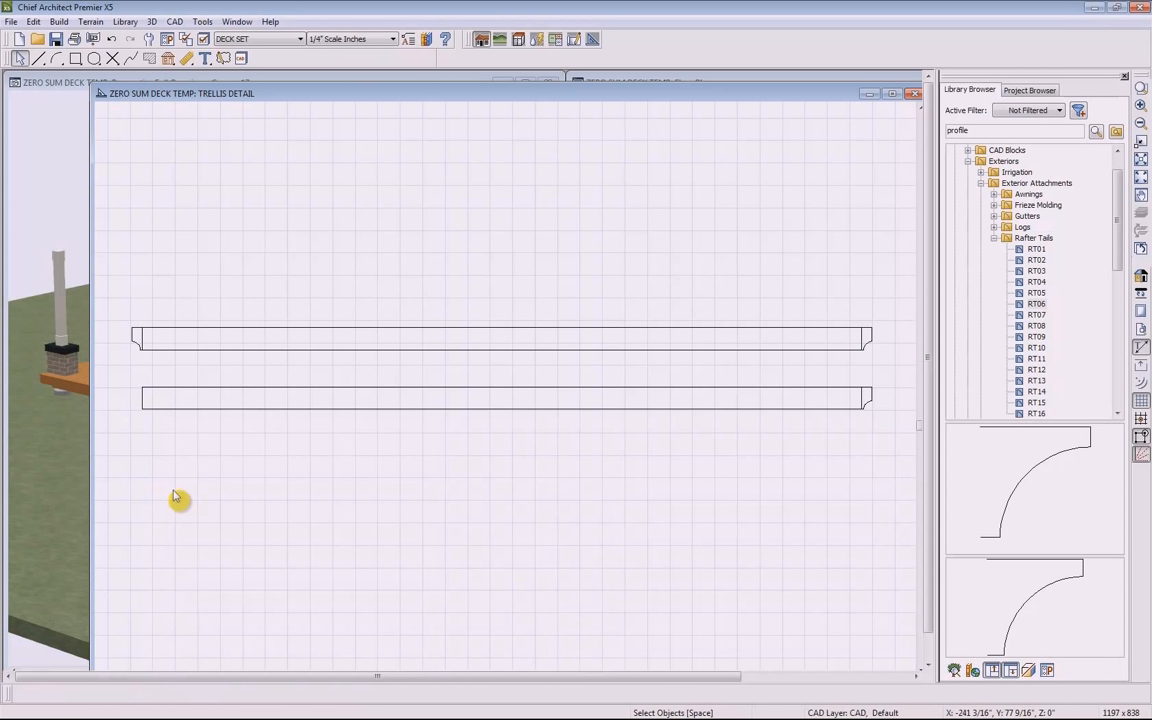
click(143, 401)
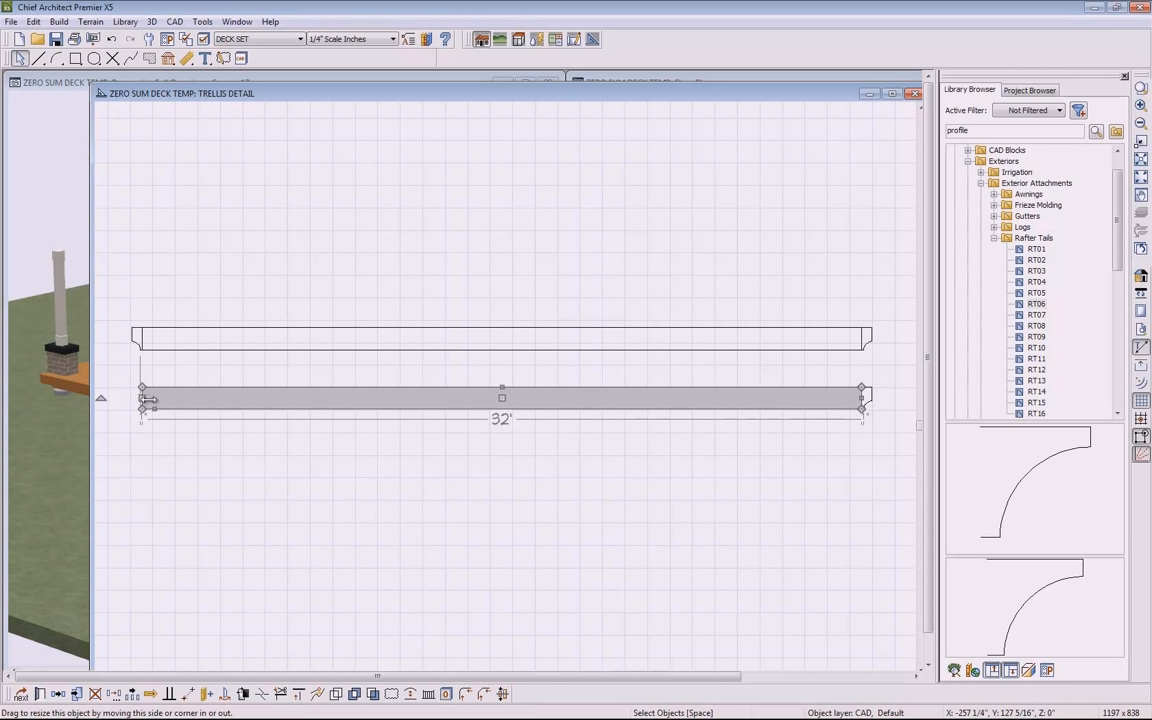
click(502, 421)
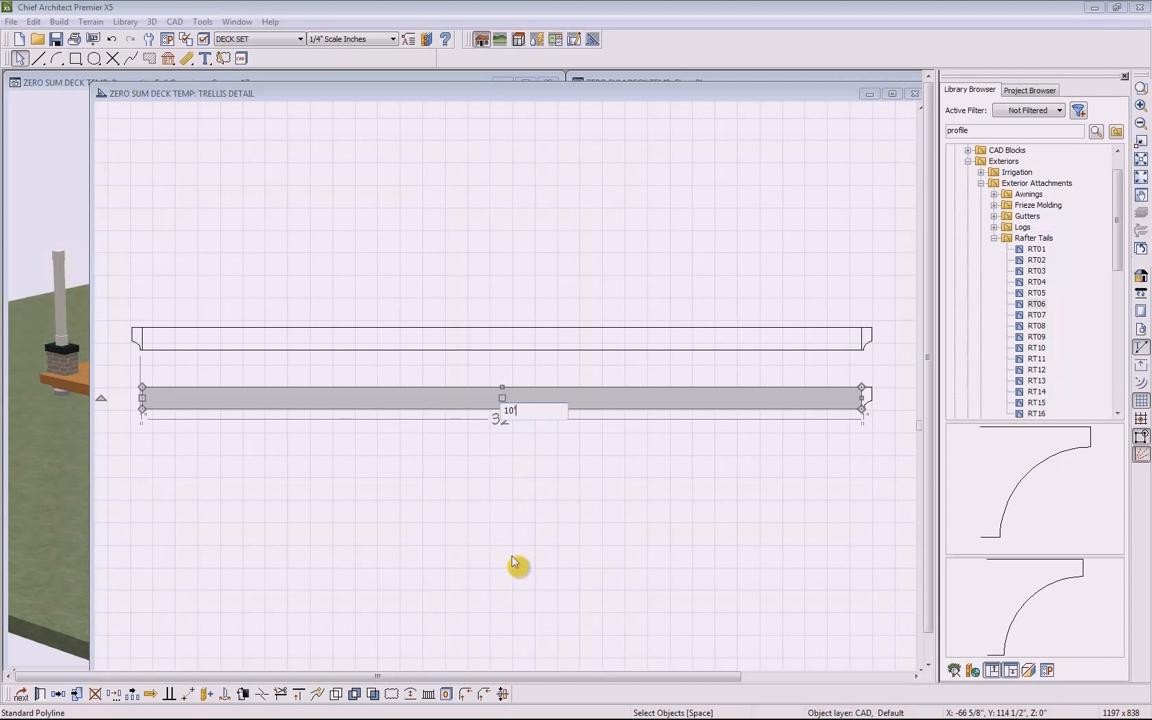
key(Return)
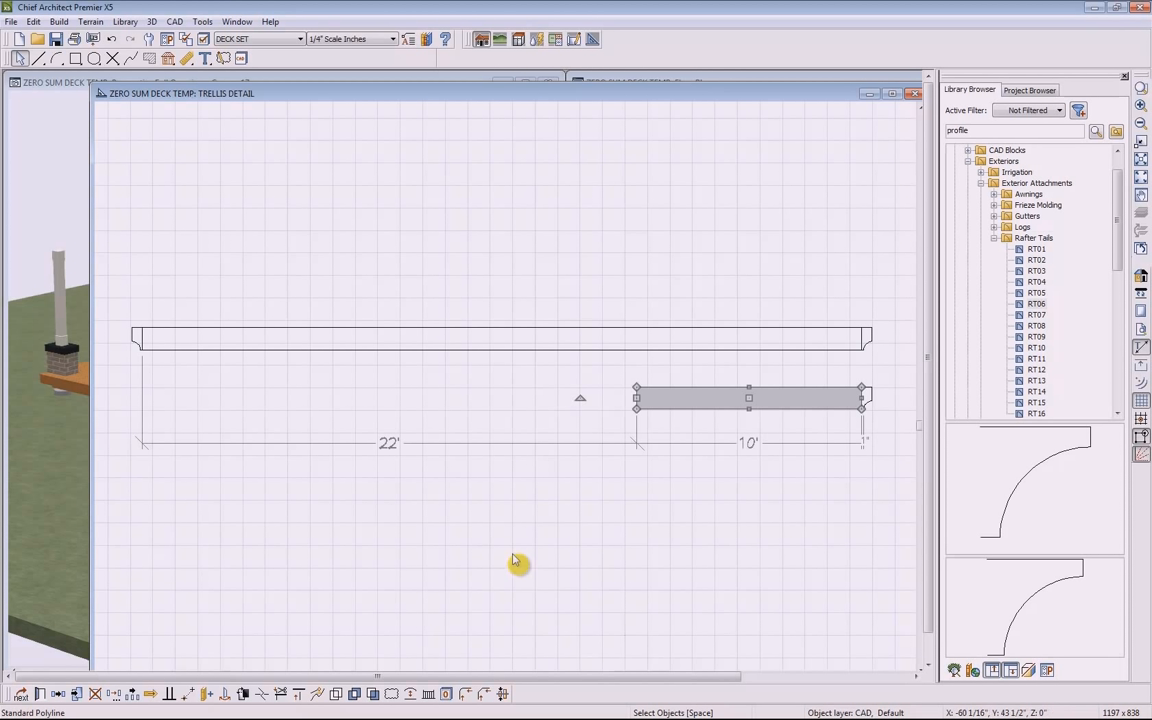
click(514, 564)
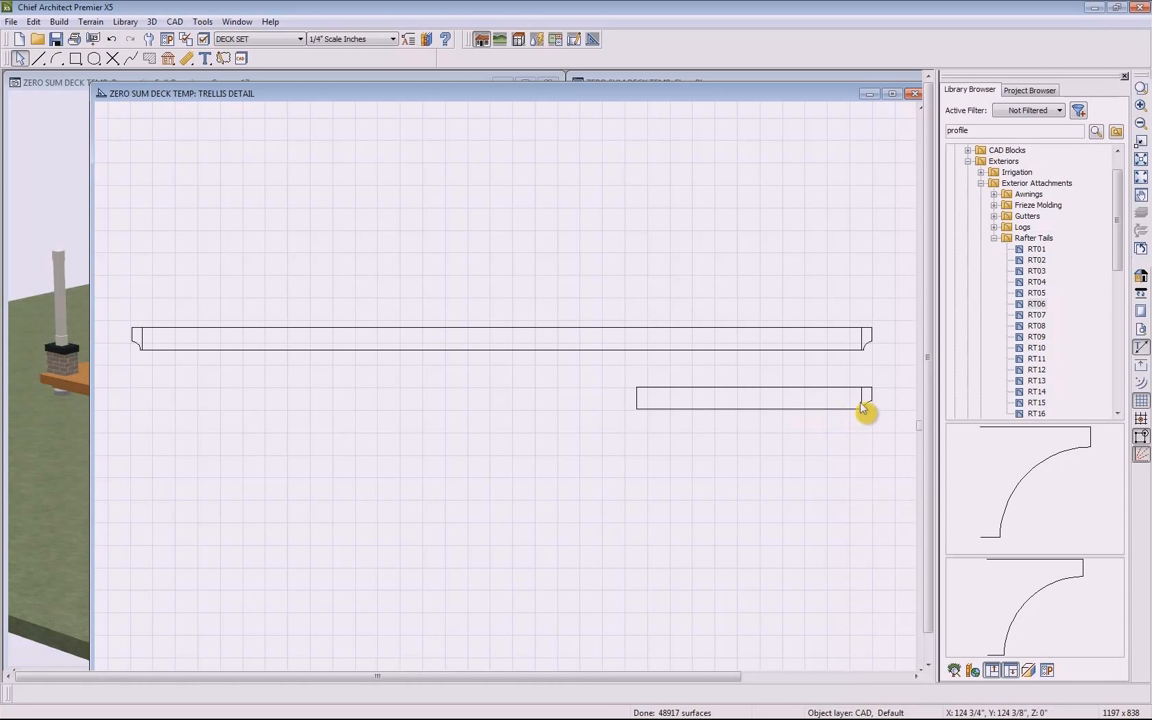
Union the 10' beam with its right rafter tail into one polyline and delete the originals
drag(608, 373, 897, 442)
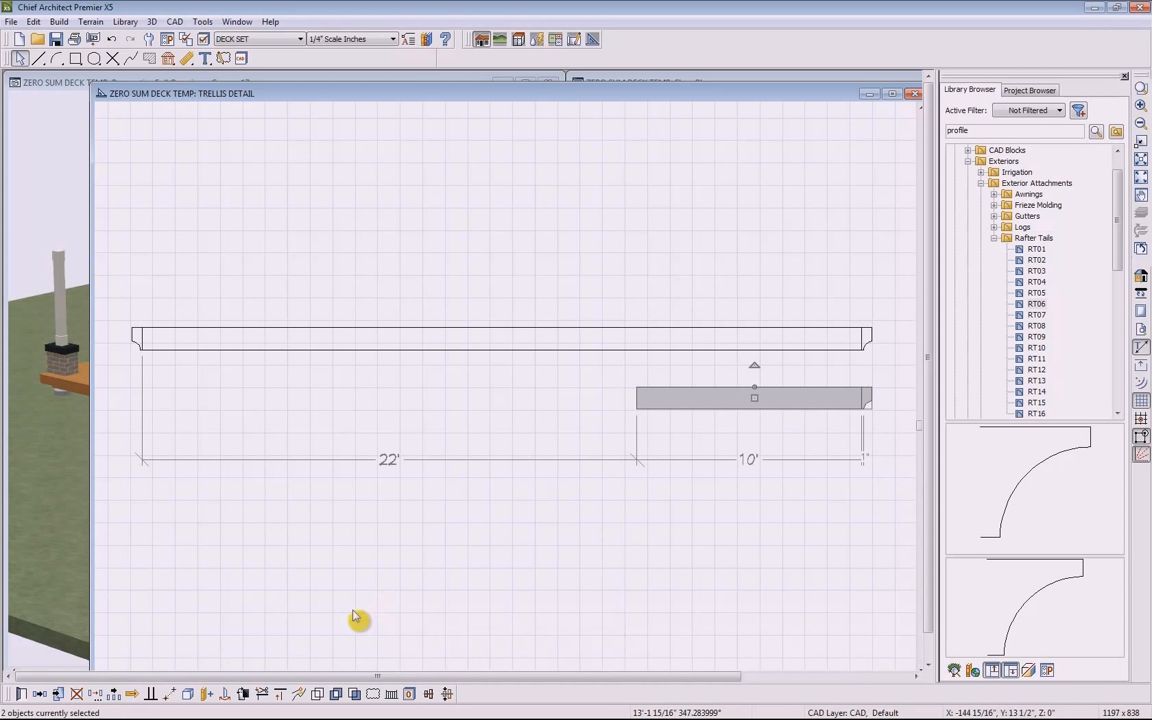
click(317, 694)
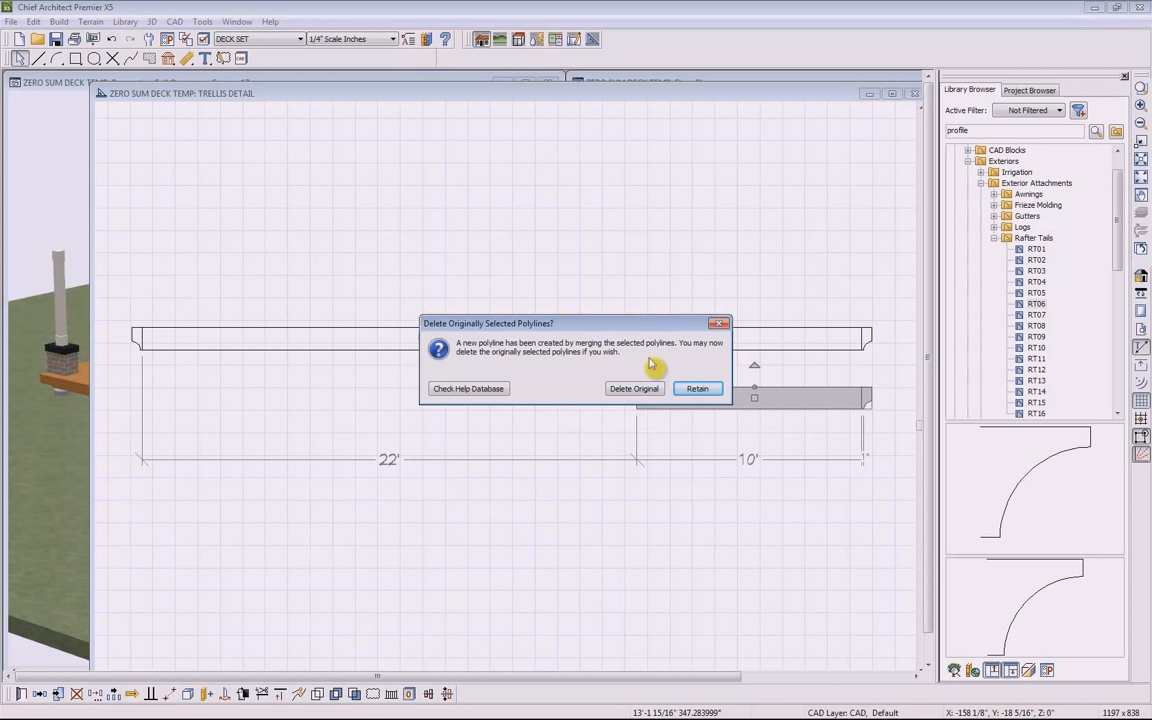
click(634, 392)
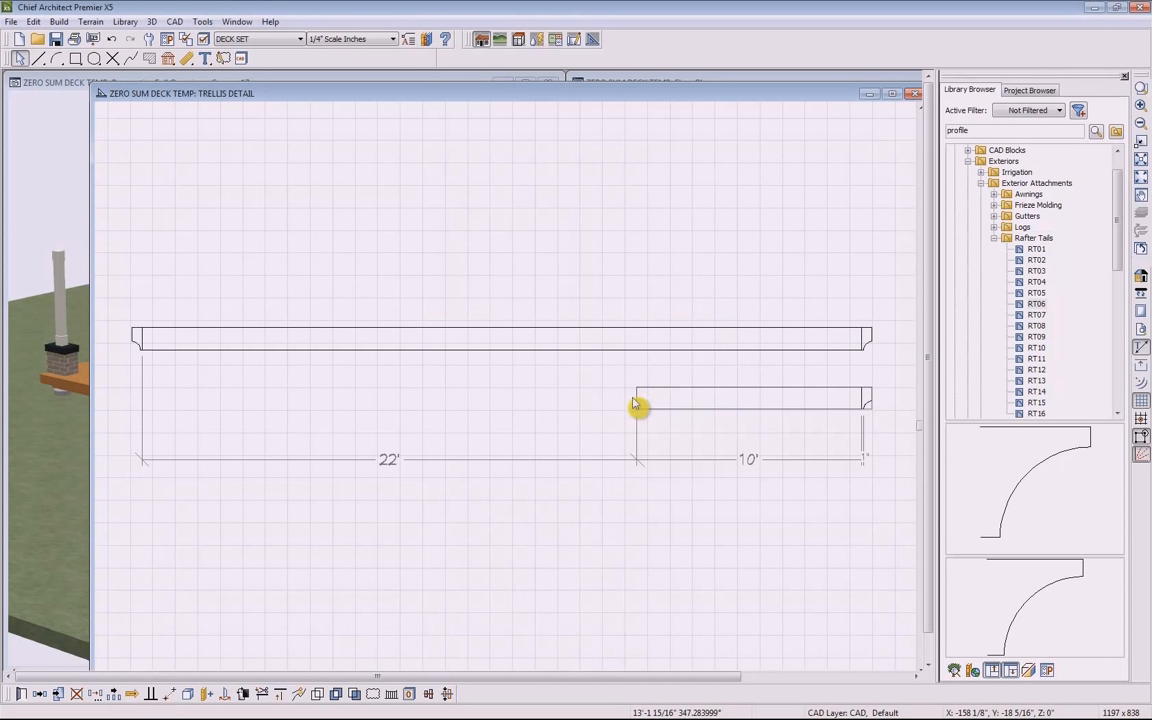
click(571, 509)
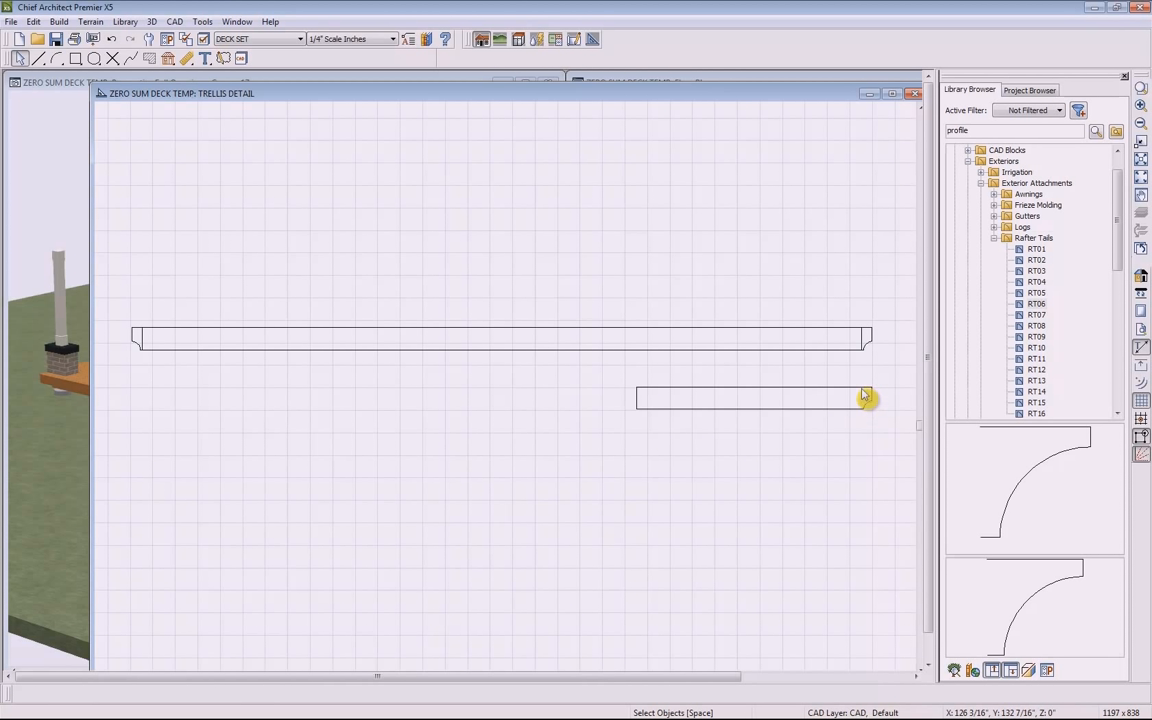
Union the 32' beam with both of its rafter tails into one polyline and delete the originals
drag(105, 297, 902, 372)
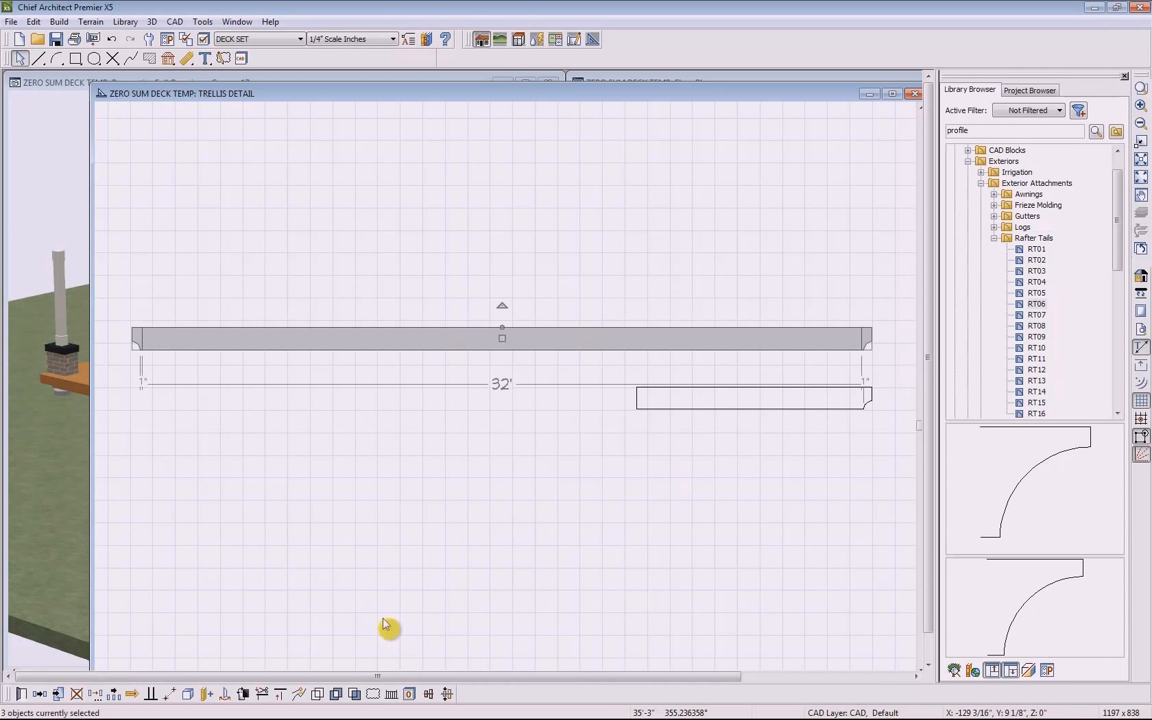
click(316, 697)
click(634, 389)
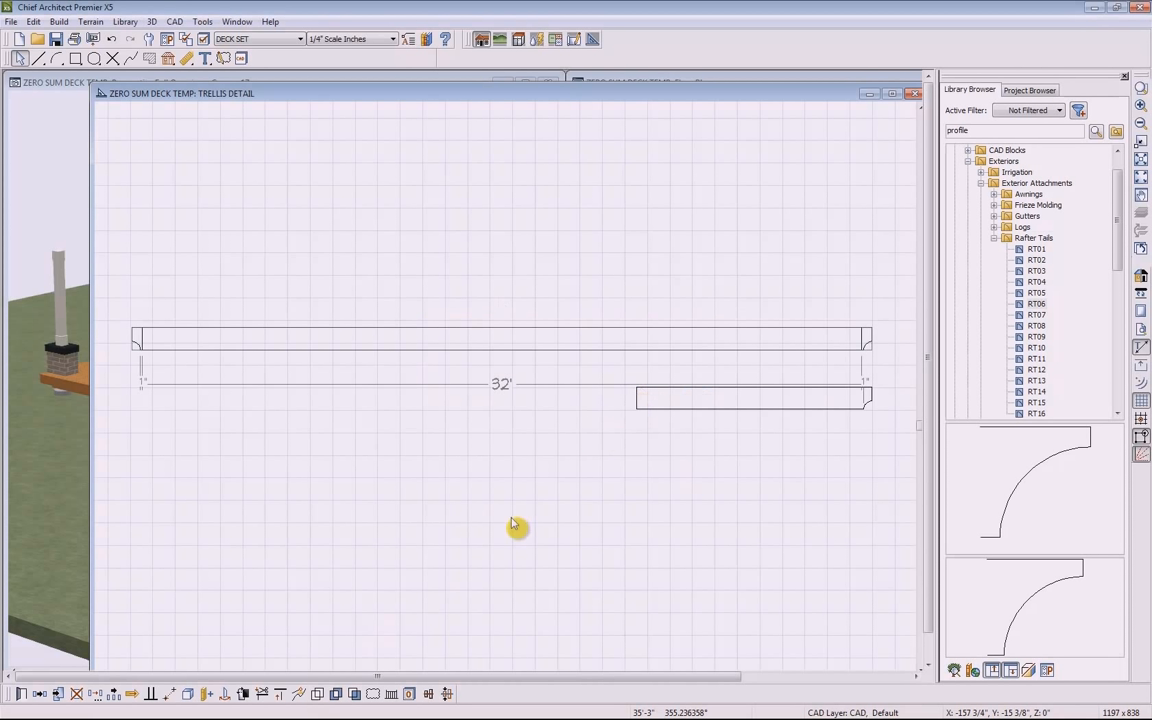
click(770, 492)
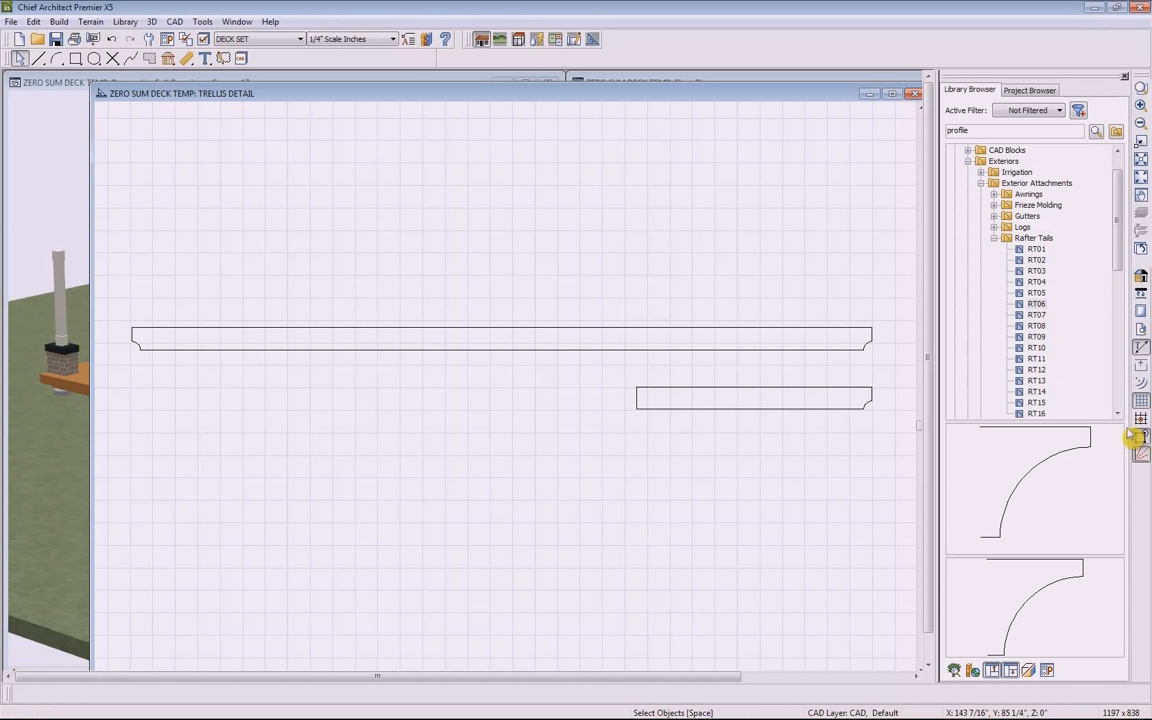
Set the height of the short lower beam to 6" by lowering its long top edge
click(763, 409)
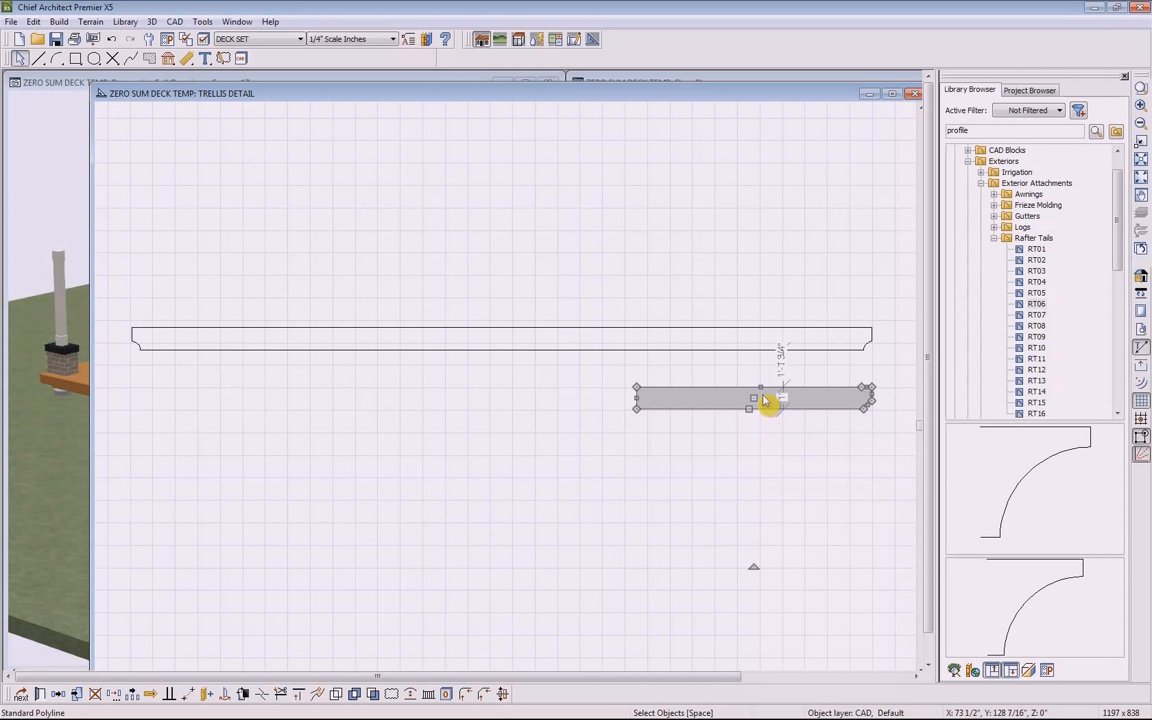
click(782, 399)
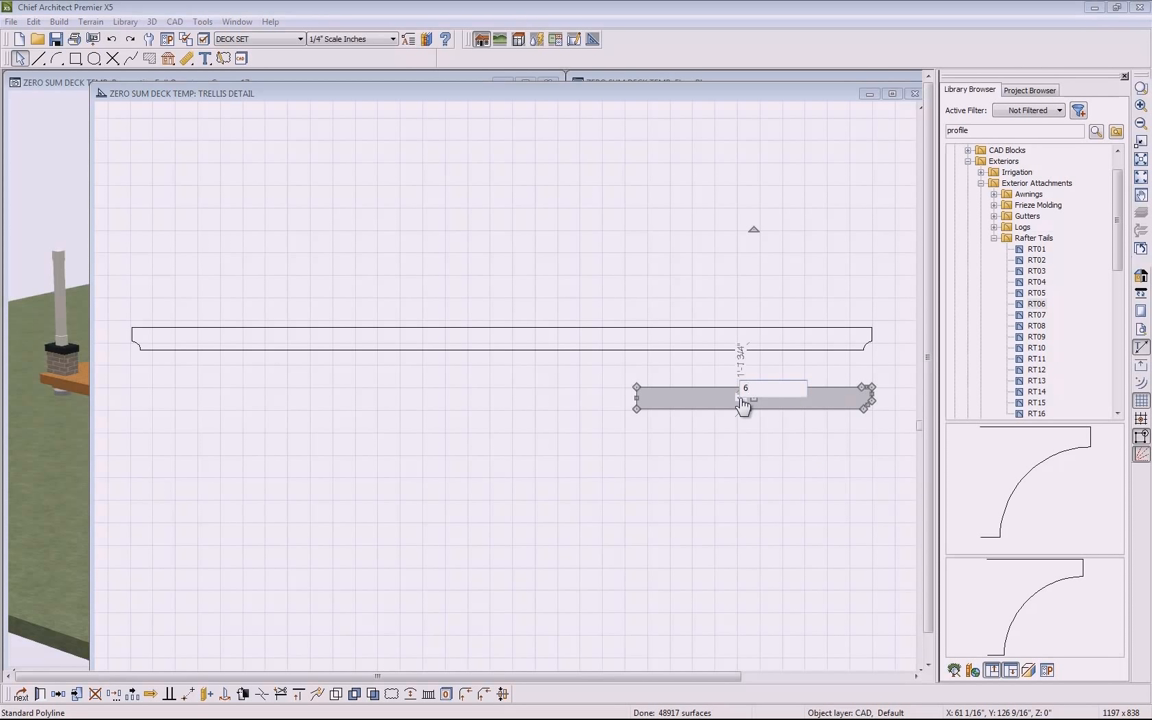
click(745, 404)
key(space)
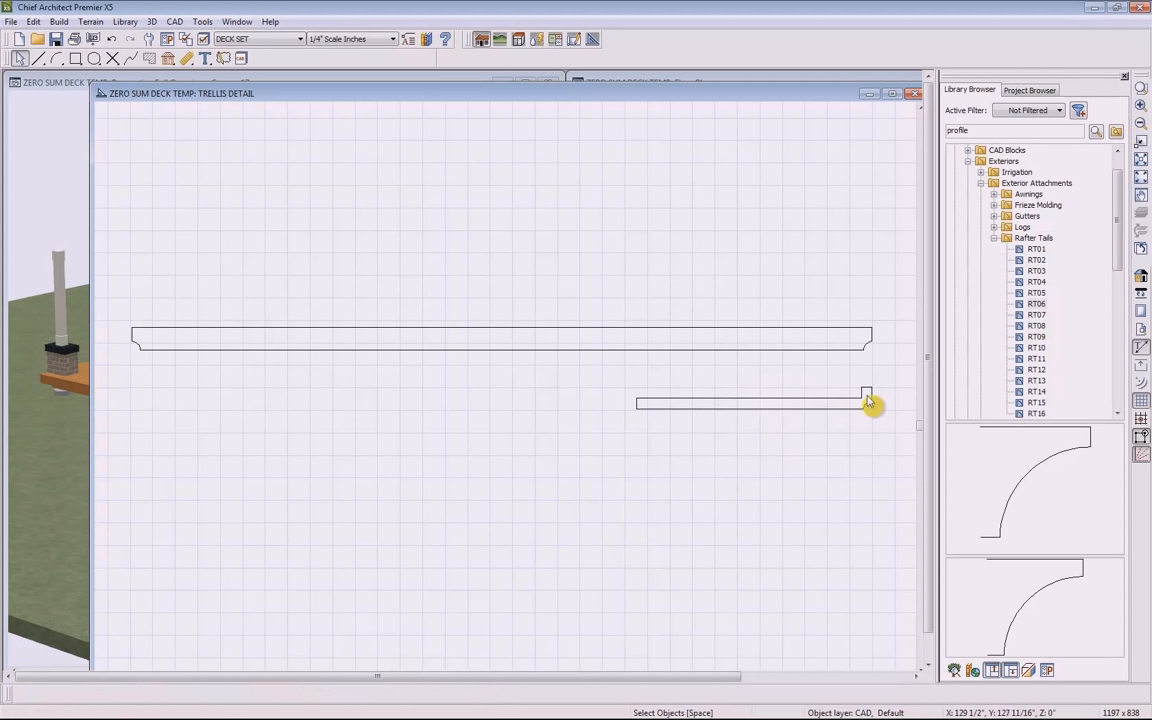
Lower the raised top edge of the short beam's tail end until it is flush with the beam's top edge
click(867, 397)
scroll(867, 397, up, 5)
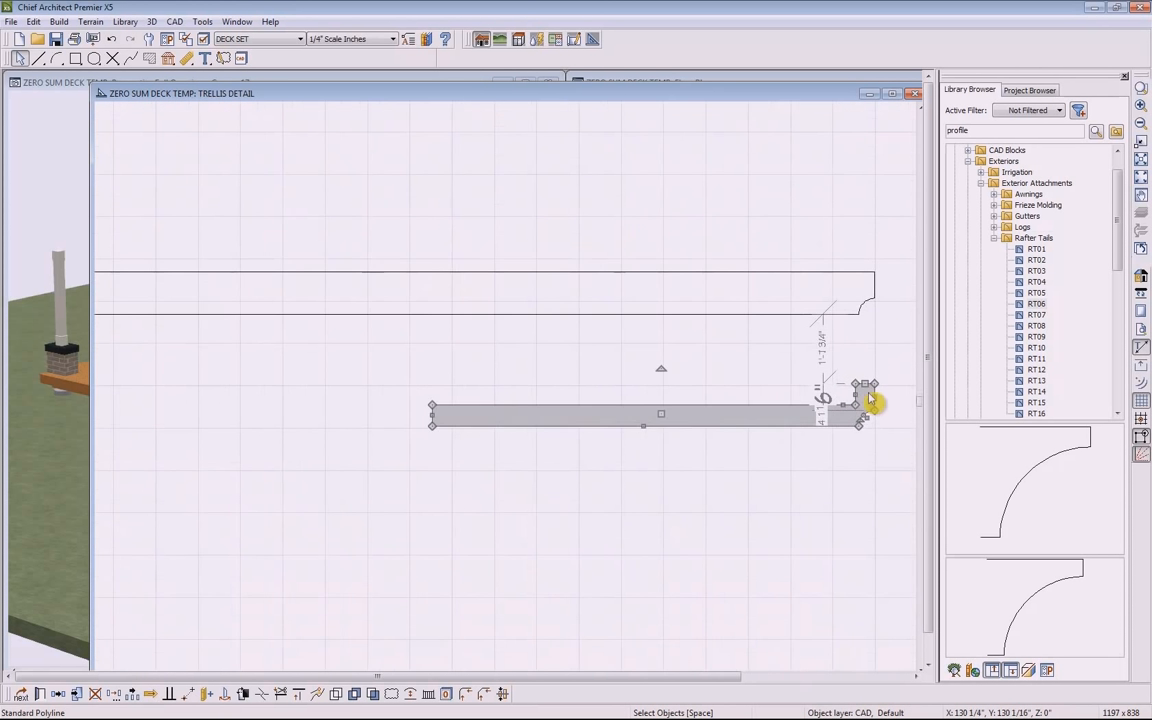
drag(867, 397, 850, 430)
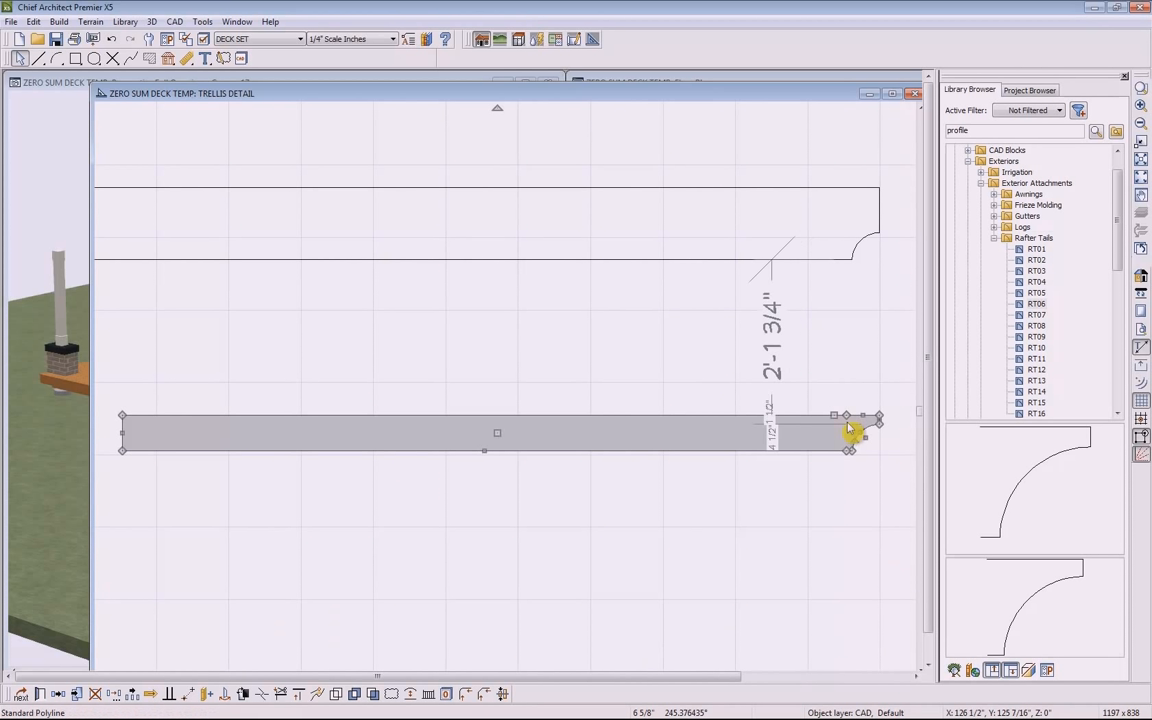
key(Escape)
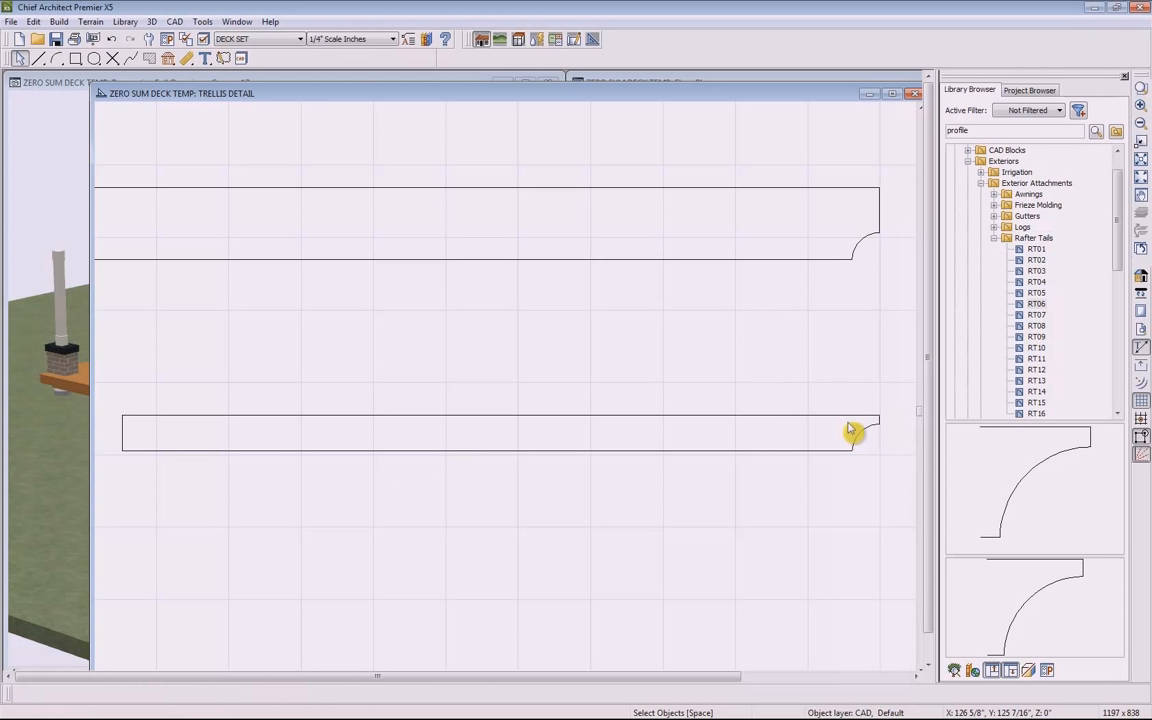
Copy both finished beam profiles together from the trellis detail to the clipboard
scroll(857, 452, down, 6)
scroll(822, 476, down, 1)
middle_drag(797, 494, 771, 443)
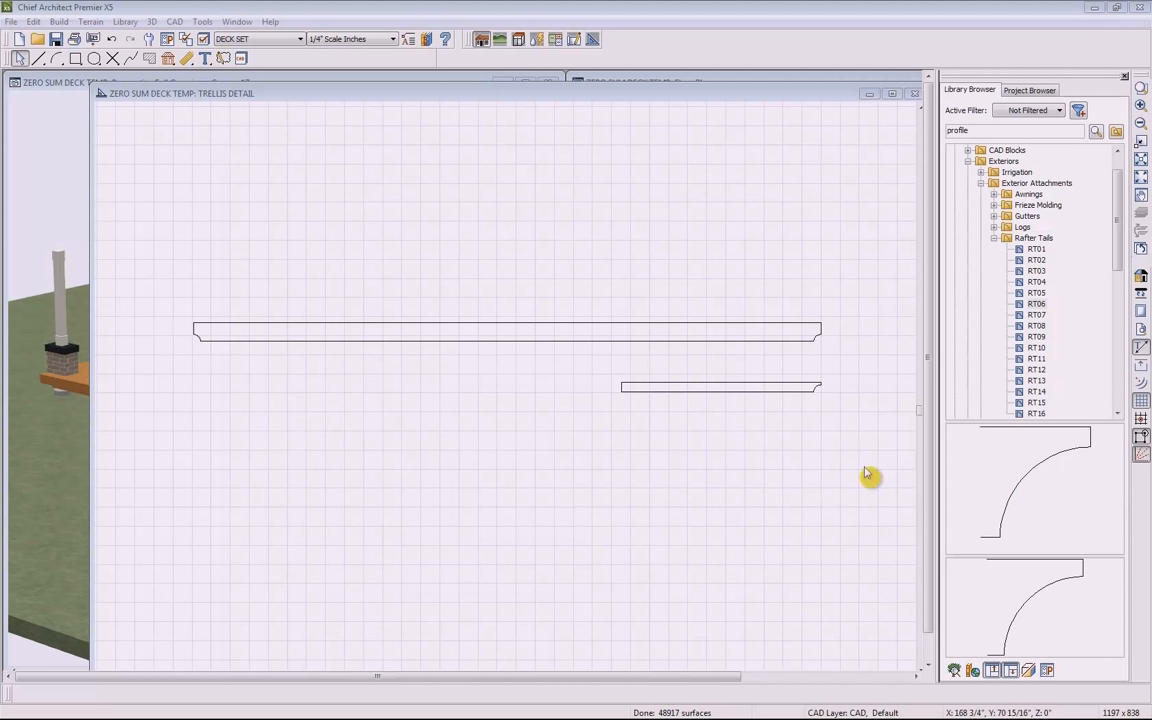
drag(166, 265, 879, 447)
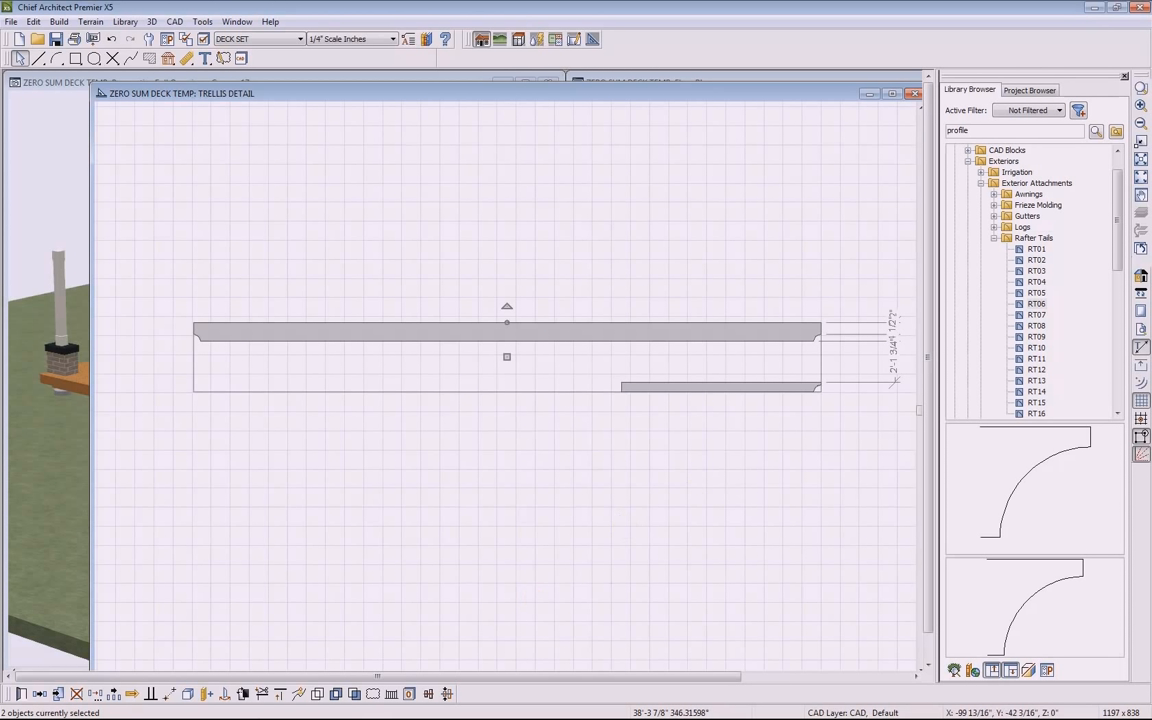
click(36, 694)
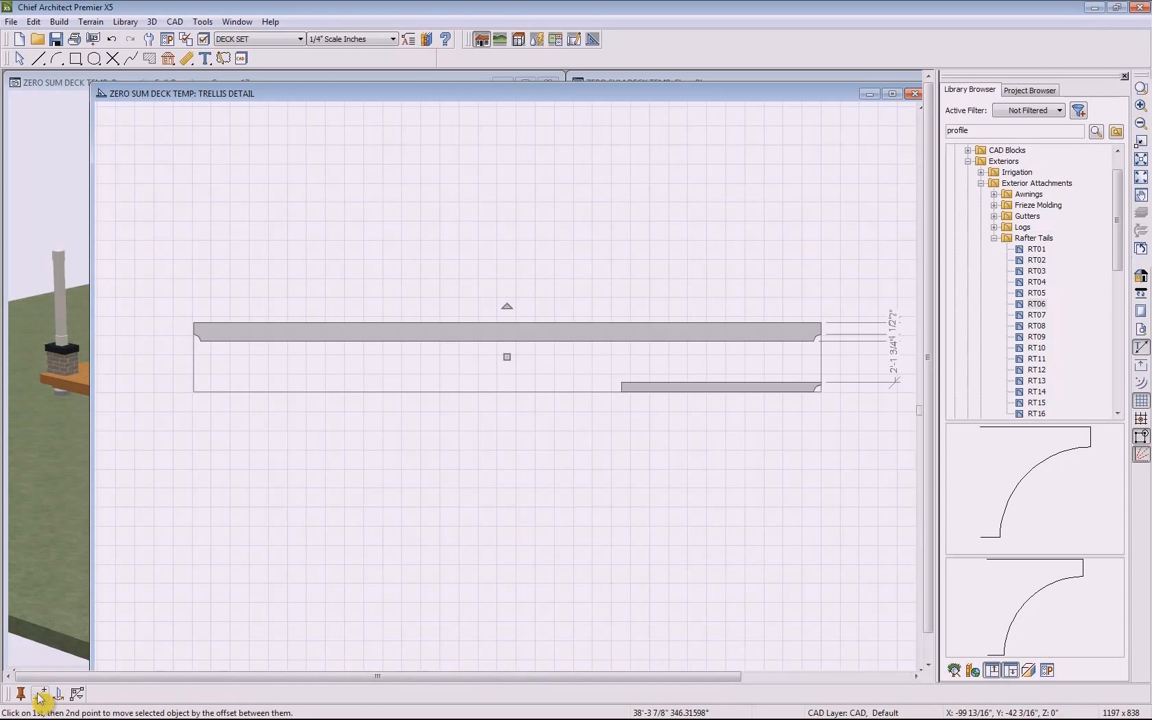
Switch from the trellis detail to the maximized floor plan and create a cross section/elevation view facing the deck side of the house
click(870, 96)
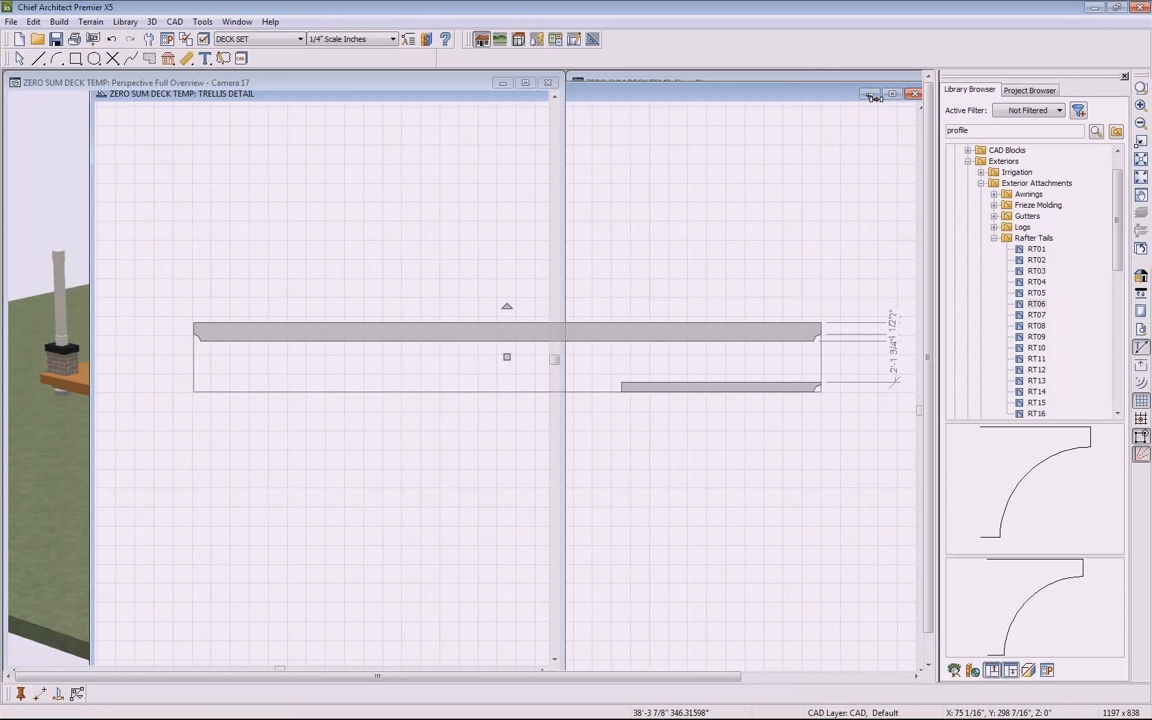
click(795, 90)
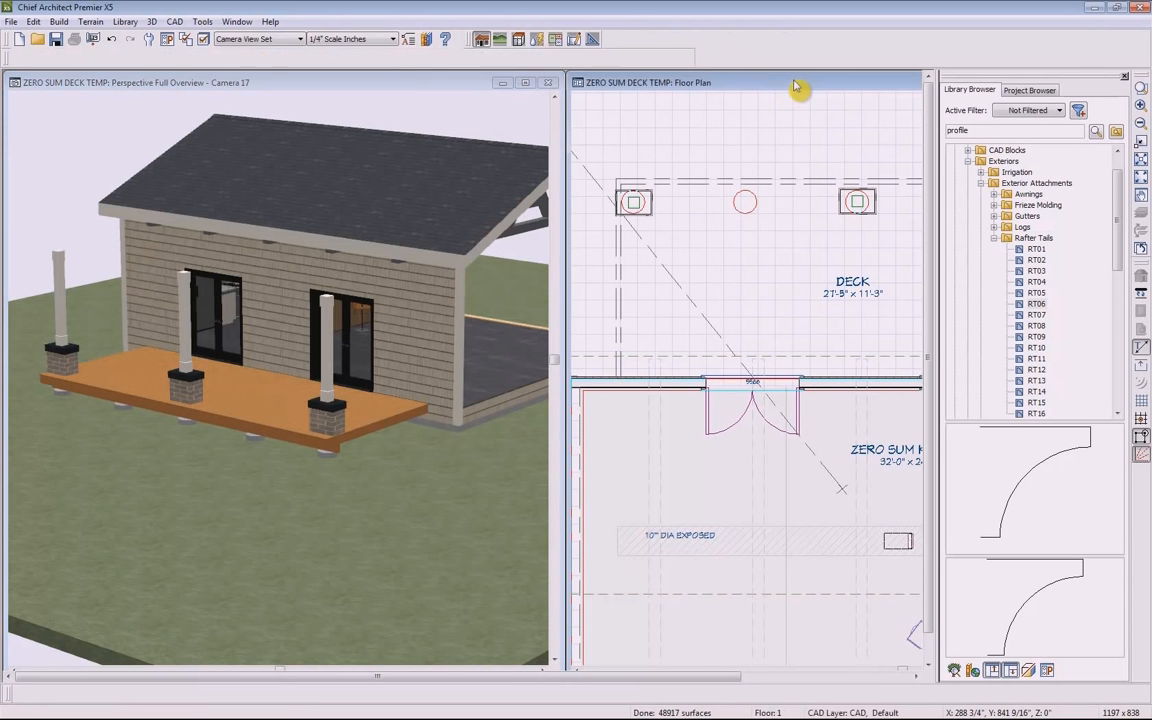
double_click(840, 90)
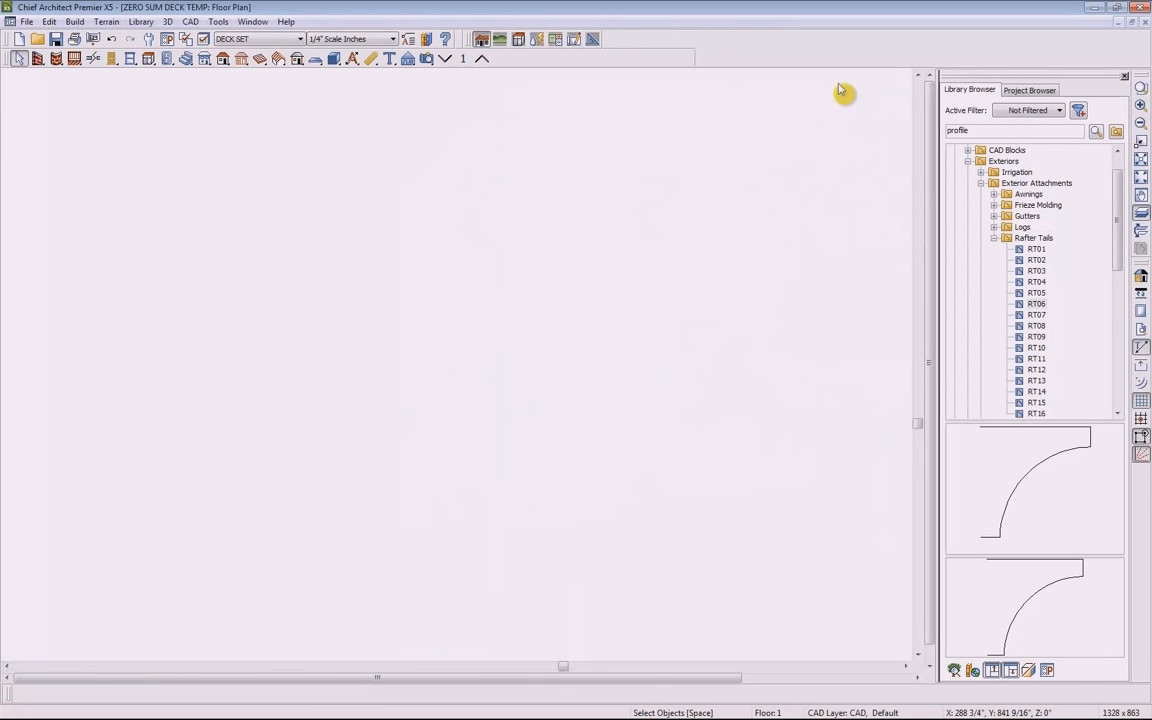
scroll(533, 374, down, 5)
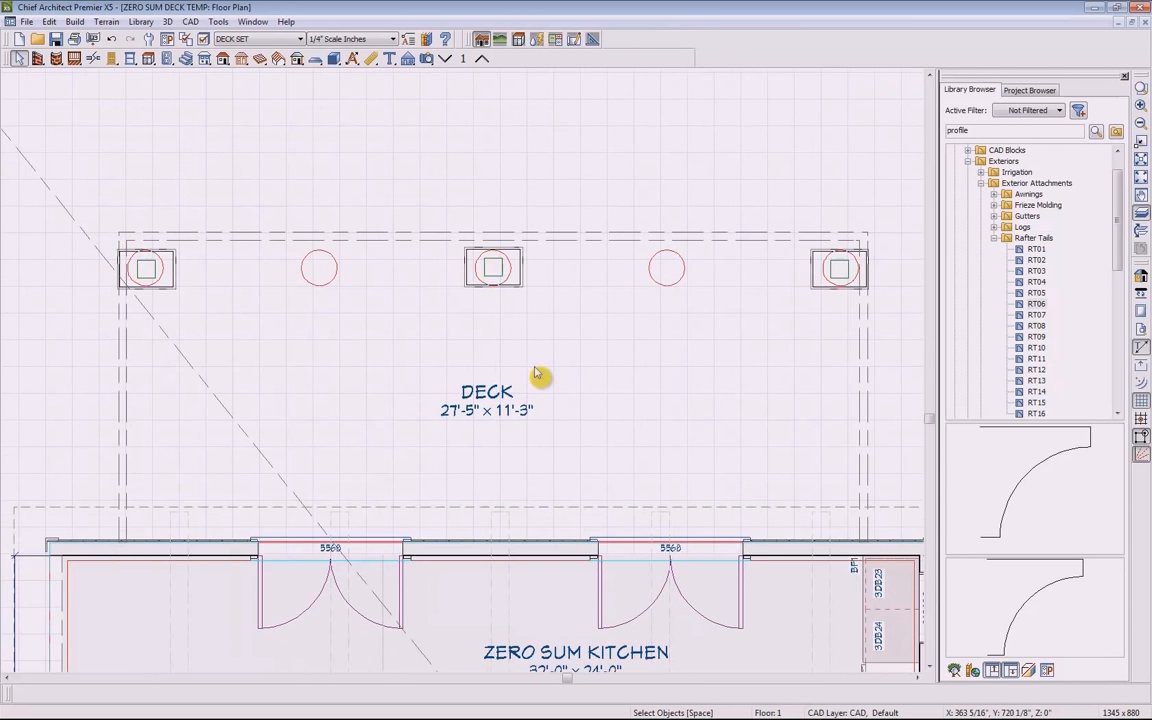
middle_drag(646, 411, 586, 378)
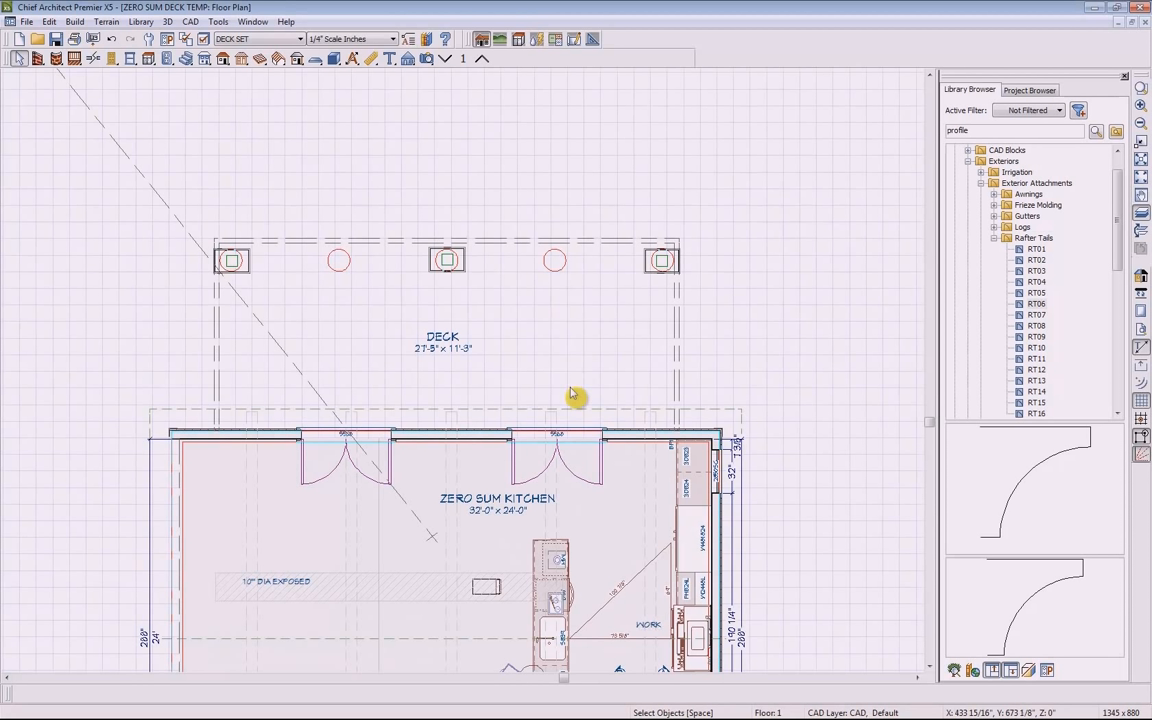
click(409, 60)
drag(466, 104, 470, 195)
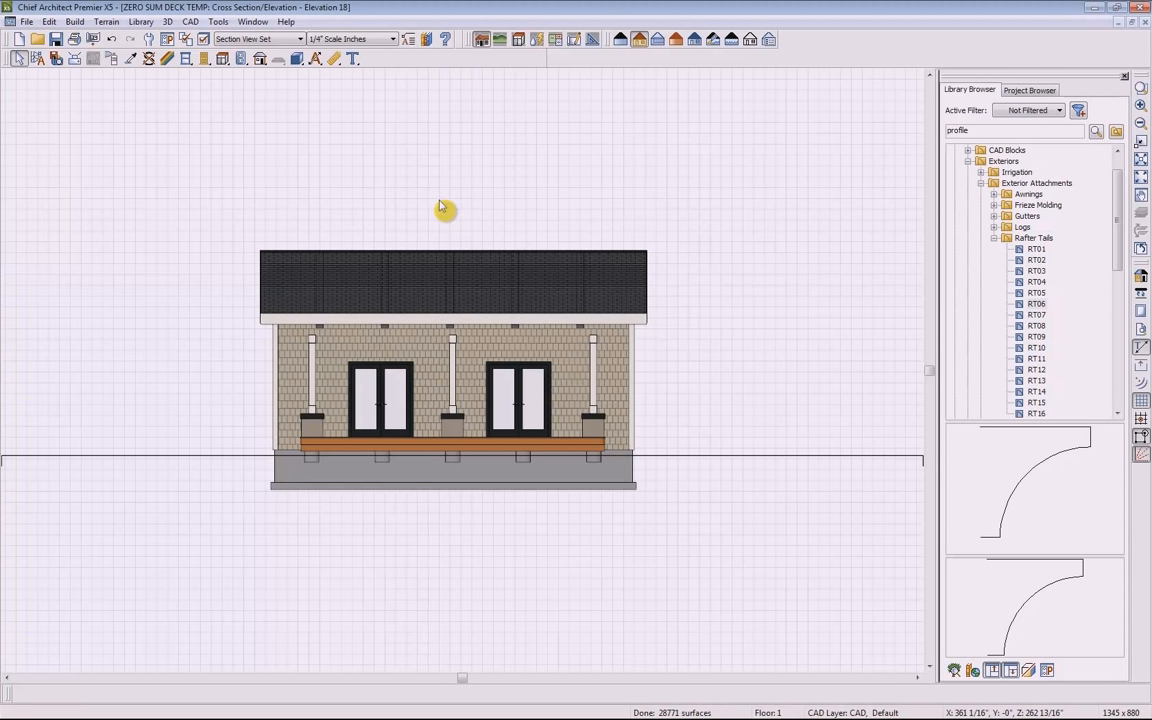
Paste both beam profiles into the elevation view, in the empty space to the upper left of the house
click(49, 22)
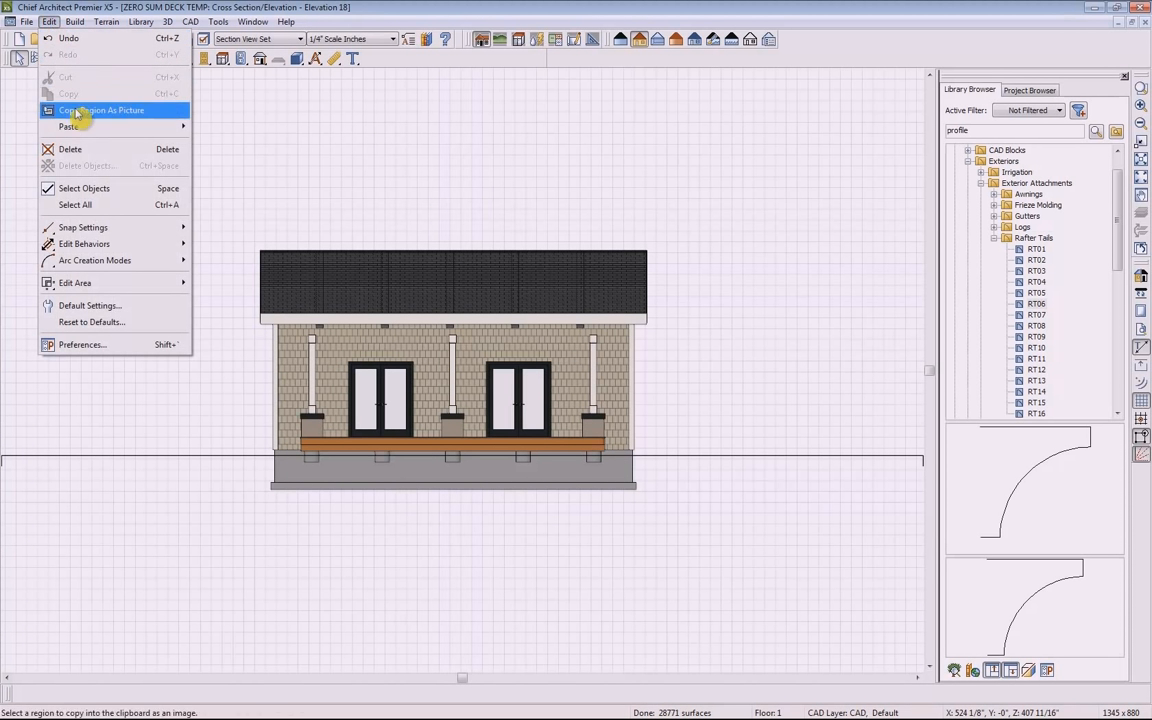
mouse_move(77, 127)
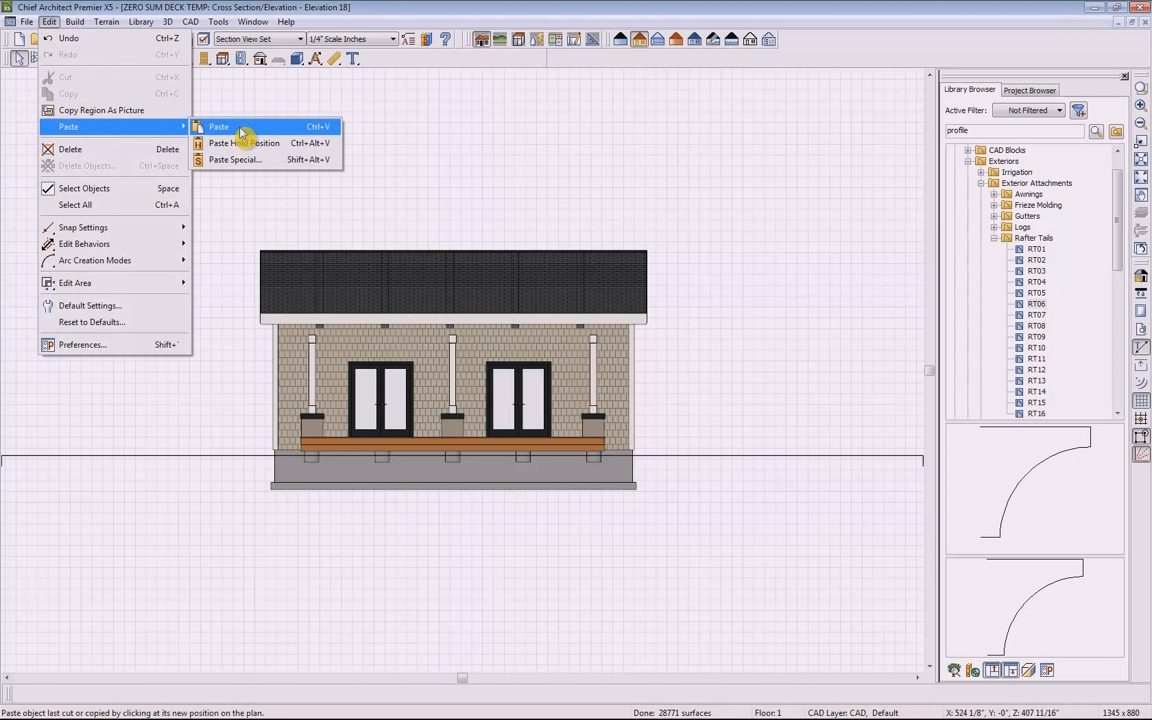
click(241, 130)
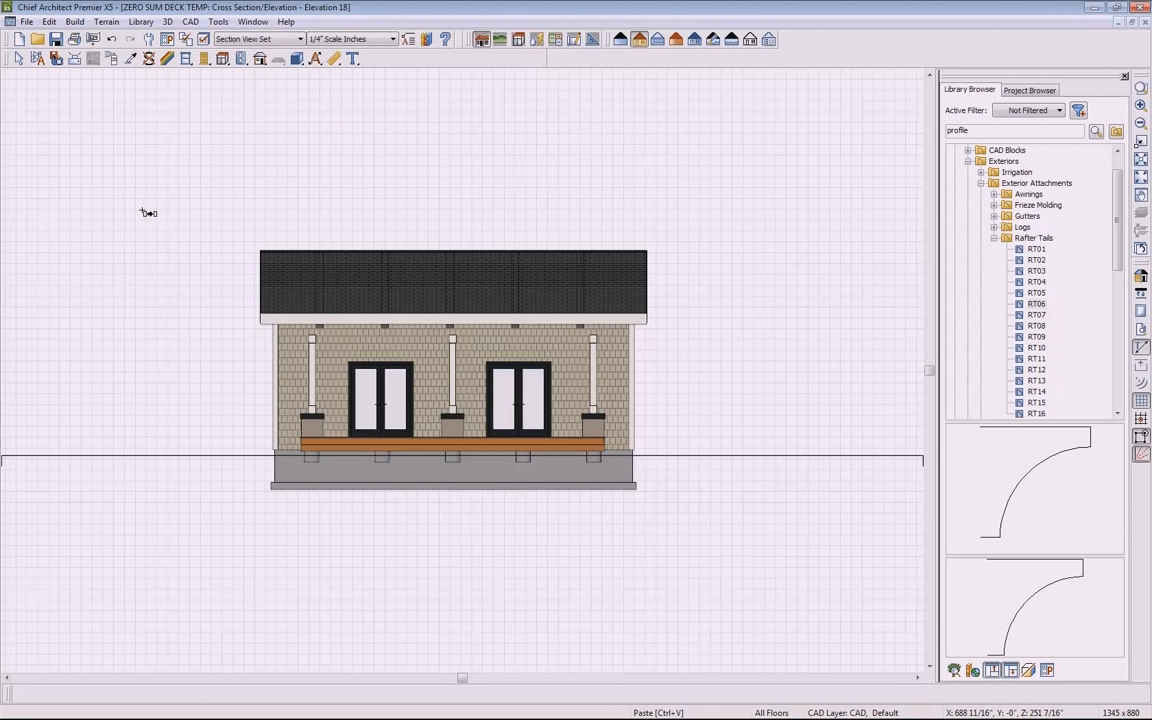
middle_drag(159, 226, 284, 264)
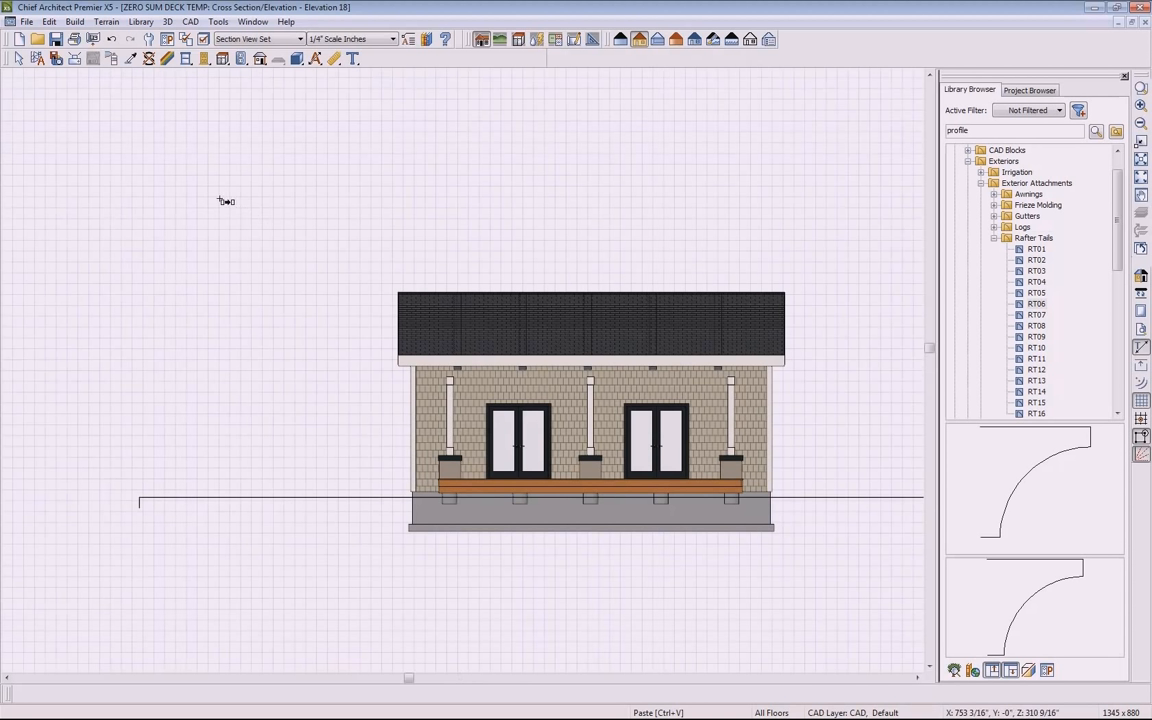
click(220, 281)
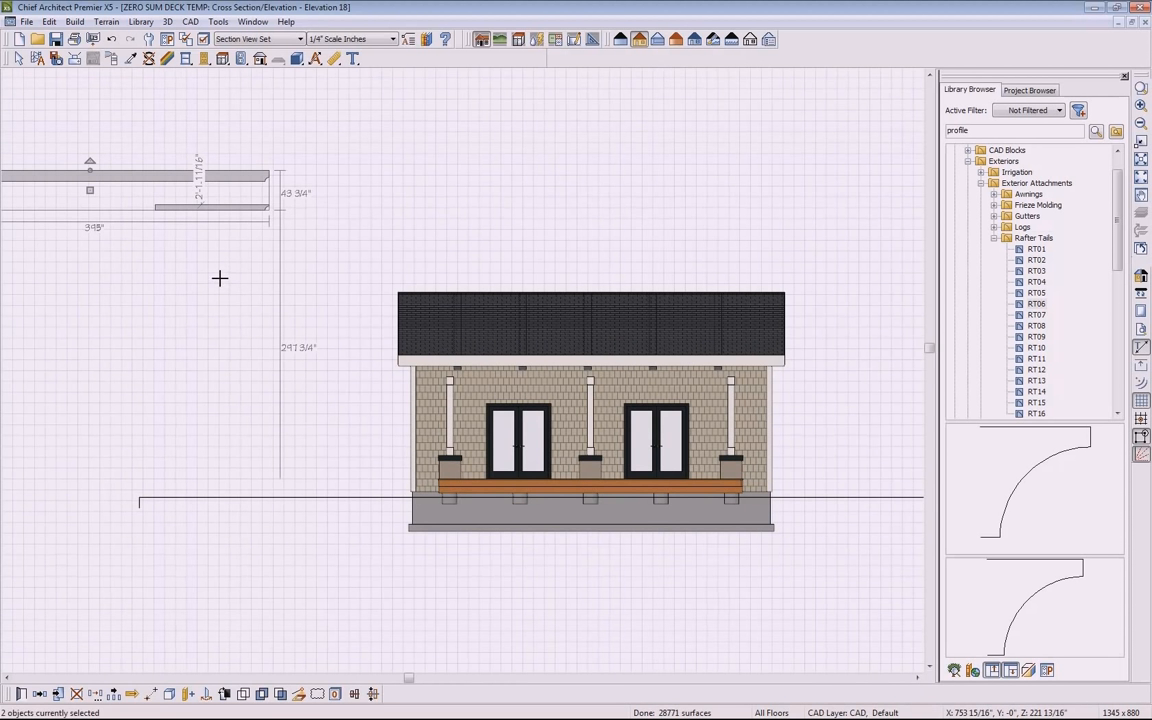
click(223, 283)
Convert both pasted beam profiles together into polyline solids with a thickness of 6 inches
middle_drag(224, 251, 352, 270)
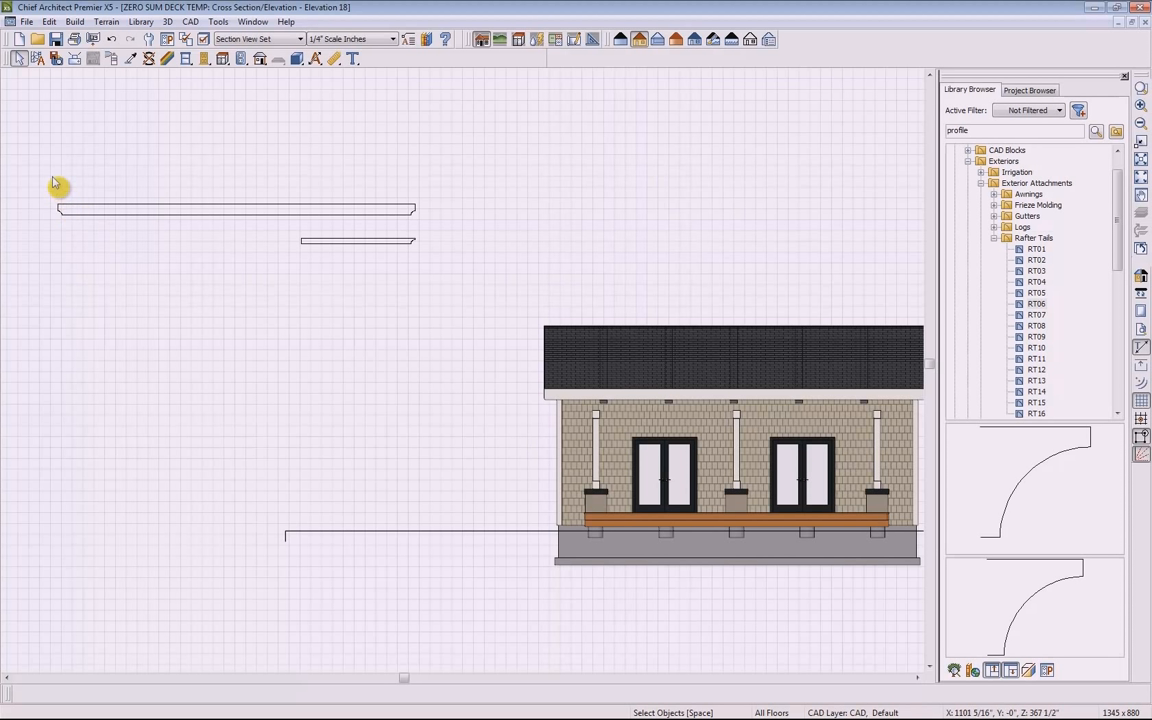
drag(41, 173, 445, 282)
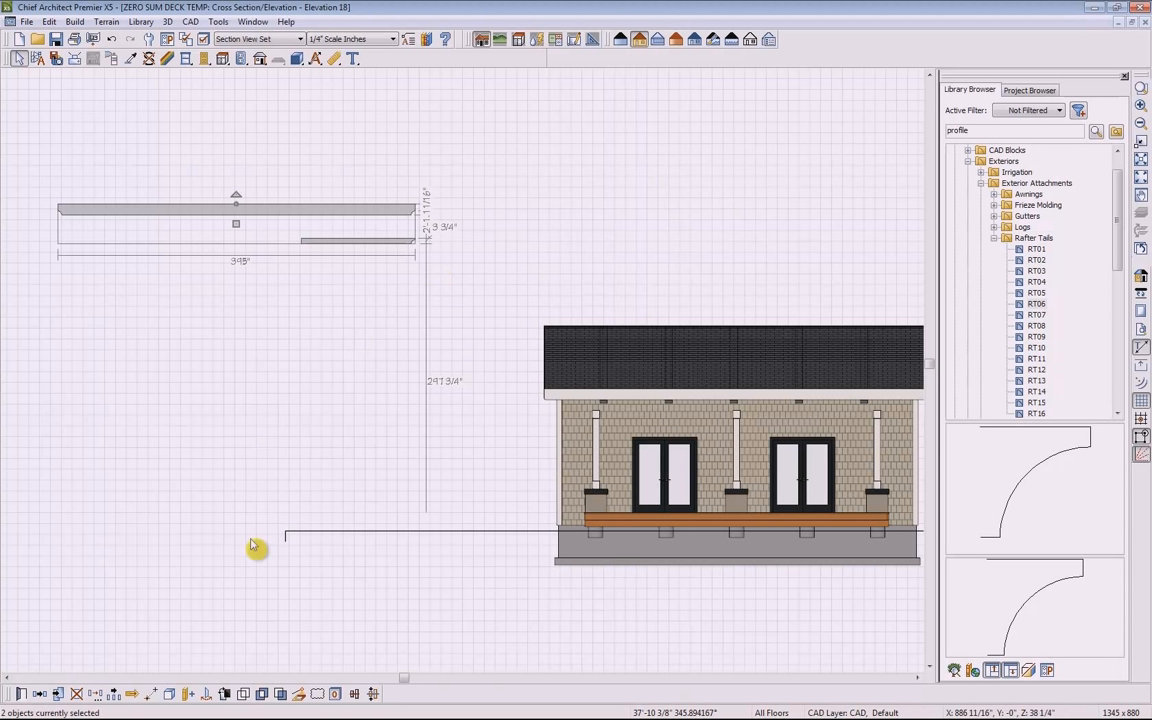
click(299, 695)
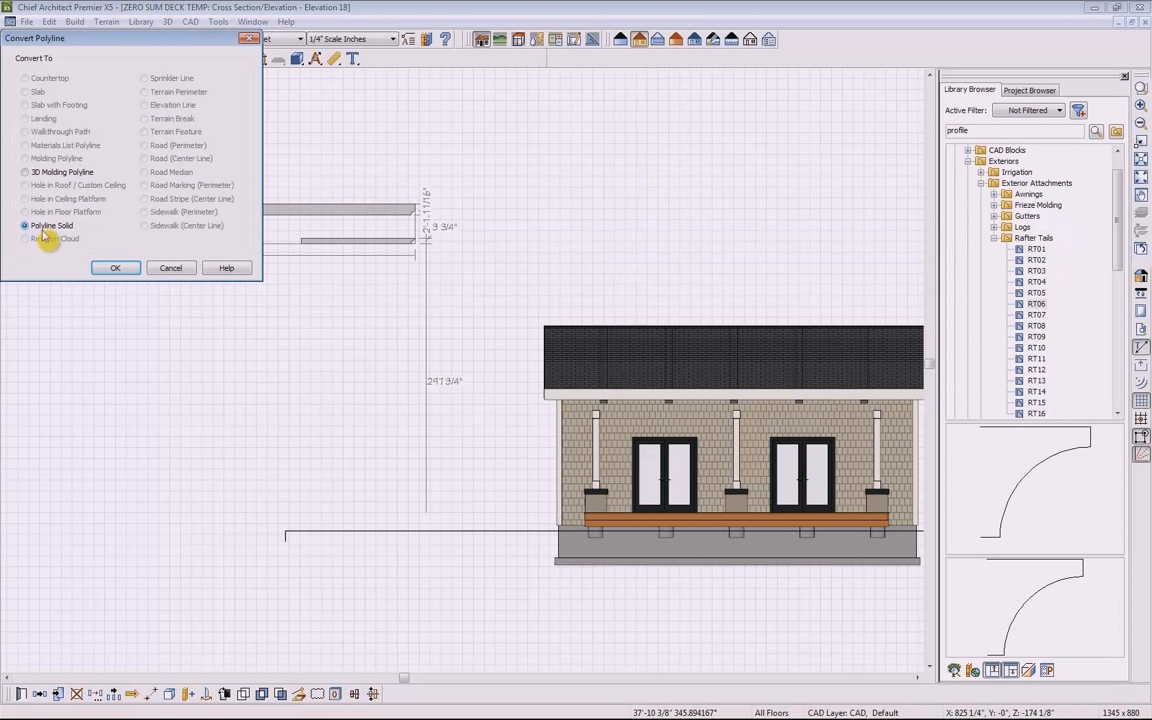
click(115, 268)
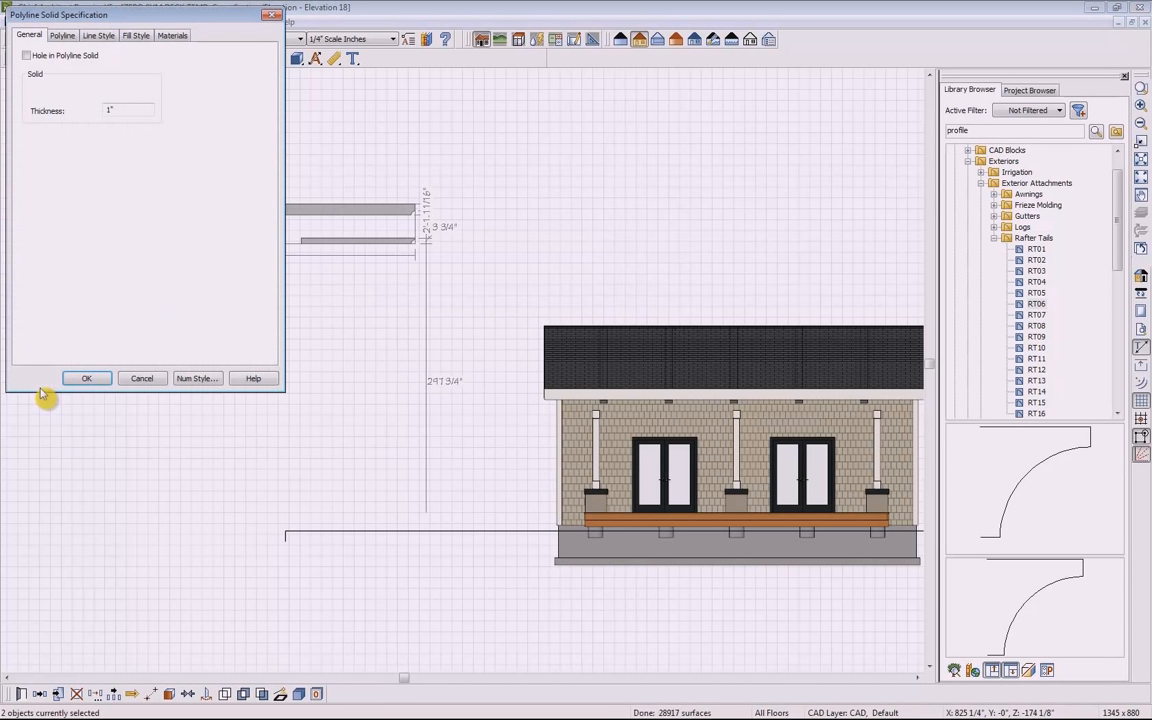
double_click(123, 107)
text(6)
click(88, 379)
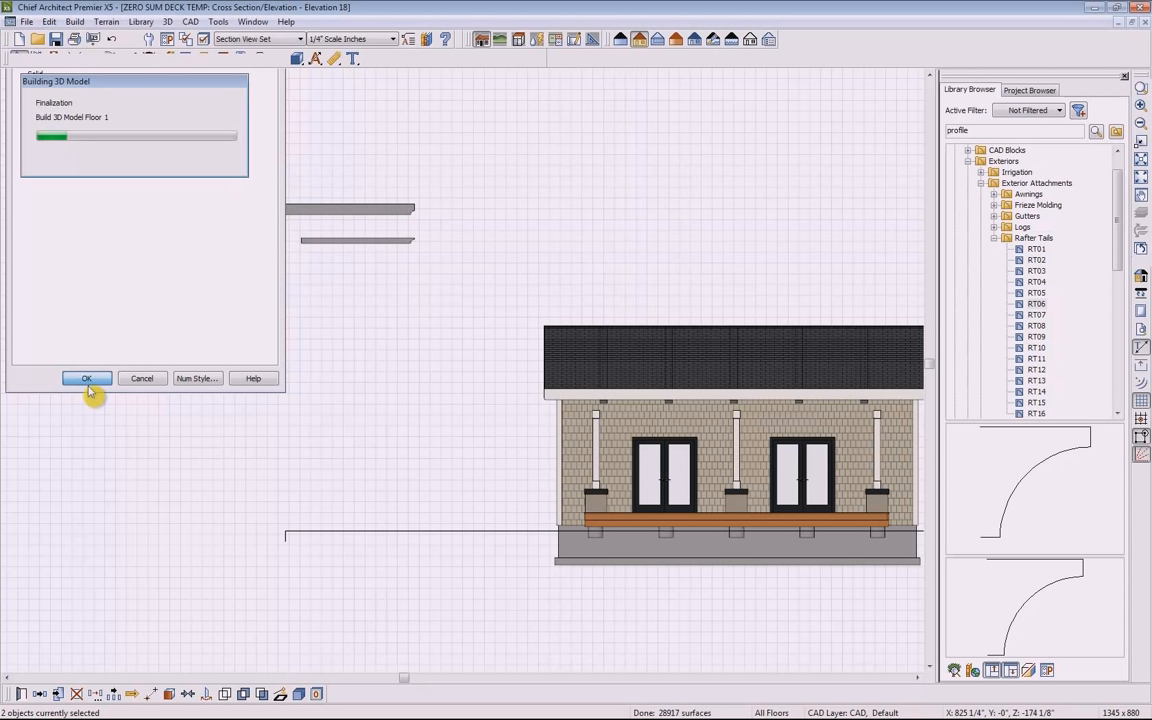
Set the short beam solid's thickness to 3 inches
double_click(367, 247)
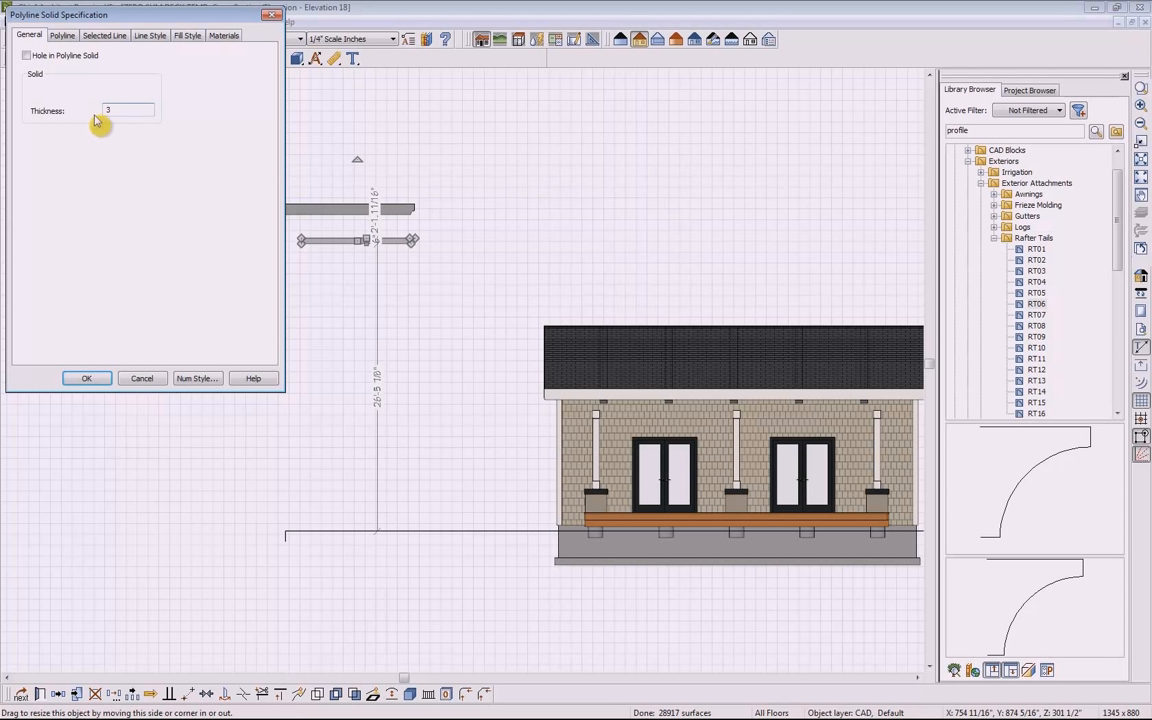
click(86, 378)
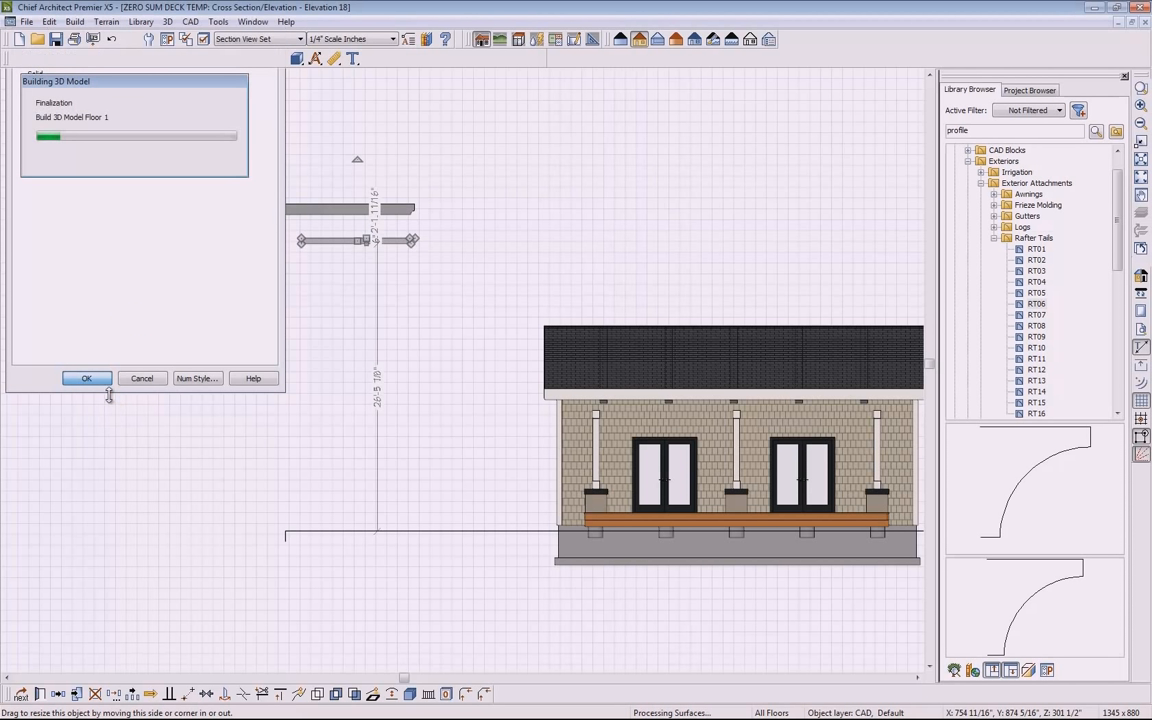
key(Escape)
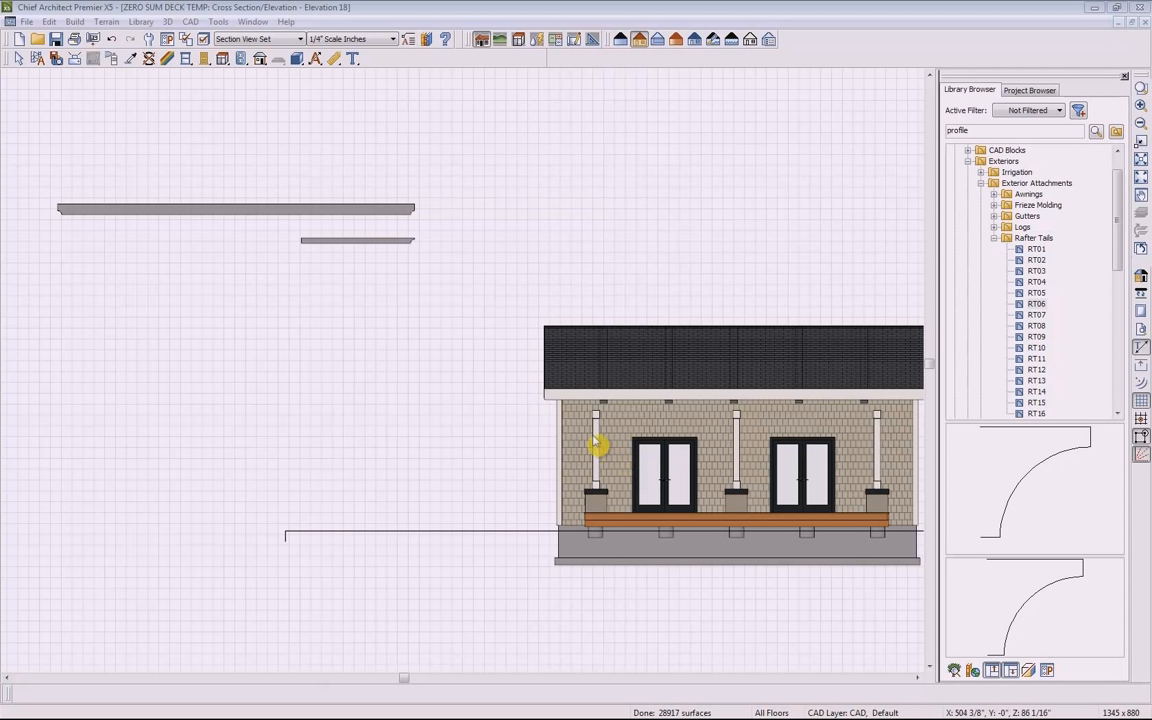
Move the short beam to just below the roof eave at the house's left end and the long beam directly beneath it, spanning the posts
click(378, 241)
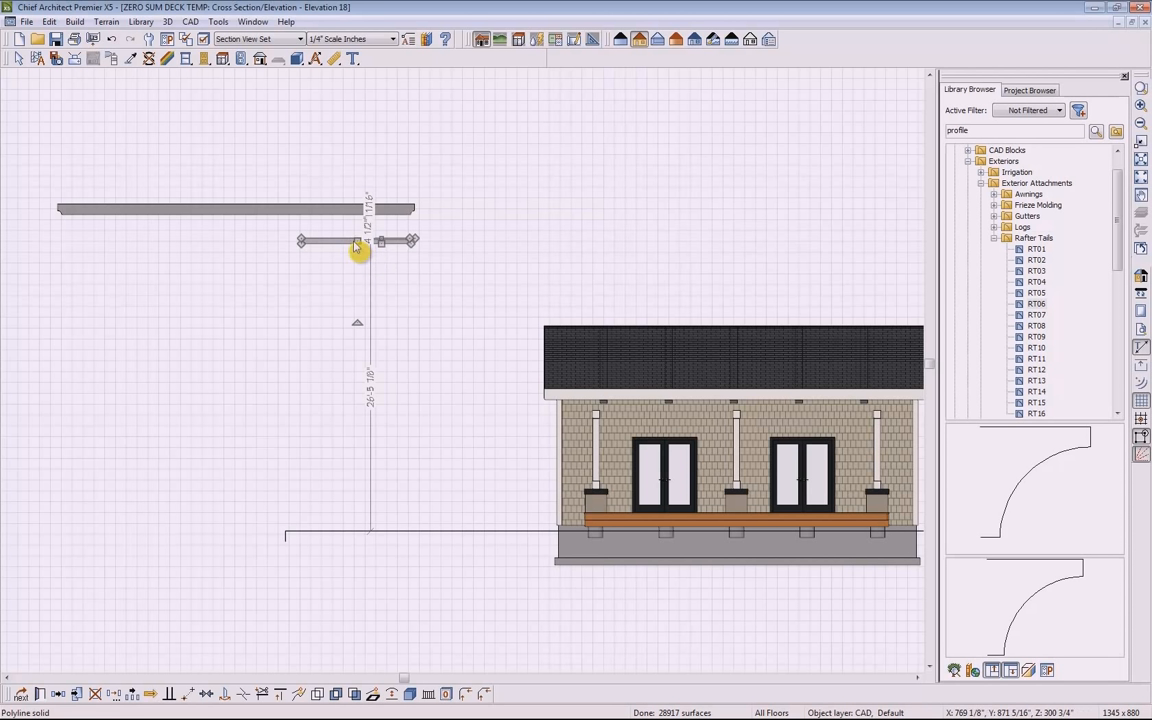
drag(358, 241, 528, 402)
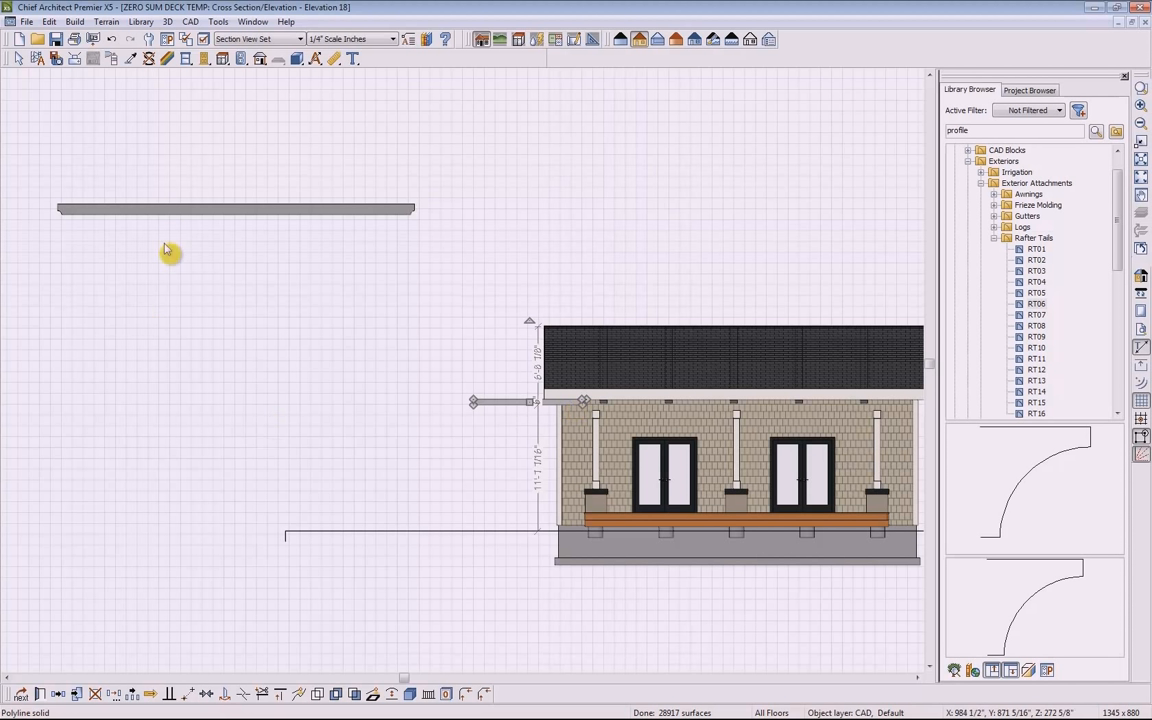
click(240, 208)
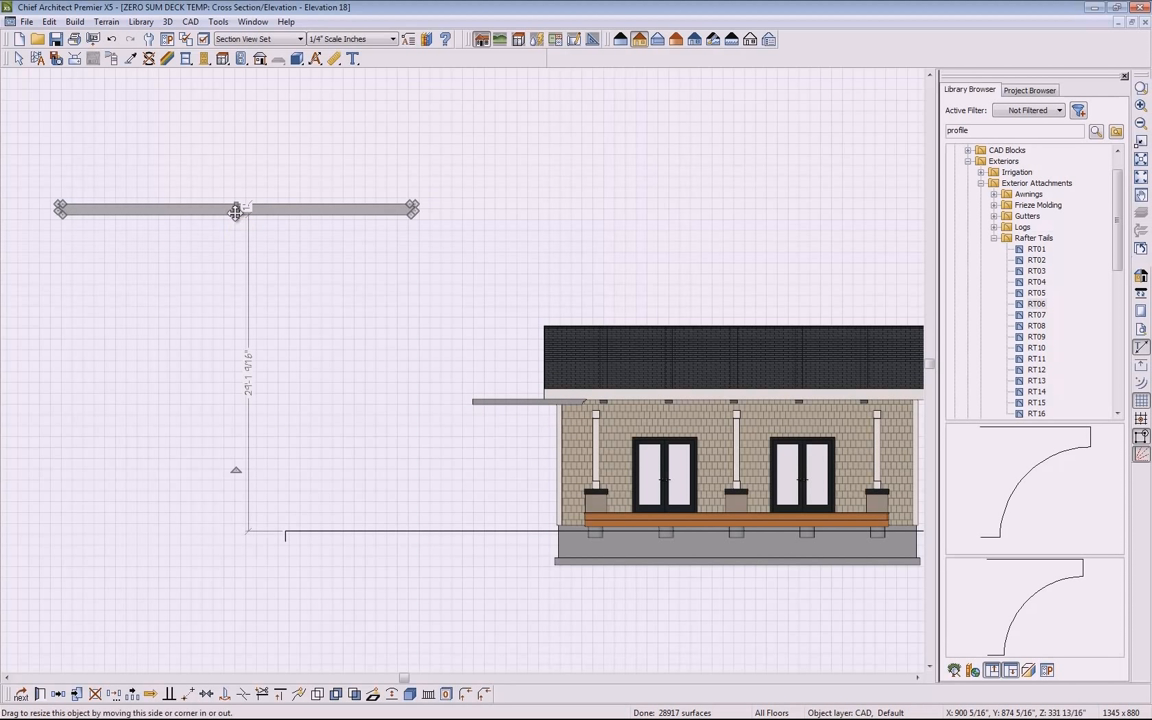
drag(237, 208, 727, 409)
click(586, 409)
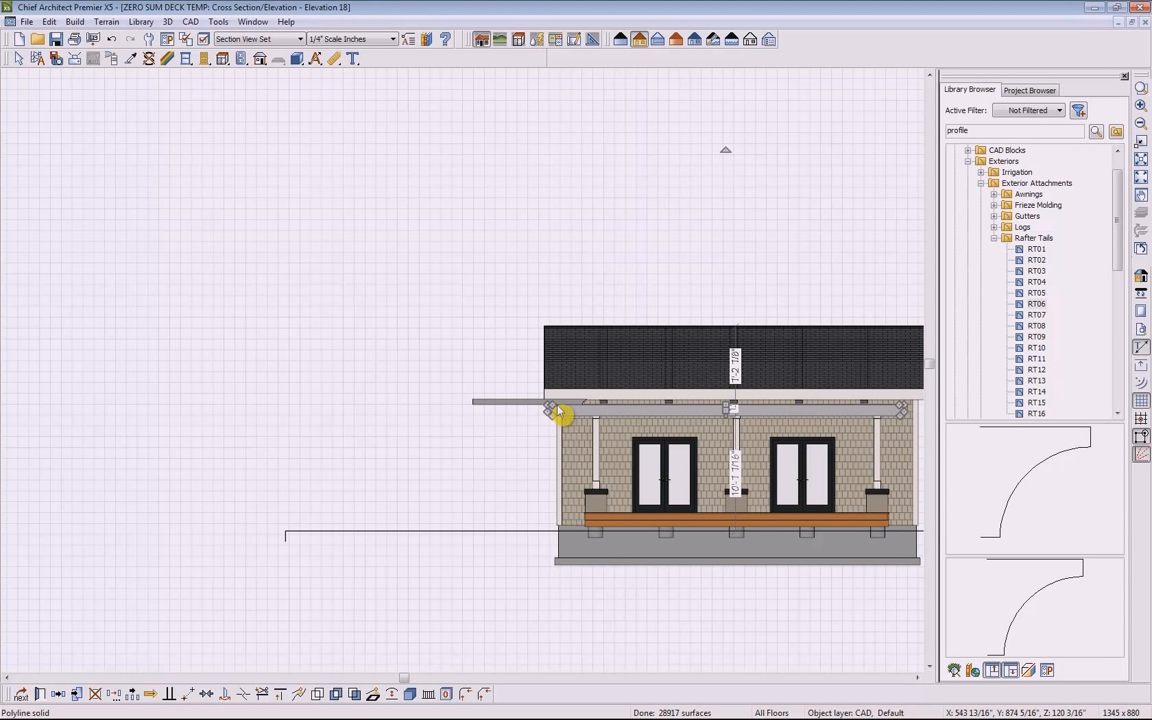
Explode the left post's architectural block and shorten its column to about 81 3/8" so its top meets the long beam's underside
click(598, 440)
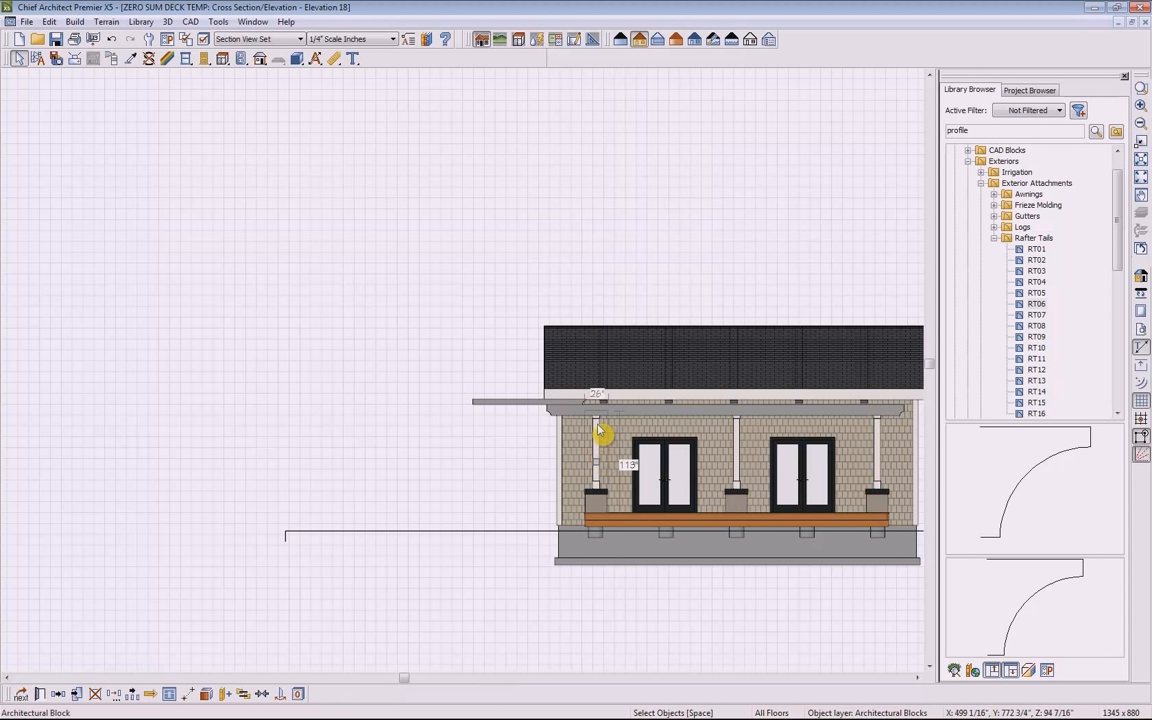
scroll(600, 432, up, 2)
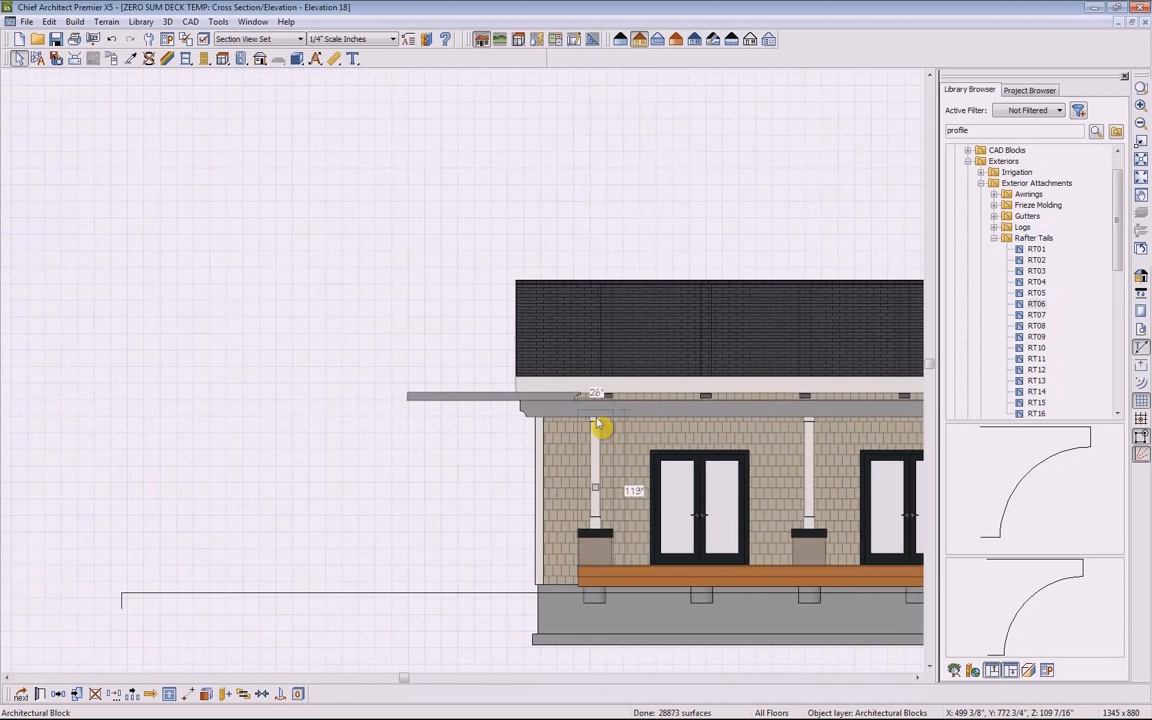
scroll(598, 428, up, 3)
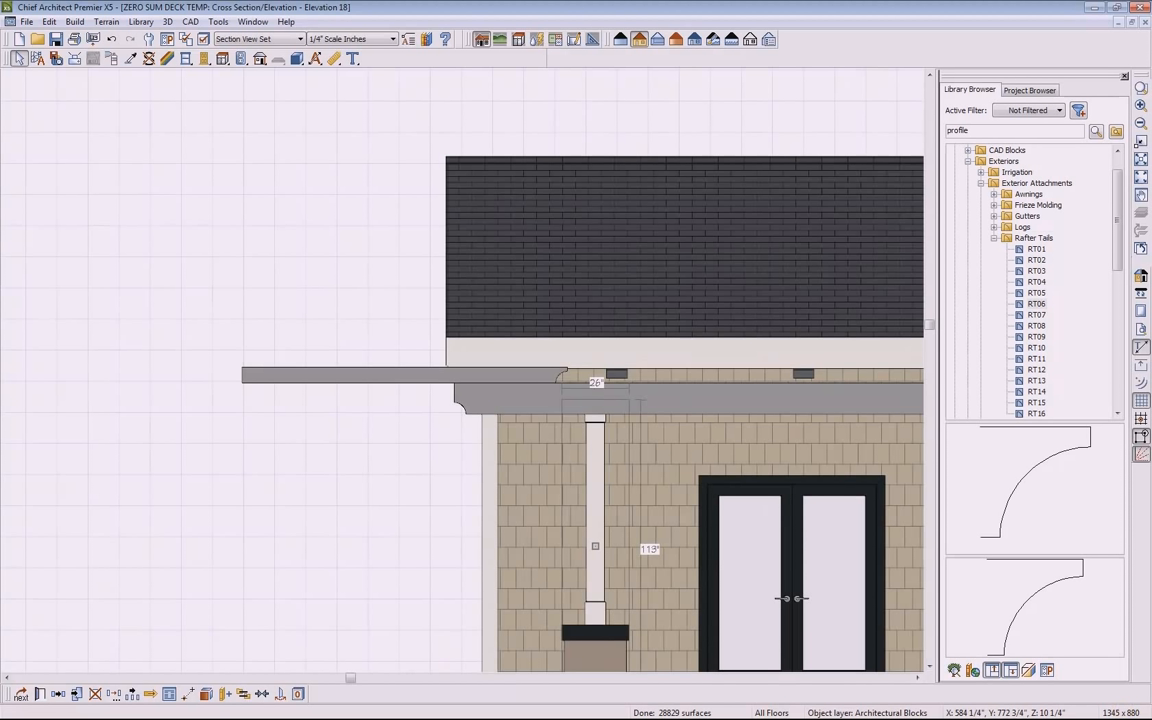
click(205, 694)
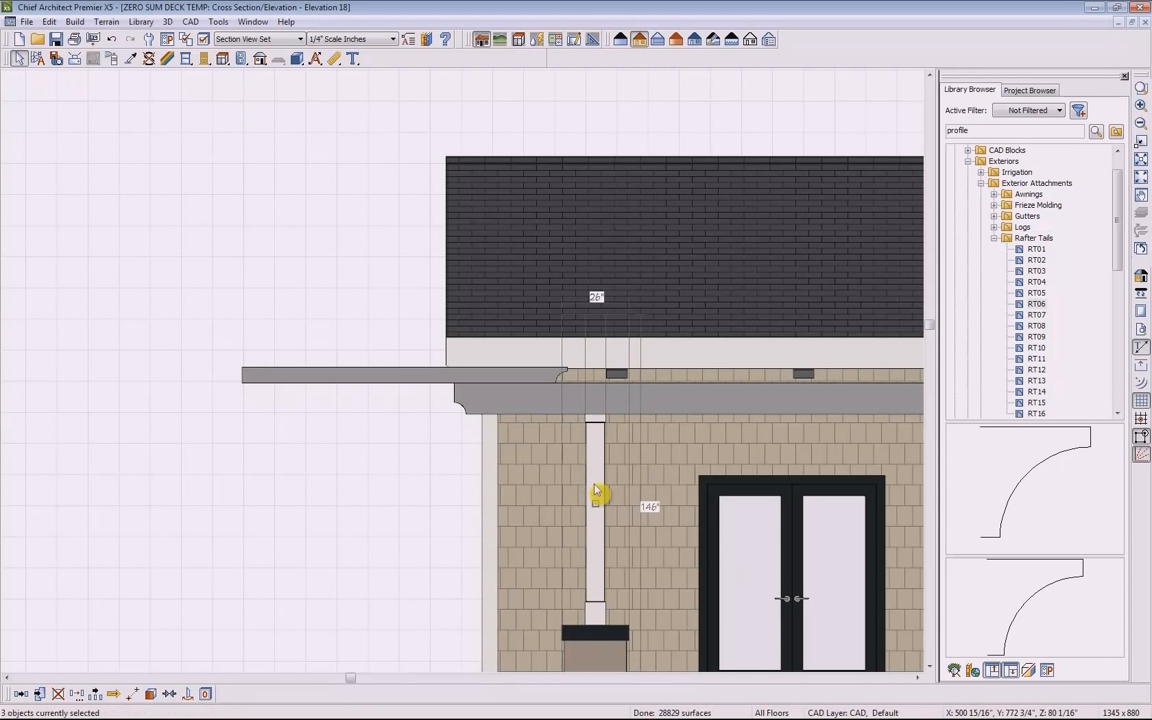
click(595, 455)
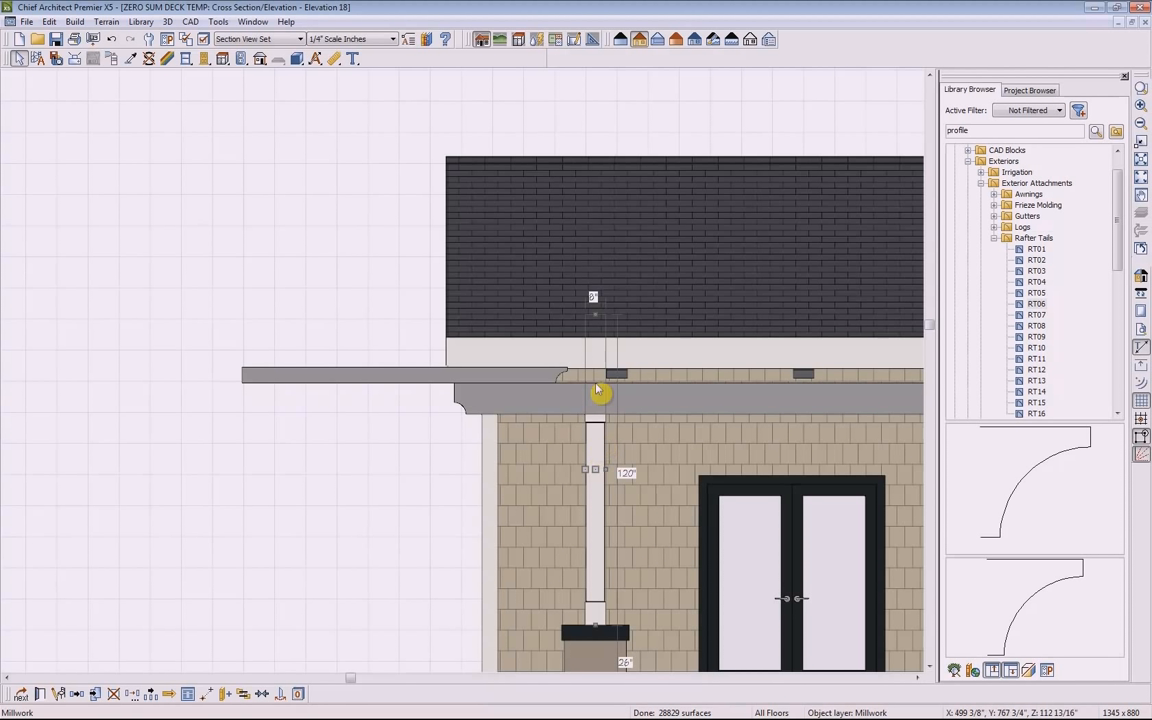
drag(595, 315, 595, 413)
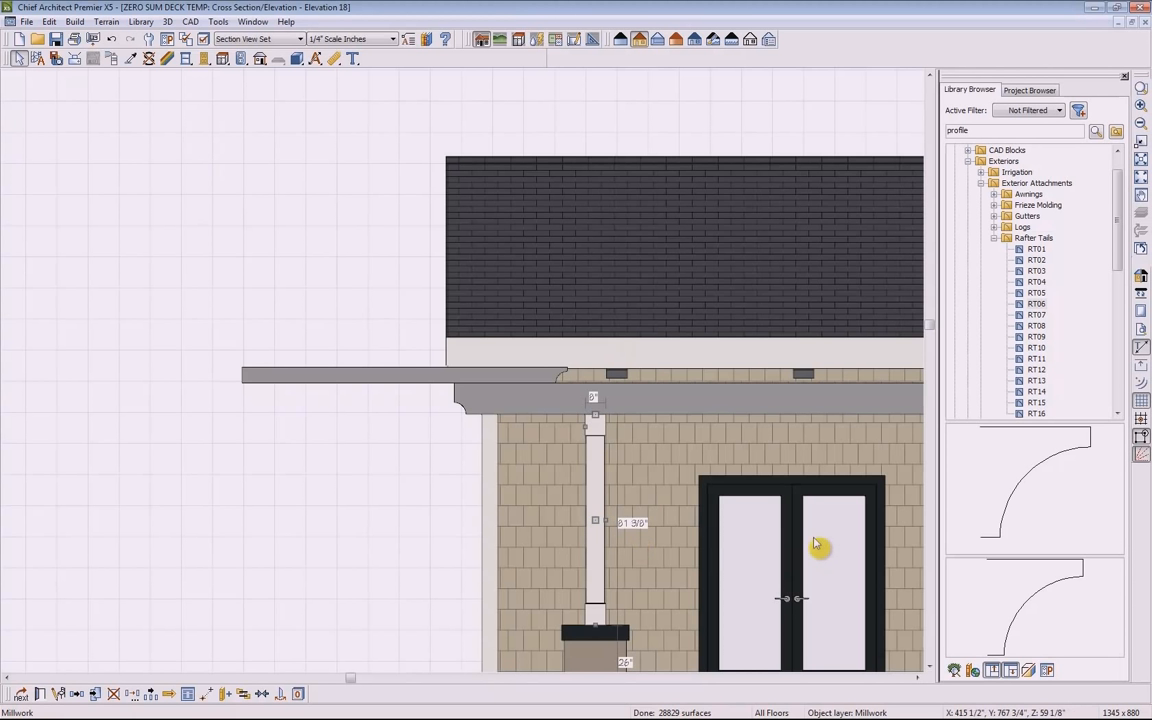
Explode the middle post's block and shorten its column to about 81 3/8", ending at the underside of the long beam
scroll(813, 545, down, 2)
middle_drag(820, 545, 405, 498)
click(506, 483)
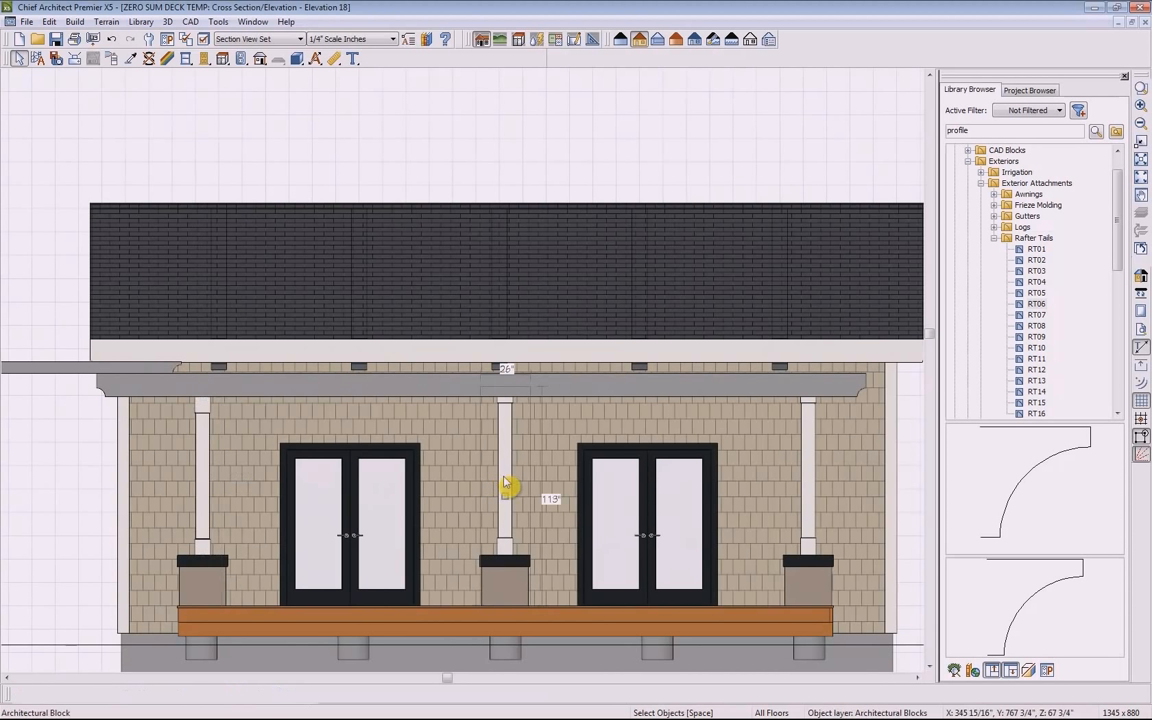
click(212, 693)
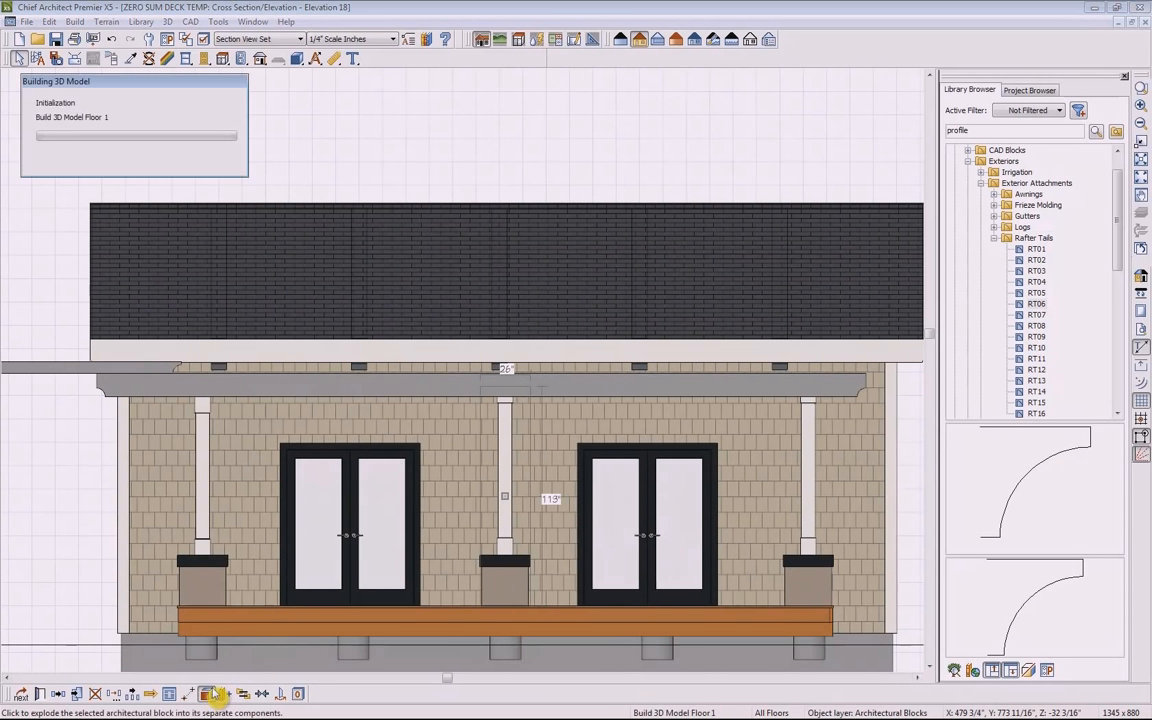
click(505, 433)
drag(497, 310, 504, 404)
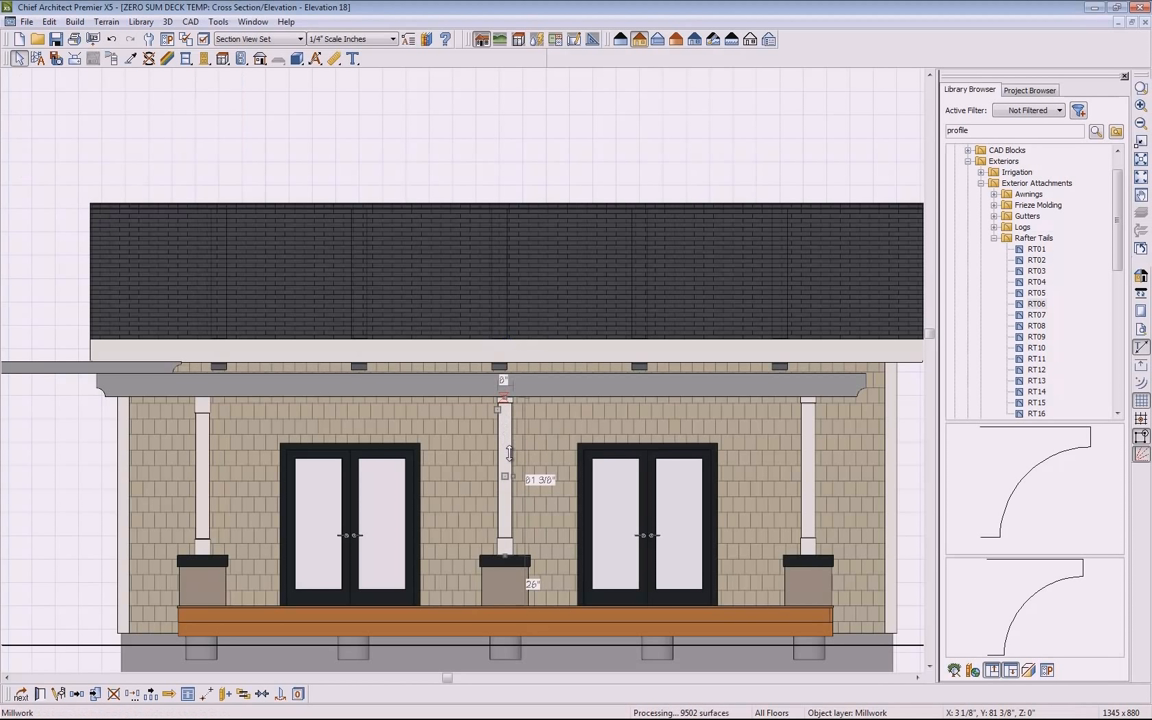
Explode the right post's block and lower the top of its column to the long beam's underside, about 81 3/8" high
click(810, 485)
click(206, 695)
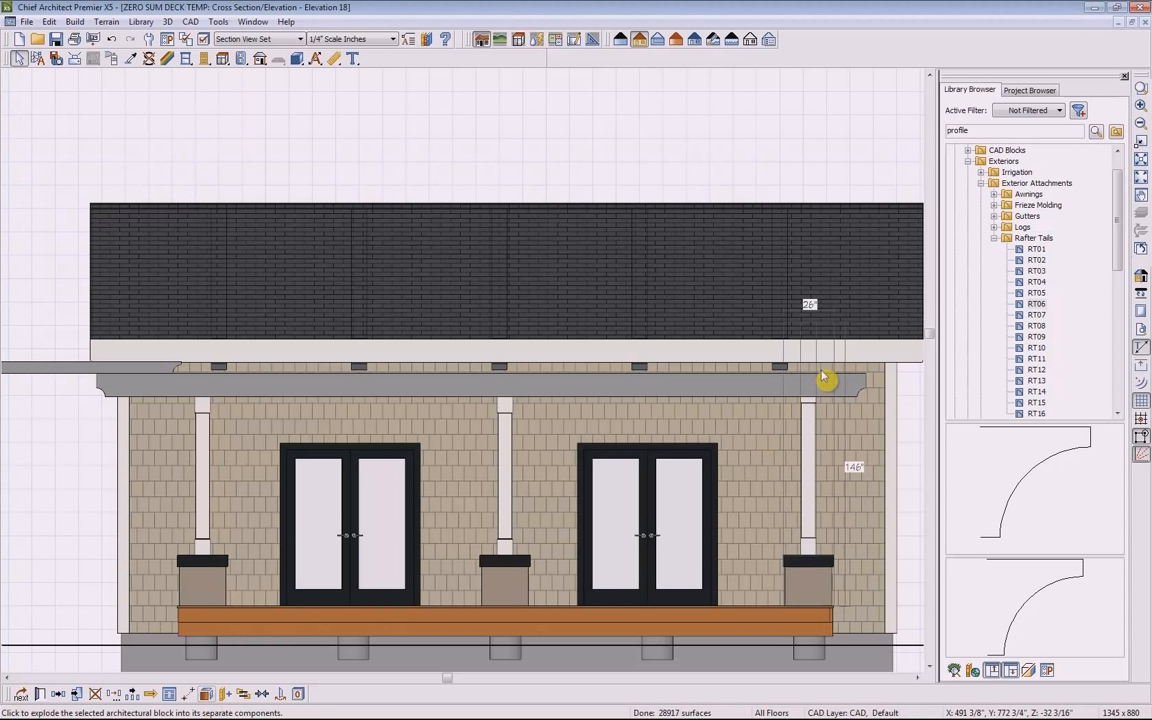
click(804, 426)
drag(807, 318, 804, 399)
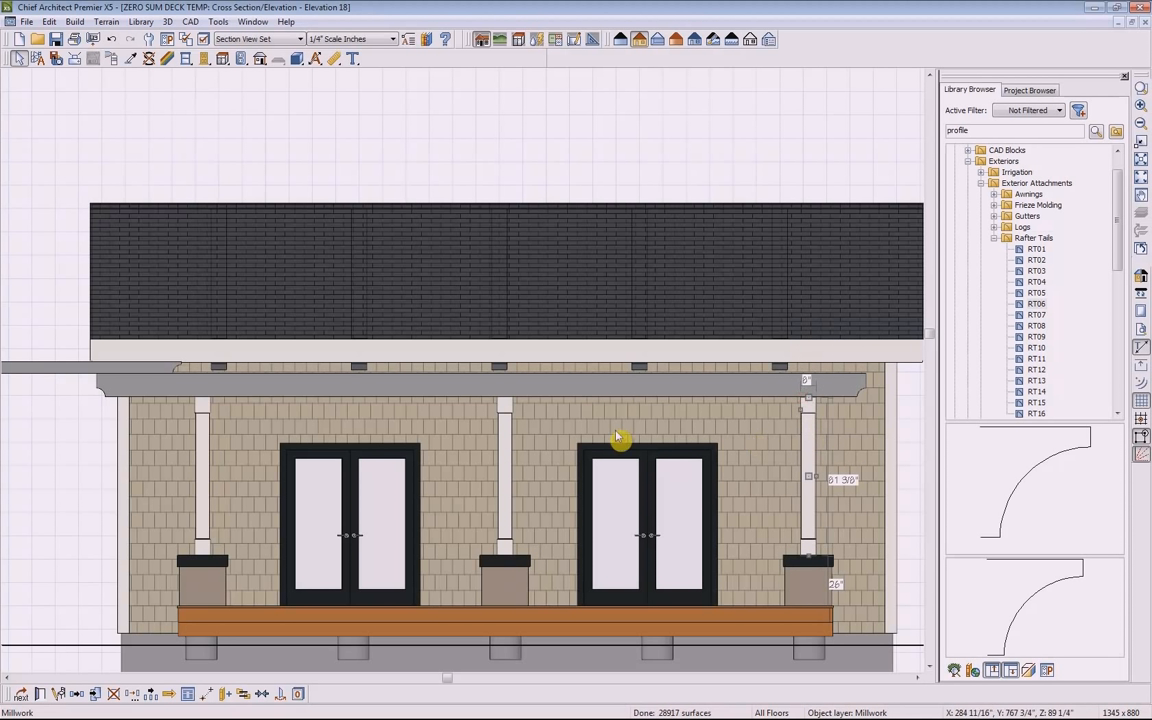
click(429, 434)
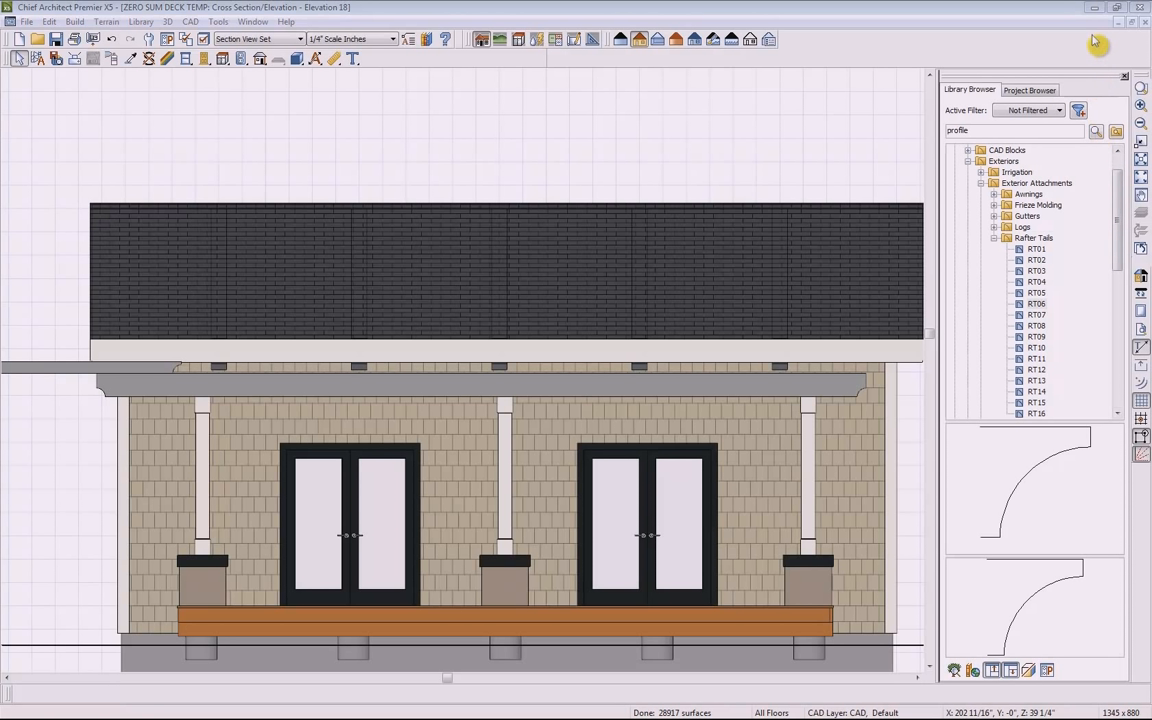
Close the elevation and, in the floor plan, move the long beam onto the row of deck posts, centering it on the deck
click(1145, 25)
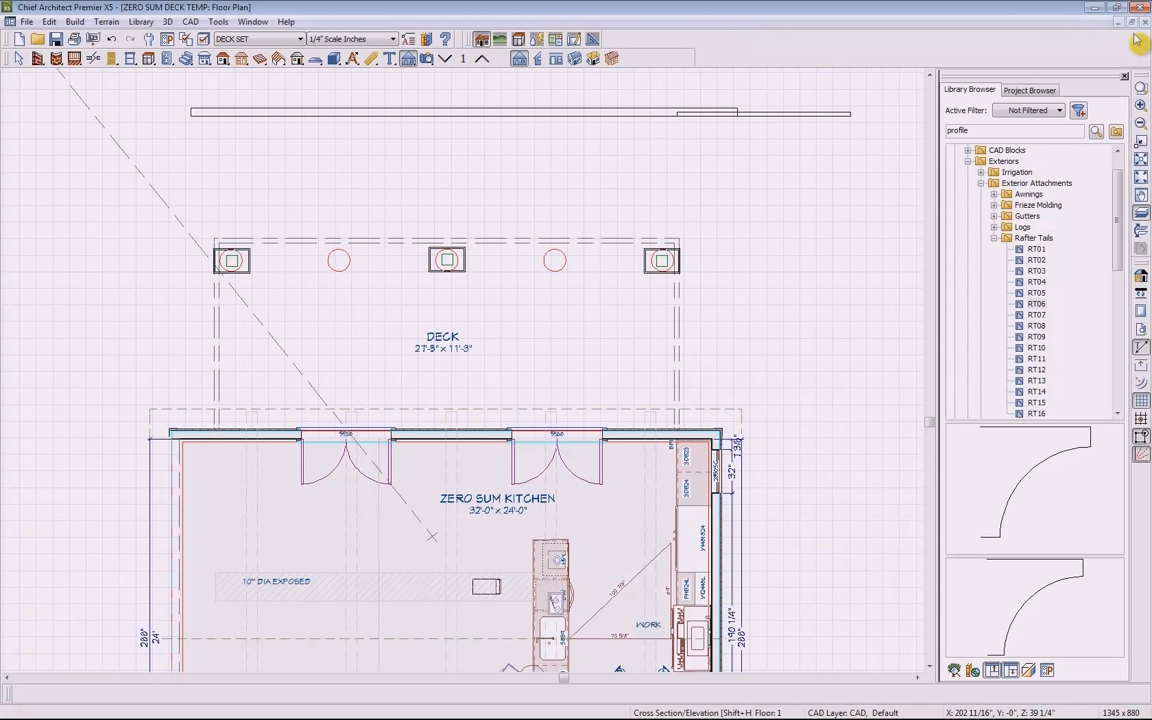
key(space)
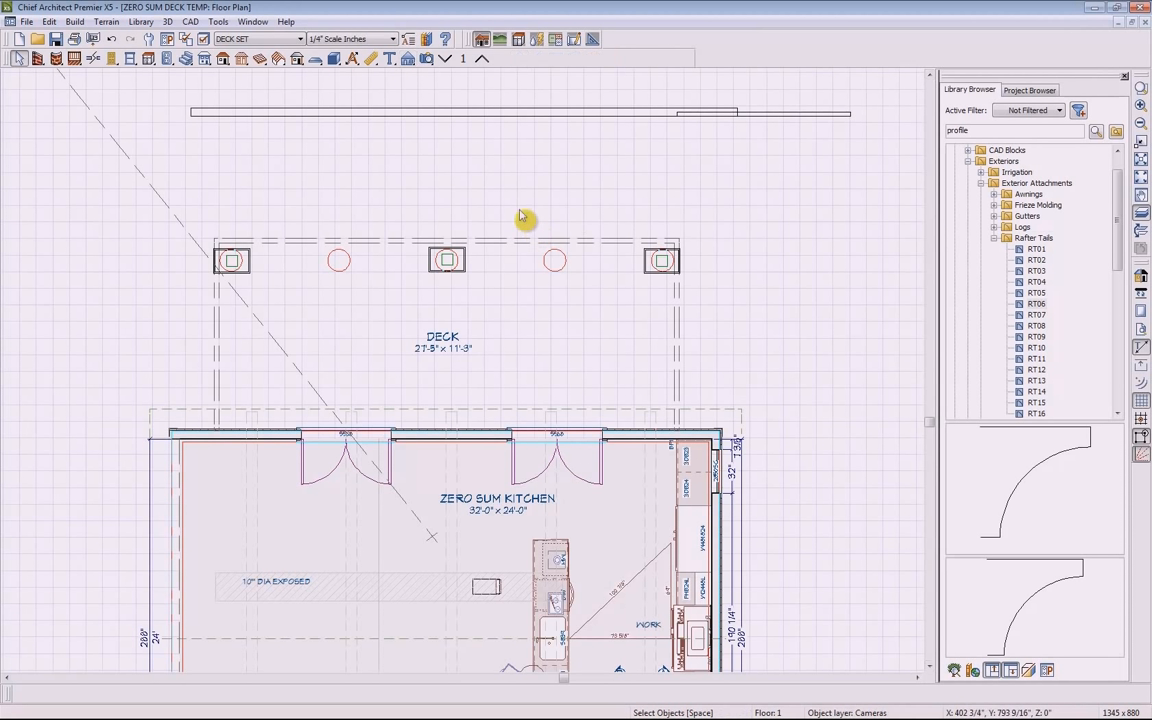
click(465, 113)
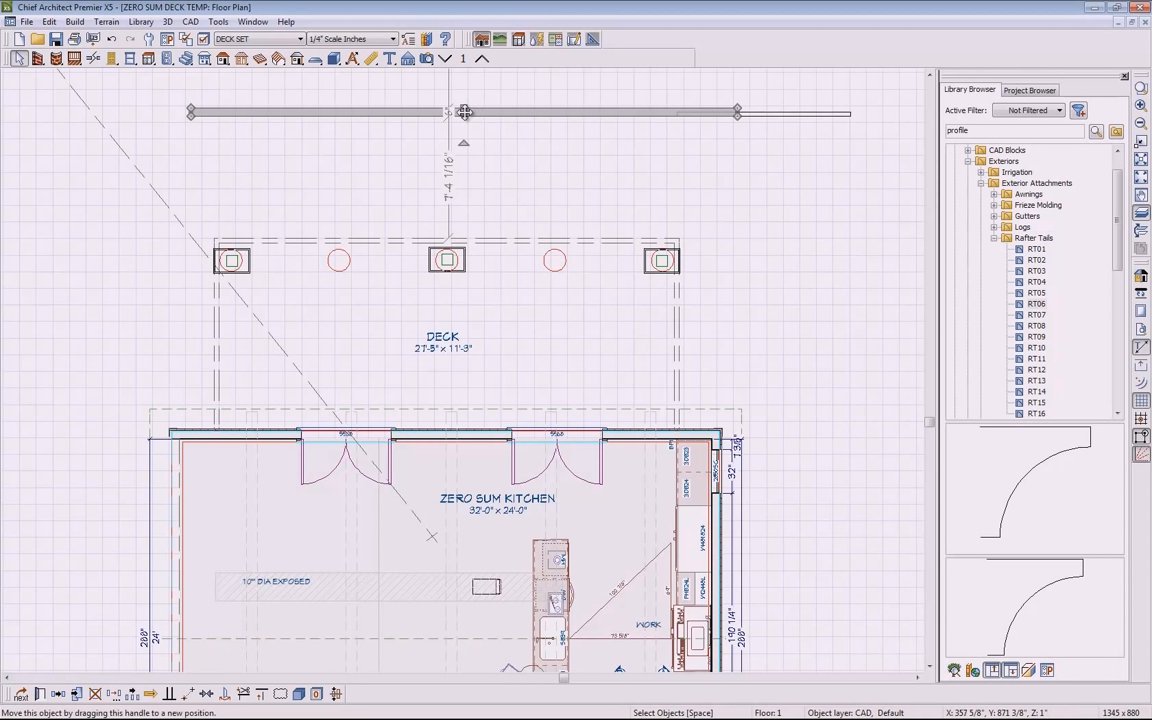
drag(465, 113, 464, 260)
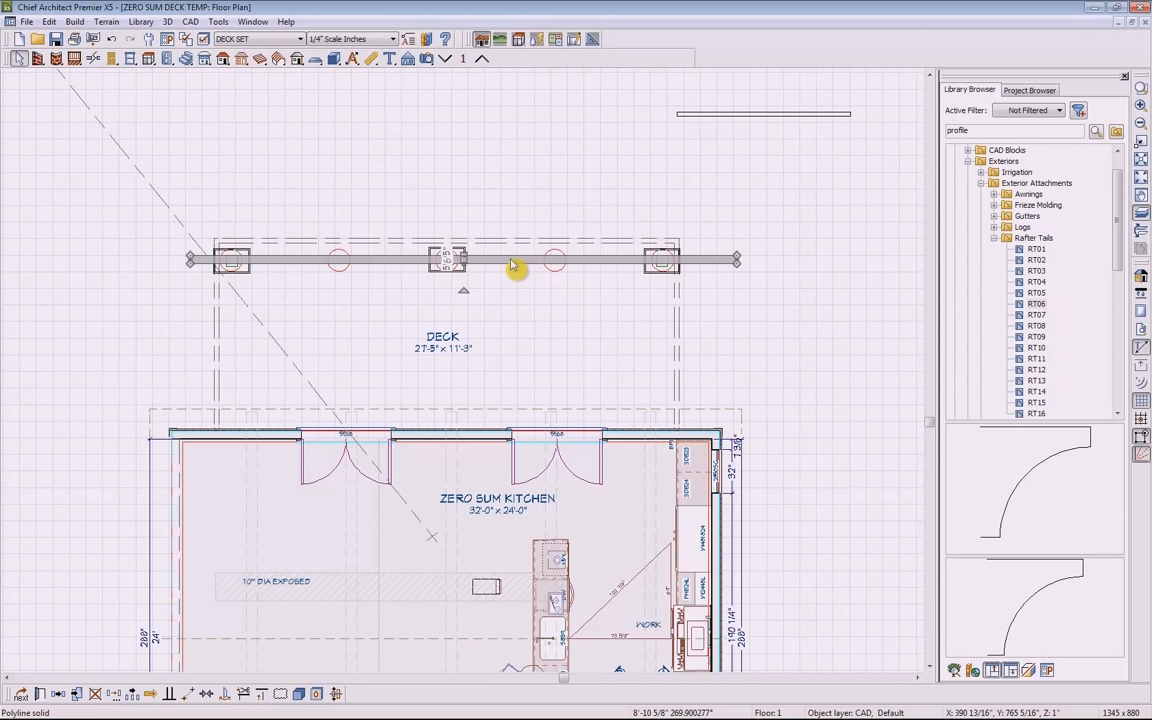
click(208, 697)
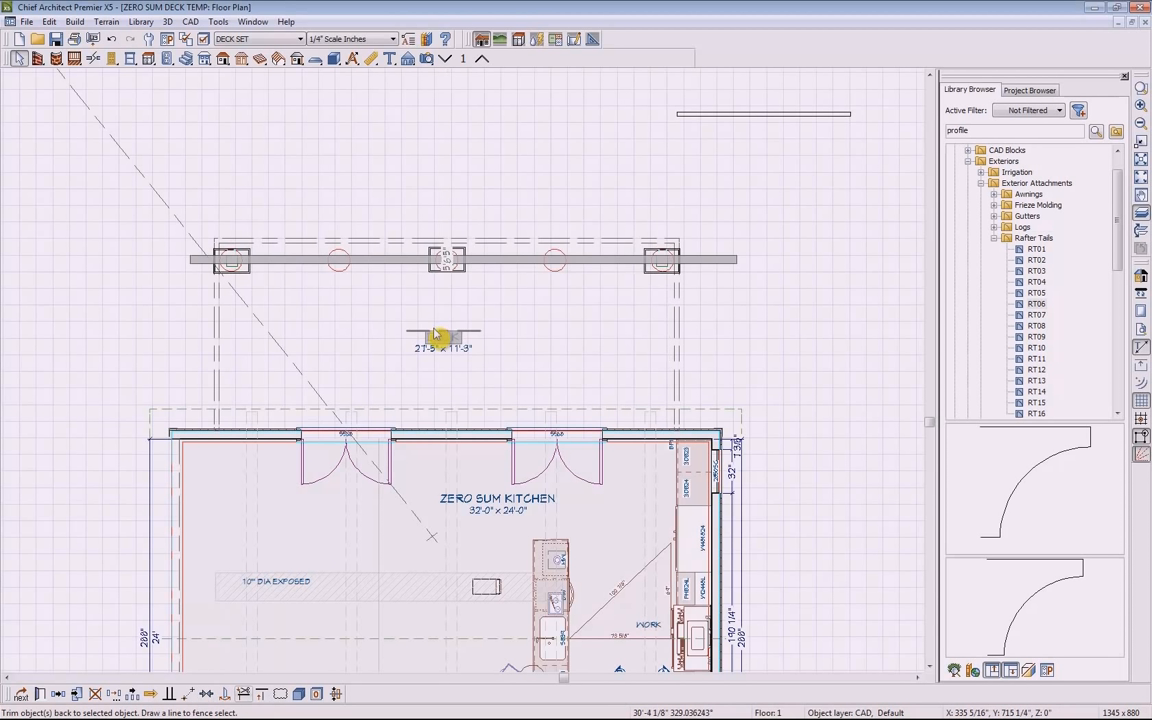
click(440, 322)
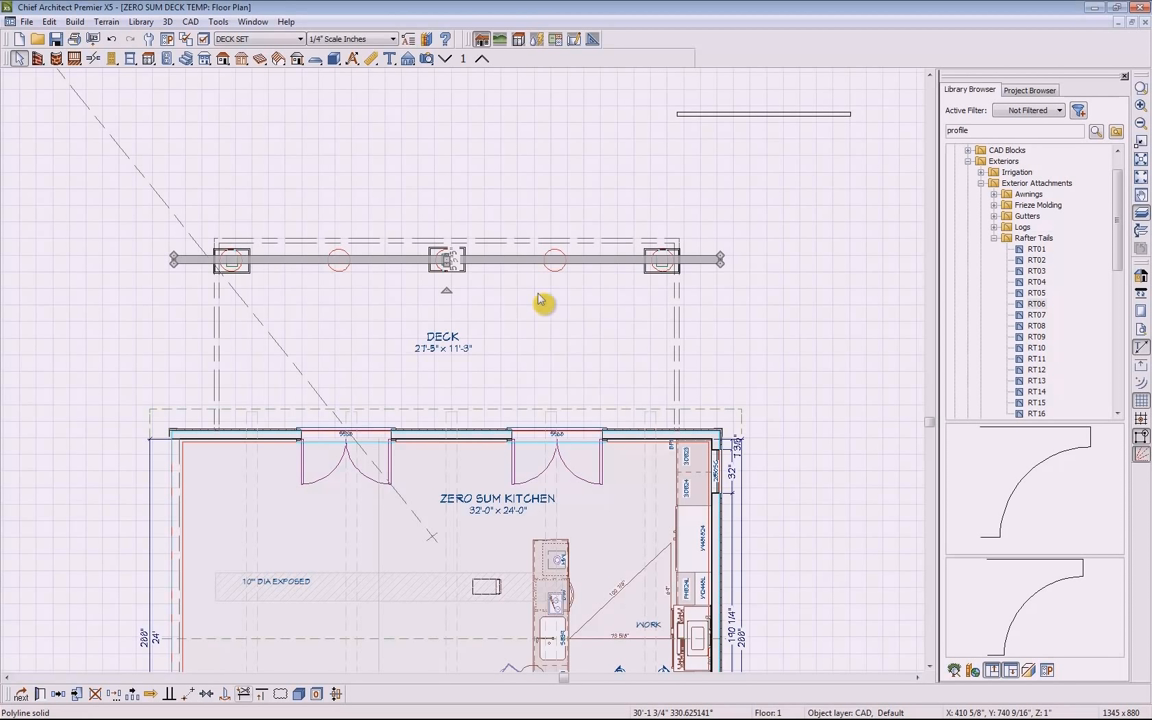
Rotate the short beam perpendicular to the house and place it between the right end post and the house wall
click(767, 116)
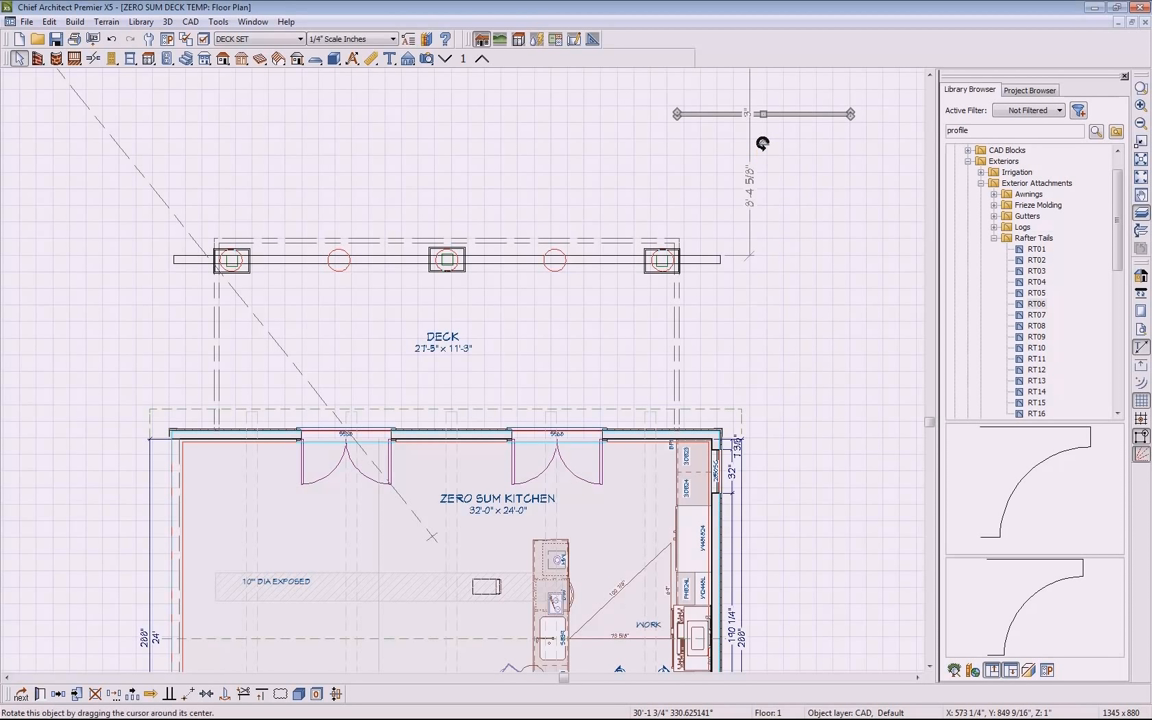
drag(763, 144, 650, 336)
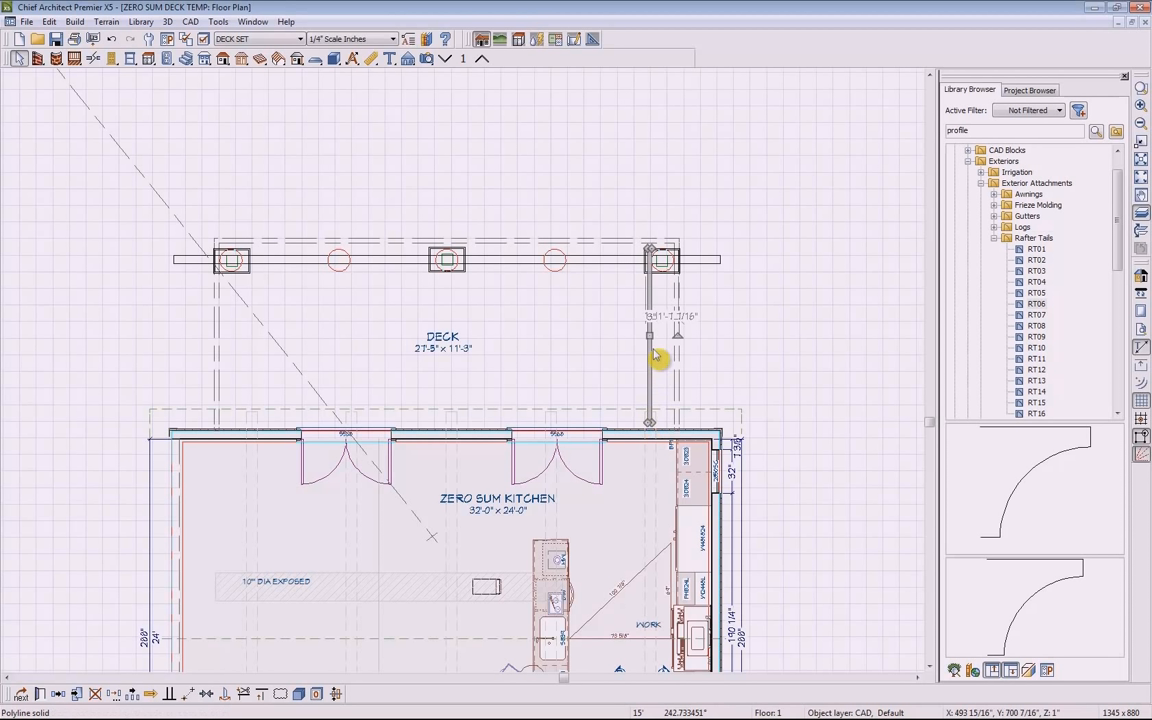
drag(650, 336, 669, 342)
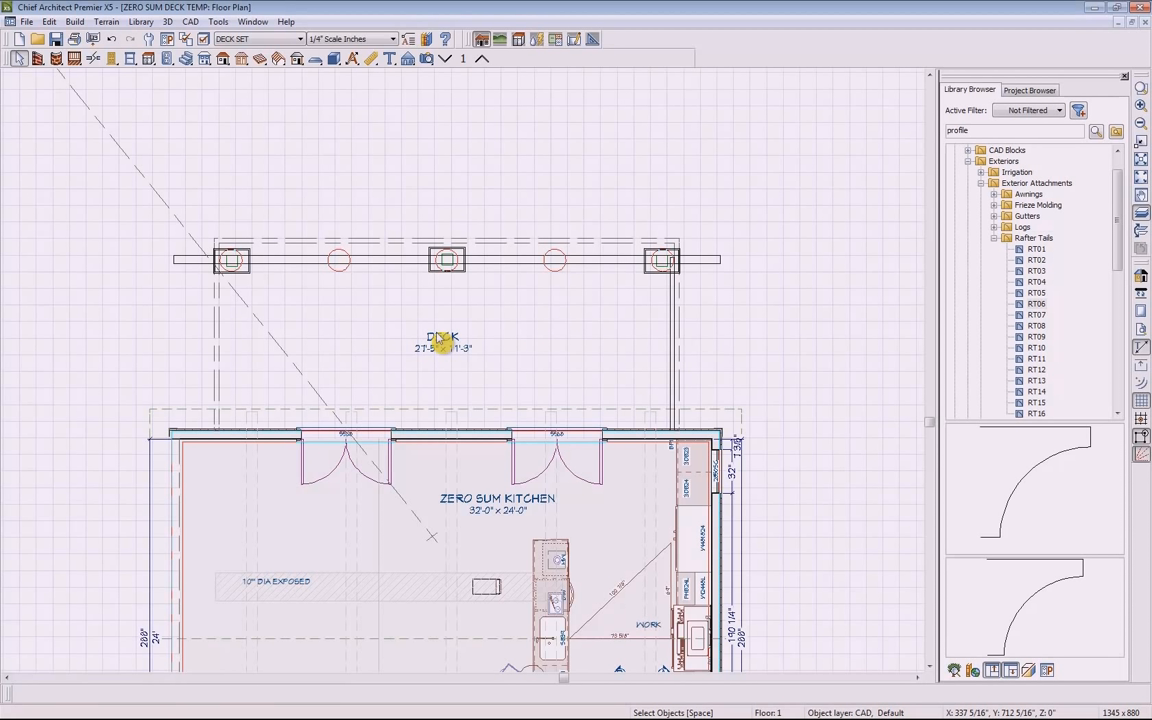
Switch to the Perspective Full Overview camera view to examine the beams above the deck
click(253, 24)
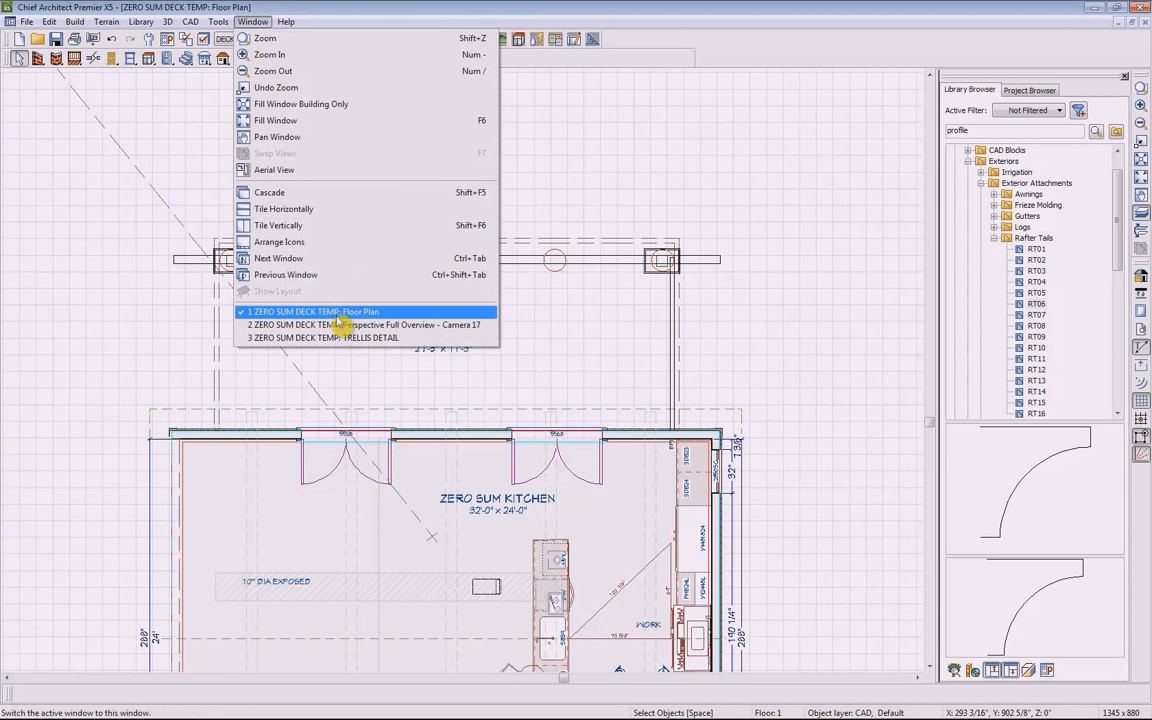
click(462, 326)
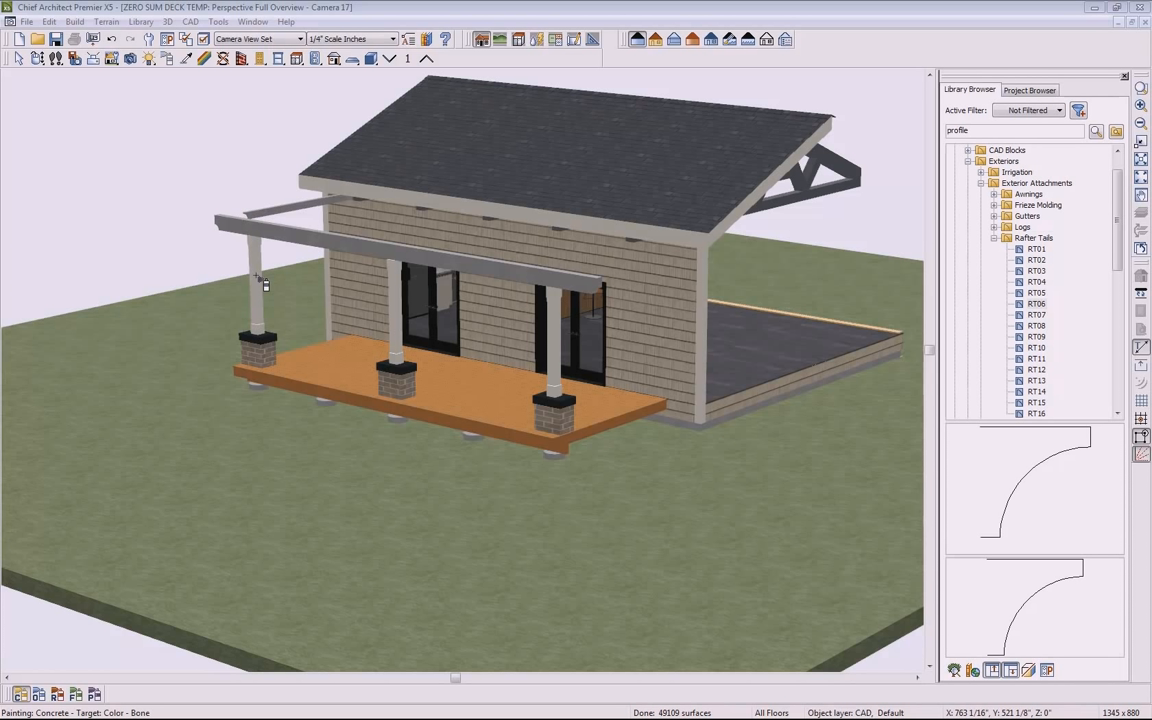
Pick up the Color - Bone material from a deck post column and apply it to the long and short beams
click(186, 58)
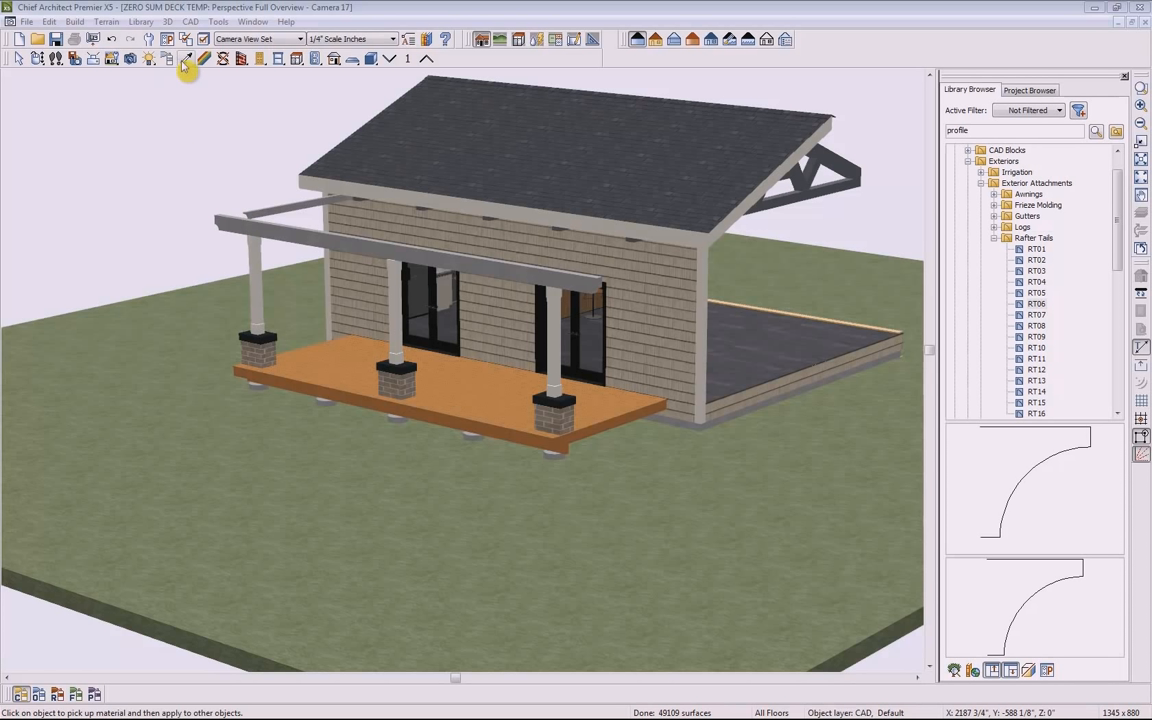
click(260, 280)
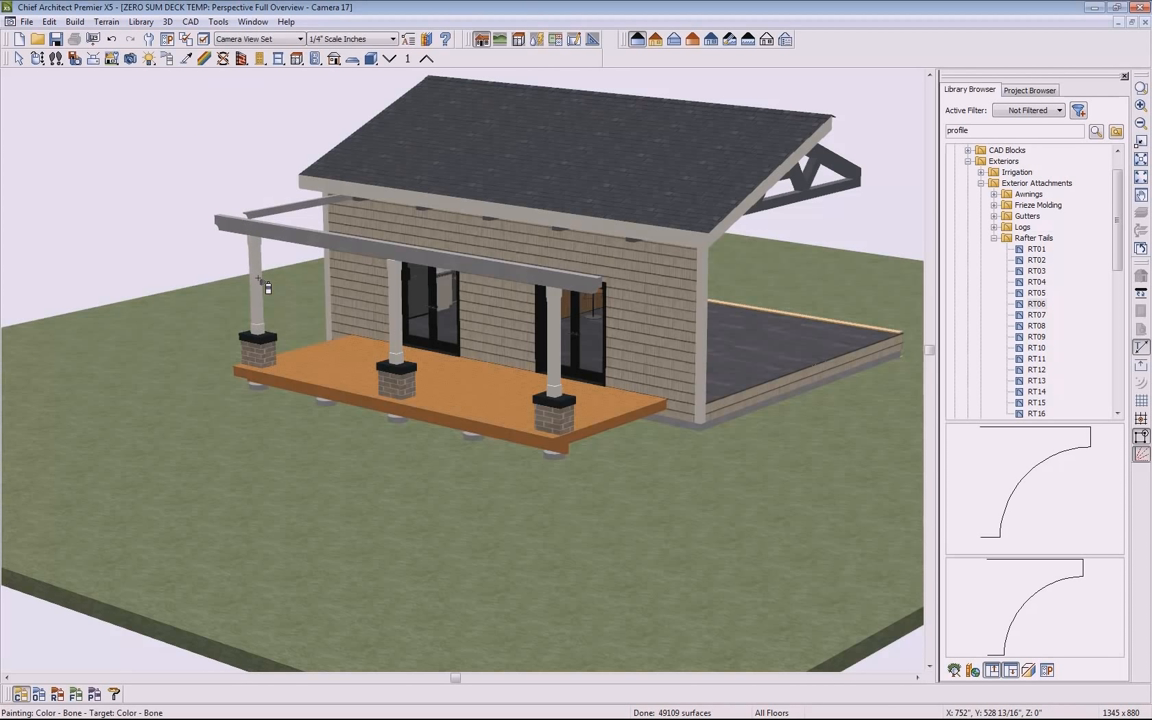
click(257, 230)
click(262, 212)
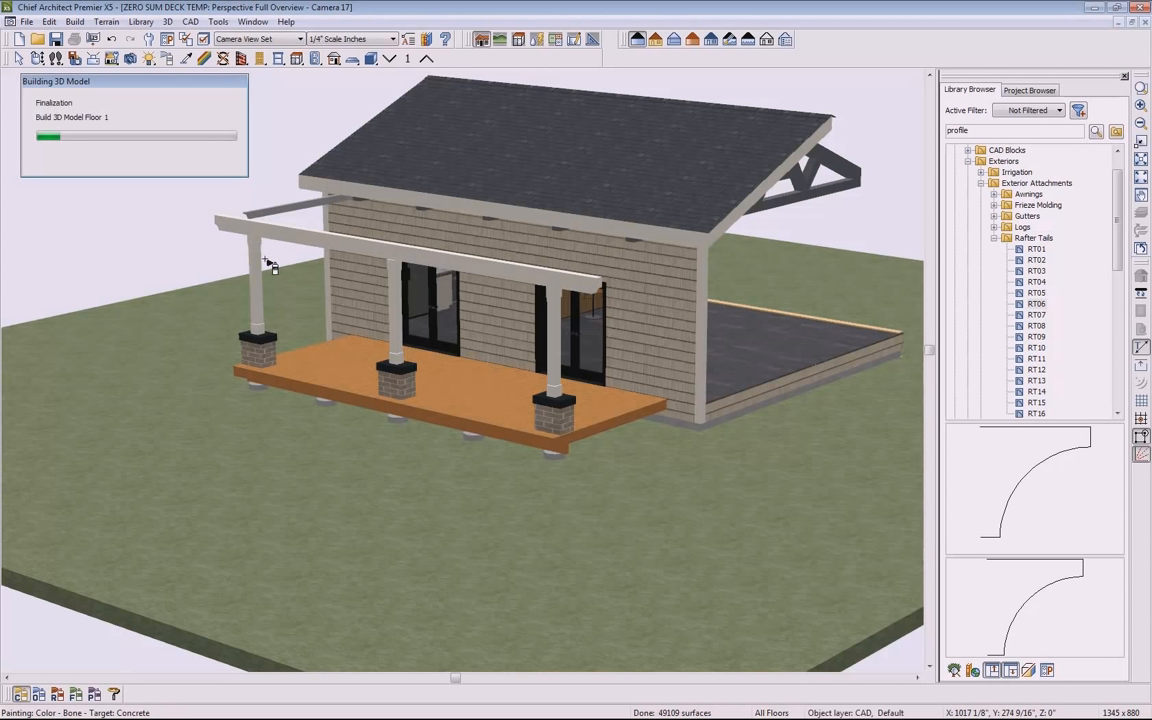
click(20, 59)
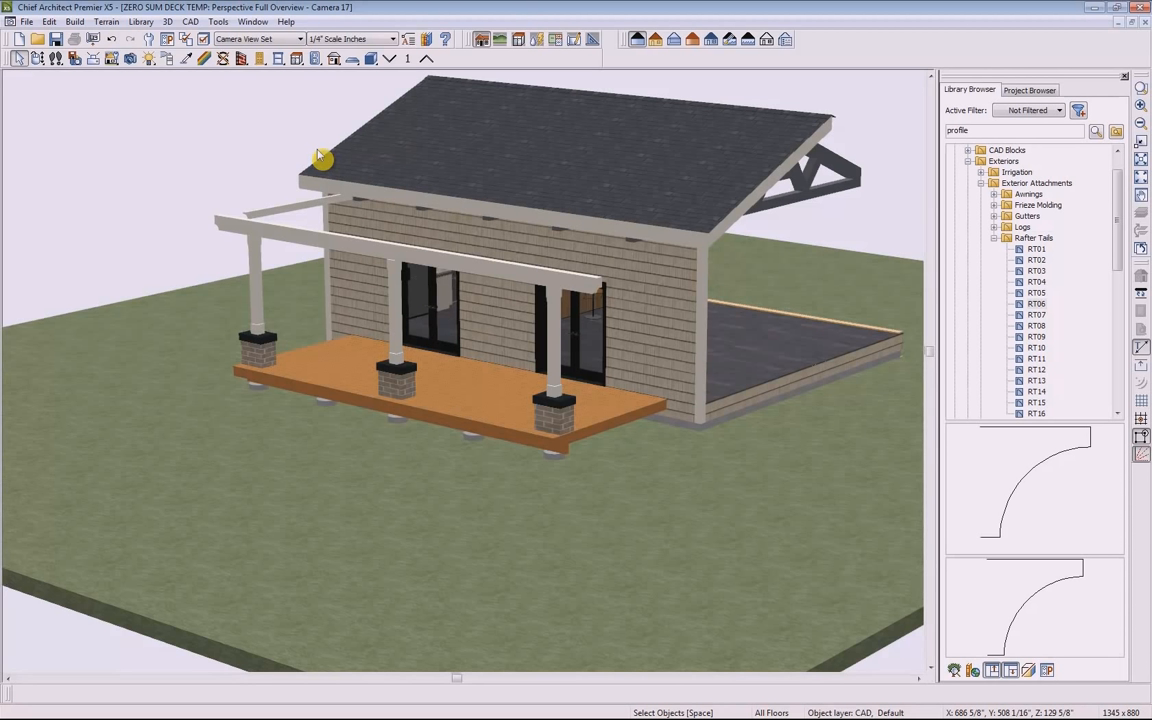
In the floor plan, extend the short beam's outer end past the long beam, making it about 12' long
key(shift+F4)
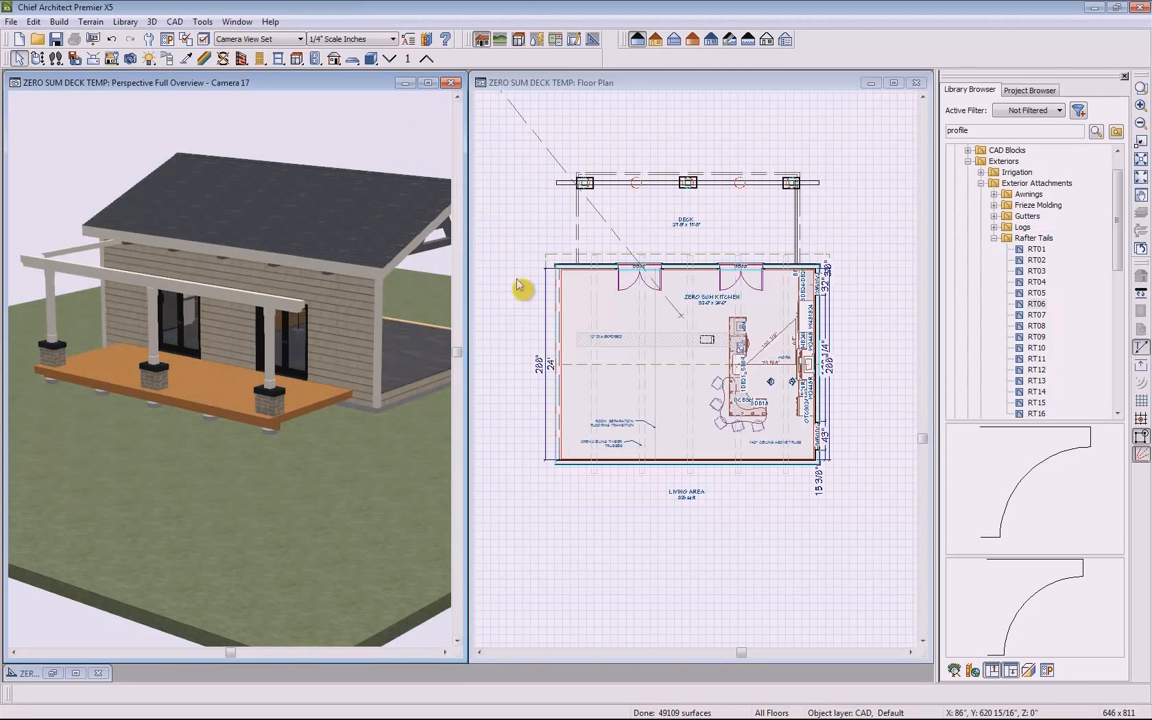
click(798, 230)
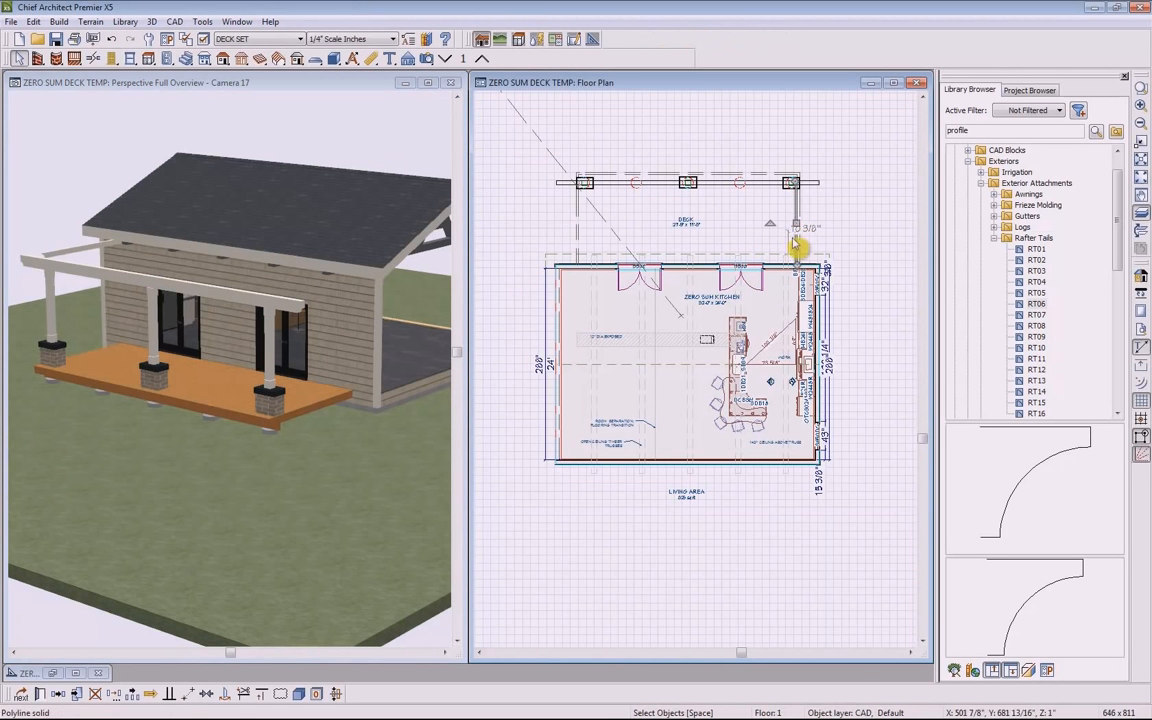
scroll(795, 228, up, 1)
scroll(794, 228, up, 1)
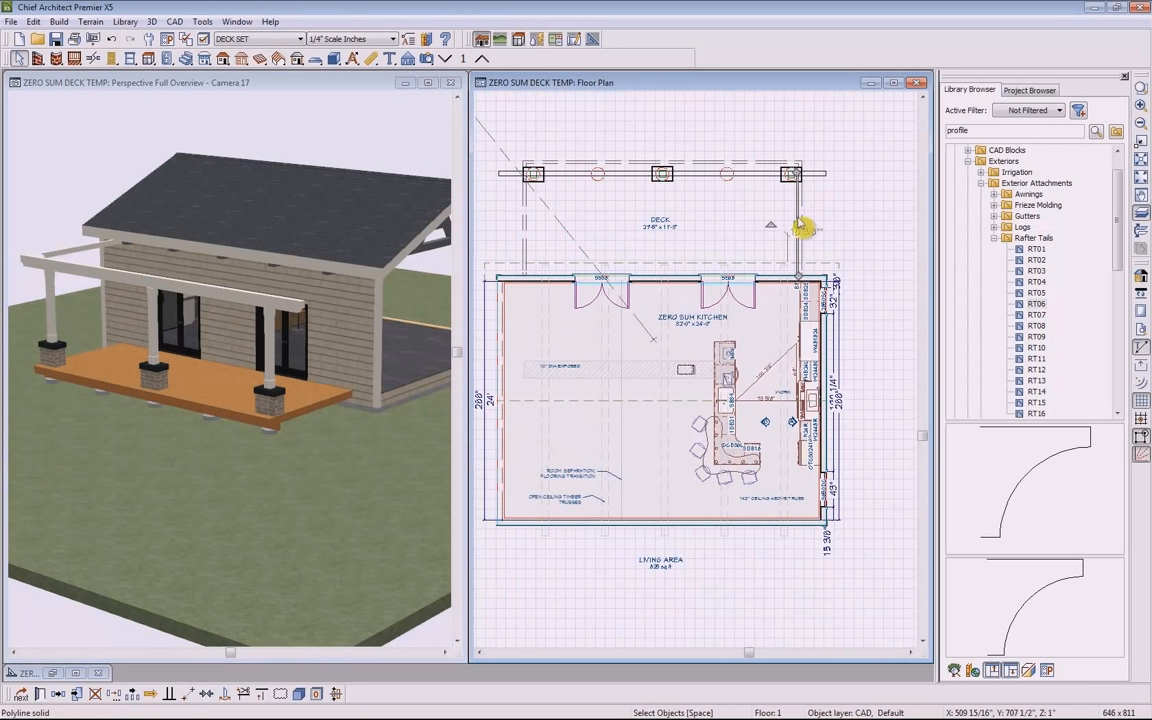
scroll(802, 188, up, 3)
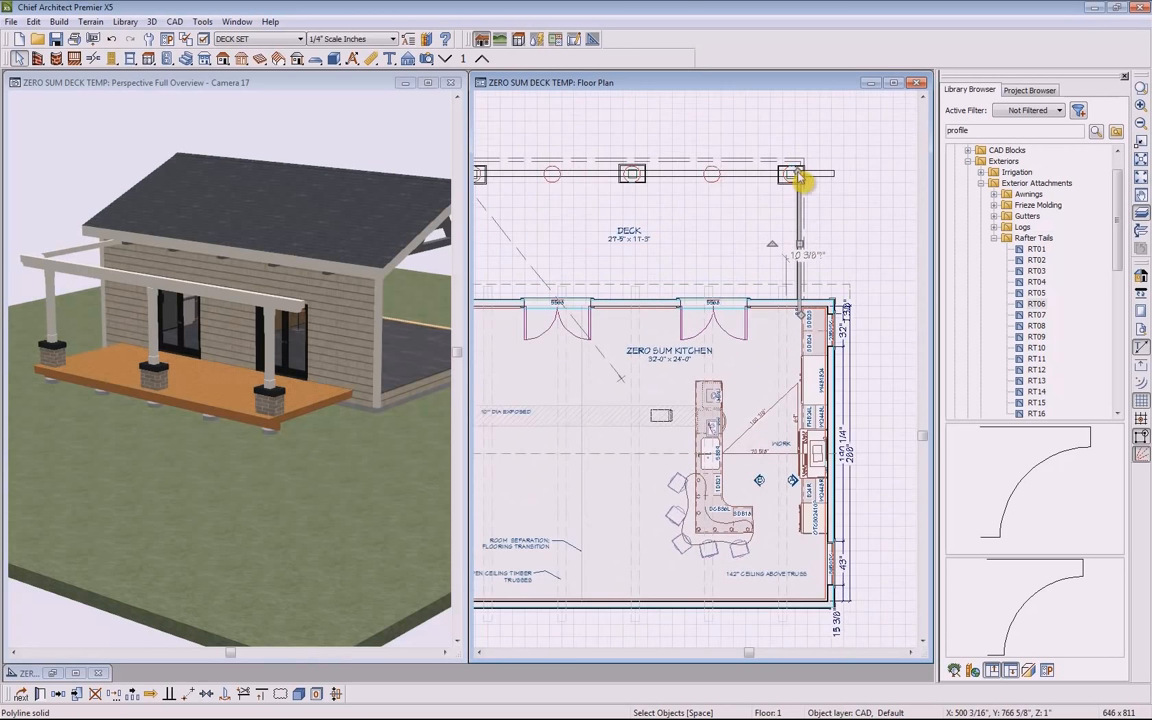
scroll(802, 188, up, 2)
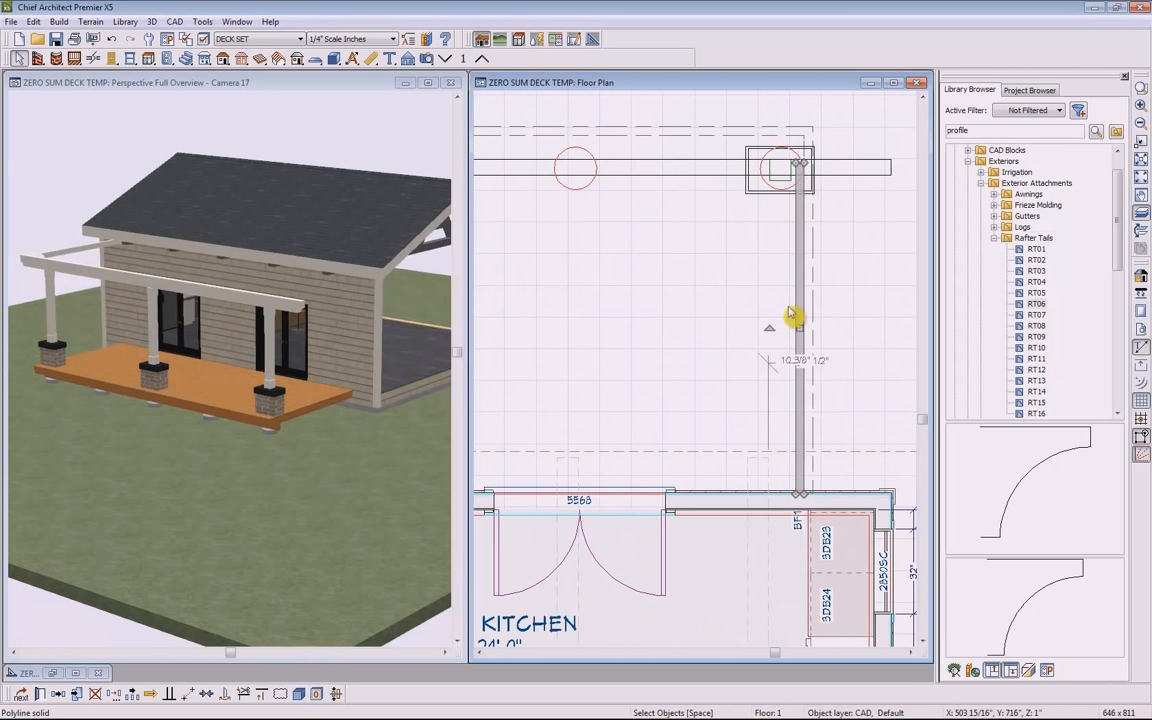
middle_drag(803, 257, 799, 304)
scroll(799, 231, up, 2)
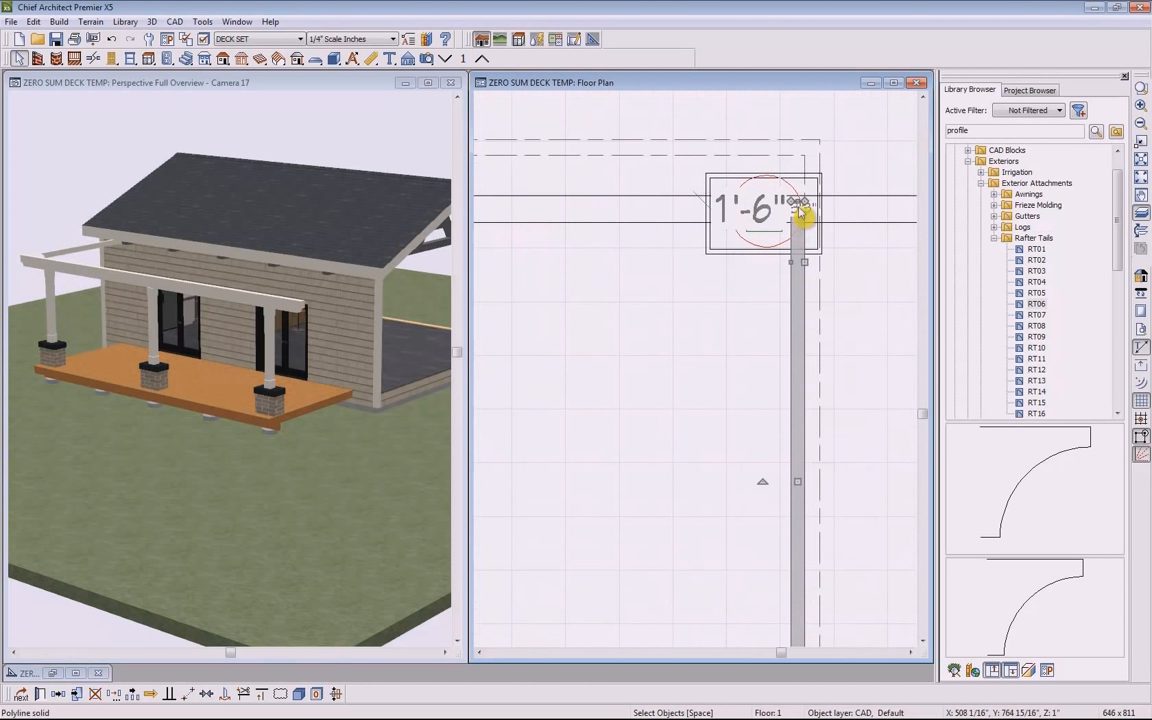
drag(800, 143, 796, 118)
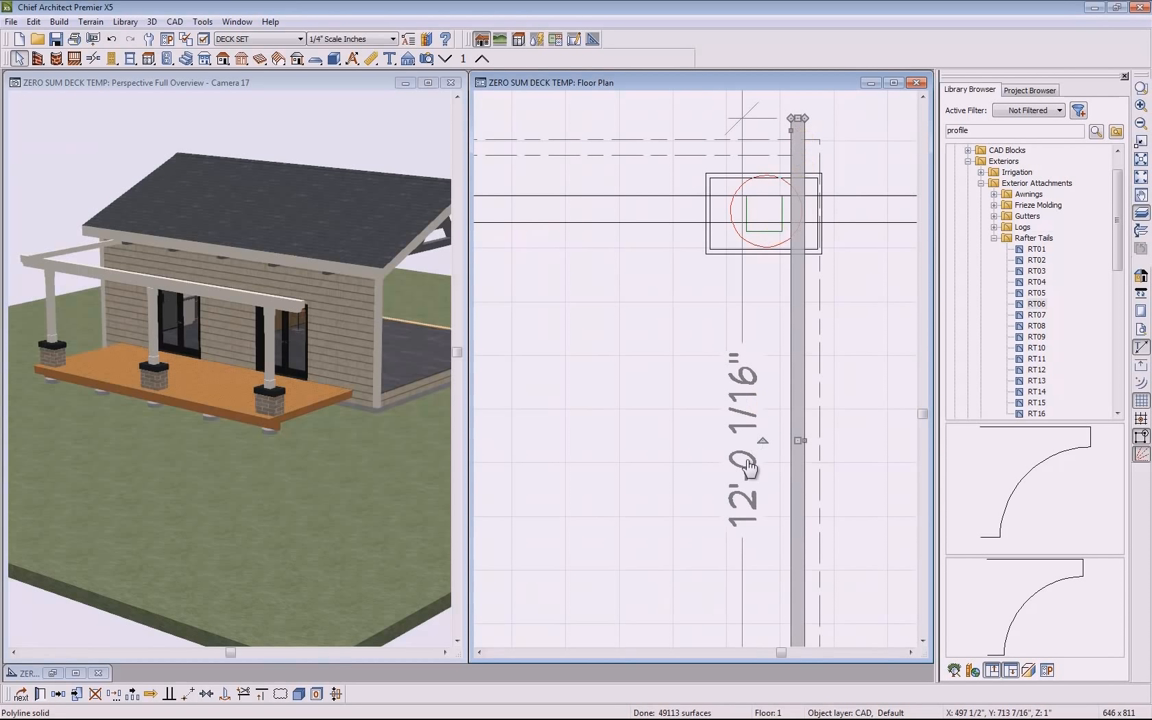
Set the short beam's length to exactly 12'
click(779, 507)
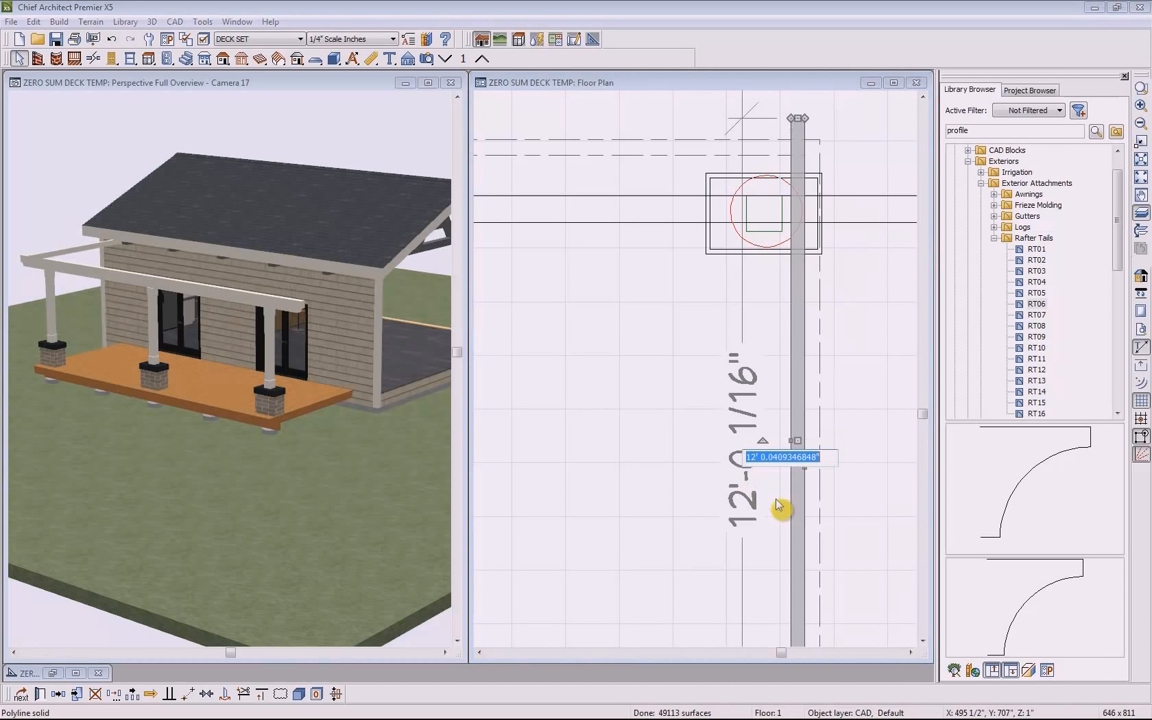
text(12)
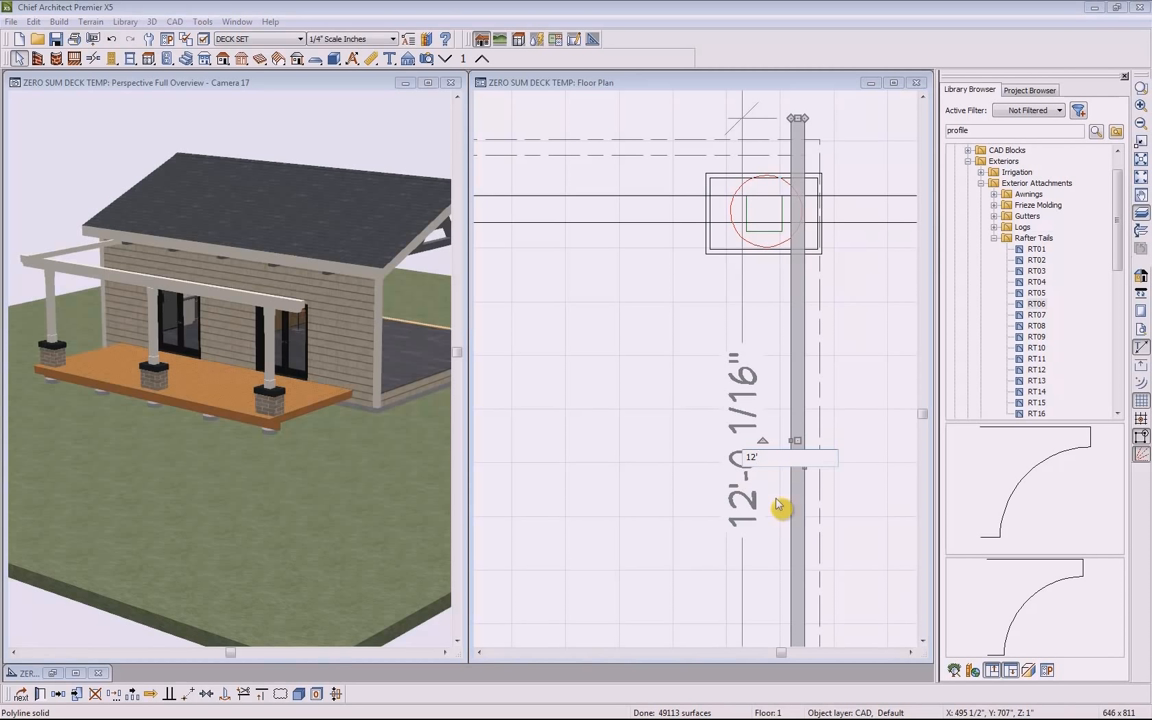
key(Return)
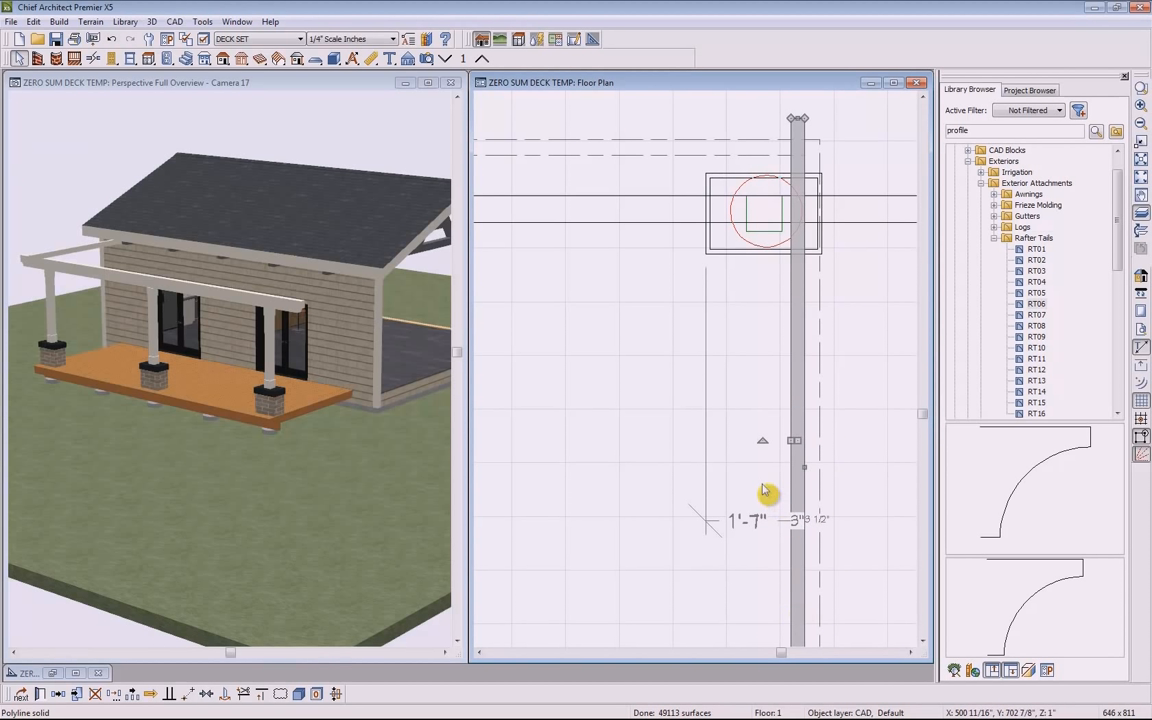
click(677, 434)
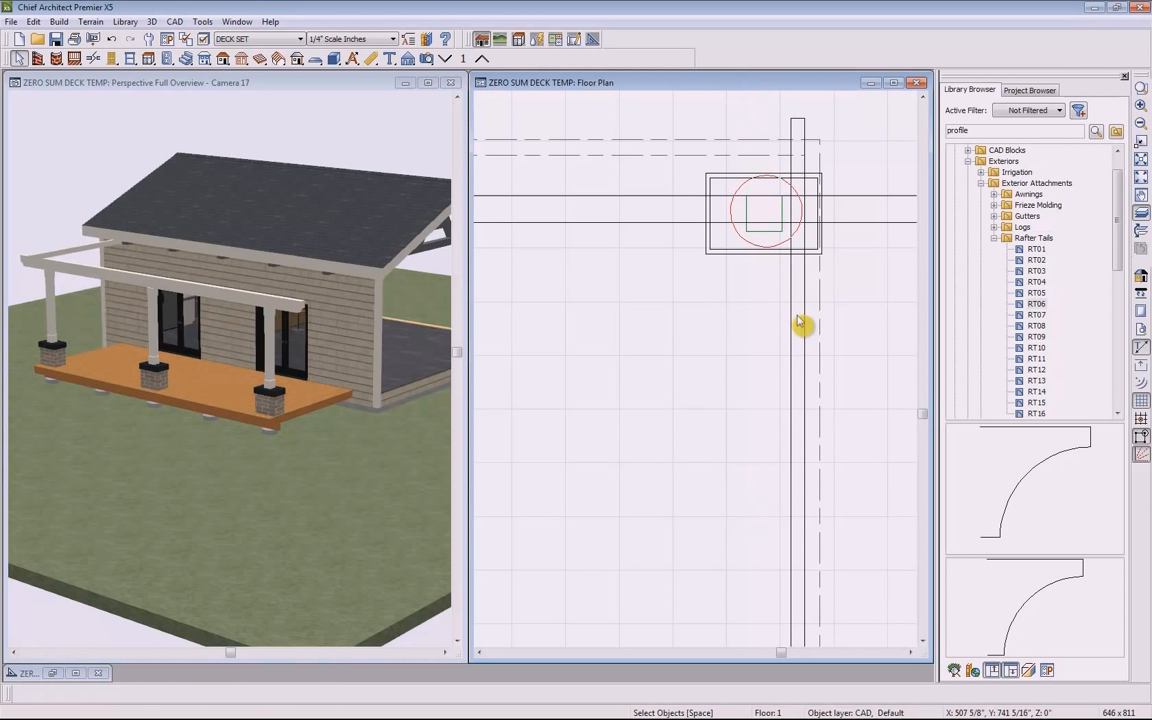
Multiple-copy the short beam across the full width of the deck at a 16" primary offset
scroll(804, 329, down, 3)
scroll(806, 330, down, 2)
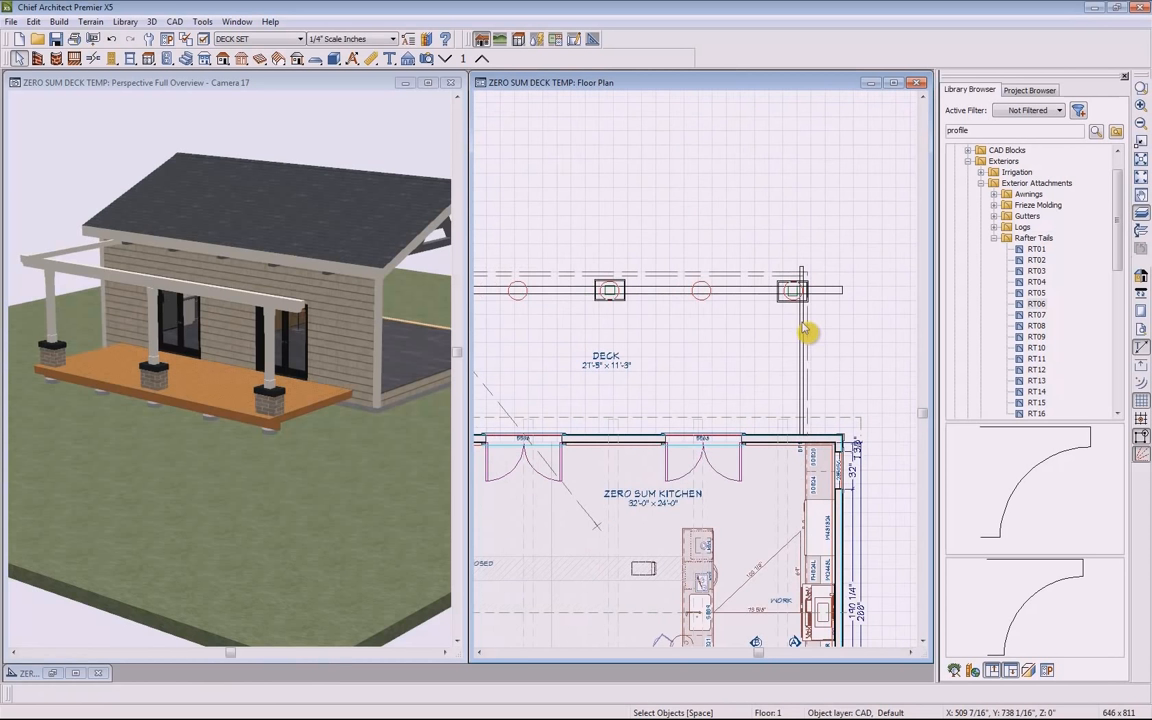
scroll(719, 374, down, 2)
middle_drag(655, 399, 748, 392)
scroll(819, 393, up, 1)
click(883, 365)
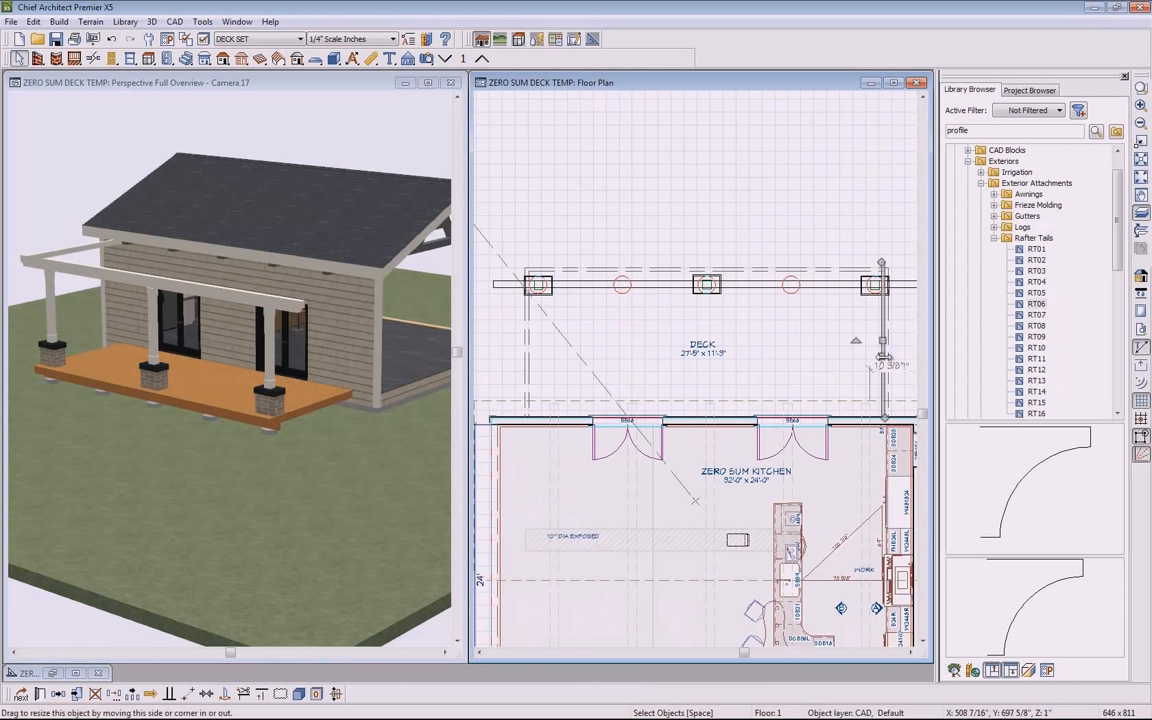
click(131, 698)
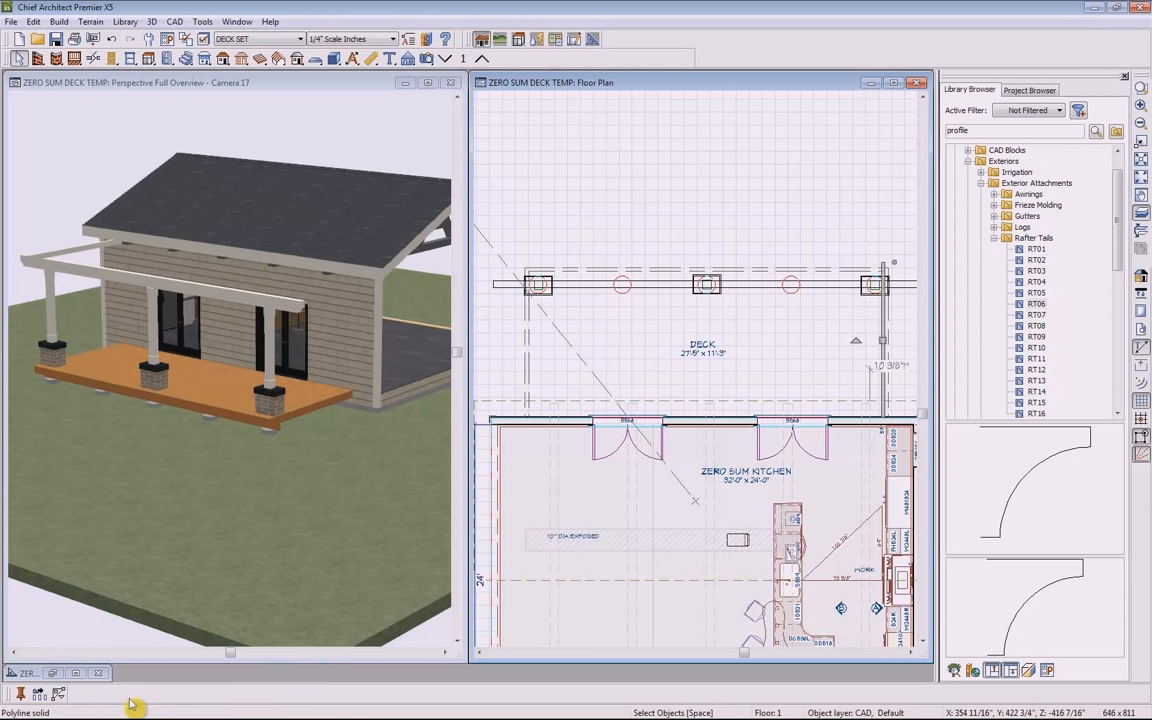
click(38, 694)
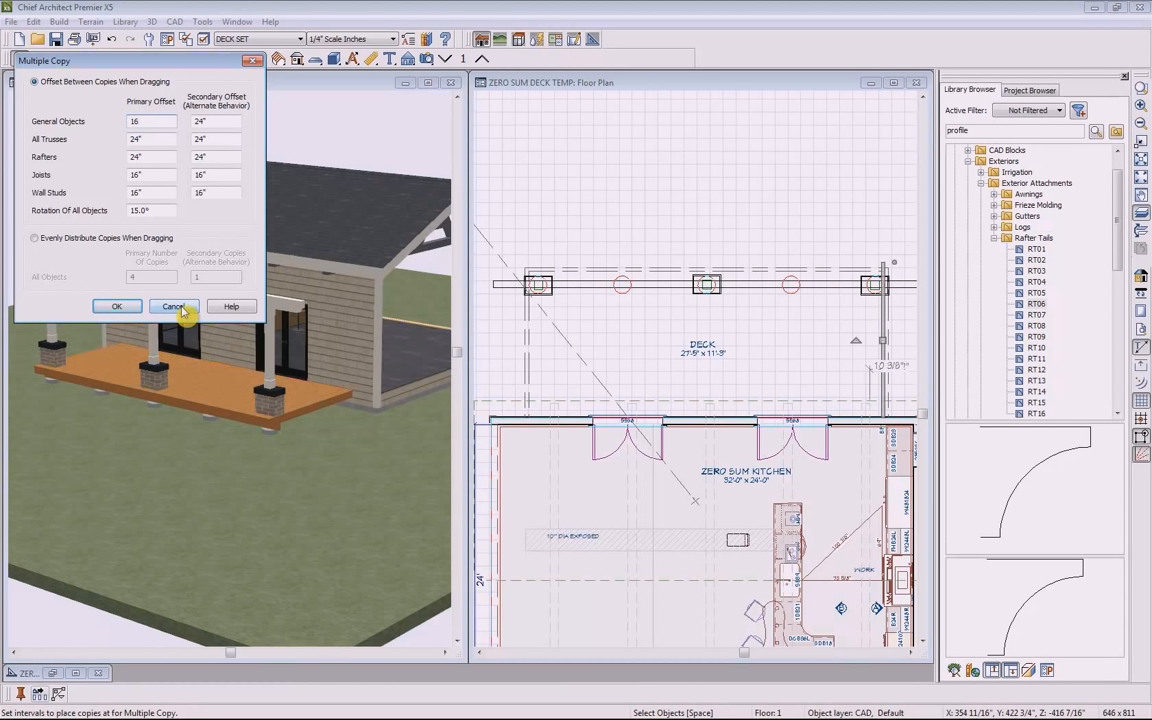
click(121, 309)
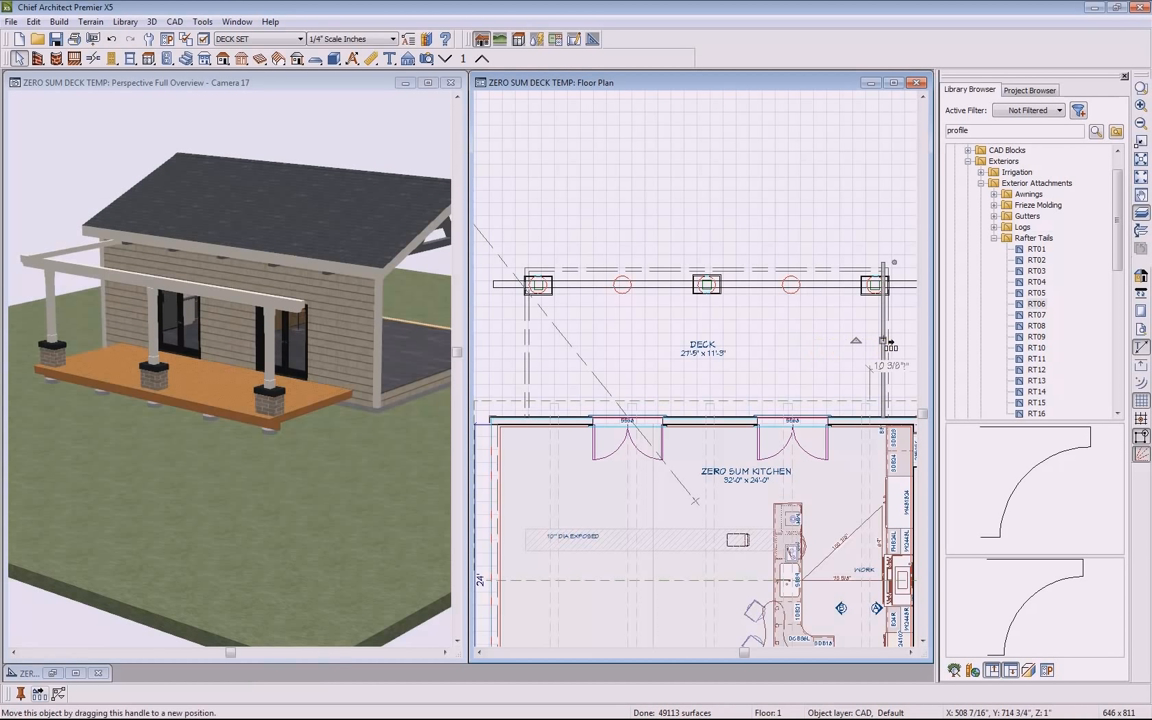
drag(886, 345, 516, 336)
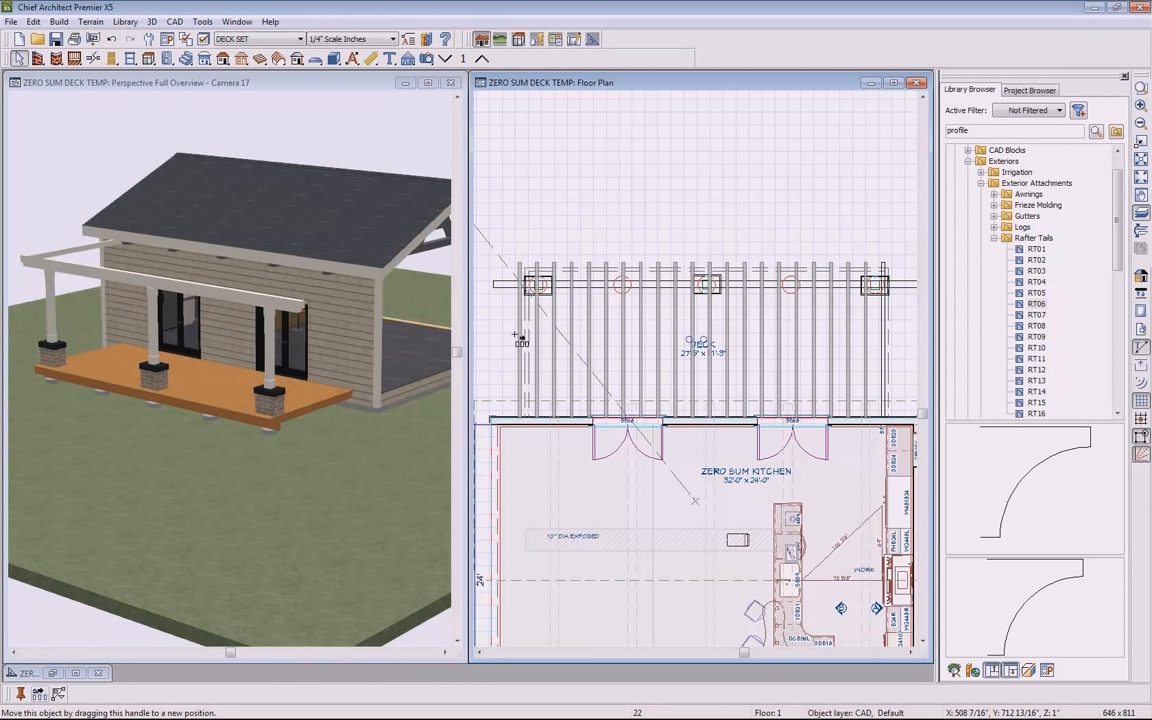
drag(516, 336, 518, 343)
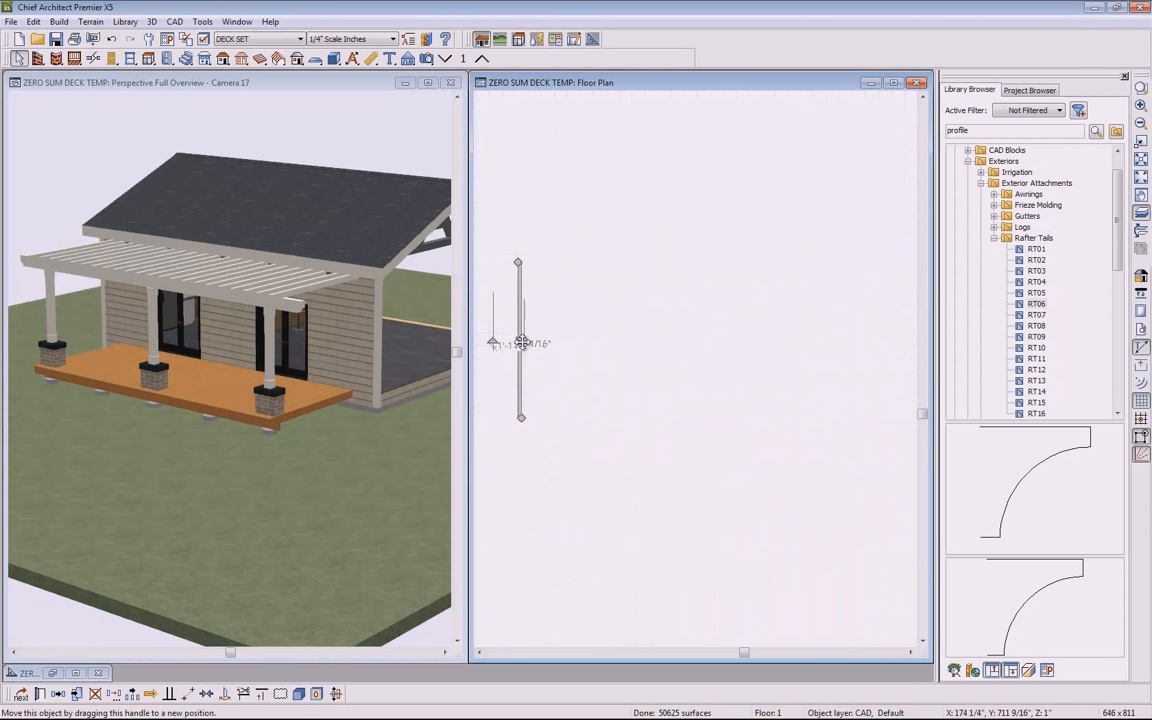
key(space)
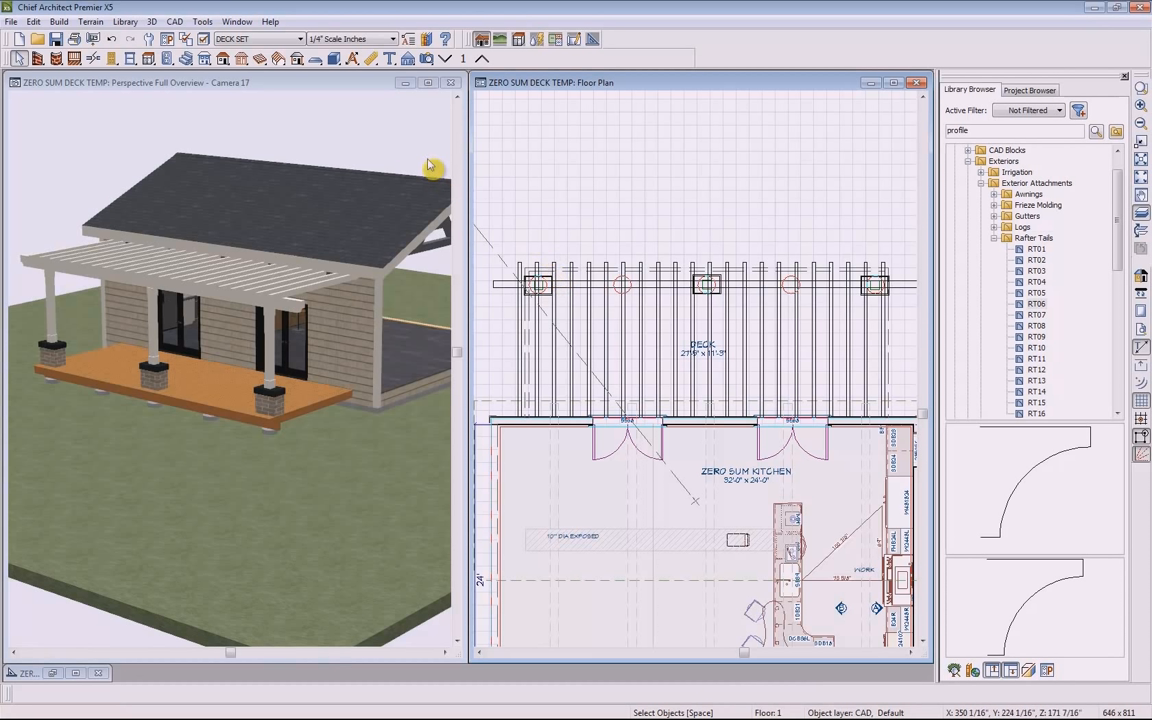
Select all the short beams over the deck as a group and center them on the middle deck post
click(333, 60)
click(612, 60)
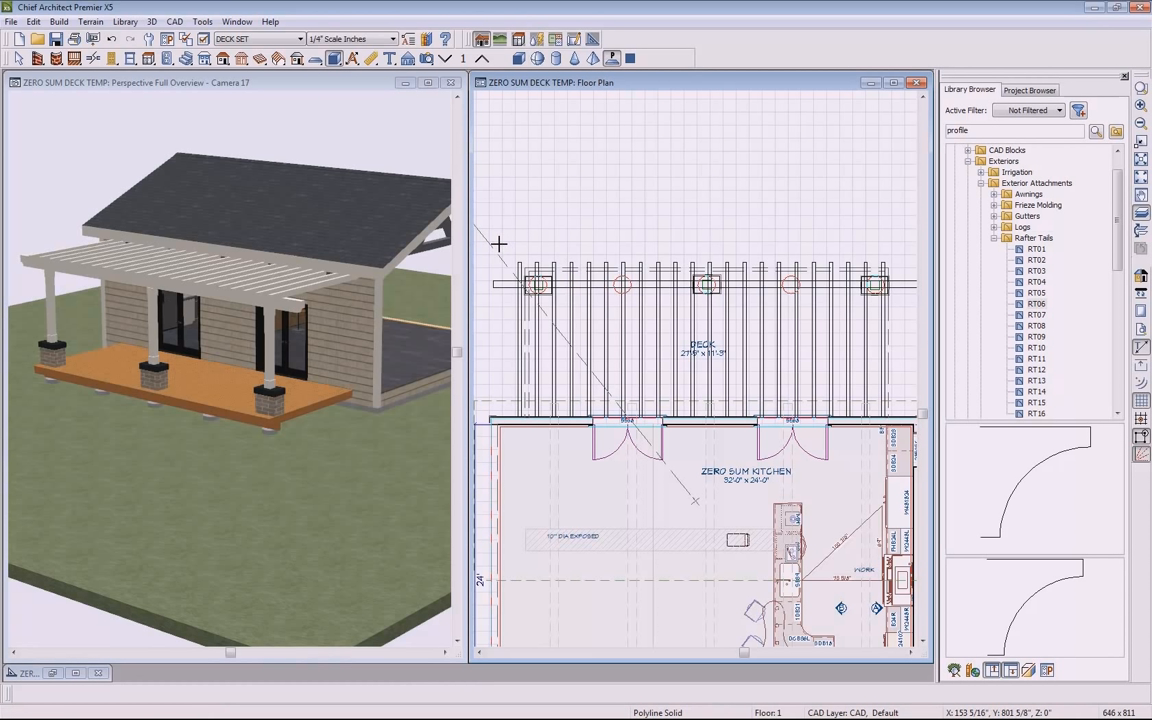
drag(498, 244, 905, 433)
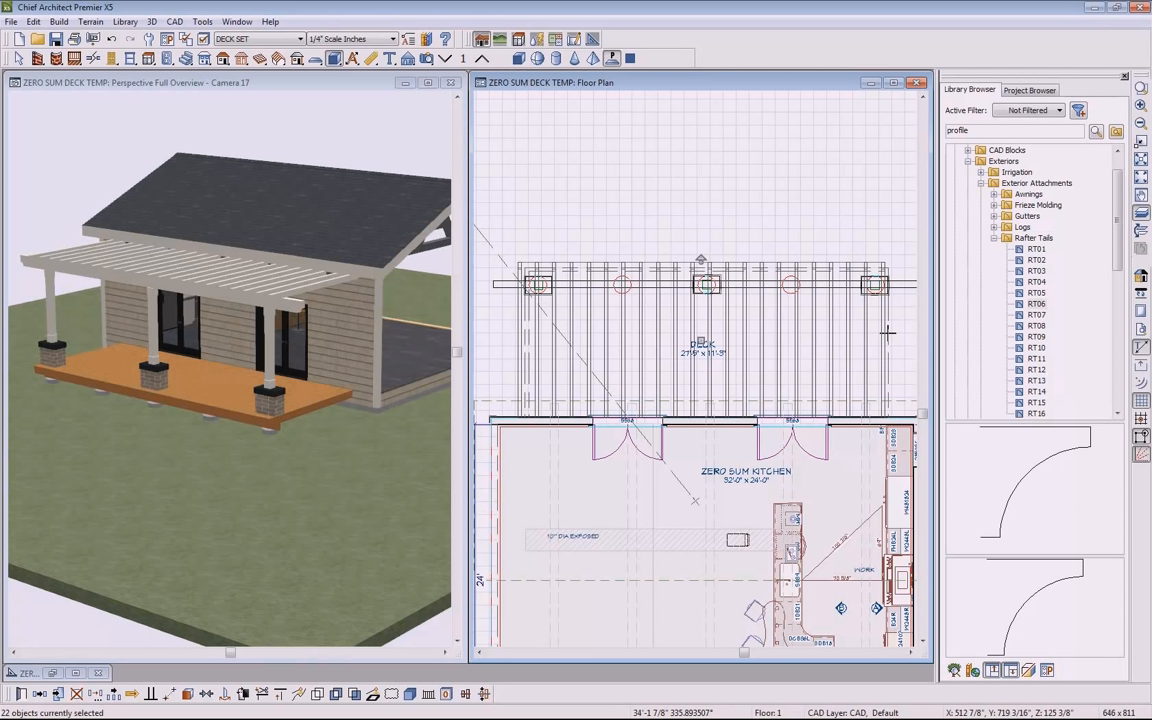
click(207, 695)
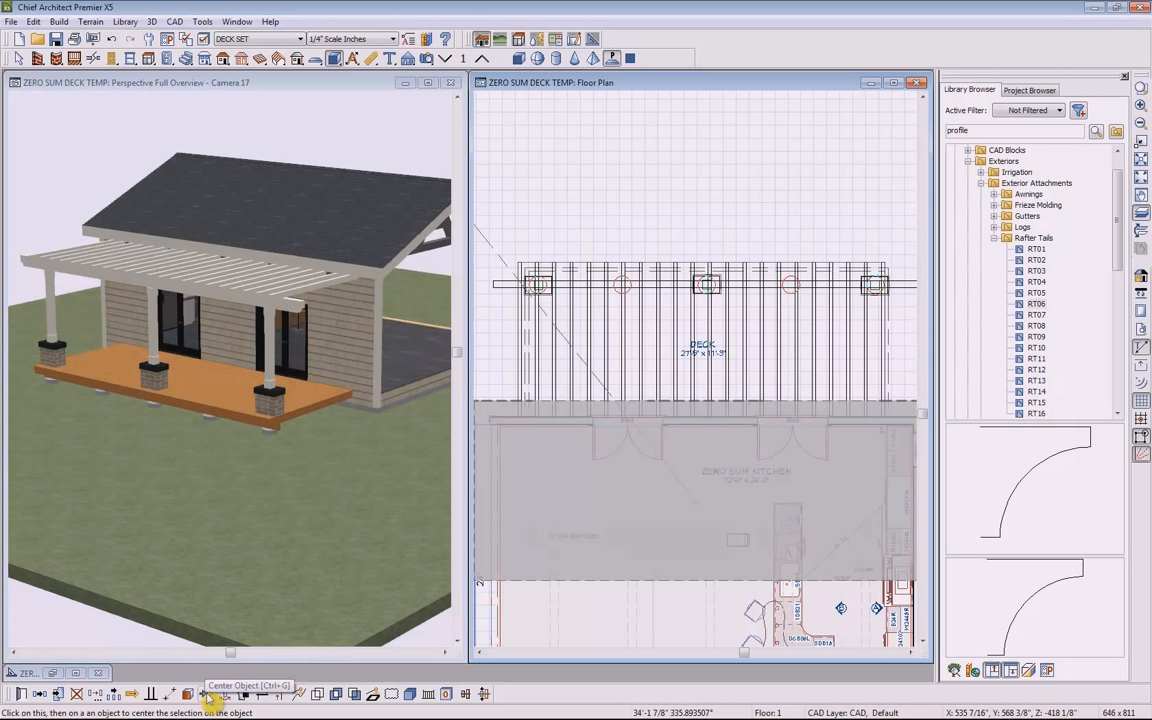
click(707, 286)
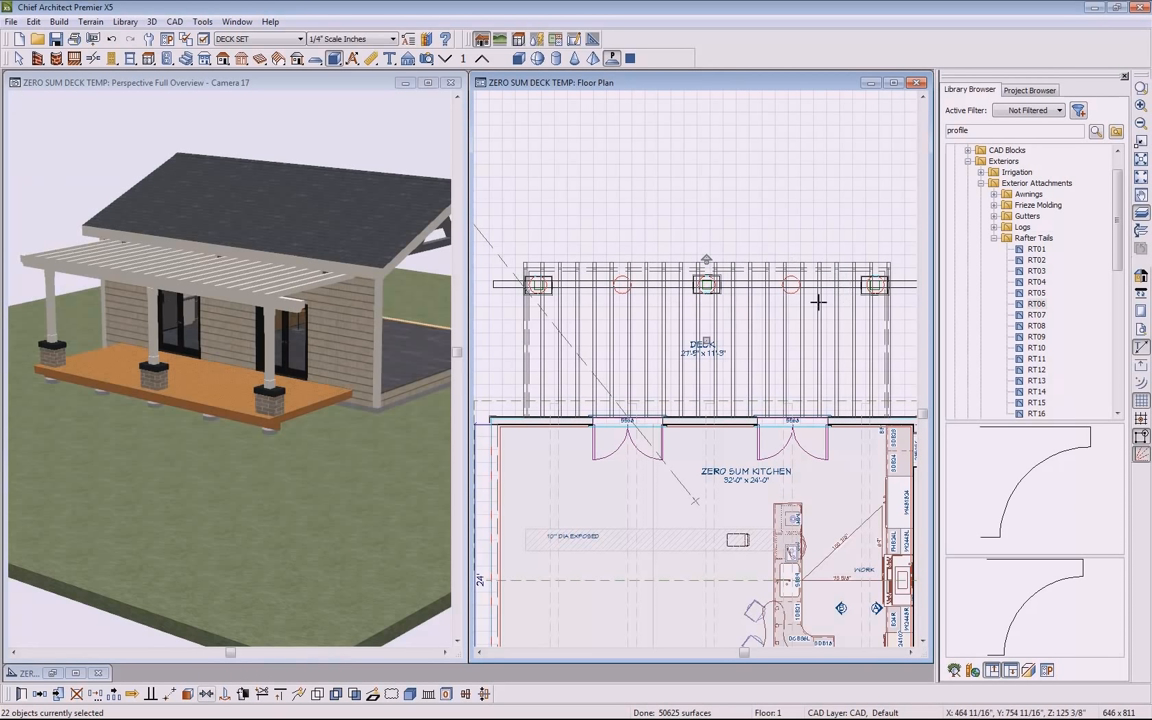
click(612, 400)
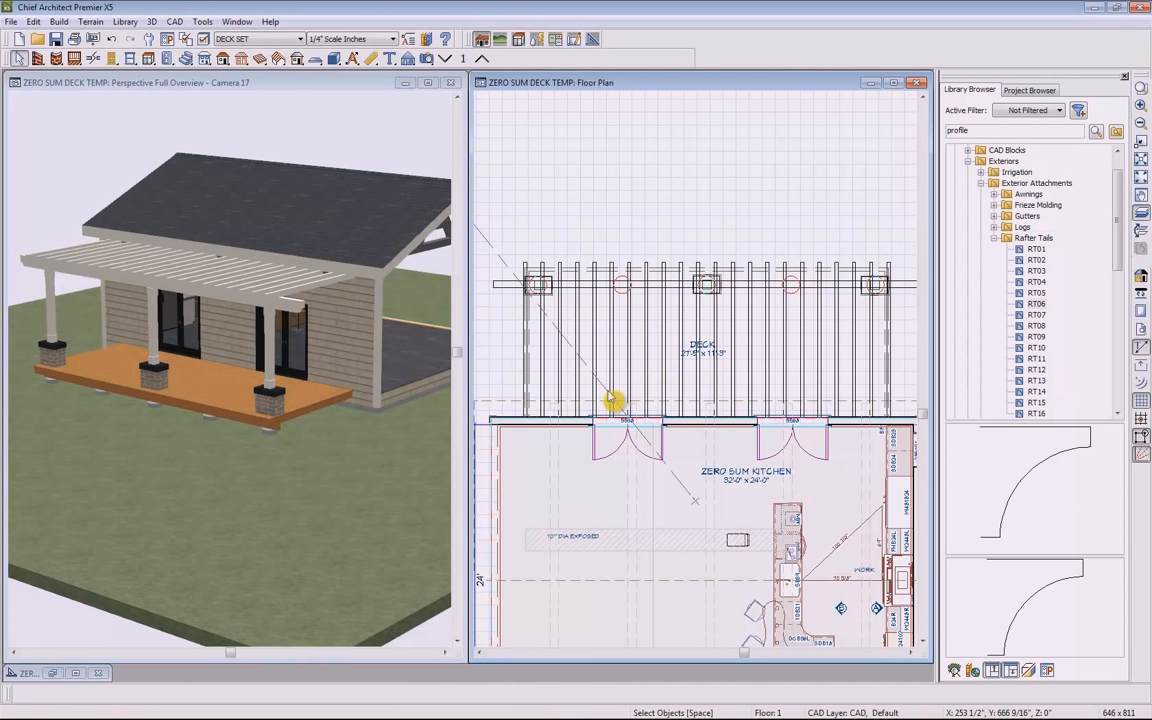
Maximize the perspective camera view and display it as a Vector View to examine the trellis
click(445, 288)
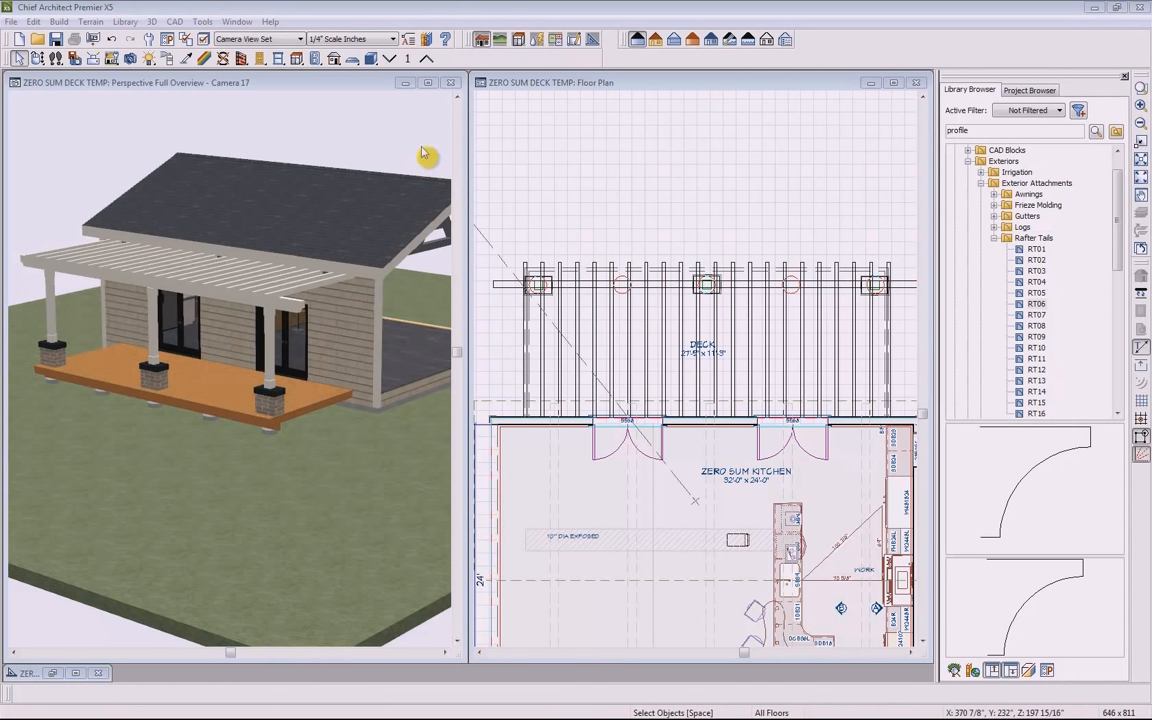
click(429, 83)
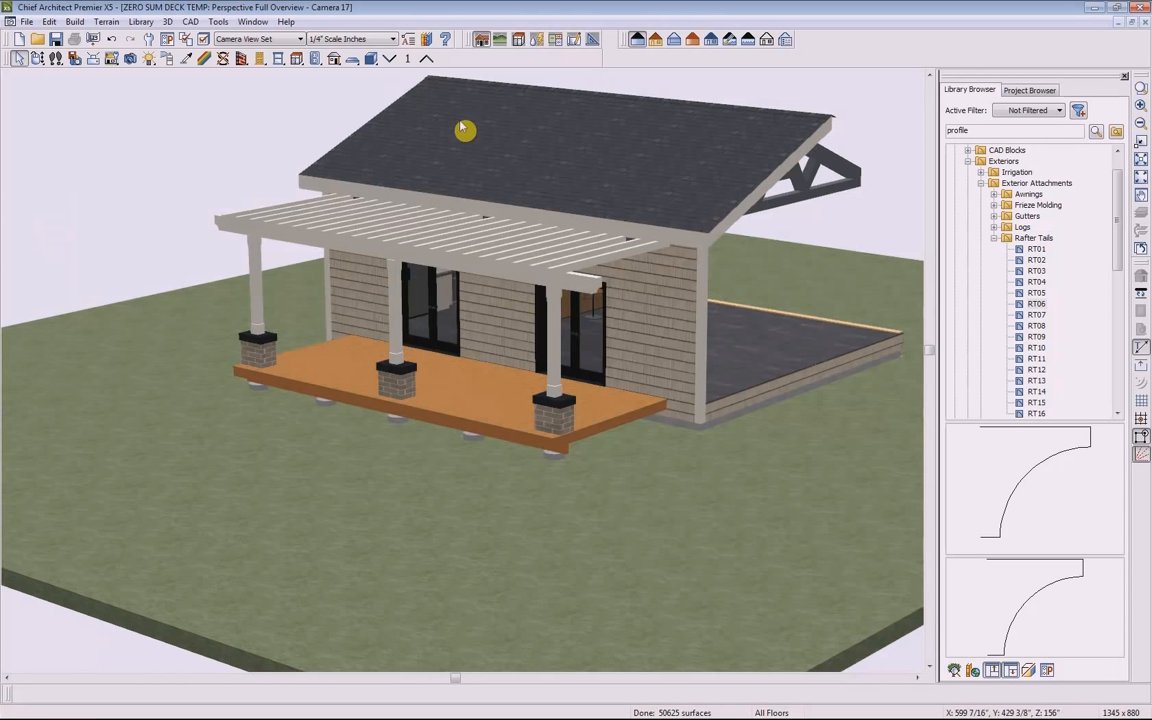
click(655, 40)
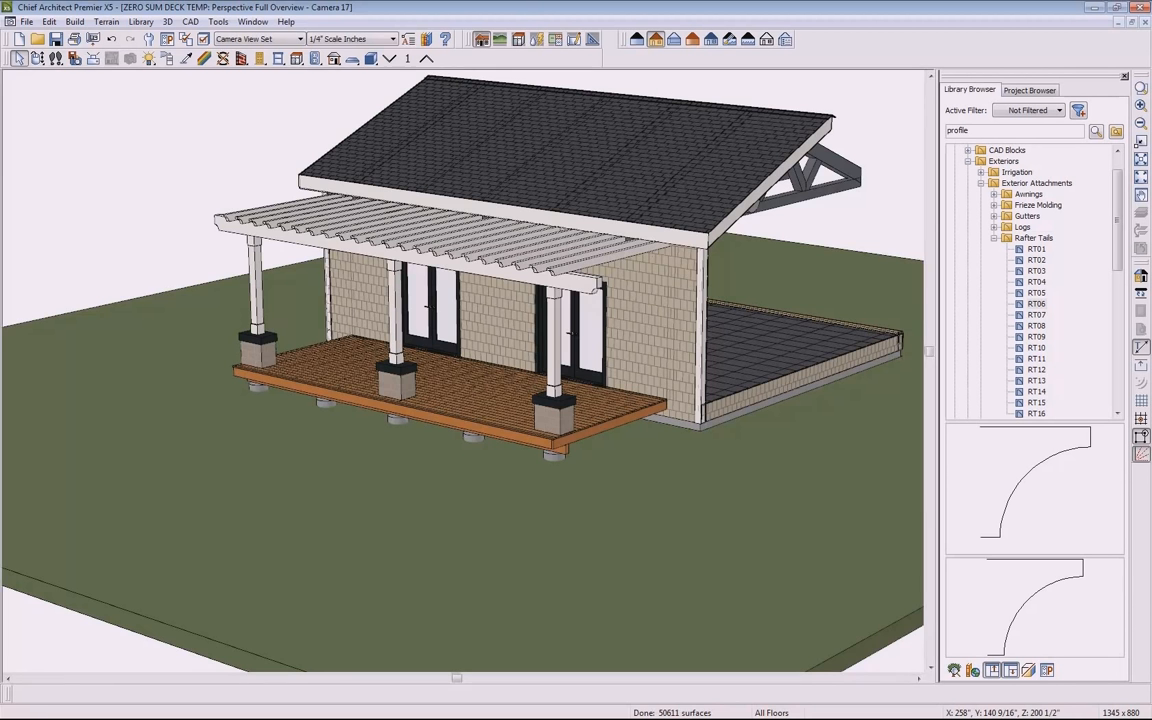
Turn off the display of the "Walls, Invisible" layer in the floor plan through the deck railing's layer properties
key(shift+v)
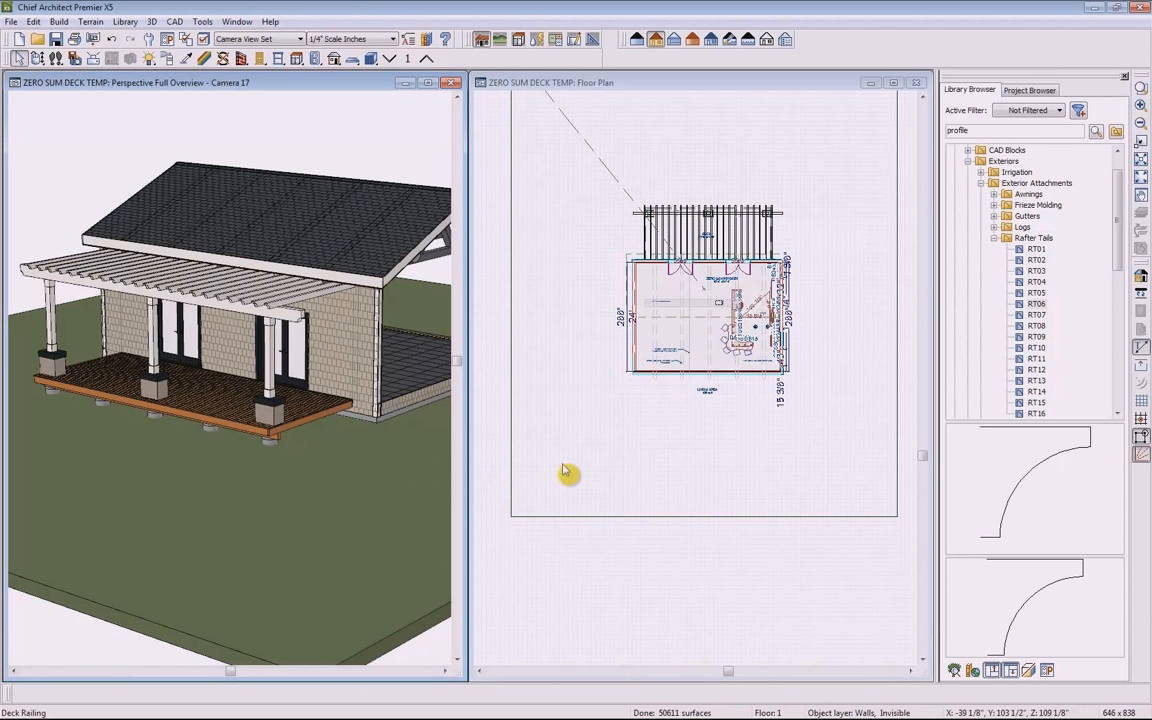
click(646, 238)
scroll(646, 238, up, 5)
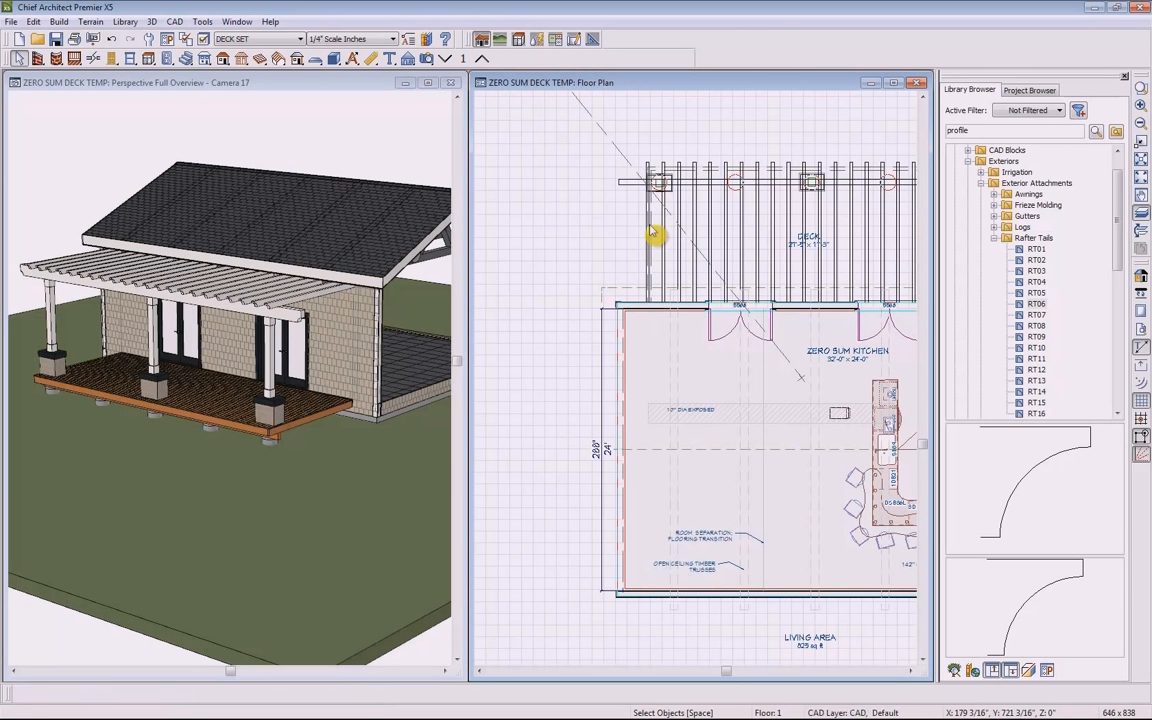
click(657, 230)
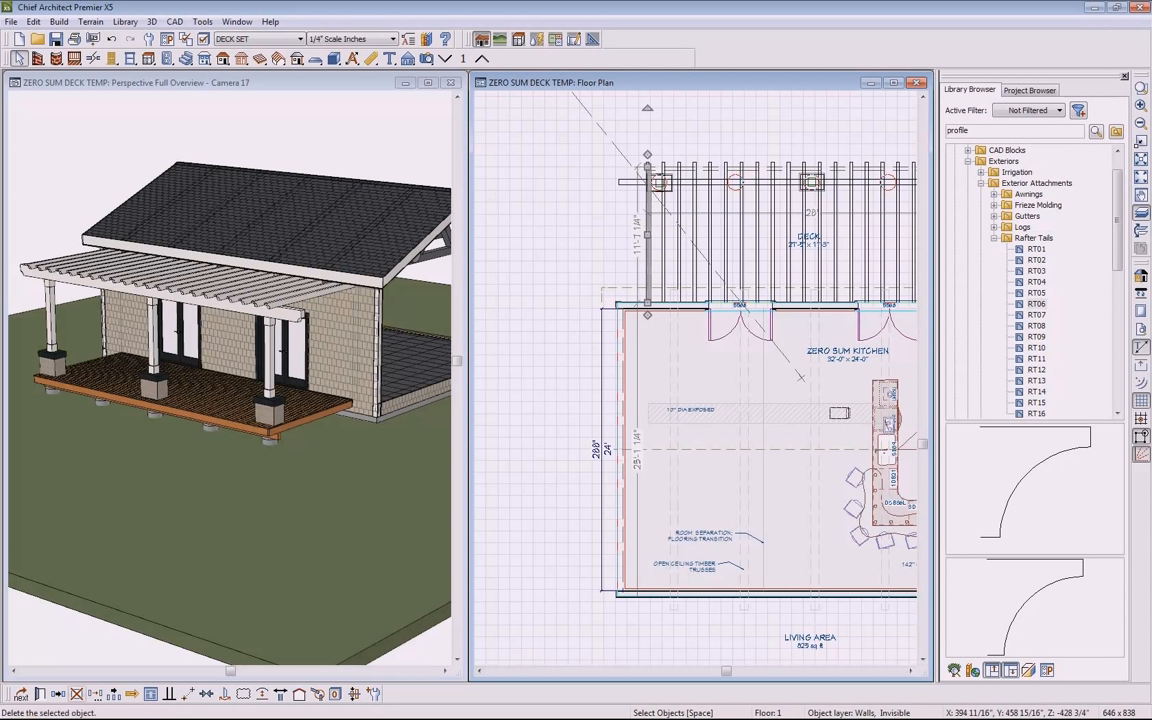
click(338, 695)
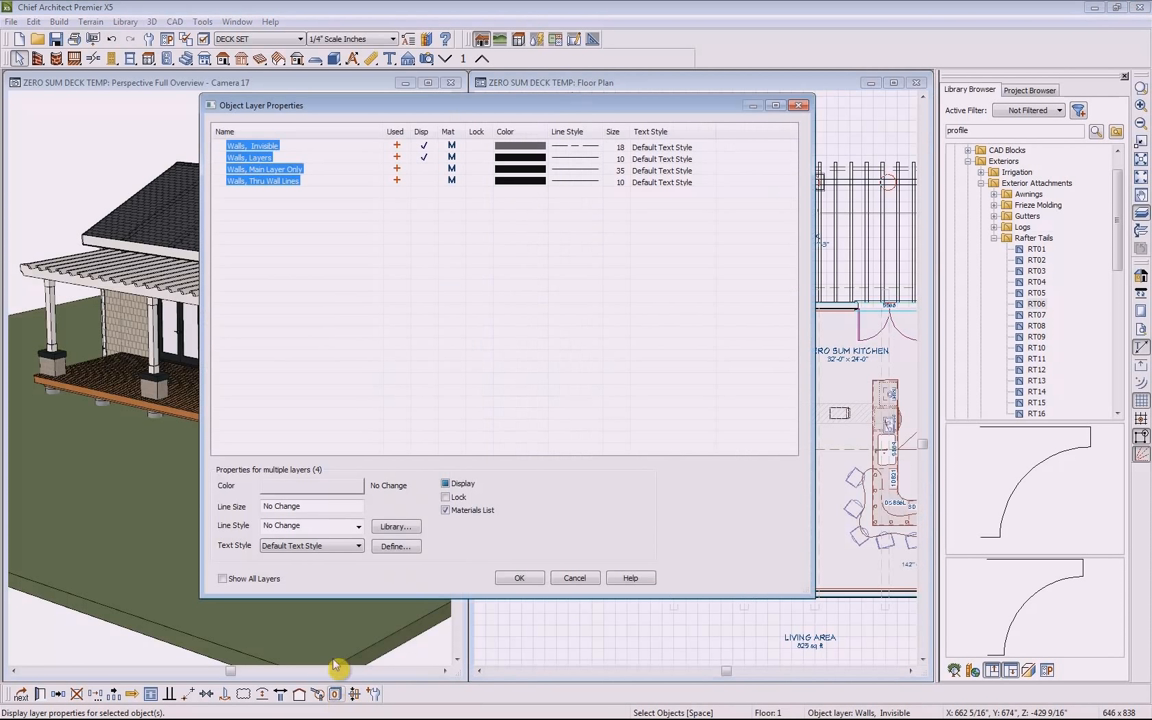
click(424, 147)
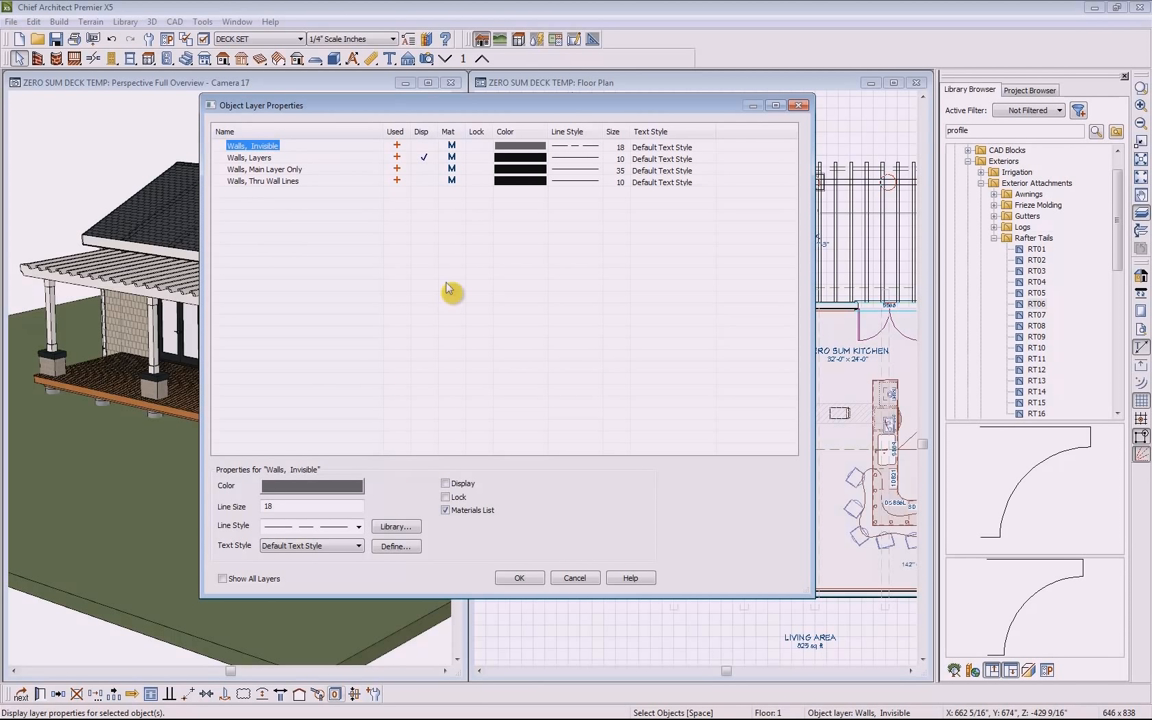
click(520, 580)
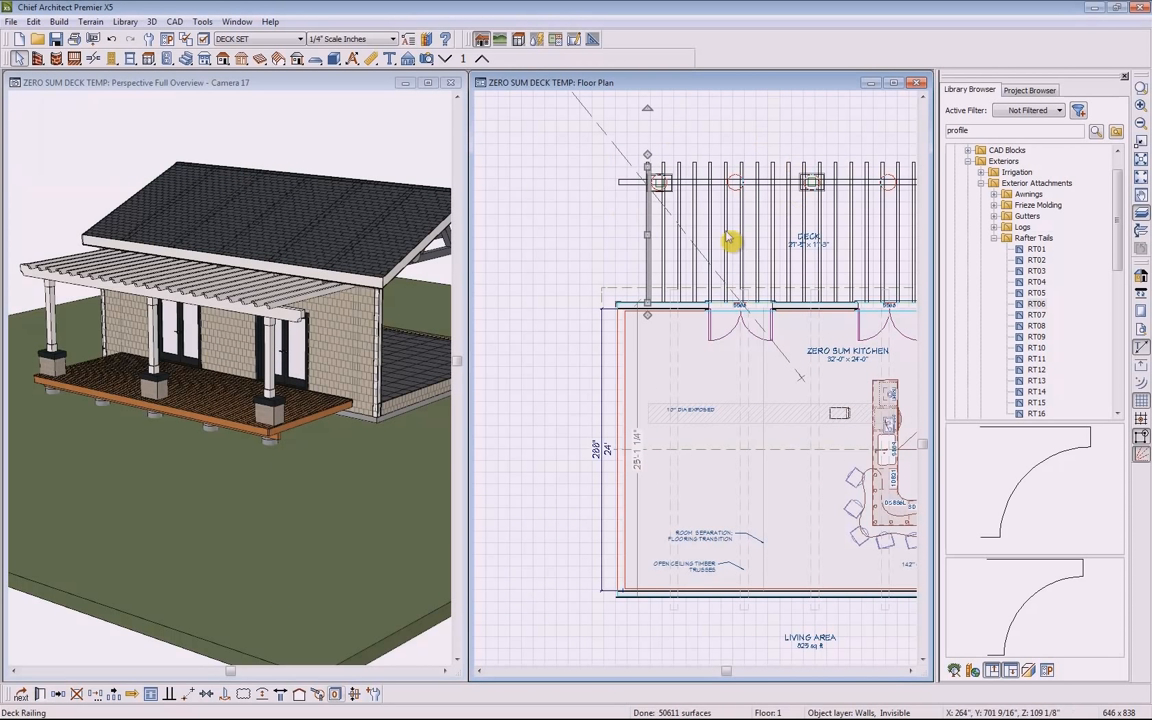
Select all the trellis beams and posts over the deck in the floor plan and combine them into one architectural block
scroll(775, 313, down, 1)
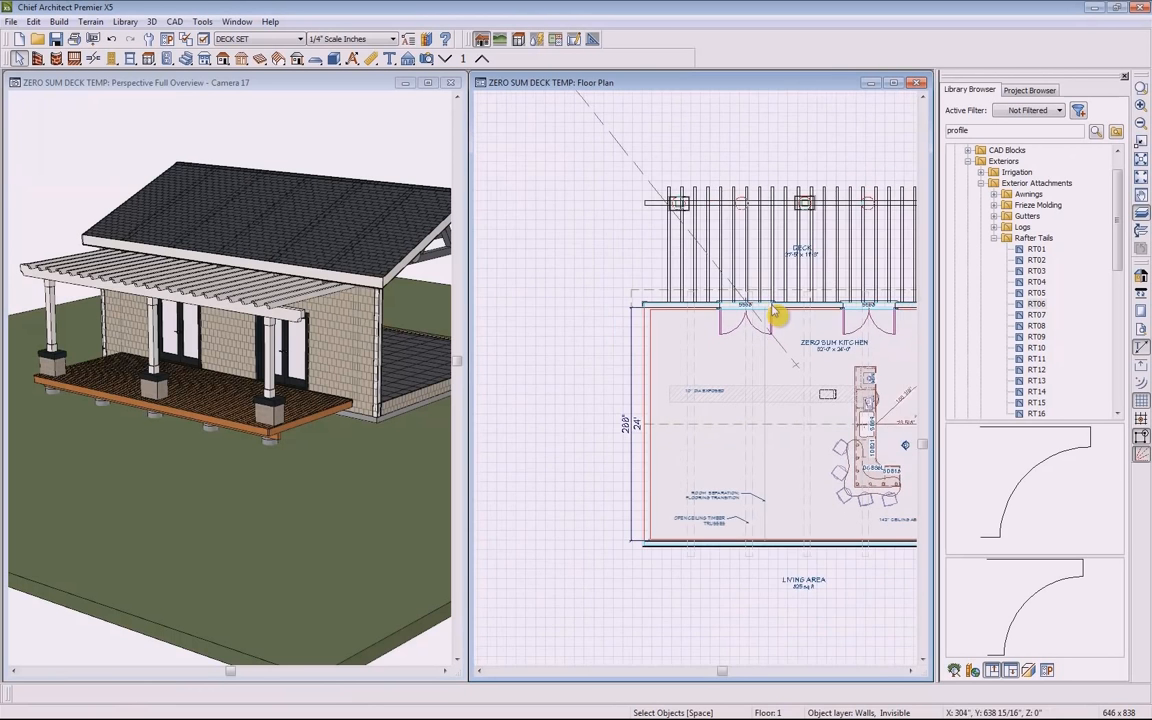
middle_drag(820, 343, 683, 369)
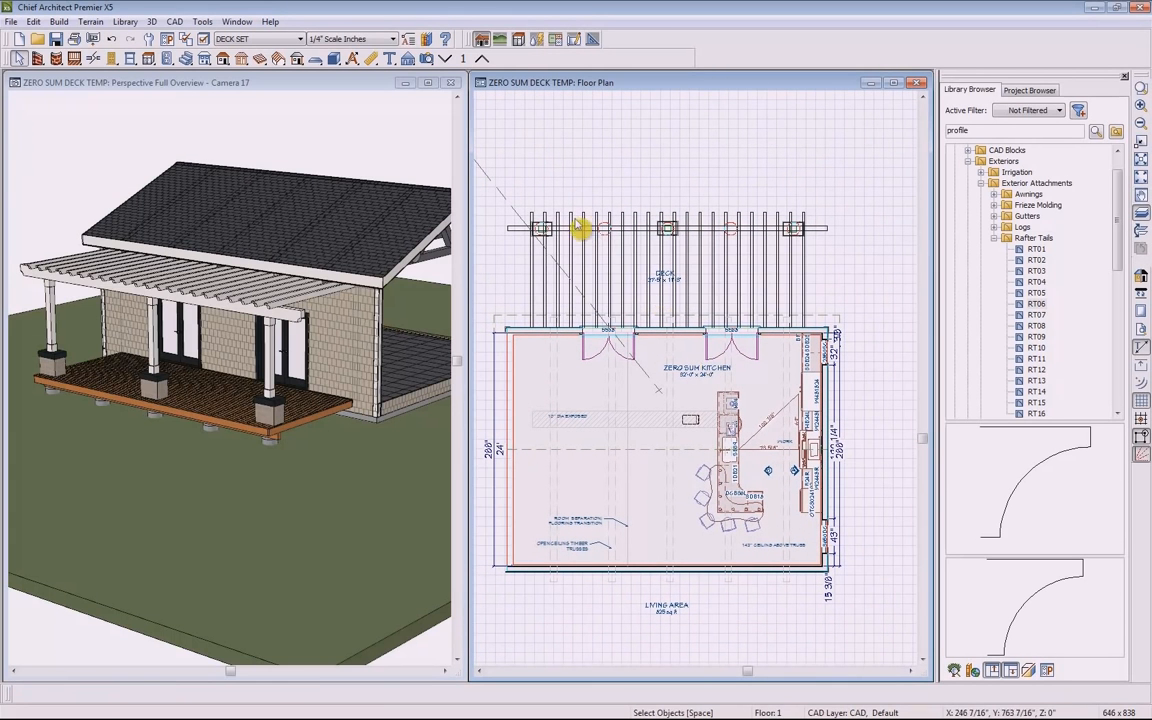
drag(494, 199, 834, 341)
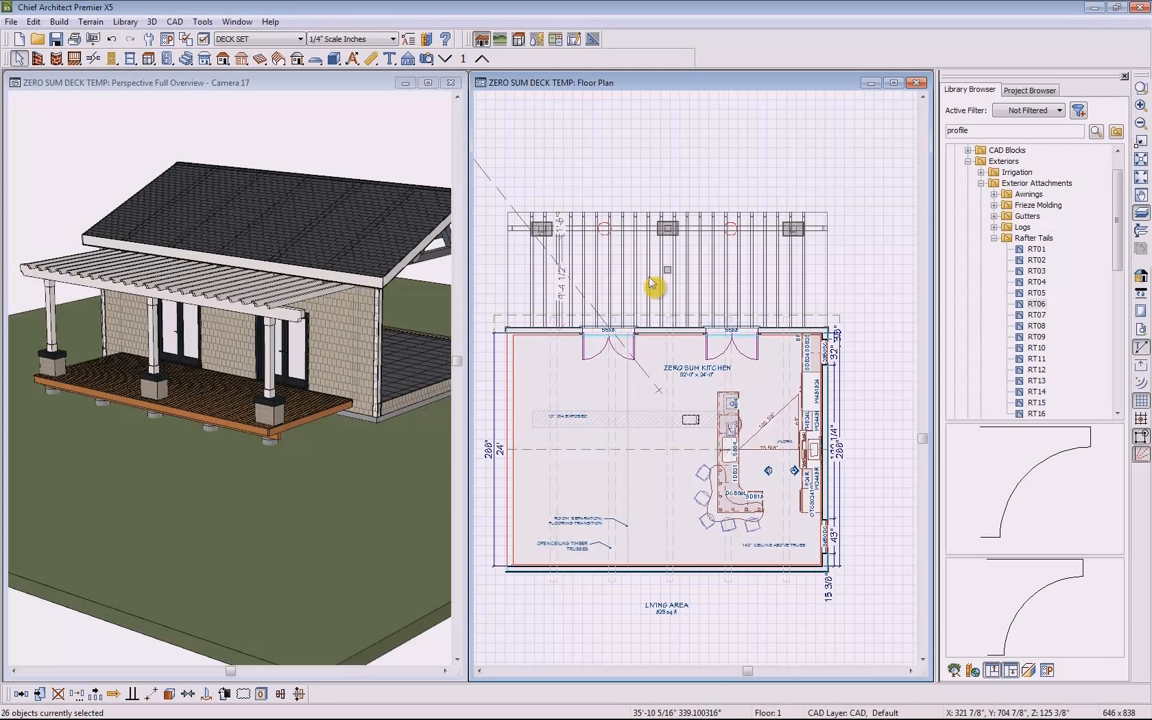
click(170, 698)
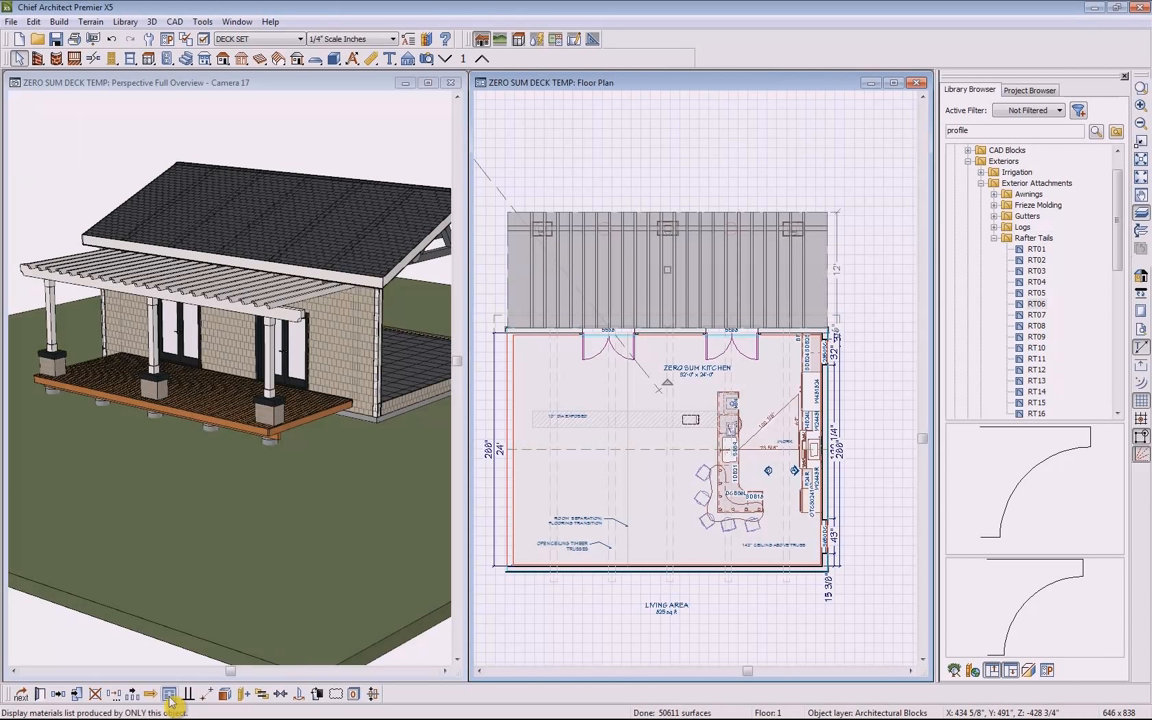
Add the trellis block to the User Catalog in the library and rename the entry as Trellis
click(245, 697)
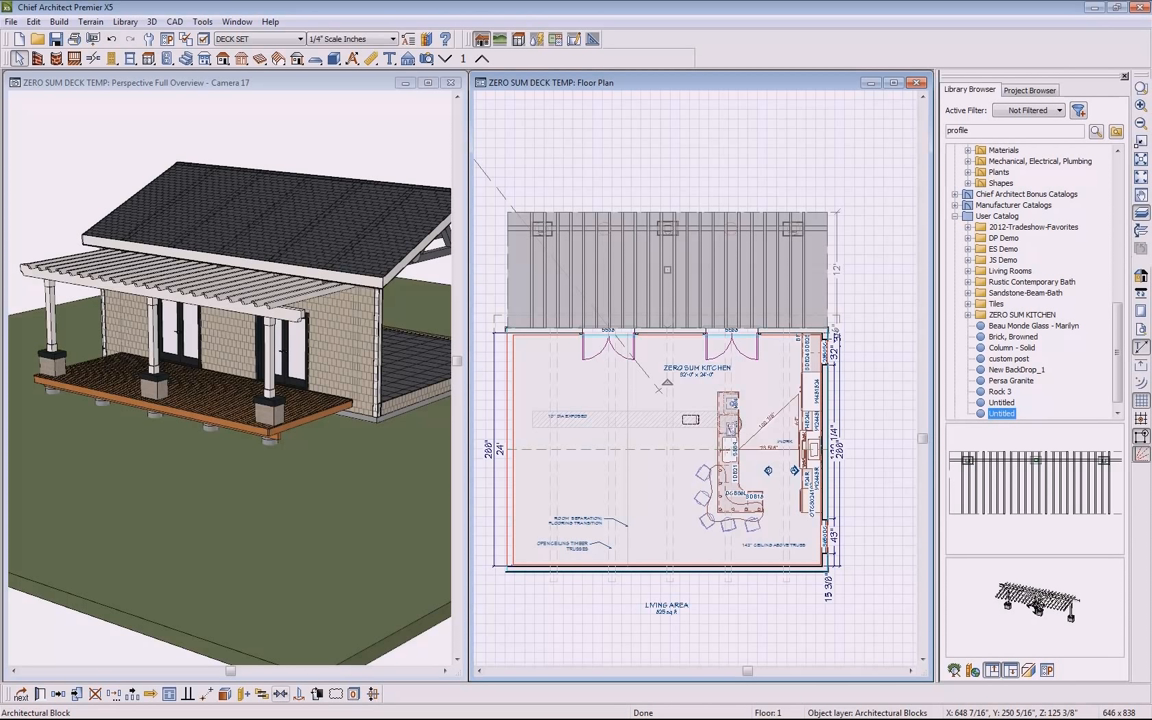
click(1005, 414)
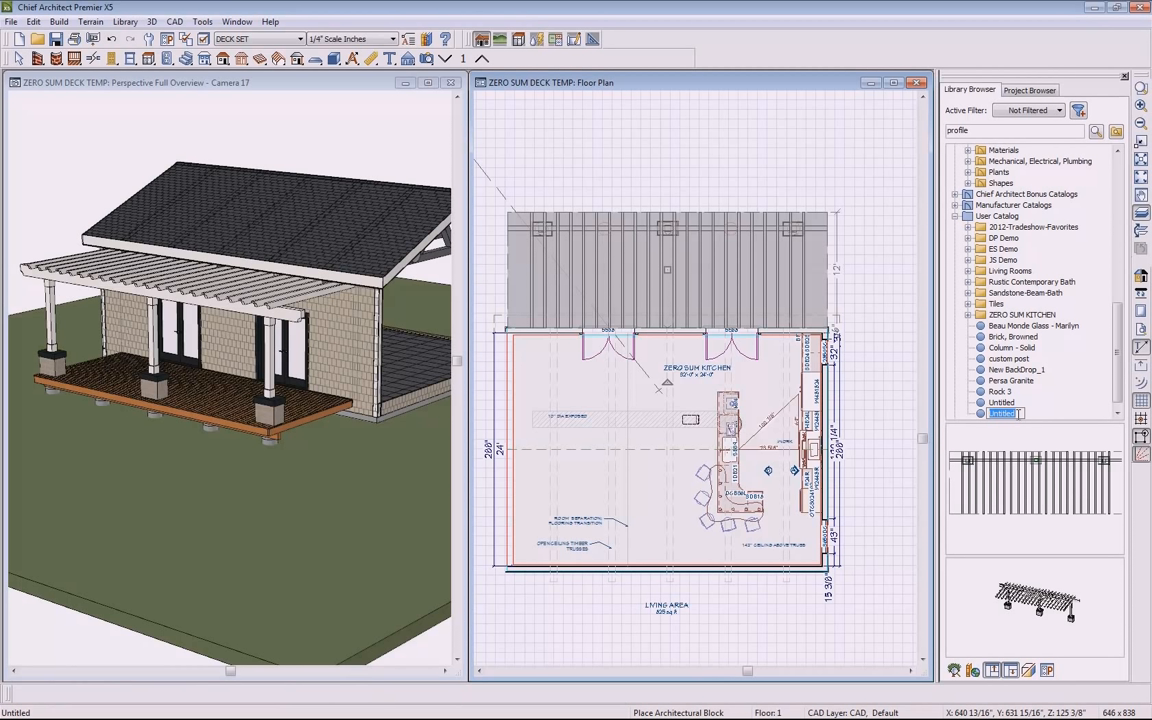
text(trellis)
key(Return)
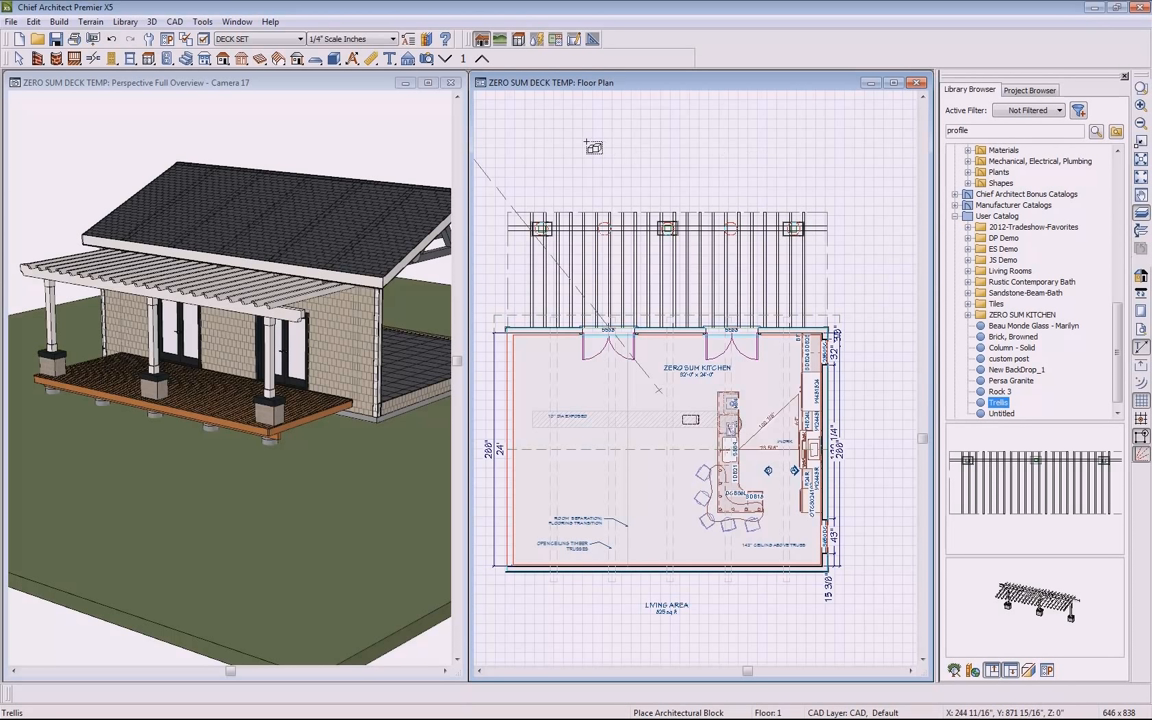
key(space)
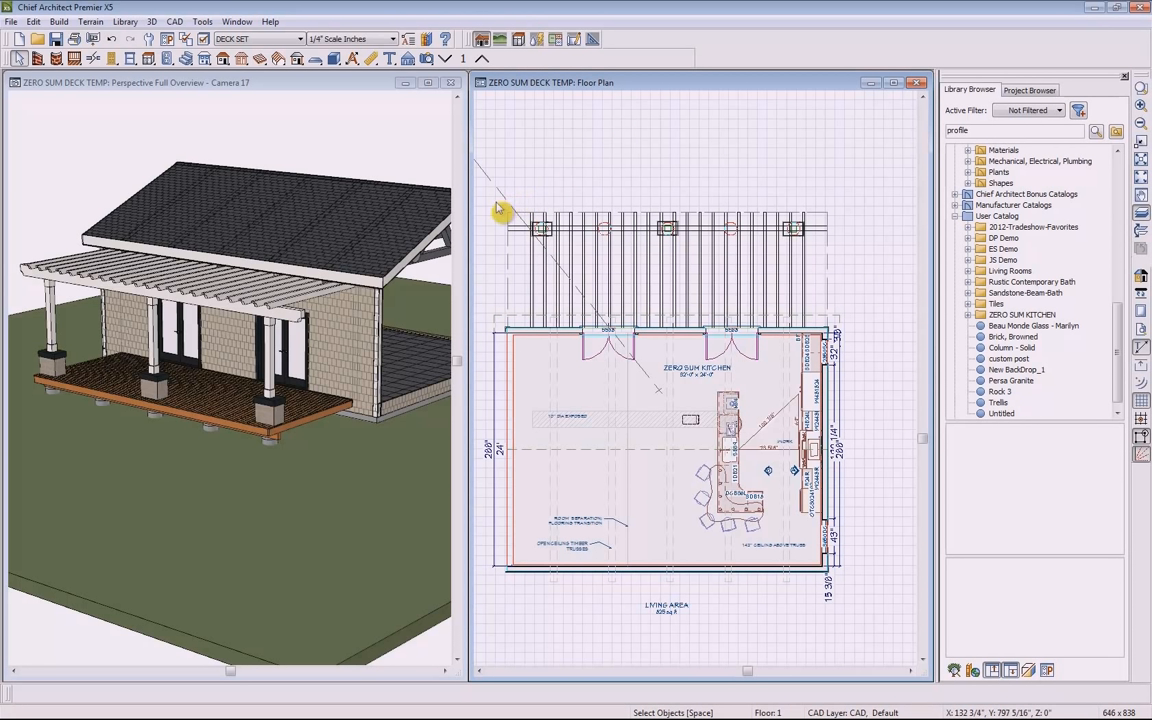
Delete the original trellis block from the plan and place the saved Trellis from the User Catalog over the deck
drag(494, 201, 836, 338)
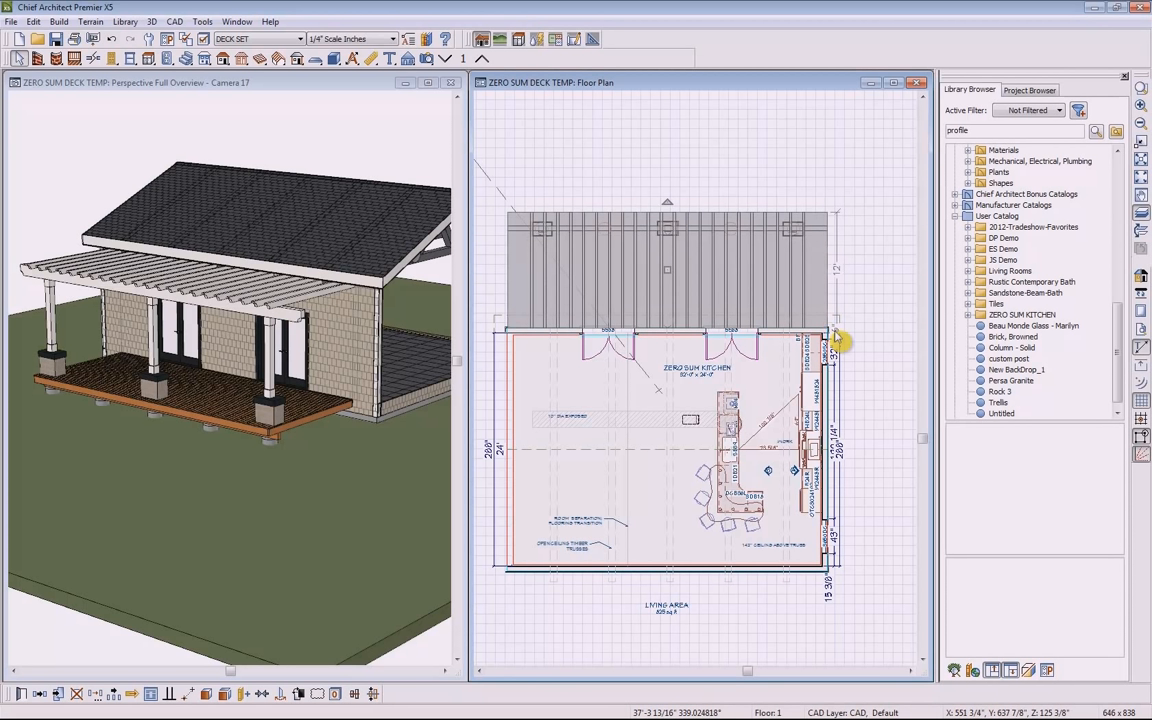
key(Delete)
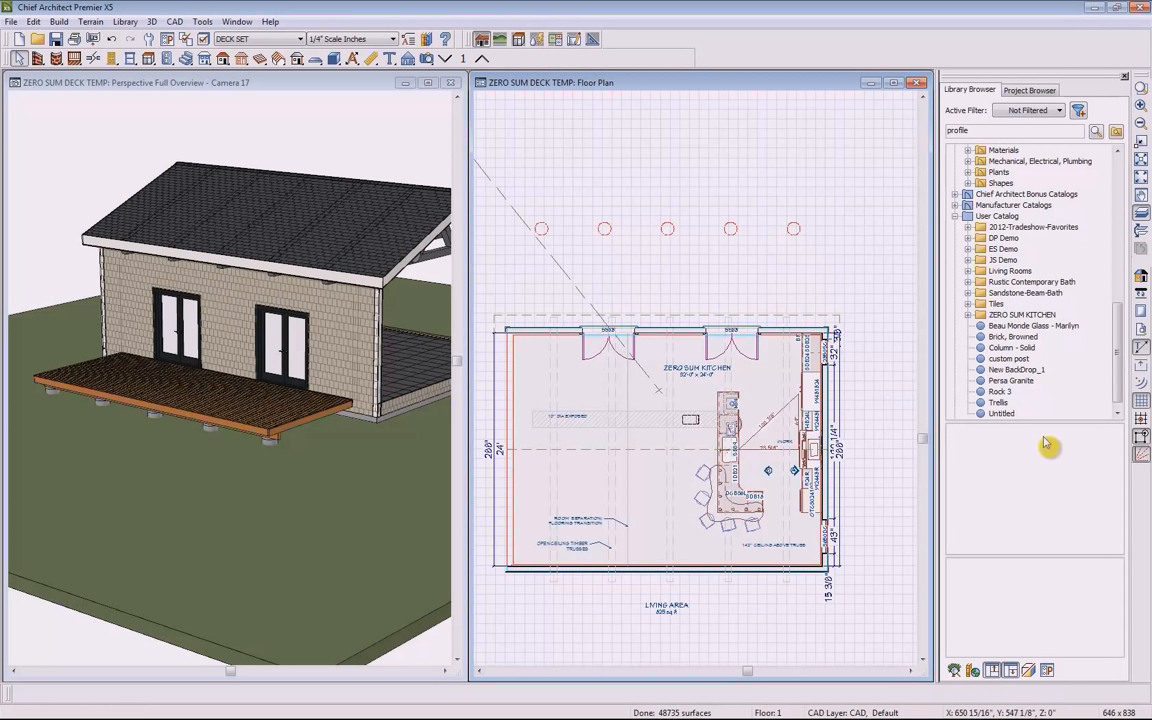
click(998, 402)
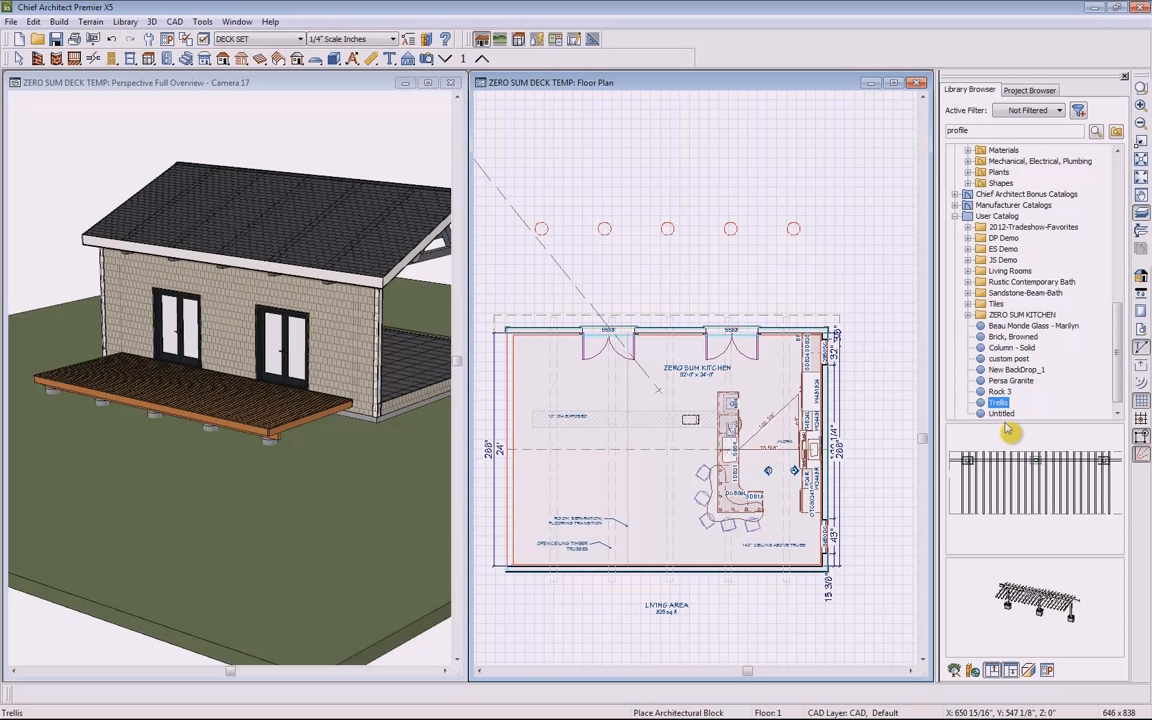
click(1036, 497)
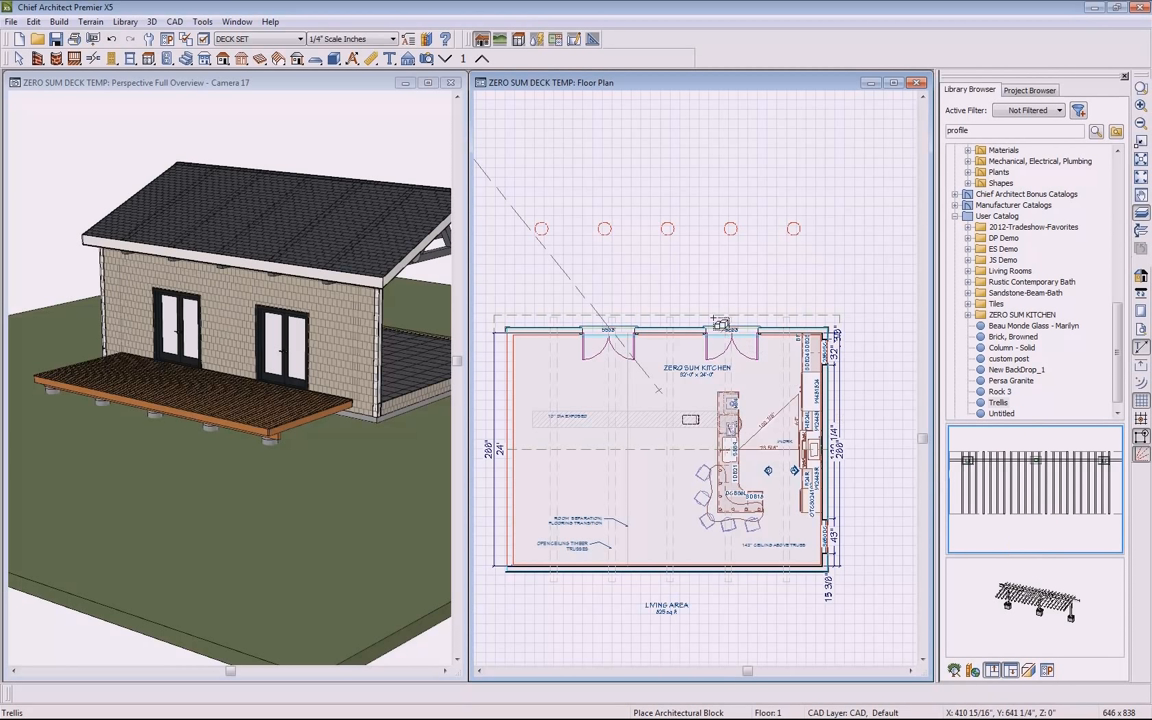
click(668, 238)
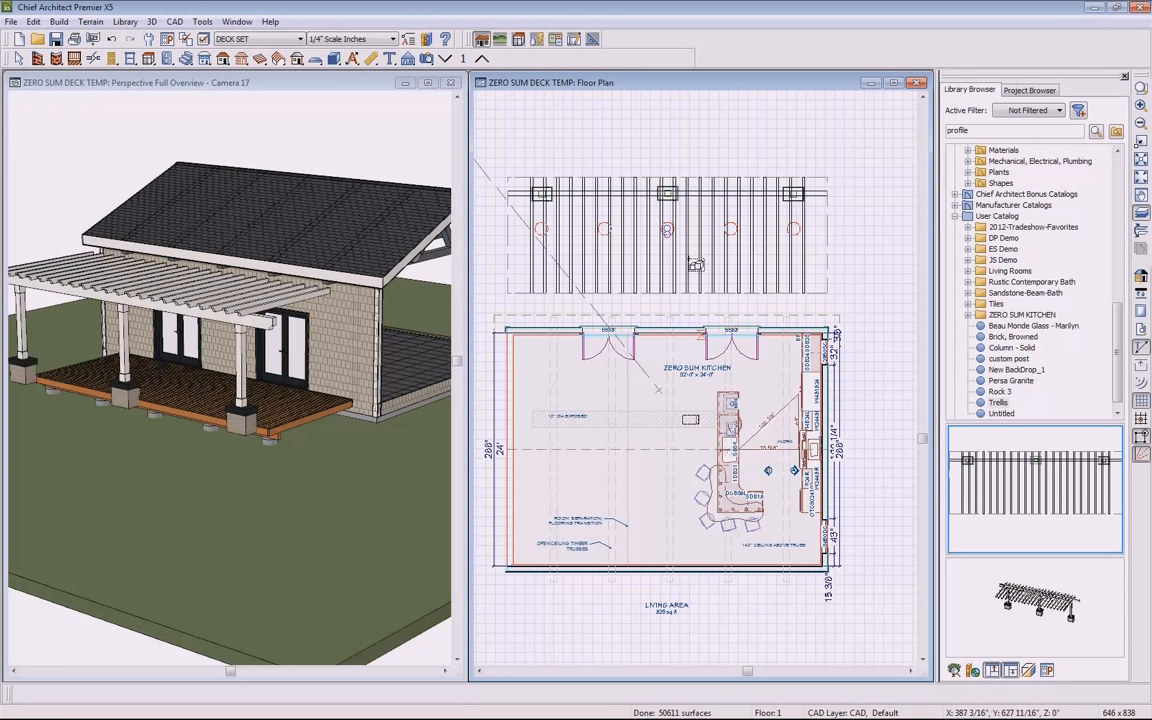
Move the placed trellis block against the house's deck-side wall and maximize the perspective camera view
key(space)
click(670, 200)
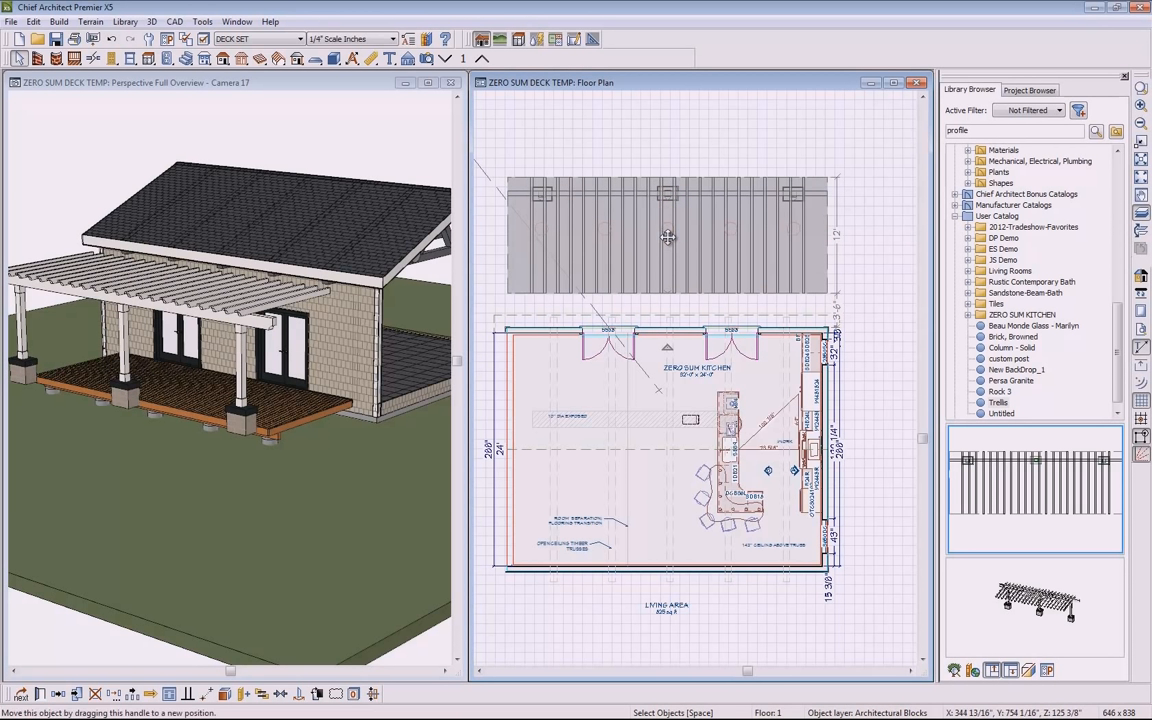
drag(668, 241, 664, 269)
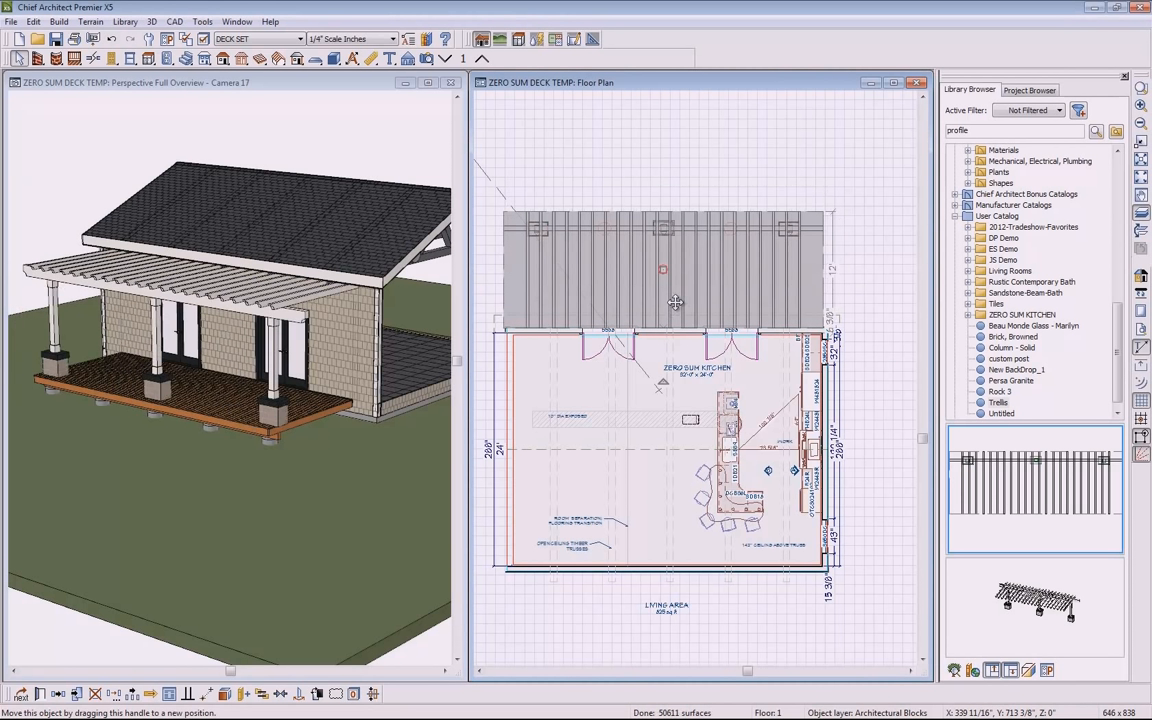
key(space)
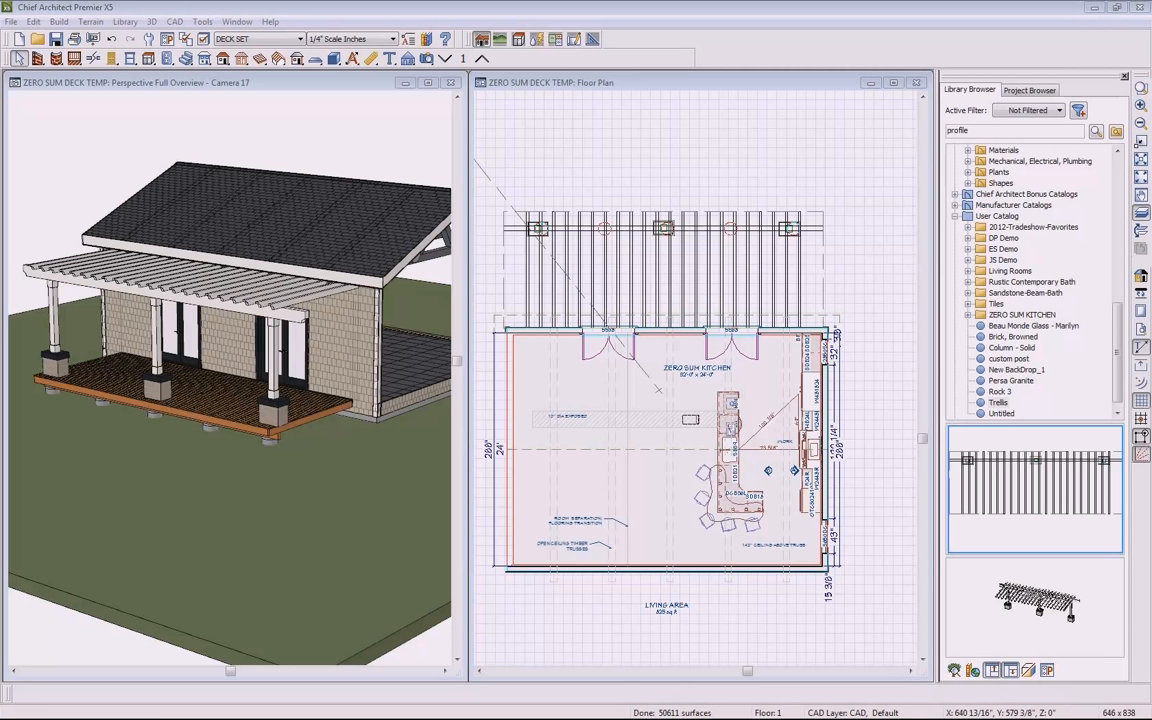
click(428, 83)
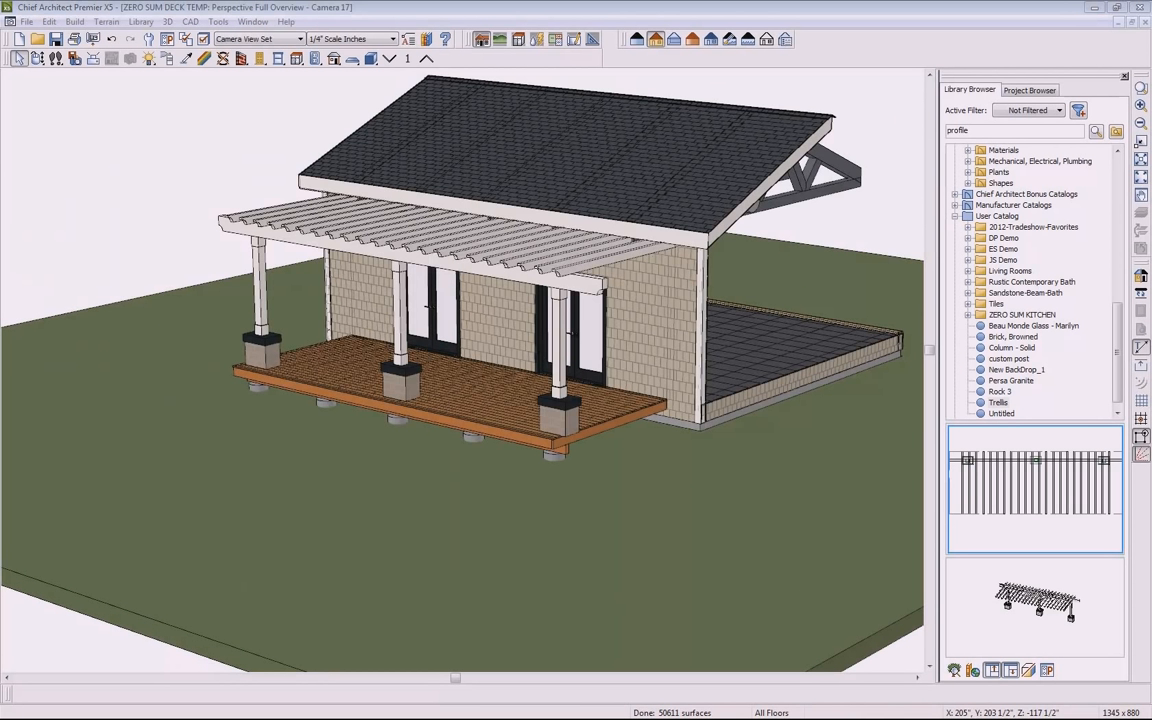